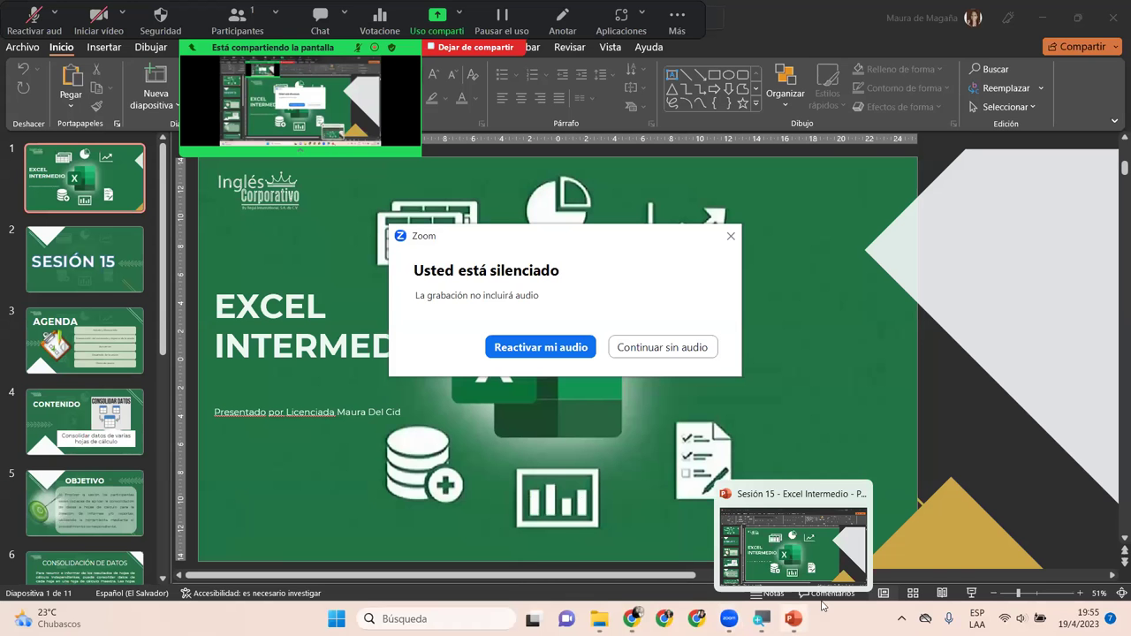
Step: Run the slide show, dismiss Zoom's 'Usted está silenciado' notice, preview slide 2, and return to Normal view
{"action": "left_click", "coordinate": [972, 594]}
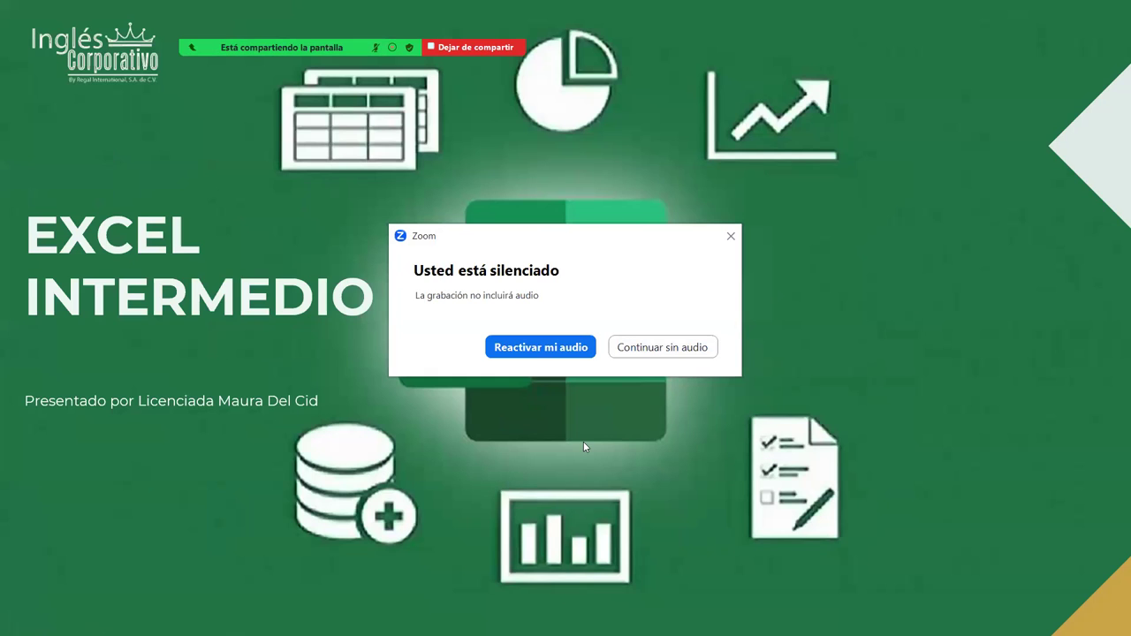
{"action": "left_click", "coordinate": [540, 347]}
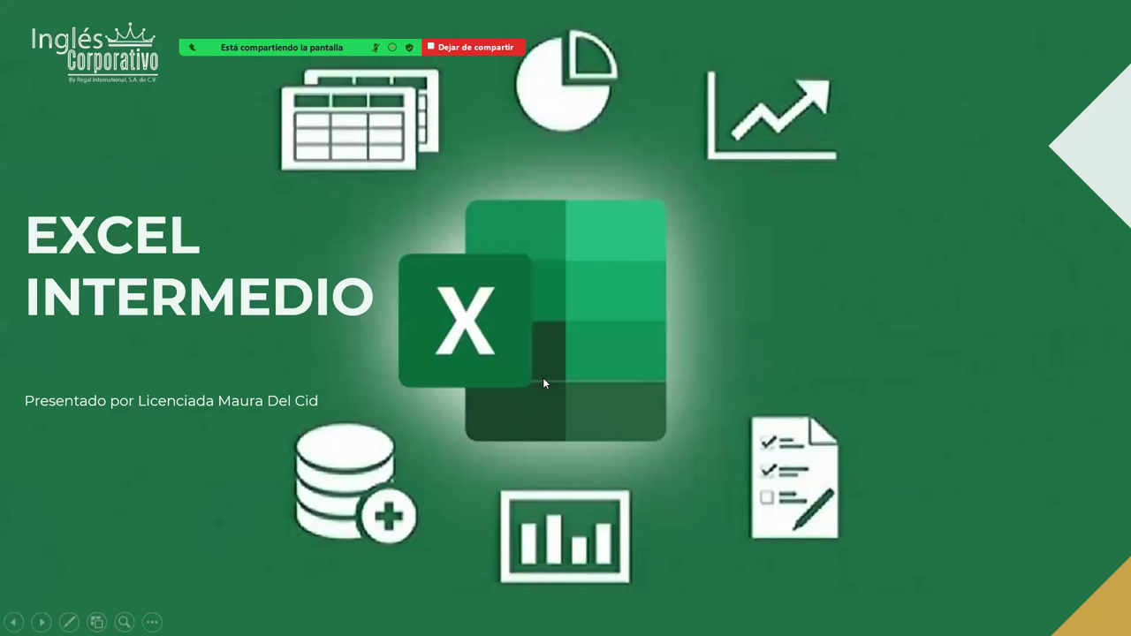
{"action": "left_click", "coordinate": [447, 80]}
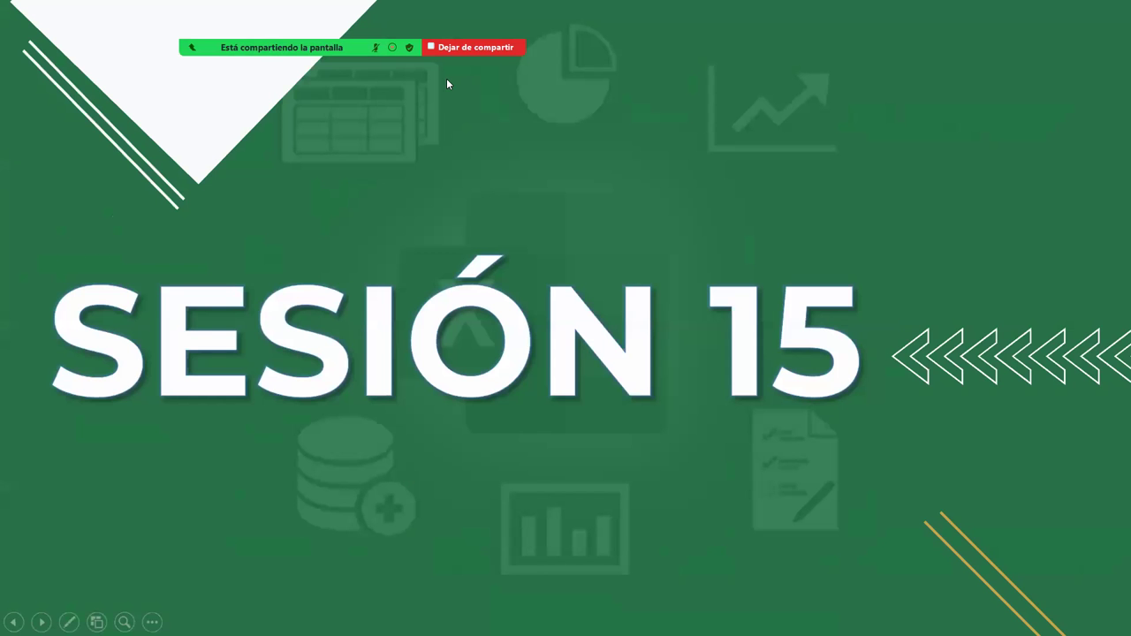
{"action": "key", "text": "Left"}
{"action": "key", "text": "Escape"}
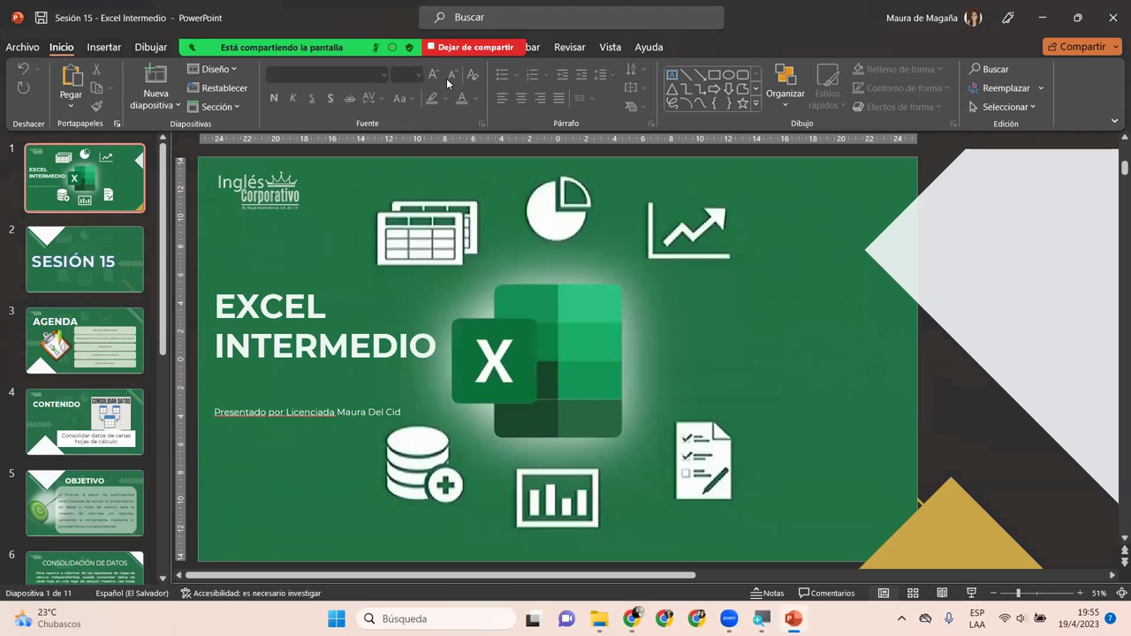
Step: Start the 'Sesión 15 - Excel Intermedio' slide show full screen from slide 1
{"action": "left_click", "coordinate": [972, 594]}
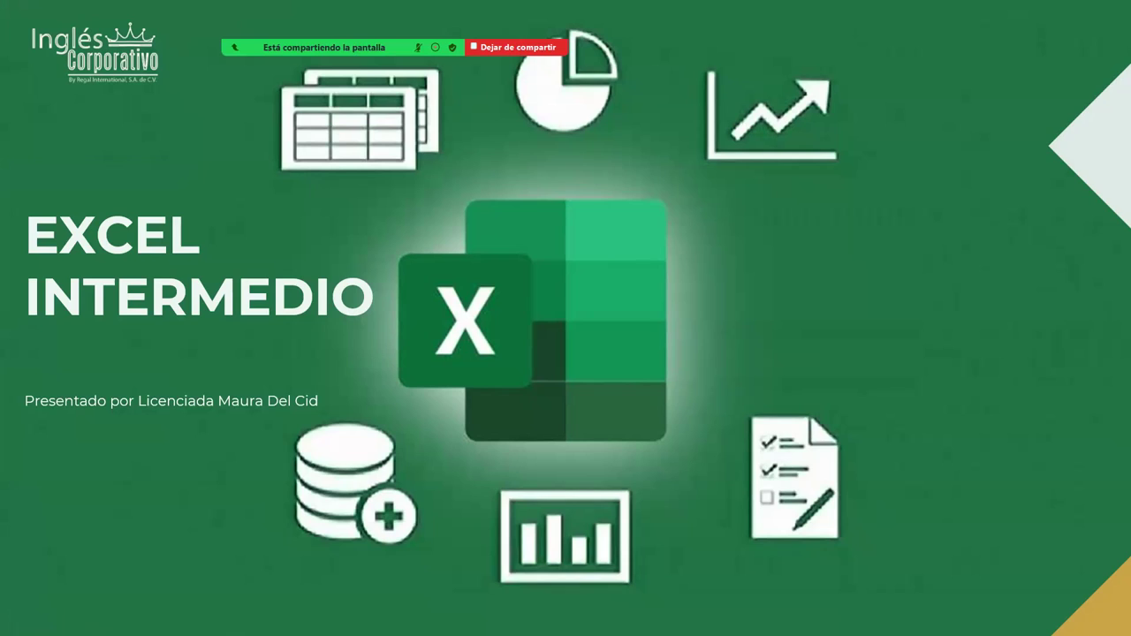
Step: Open Zoom's Participantes panel over the running slide show with Alt+U
{"action": "key", "text": "alt+u"}
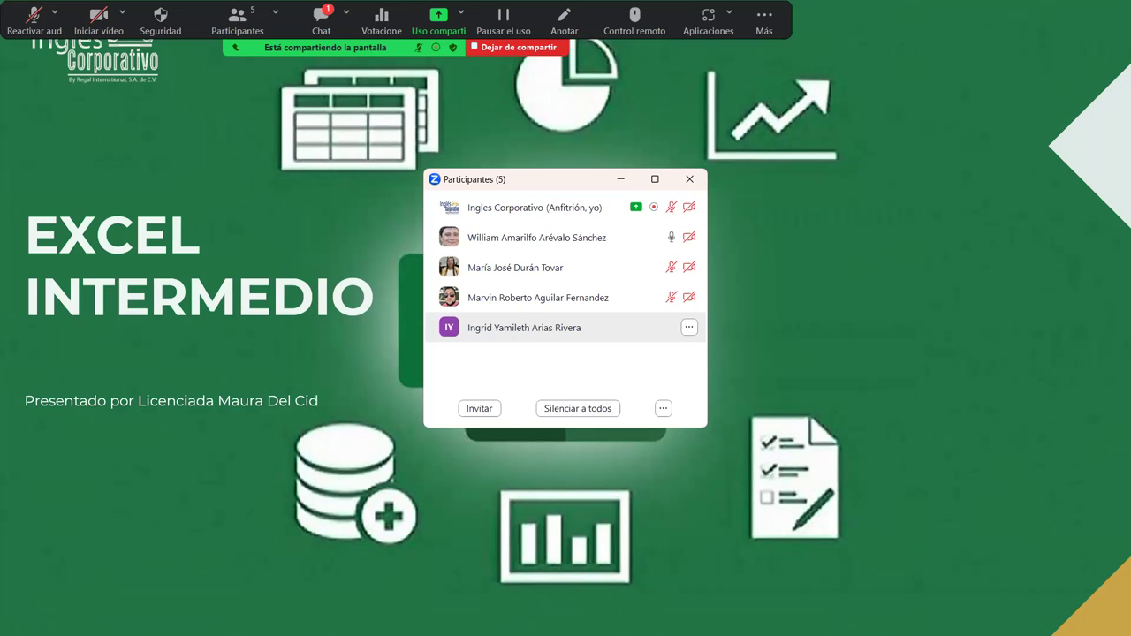
Step: Unmute your Zoom microphone, then briefly open and close the meeting chat
{"action": "key", "text": "alt+a"}
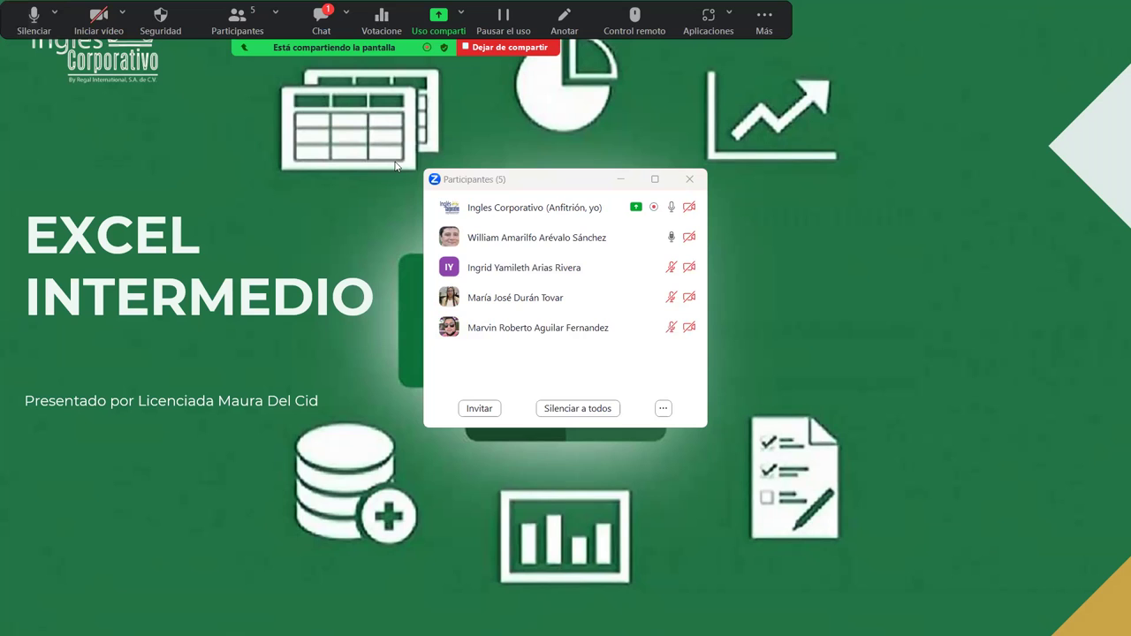
{"action": "key", "text": "alt+h"}
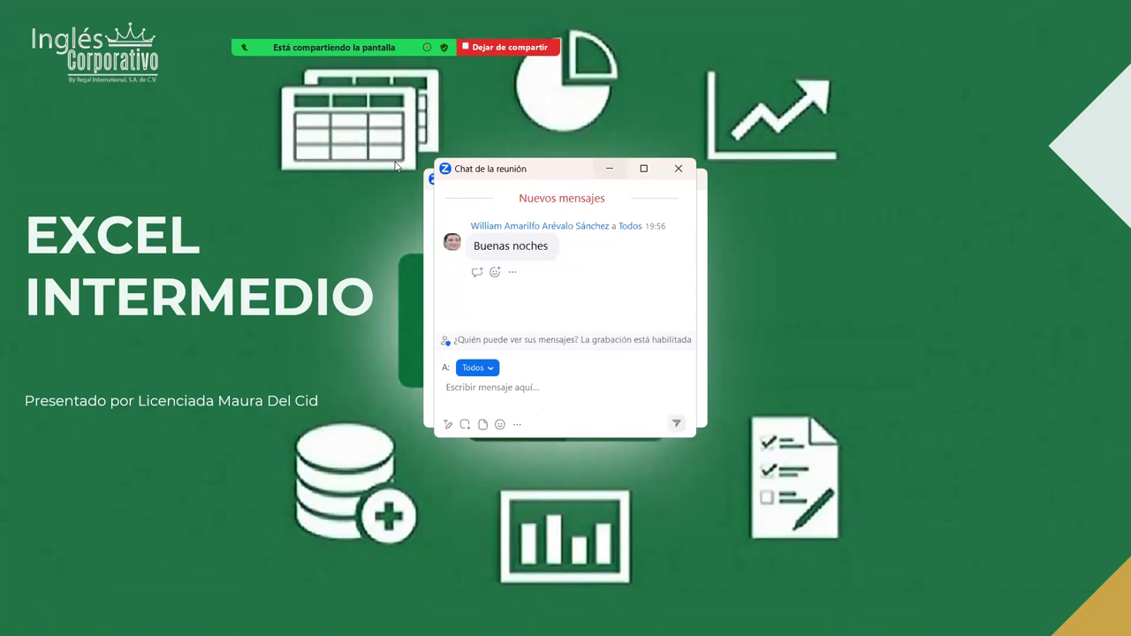
{"action": "key", "text": "alt+h"}
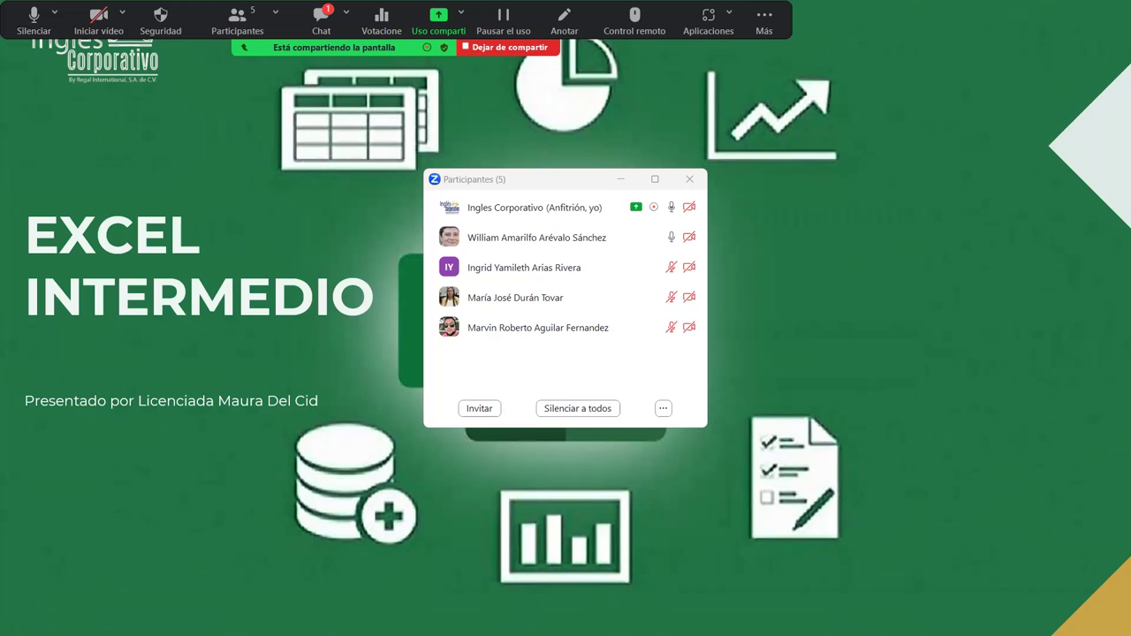
Step: Show Zoom's meeting chat to read the participants' 'Buenas noches' greetings
{"action": "left_click", "coordinate": [321, 18]}
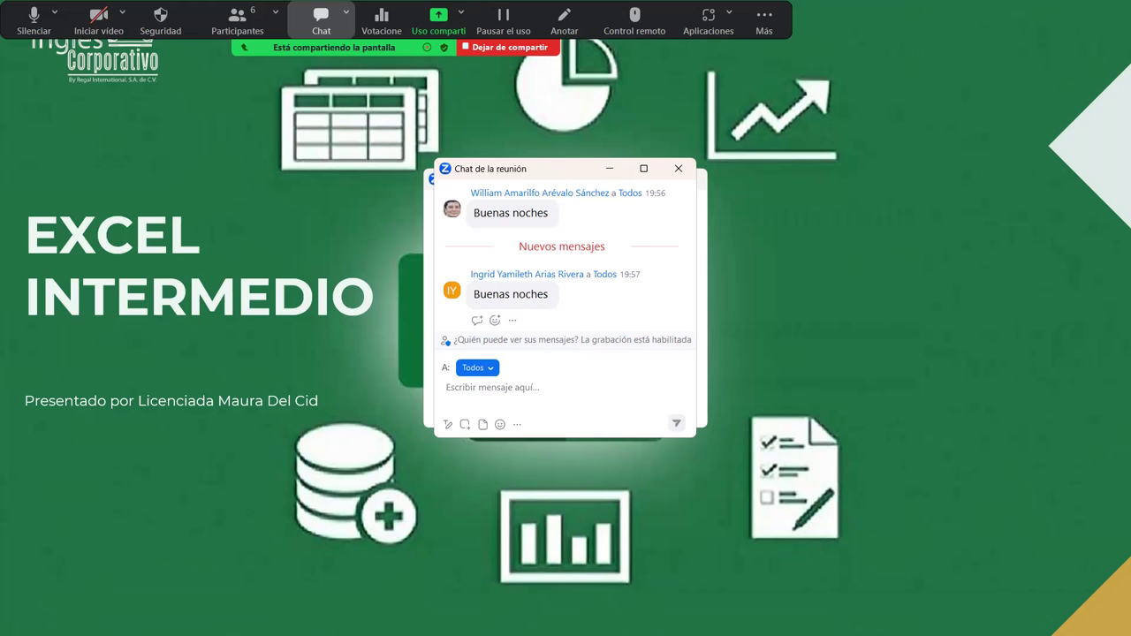
{"action": "mouse_move", "coordinate": [511, 212]}
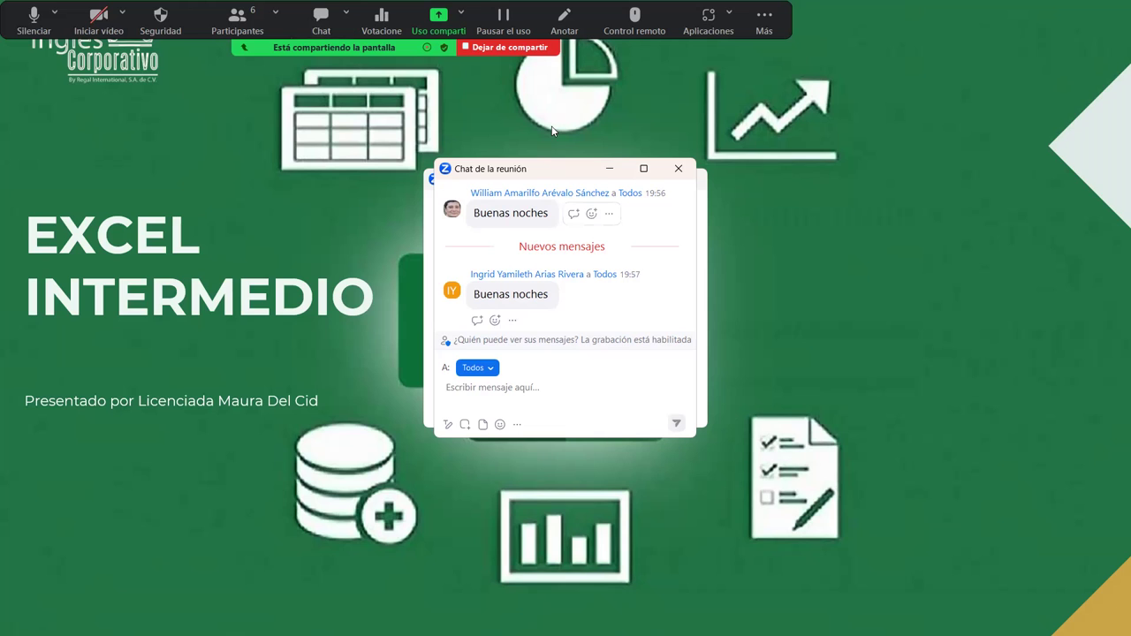
Step: Close the chat window, leaving the Participantes (6) panel visible
{"action": "key", "text": "alt+h"}
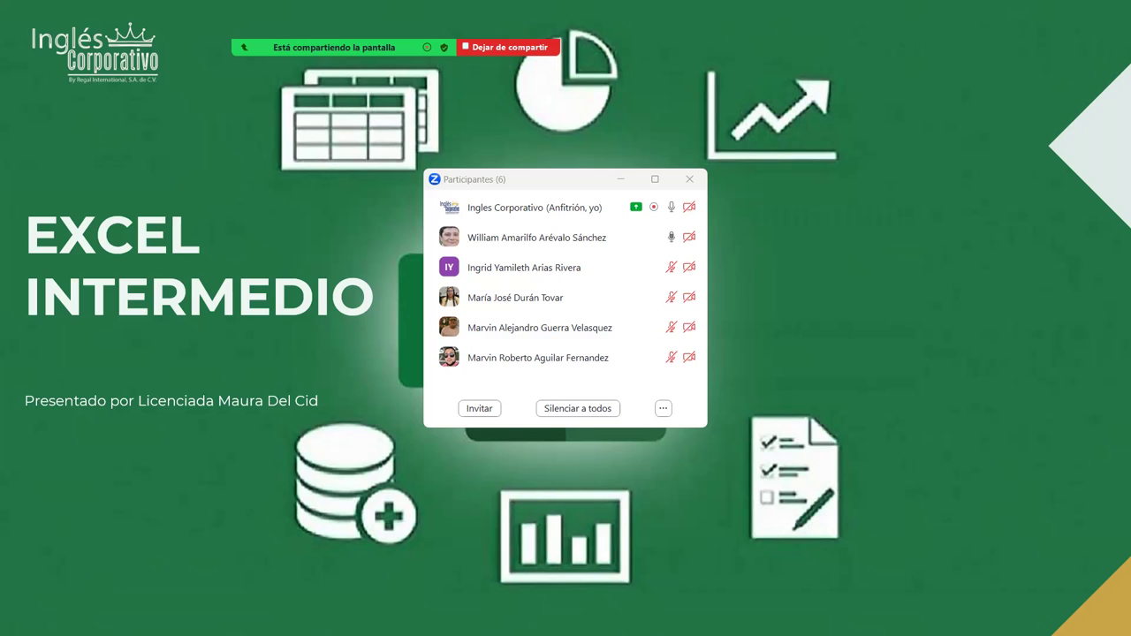
{"action": "mouse_move", "coordinate": [530, 267]}
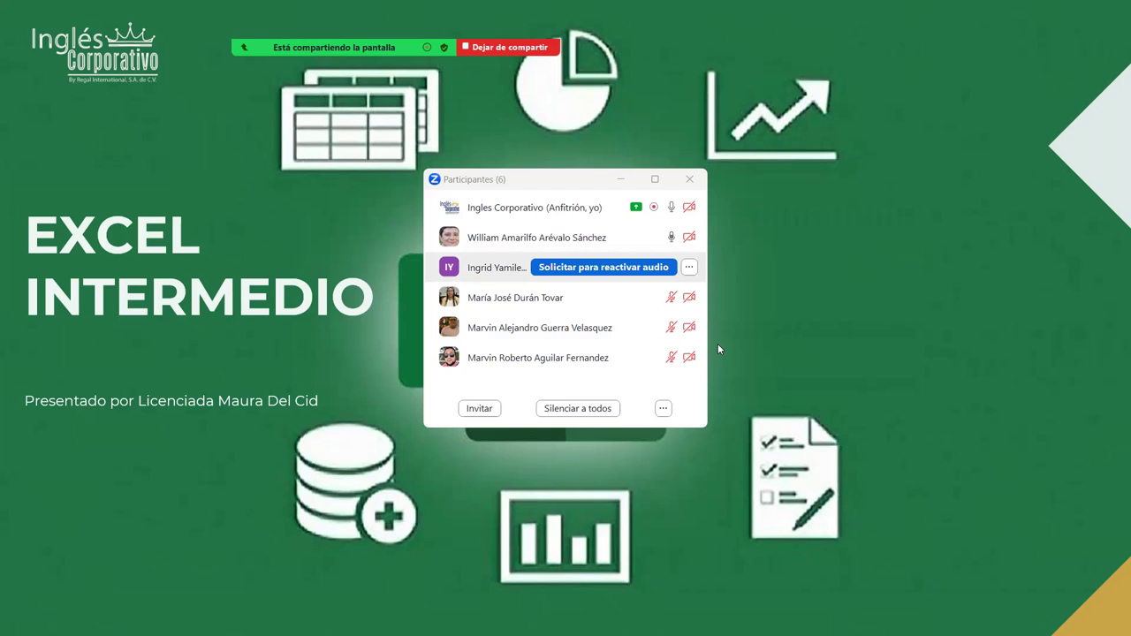
Step: Close the participant list and bring up the 'Chat de la reunión' window over the slide
{"action": "left_click", "coordinate": [620, 179]}
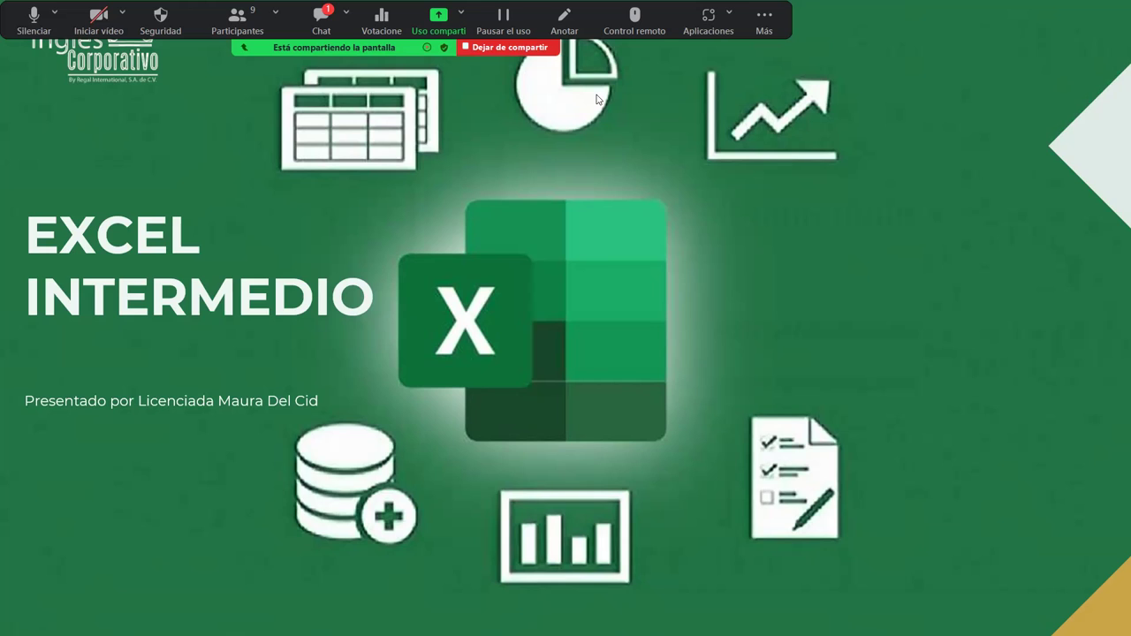
{"action": "key", "text": "alt+h"}
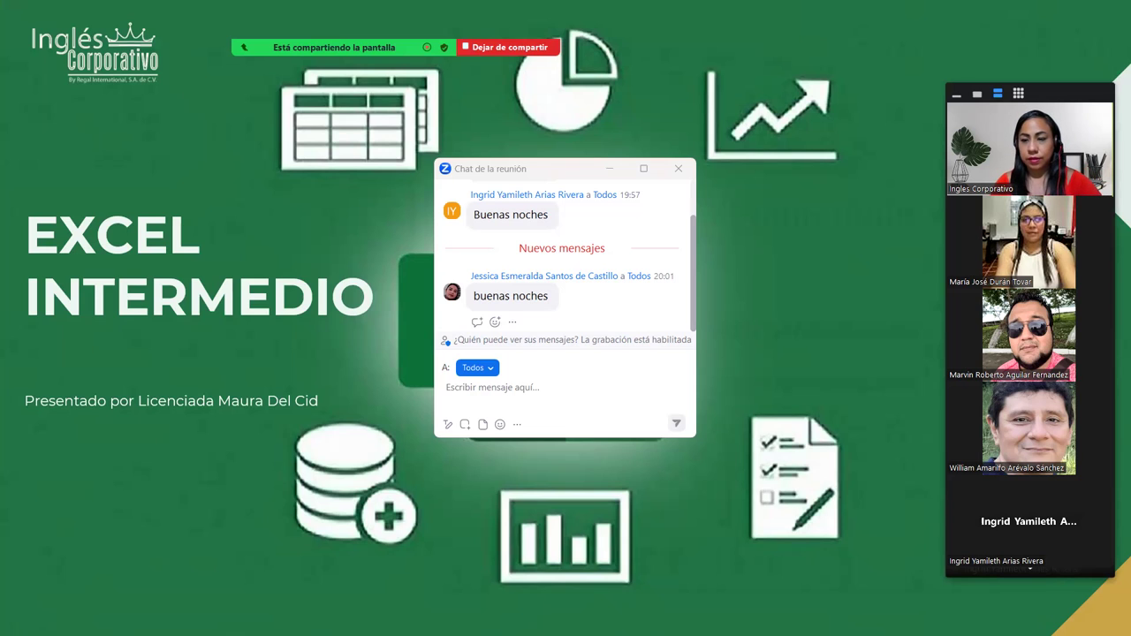
Step: Advance the shared slide show to the SESIÓN 15 slide
{"action": "scroll", "coordinate": [1030, 336], "scroll_direction": "down", "scroll_amount": 4}
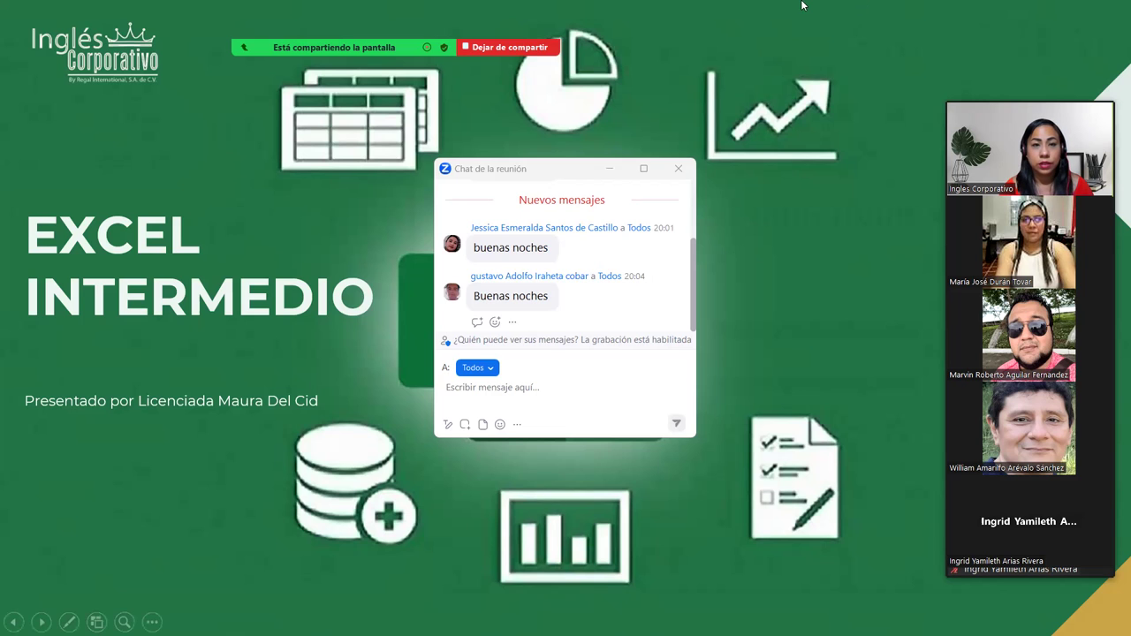
{"action": "key", "text": "Right"}
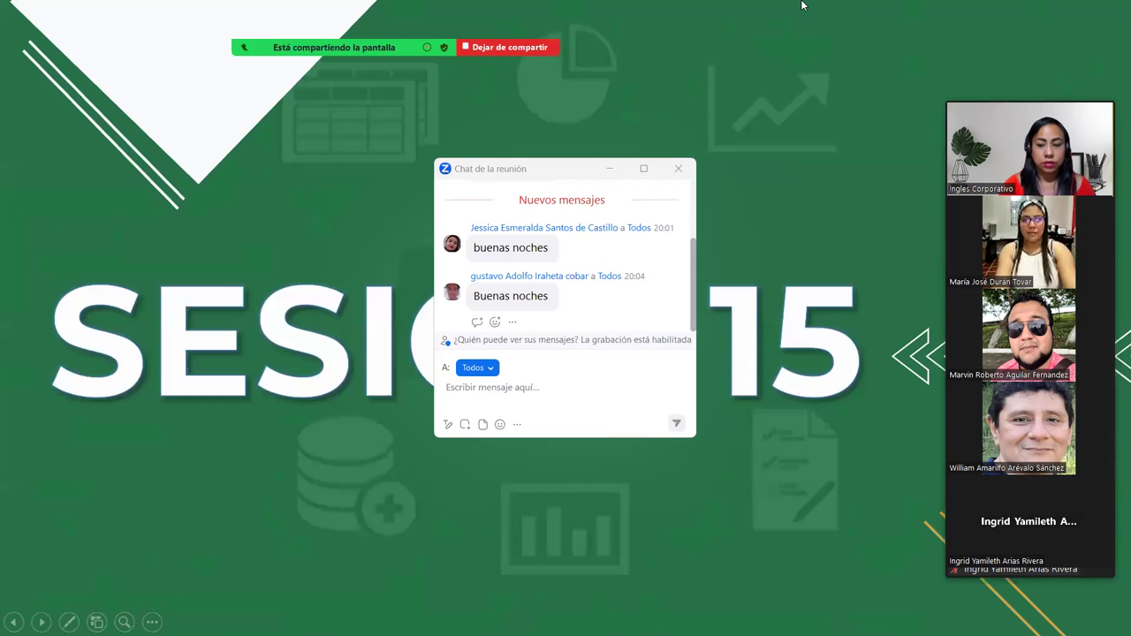
Step: Go back to the EXCEL INTERMEDIO title slide, briefly check participants, and close the chat
{"action": "key", "text": "Left"}
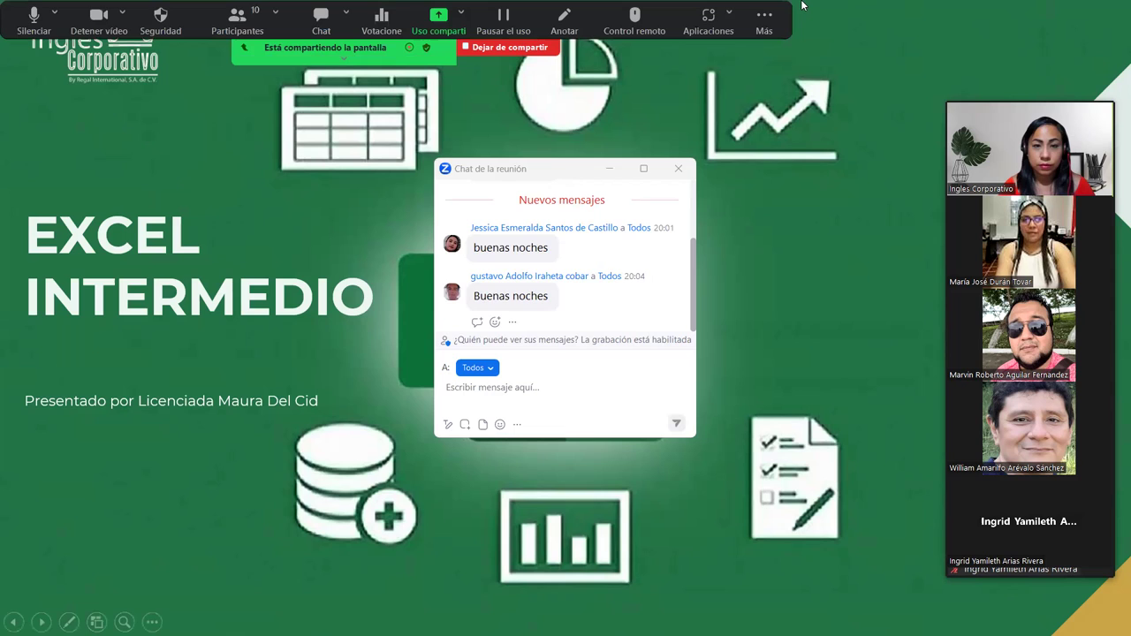
{"action": "key", "text": "alt+u"}
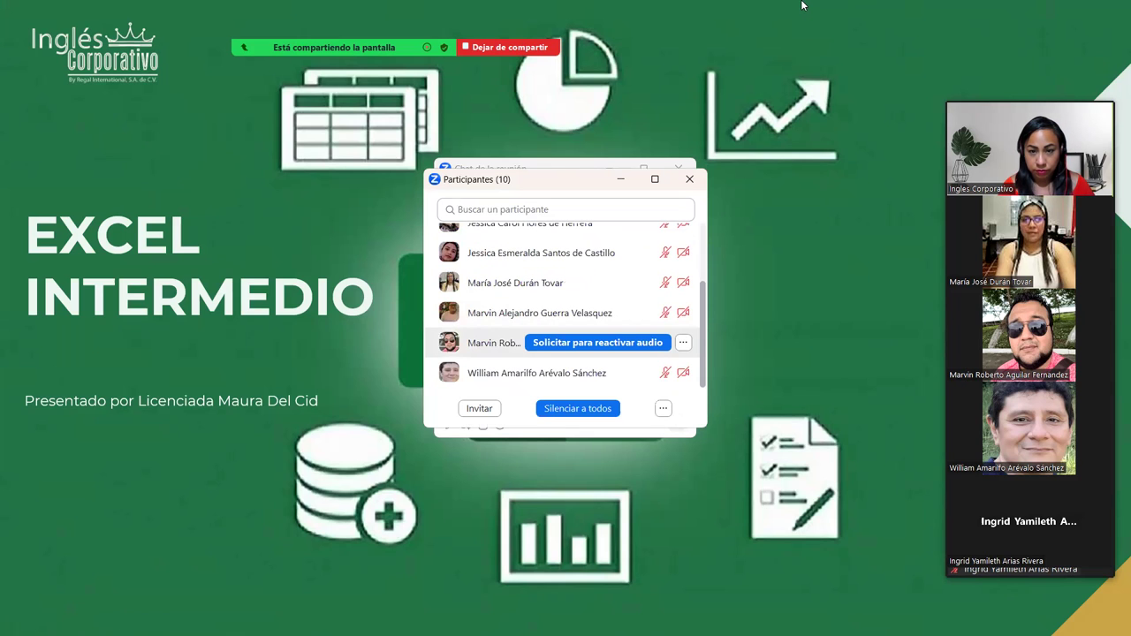
{"action": "left_click_drag", "start_coordinate": [703, 349], "coordinate": [712, 292]}
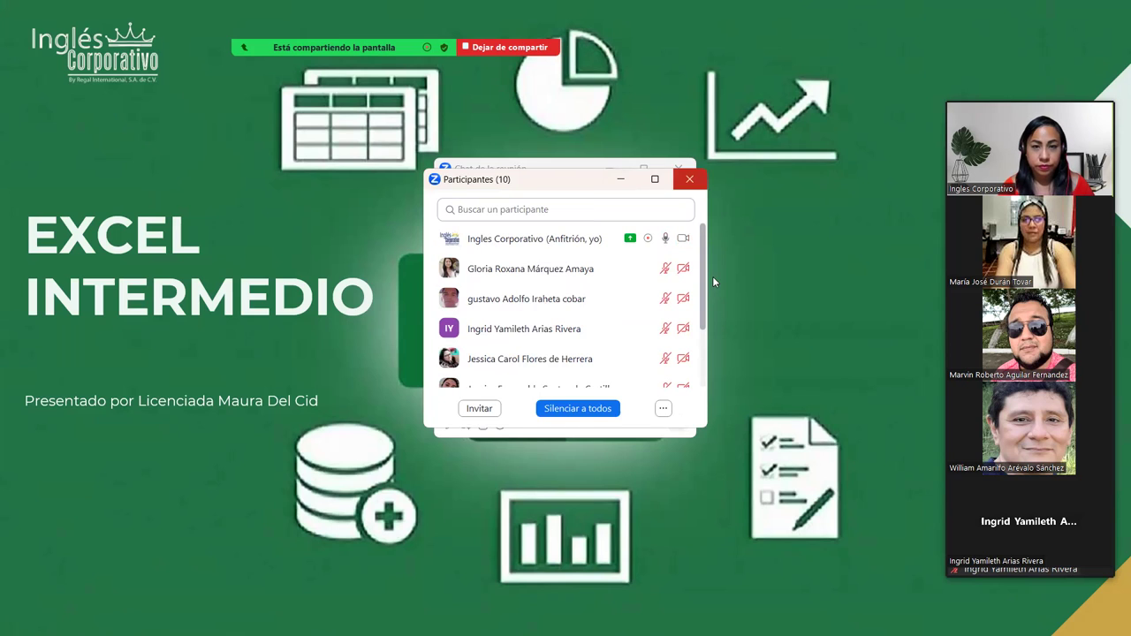
{"action": "left_click", "coordinate": [689, 178]}
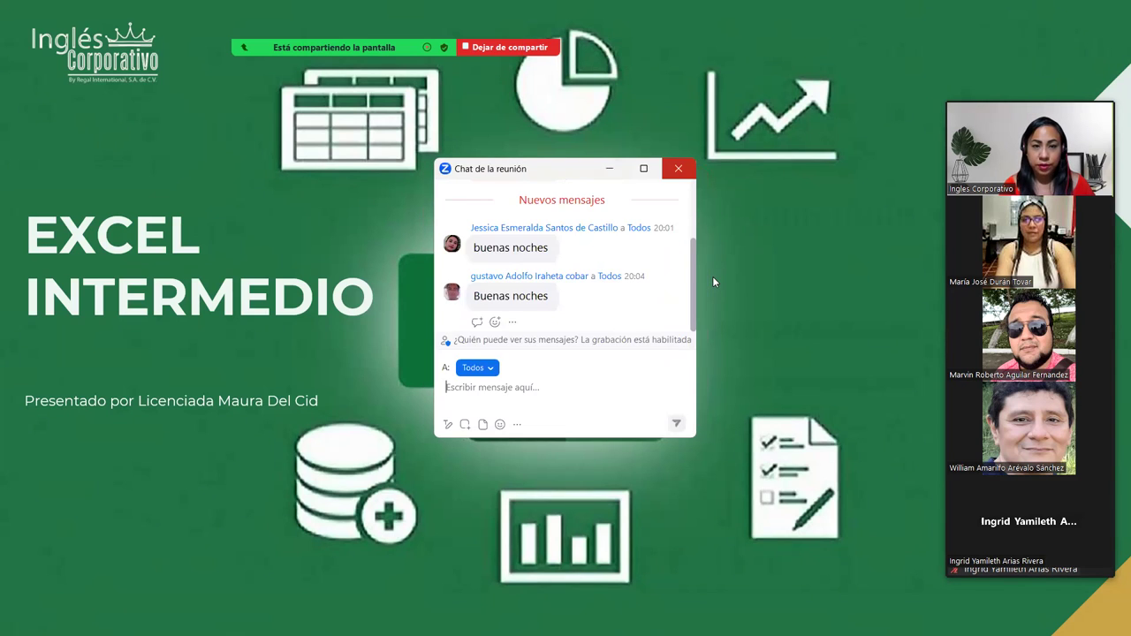
{"action": "left_click", "coordinate": [712, 275]}
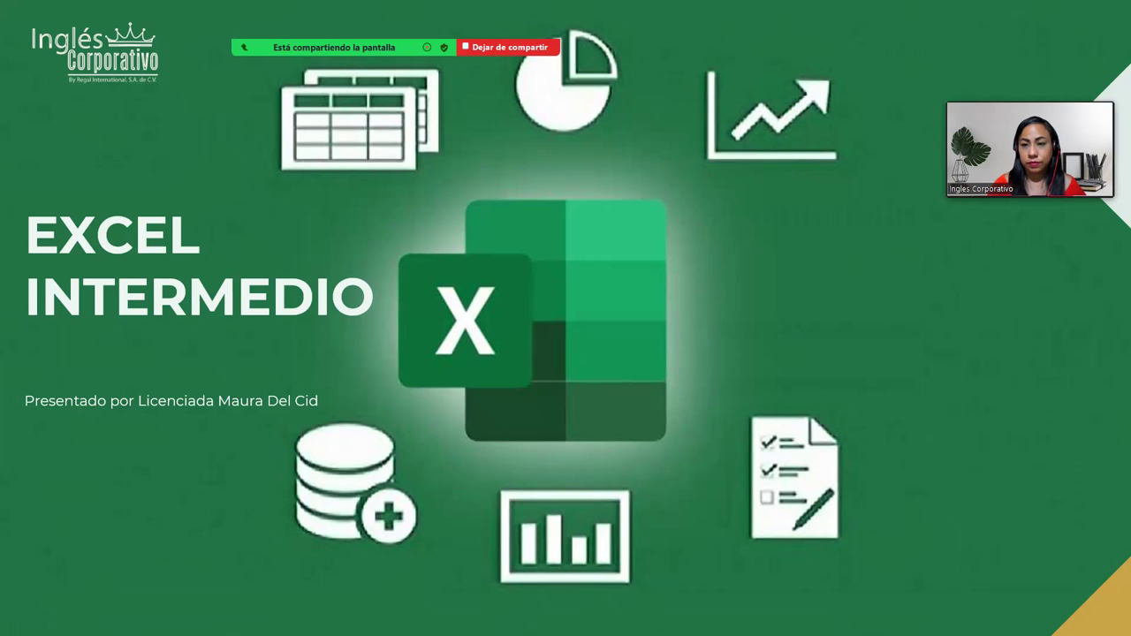
Step: Advance the slide show past SESIÓN 15 to the AGENDA slide
{"action": "left_click", "coordinate": [1093, 316]}
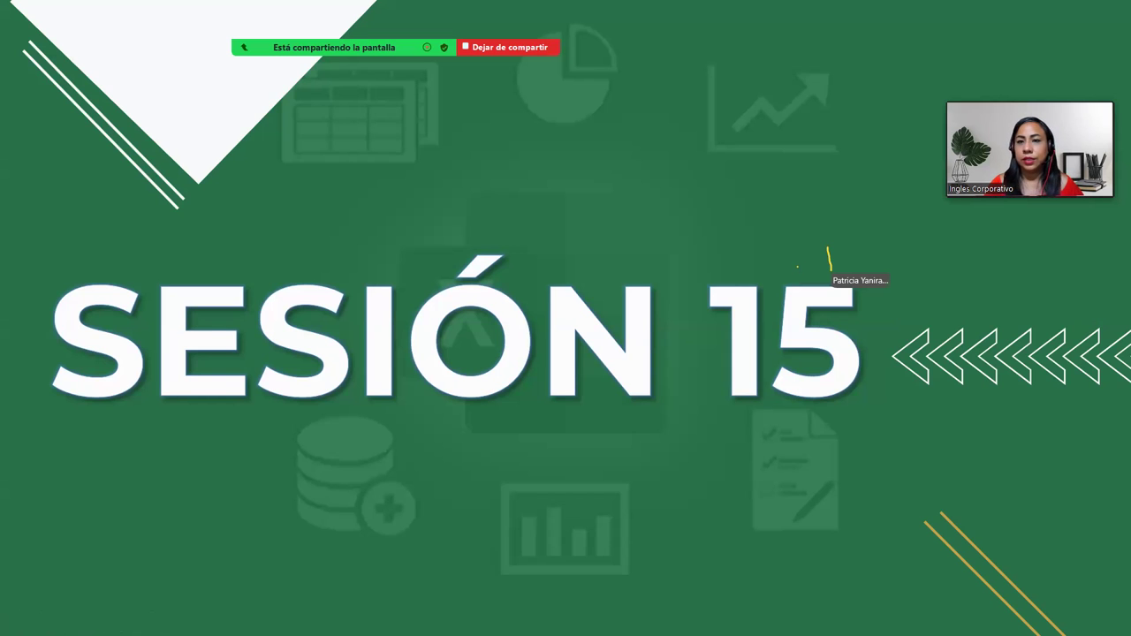
{"action": "key", "text": "Right"}
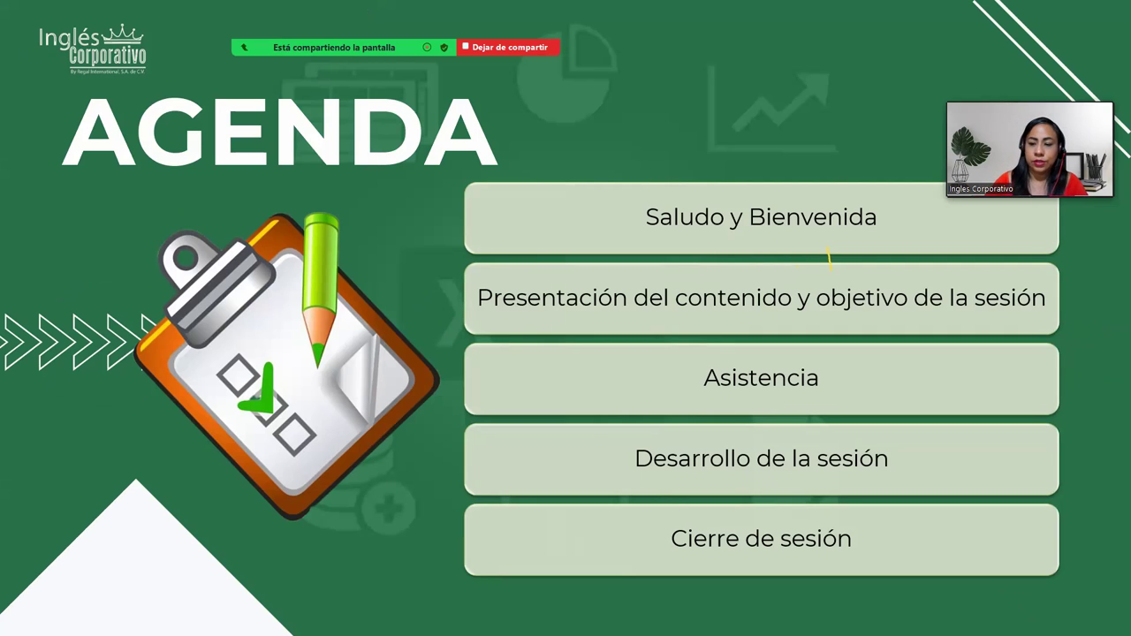
Step: Advance the slideshow through the Contenido slide to the Objetivo slide
{"action": "left_click", "coordinate": [829, 257]}
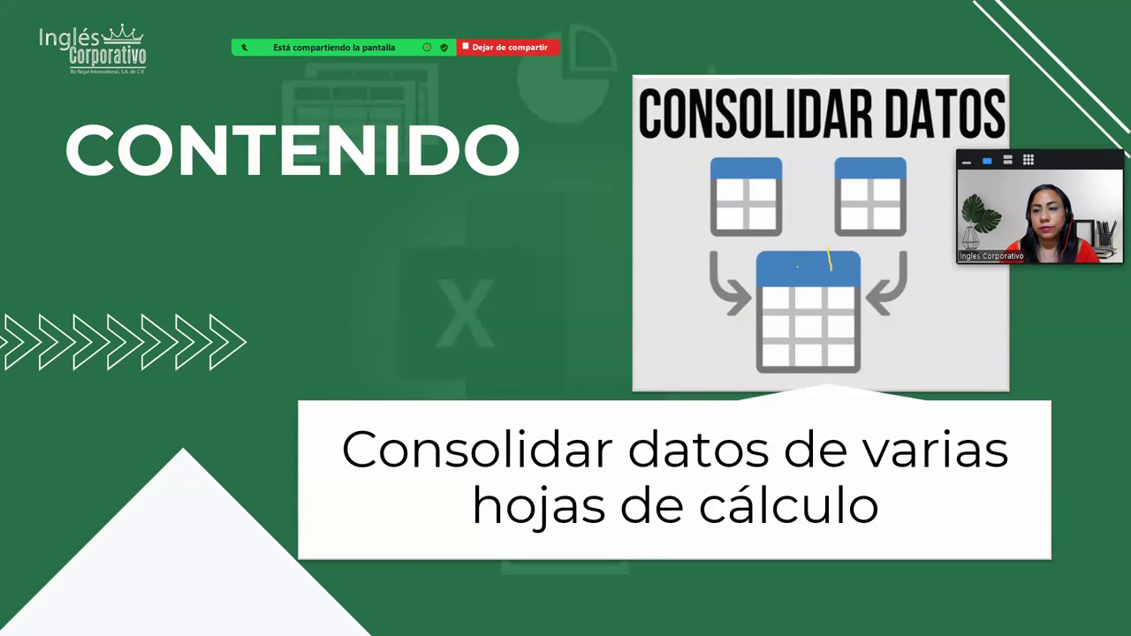
{"action": "key", "text": "Right"}
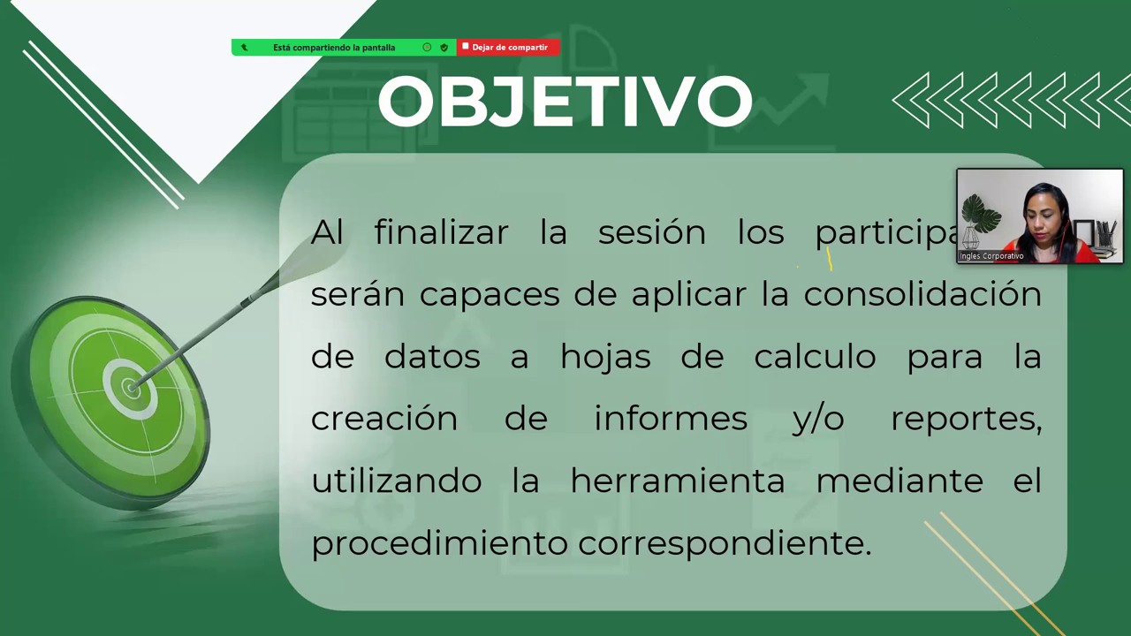
Step: Step from Consolidación de datos on to the first Pasos para consolidar datos slide
{"action": "key", "text": "Right"}
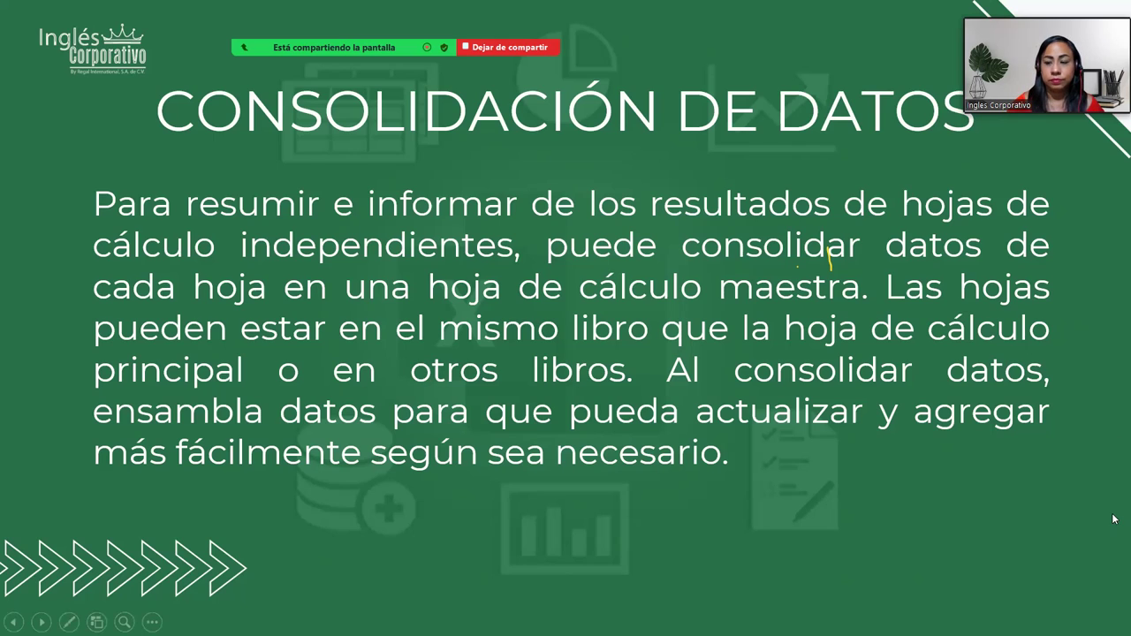
{"action": "key", "text": "Right"}
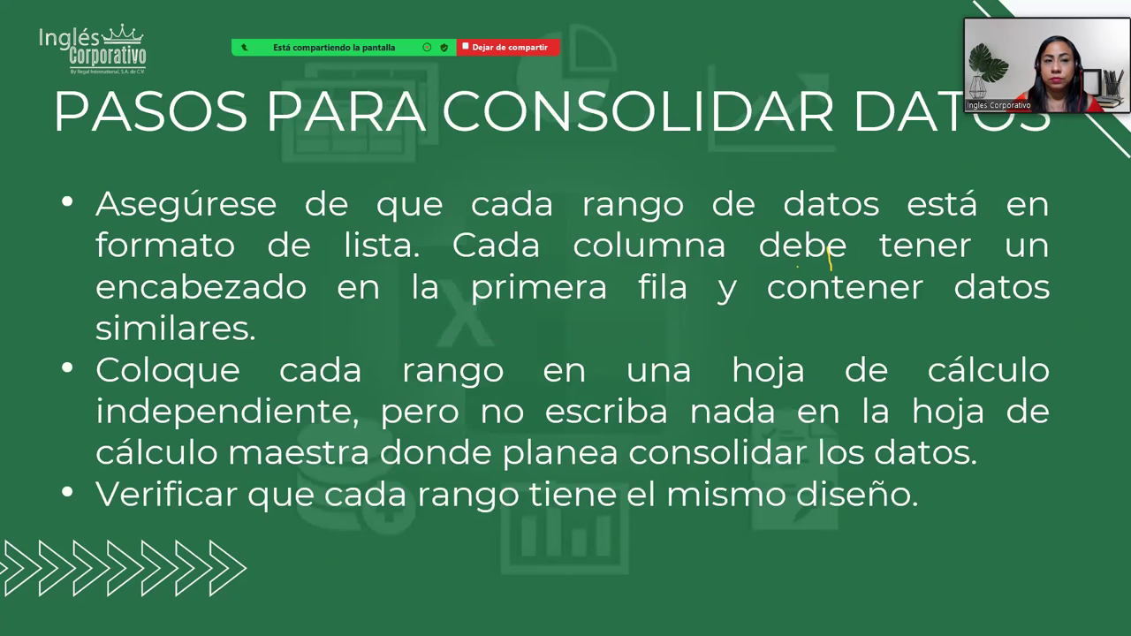
{"action": "key", "text": "Left"}
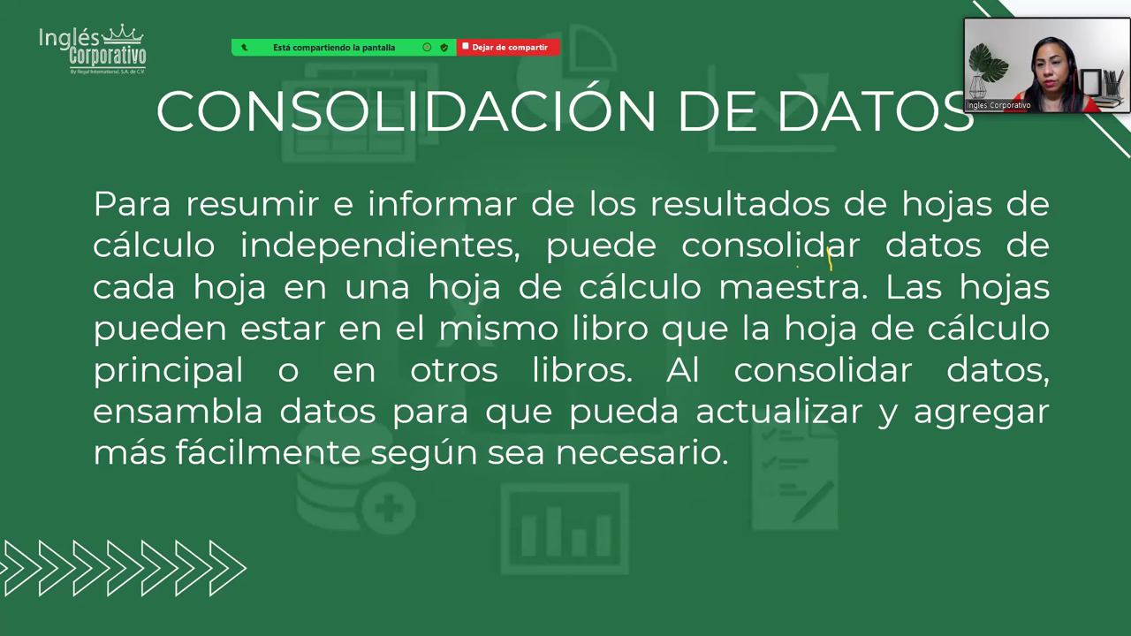
{"action": "key", "text": "Right"}
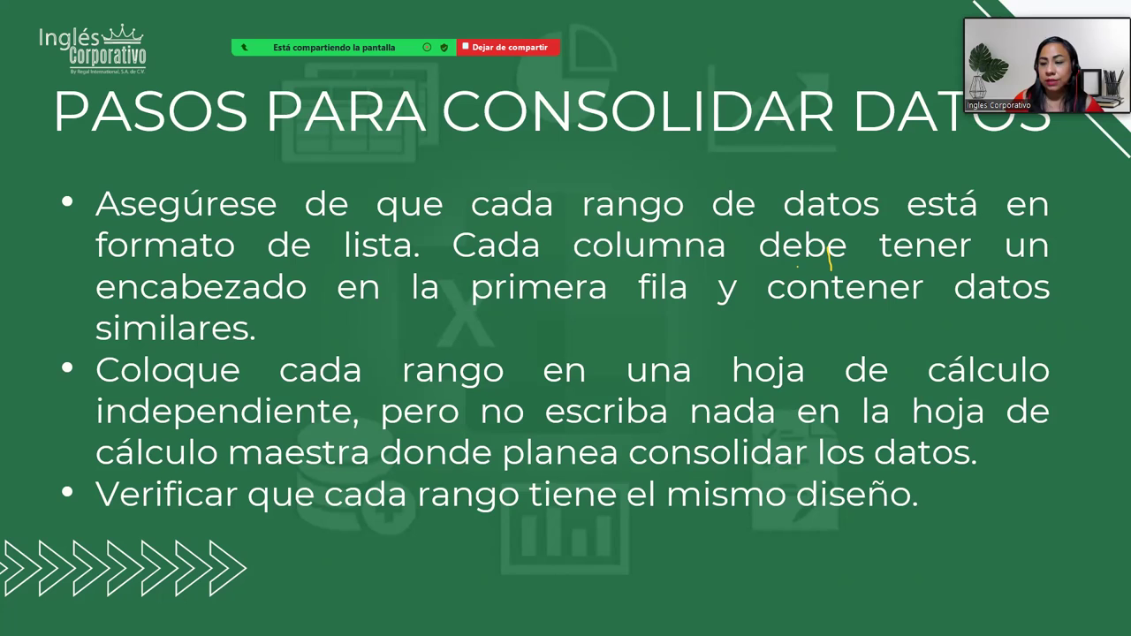
Step: Advance to the Pasos slide about using Consolidar and adding each range with Agregar
{"action": "key", "text": "Right"}
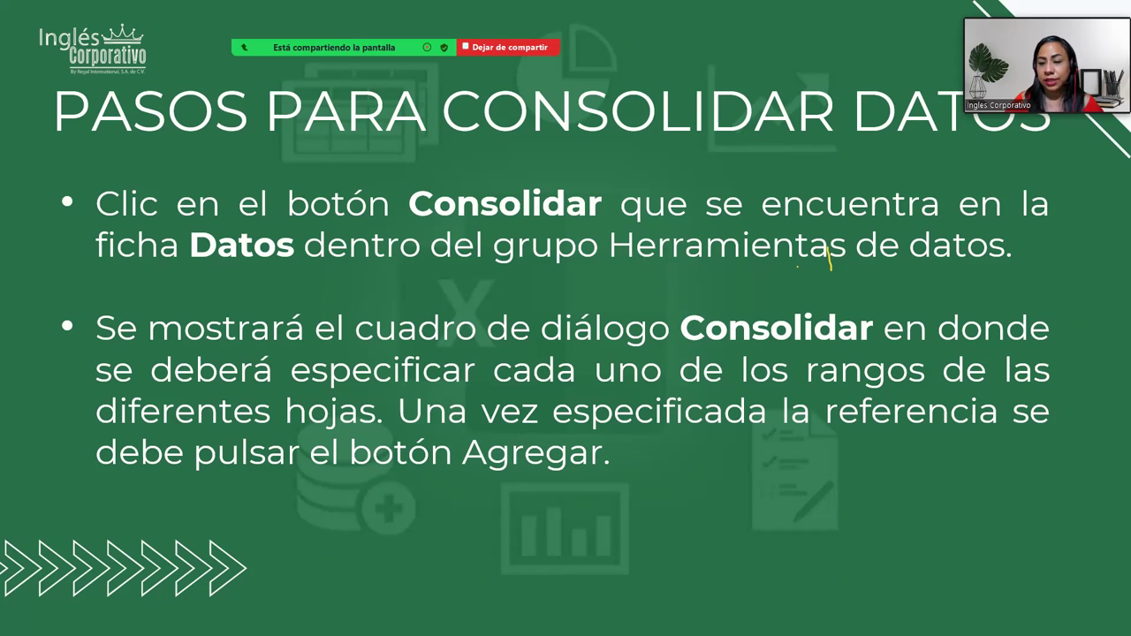
Step: Go past the label-options slide to DESARROLLO, then exit to editing view on slide 10
{"action": "key", "text": "Right"}
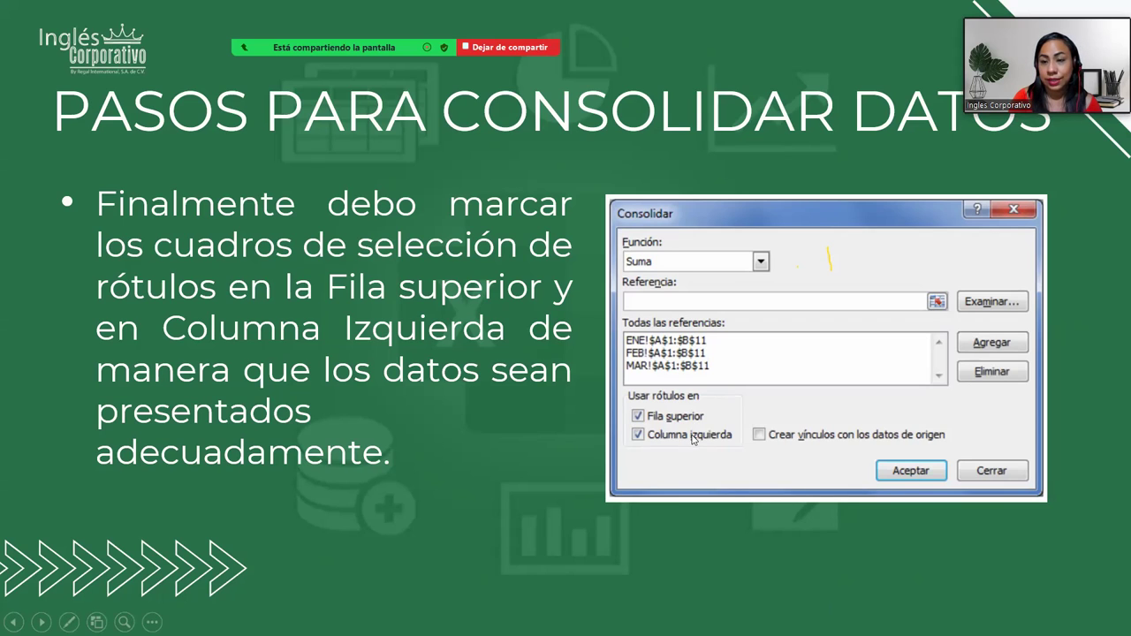
{"action": "left_click", "coordinate": [1093, 379]}
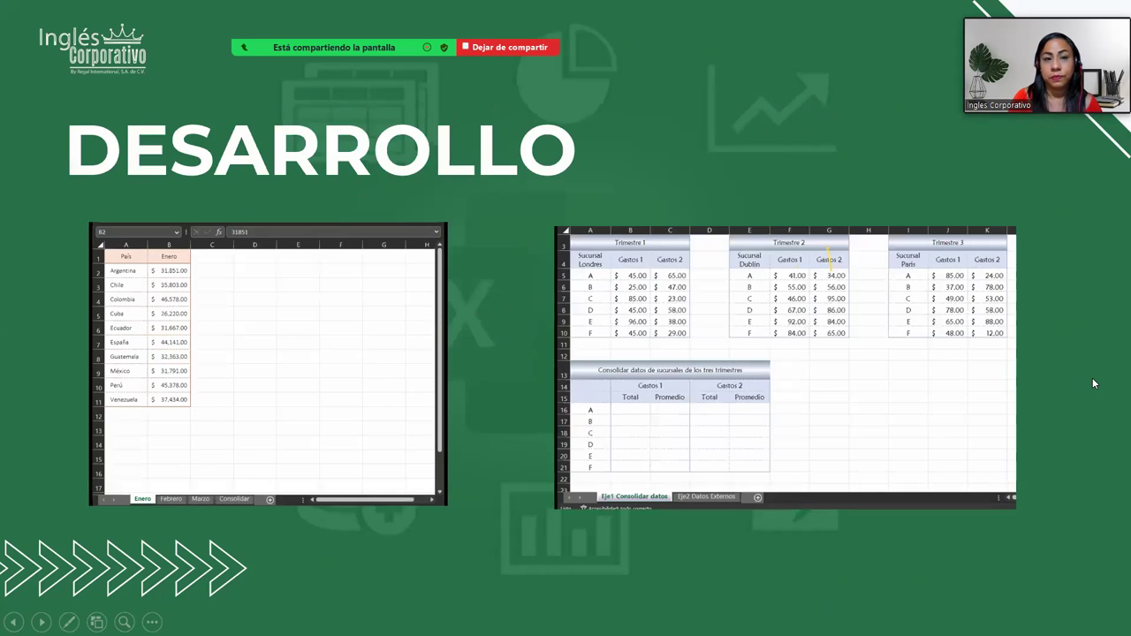
{"action": "key", "text": "Escape"}
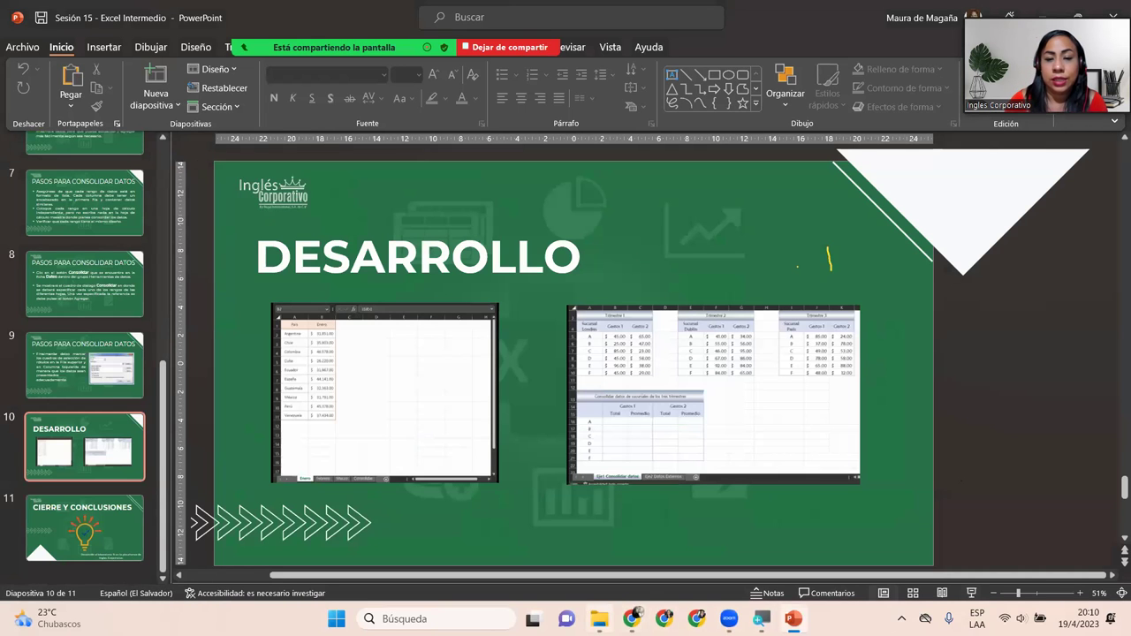
Step: Open the Práctica Sesión 15 workbook from Excel Intermedio G5-EXI-03-2023 > Archivos para la sesión
{"action": "left_click", "coordinate": [599, 619]}
{"action": "left_click", "coordinate": [528, 180]}
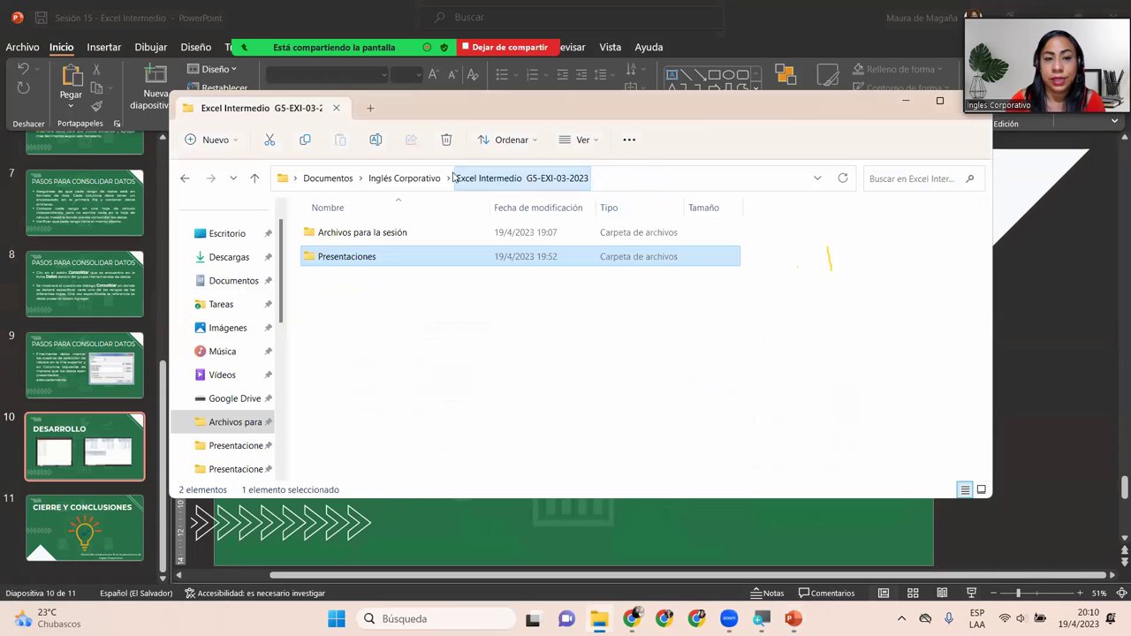
{"action": "double_click", "coordinate": [380, 231]}
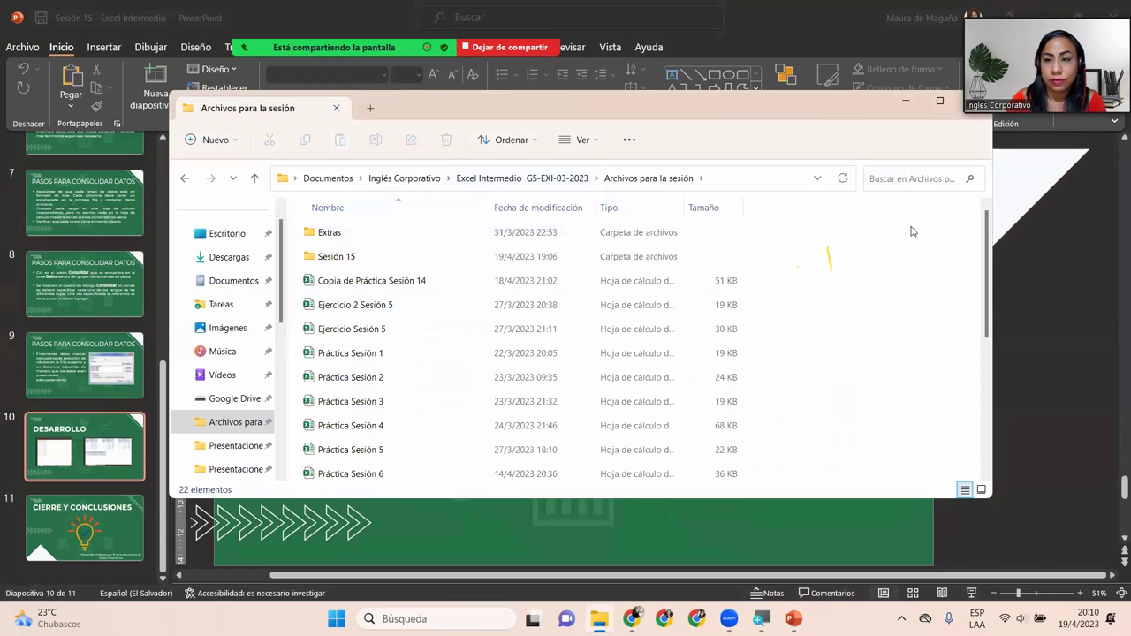
{"action": "scroll", "coordinate": [986, 274], "scroll_direction": "down", "scroll_amount": 4}
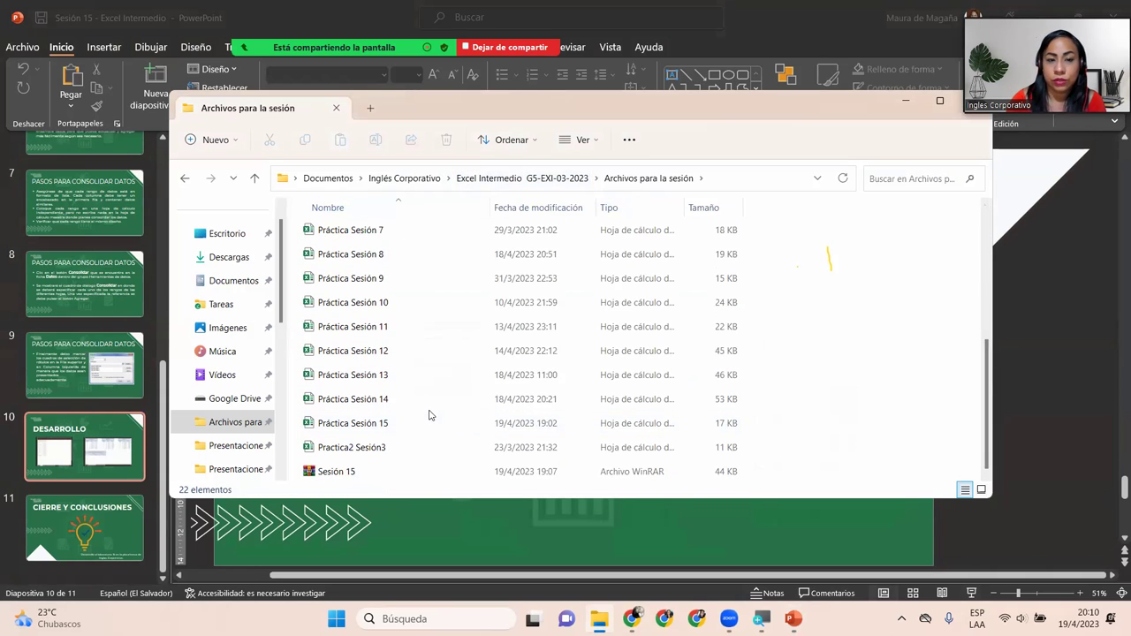
{"action": "double_click", "coordinate": [421, 422]}
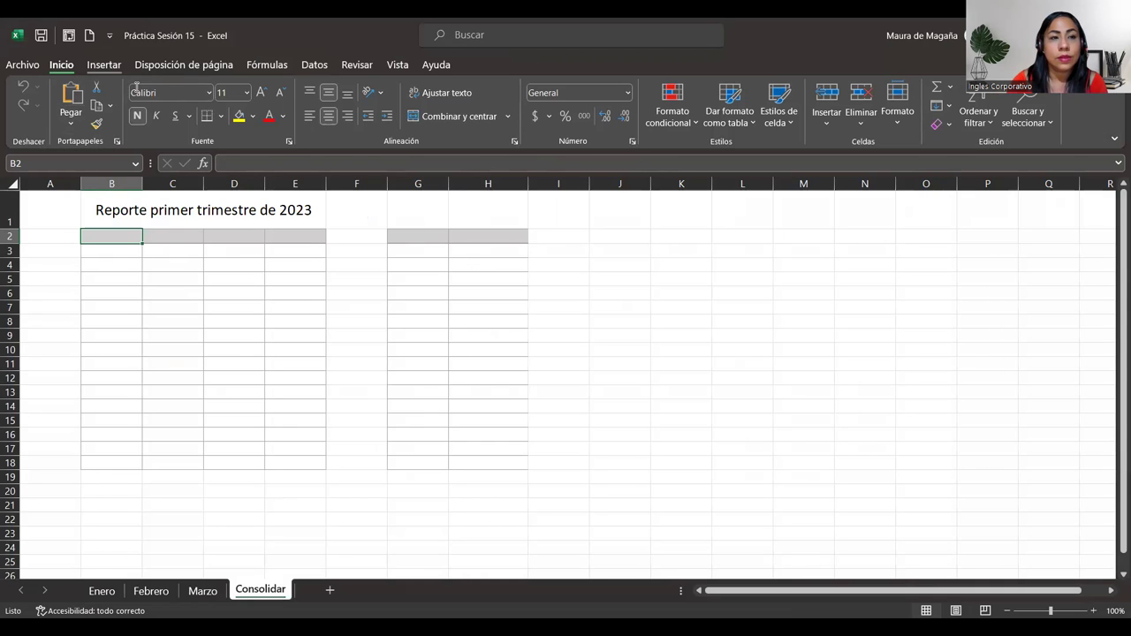
Step: On the Consolidar sheet titled 'Reporte primer trimestre de 2023', select cell B2
{"action": "left_click", "coordinate": [103, 65]}
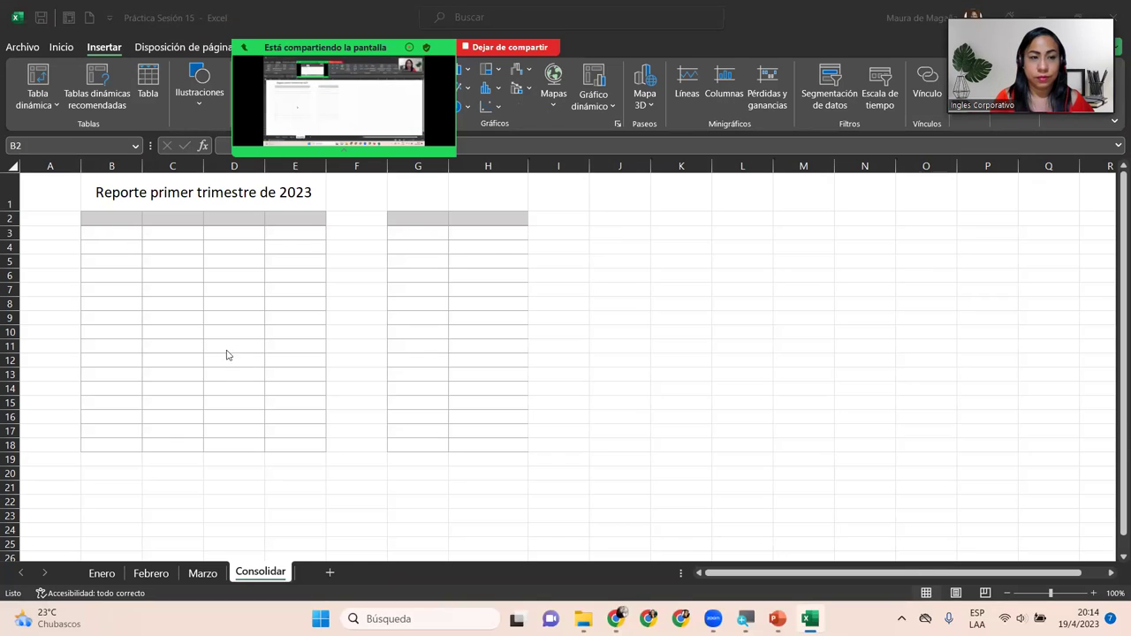
{"action": "left_click", "coordinate": [128, 219]}
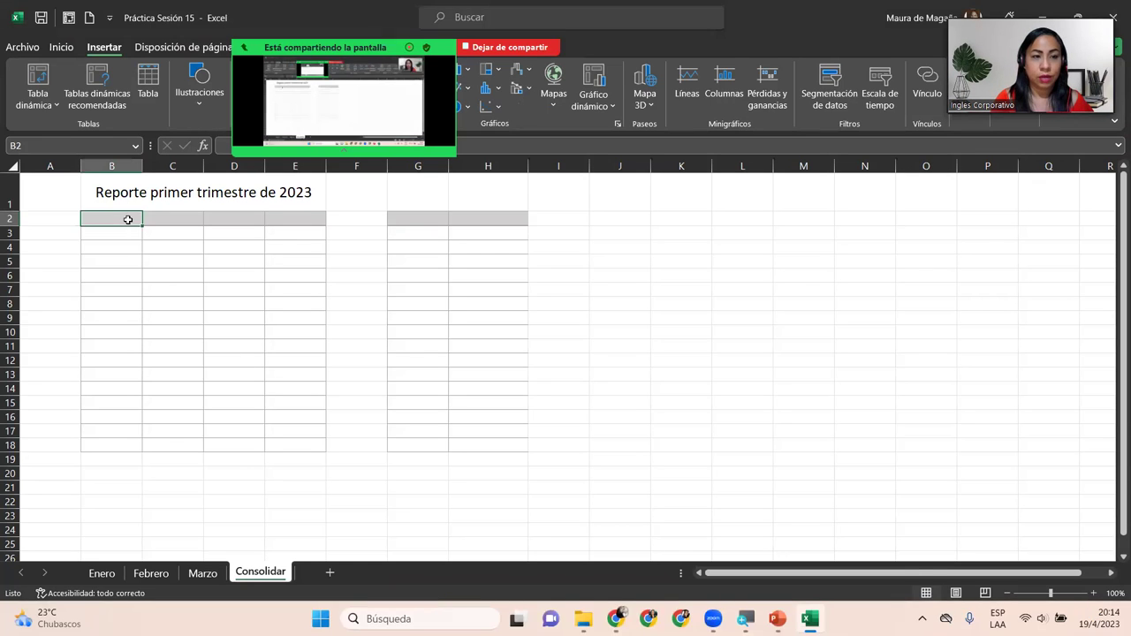
{"action": "left_click", "coordinate": [261, 234]}
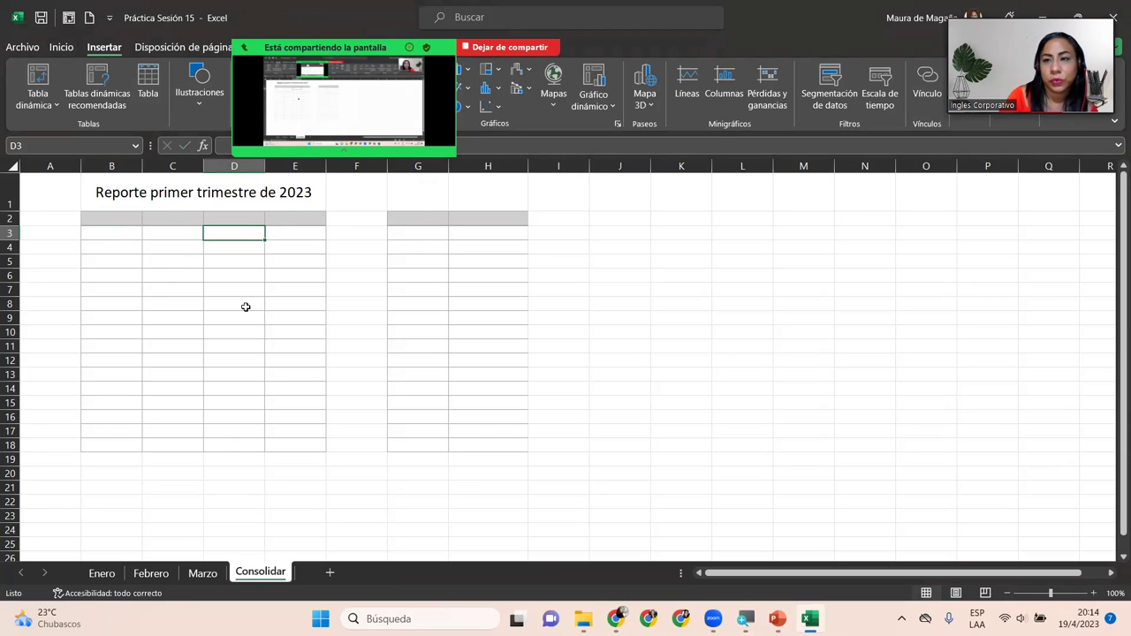
{"action": "left_click", "coordinate": [101, 575]}
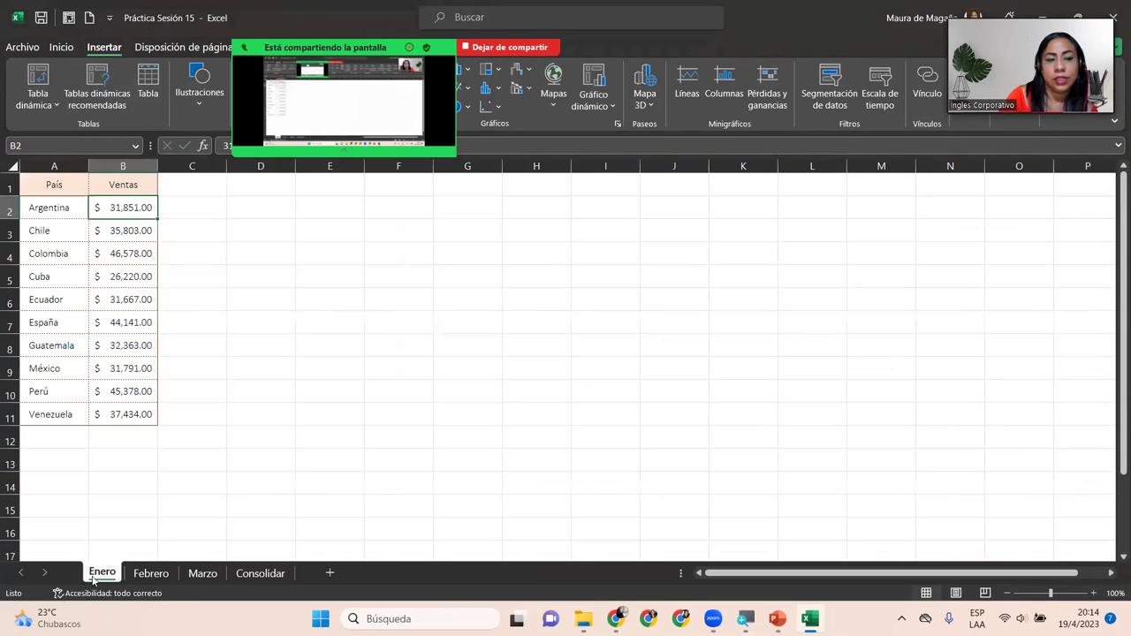
{"action": "left_click", "coordinate": [148, 576]}
{"action": "left_click", "coordinate": [202, 574]}
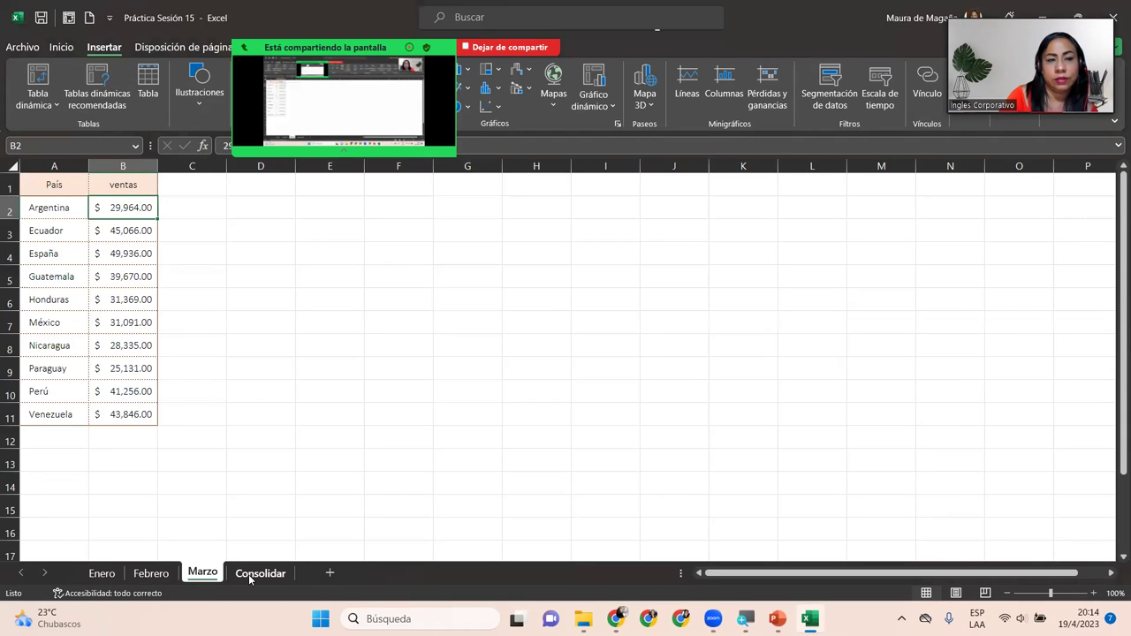
{"action": "left_click", "coordinate": [151, 574]}
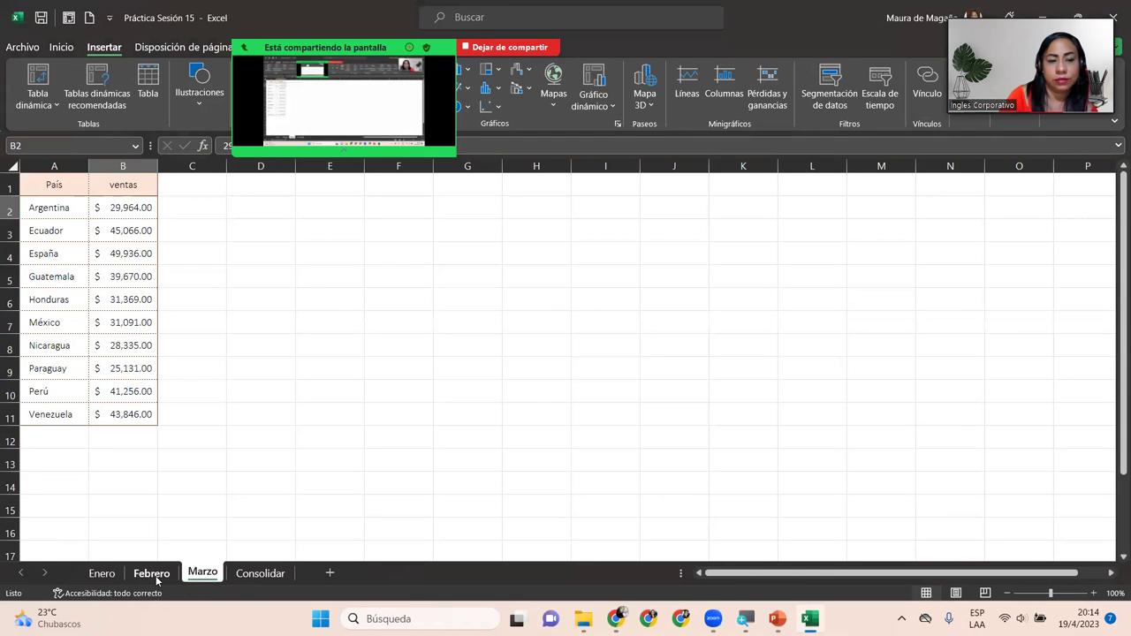
{"action": "left_click", "coordinate": [104, 576]}
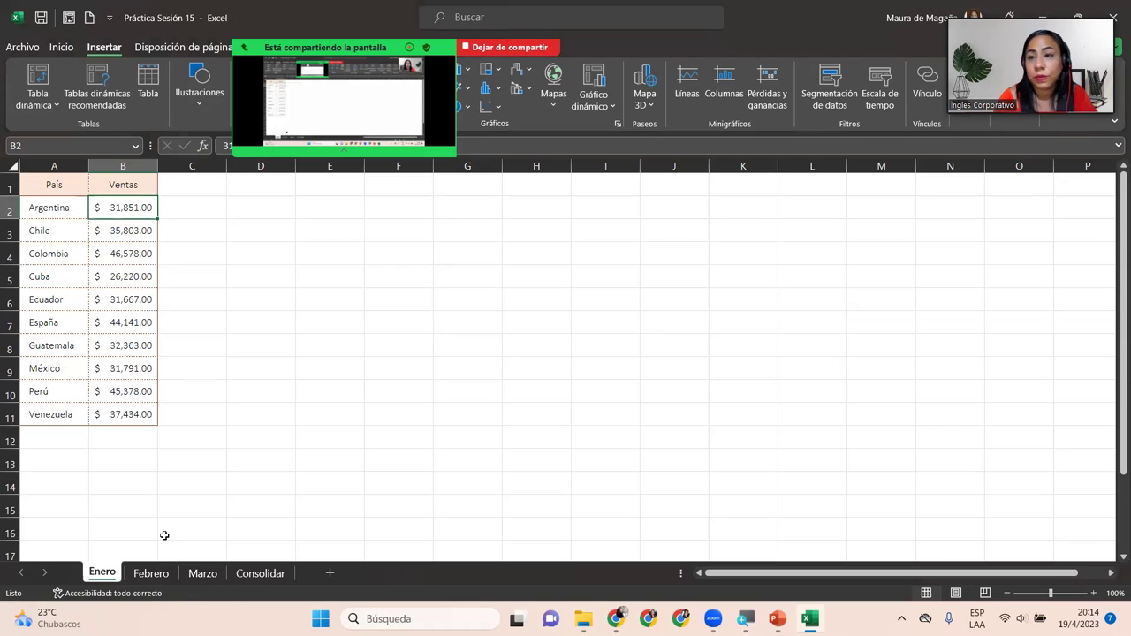
{"action": "left_click", "coordinate": [249, 574]}
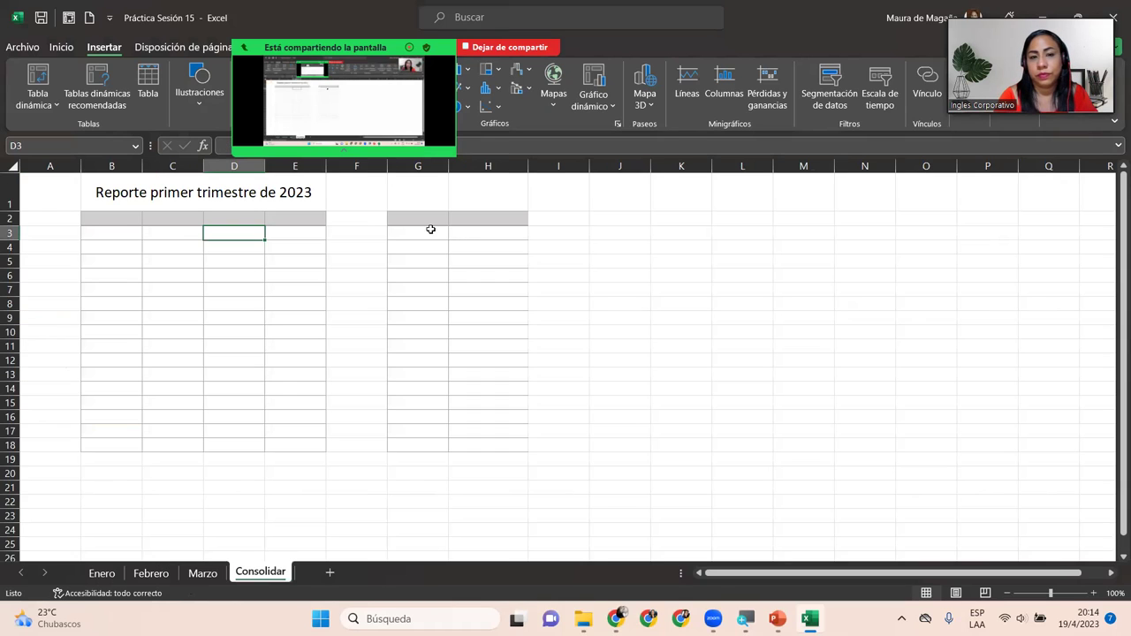
{"action": "left_click", "coordinate": [125, 218]}
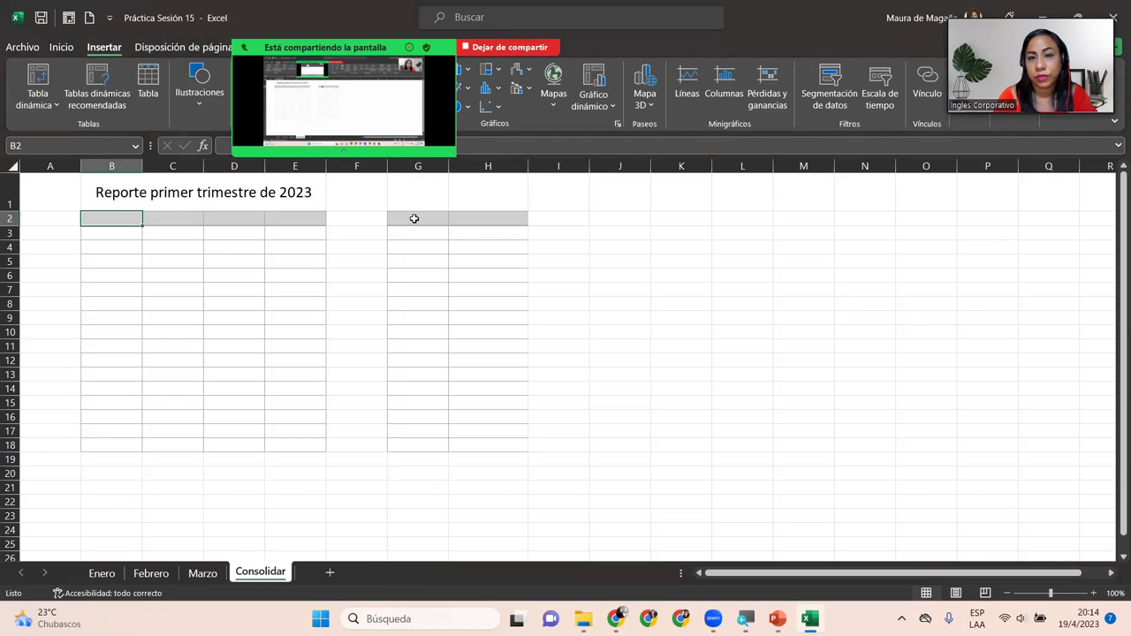
{"action": "left_click", "coordinate": [413, 218]}
{"action": "left_click_drag", "start_coordinate": [414, 218], "coordinate": [498, 445]}
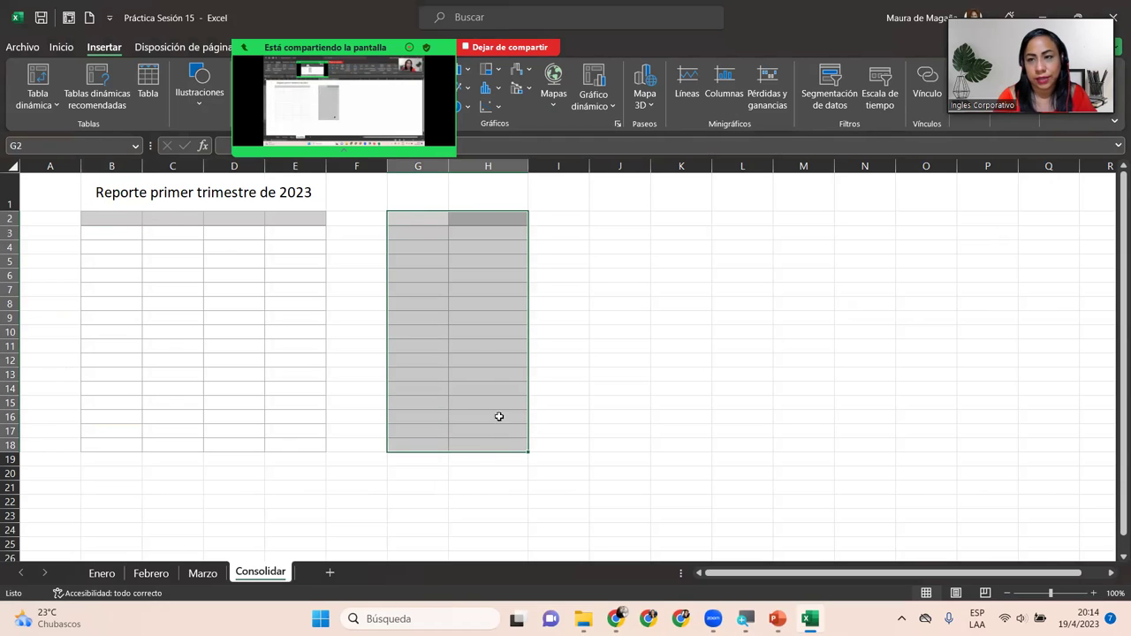
{"action": "left_click", "coordinate": [408, 222]}
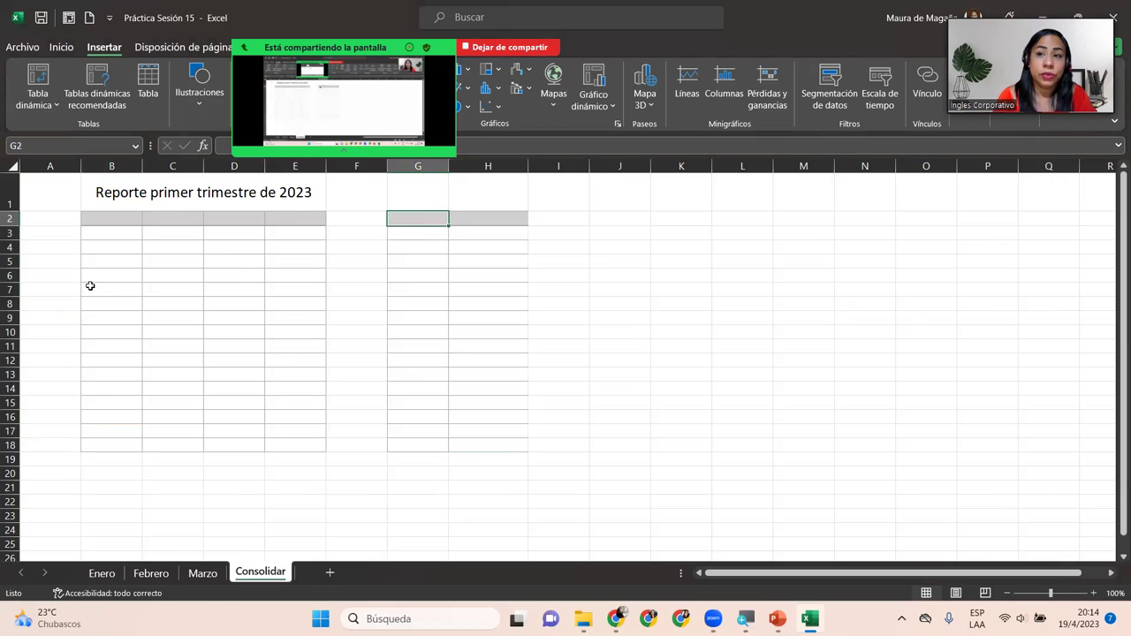
{"action": "left_click_drag", "start_coordinate": [114, 218], "coordinate": [307, 440]}
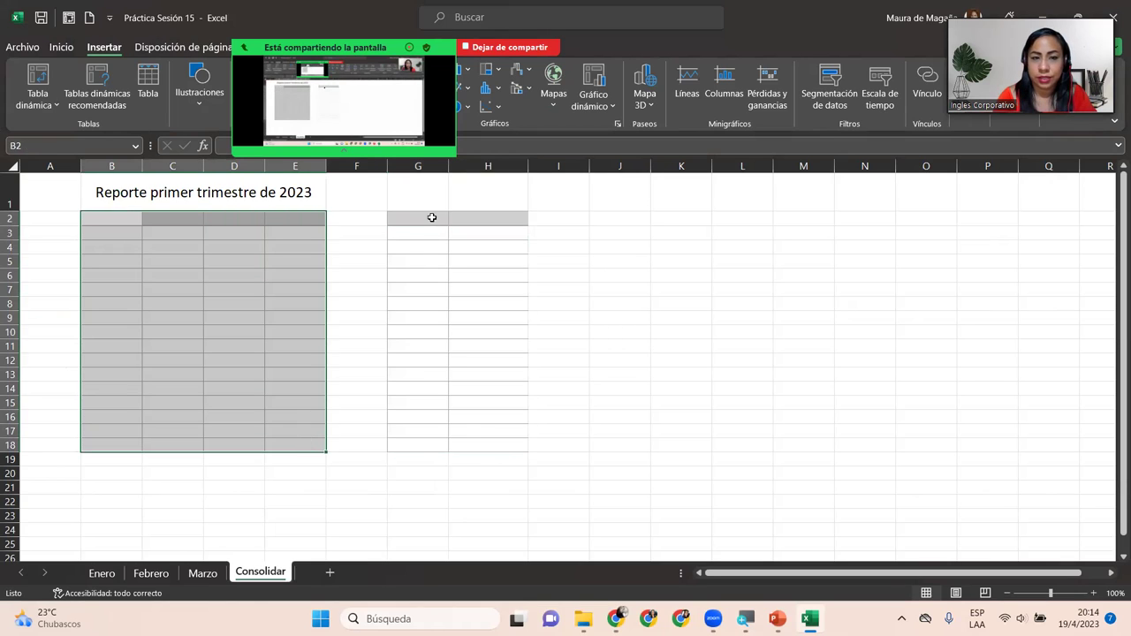
{"action": "left_click", "coordinate": [431, 218]}
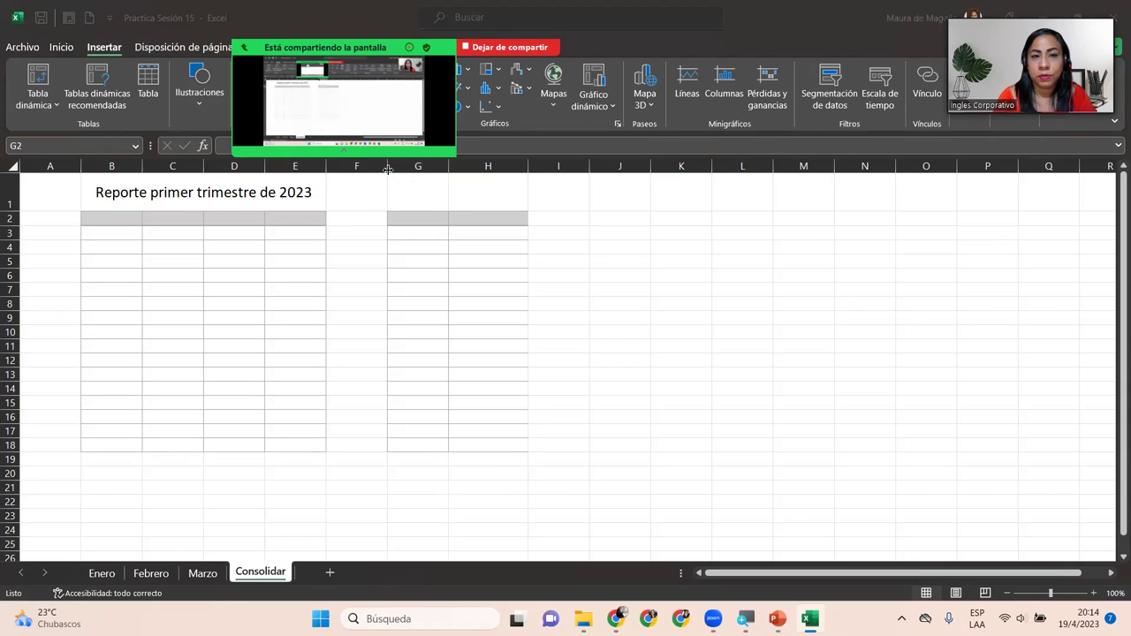
{"action": "left_click", "coordinate": [434, 220]}
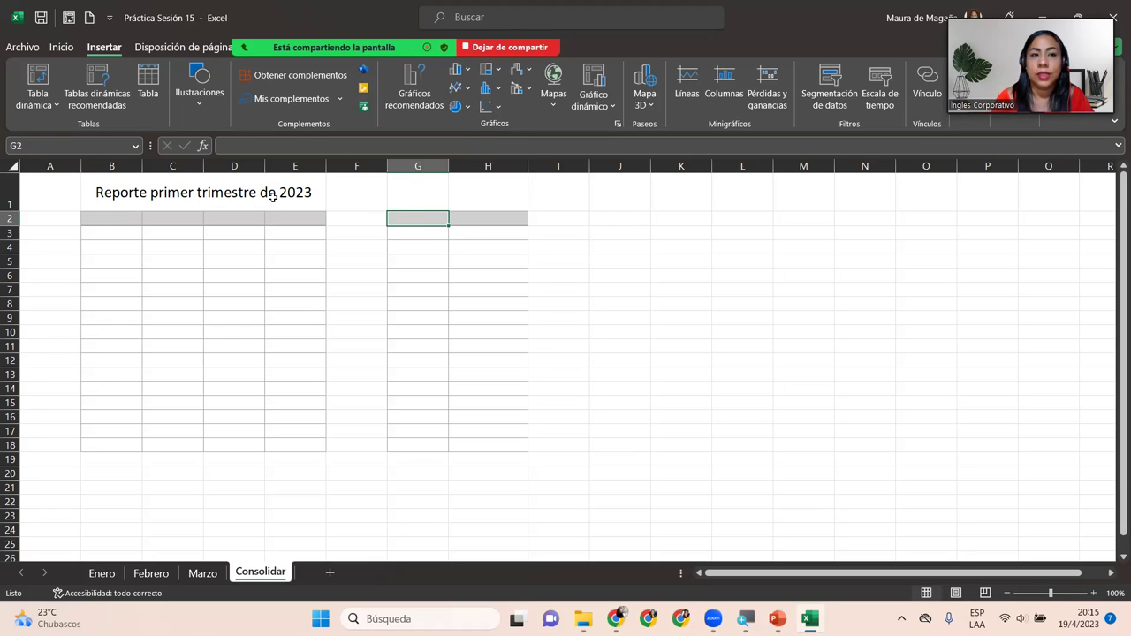
Step: With G2 active, switch to the Datos ribbon and view the Consolidar tooltip
{"action": "scroll", "coordinate": [174, 68], "scroll_direction": "down", "scroll_amount": 1}
{"action": "key", "text": "Right"}
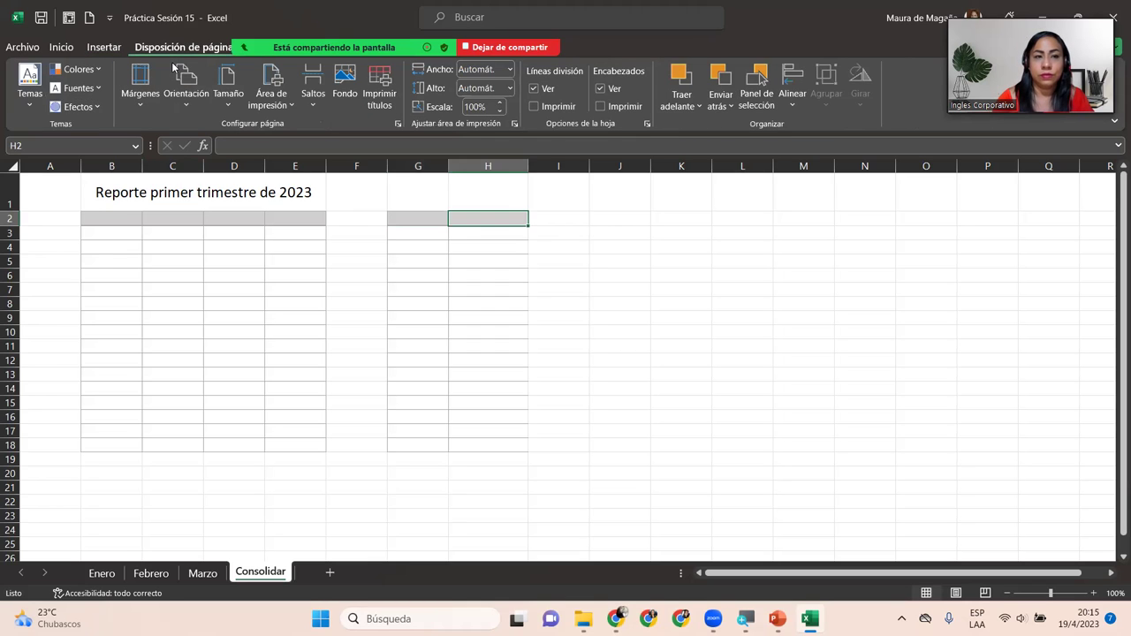
{"action": "key", "text": "Left"}
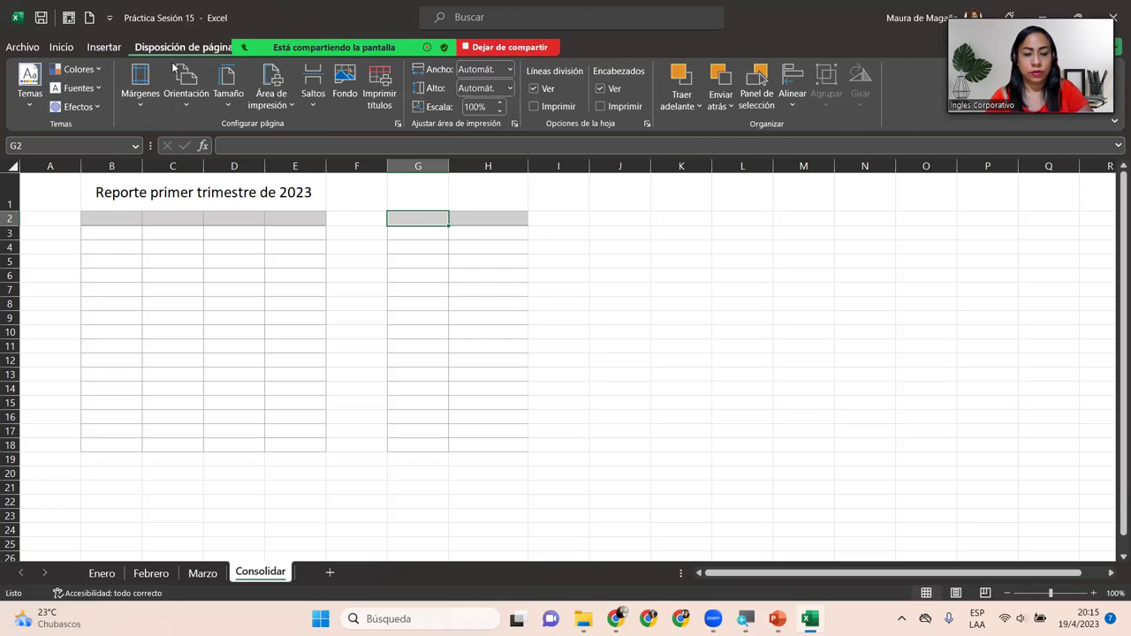
{"action": "scroll", "coordinate": [174, 68], "scroll_direction": "down", "scroll_amount": 1}
{"action": "scroll", "coordinate": [174, 68], "scroll_direction": "down", "scroll_amount": 1}
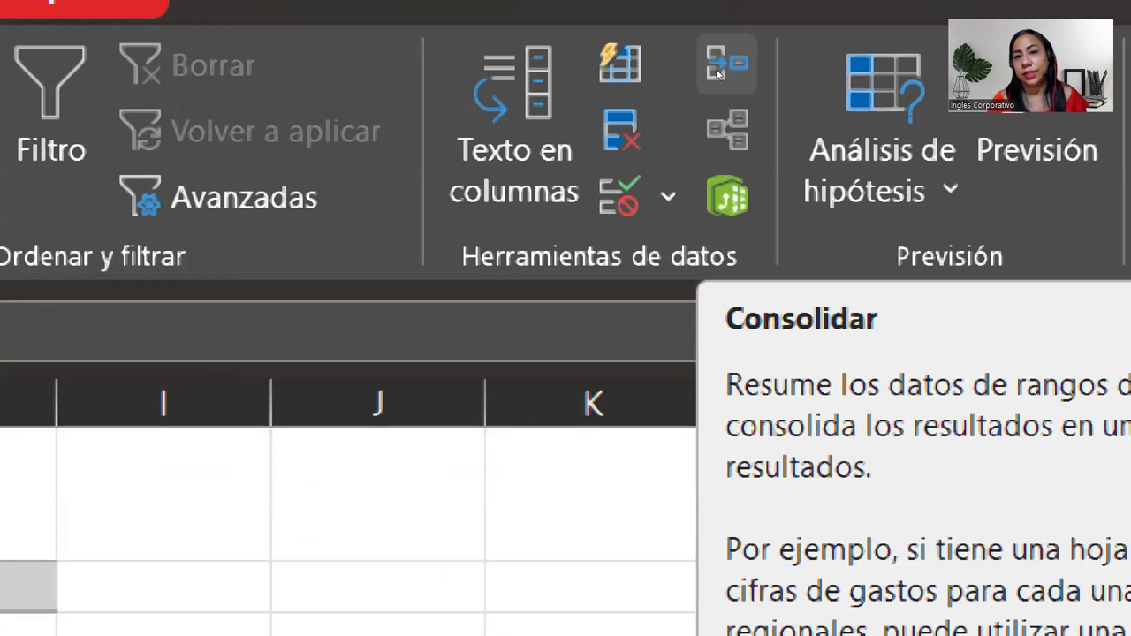
{"action": "left_click", "coordinate": [726, 74]}
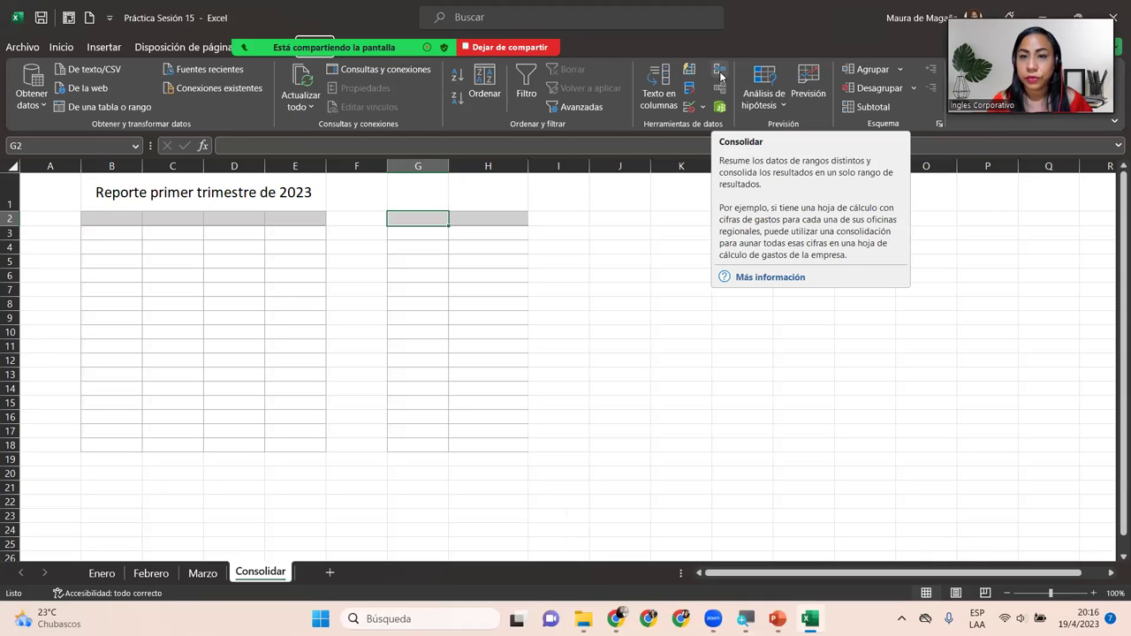
Step: Open the Consolidar dialog, move it aside, and keep Suma as the function
{"action": "left_click", "coordinate": [720, 76]}
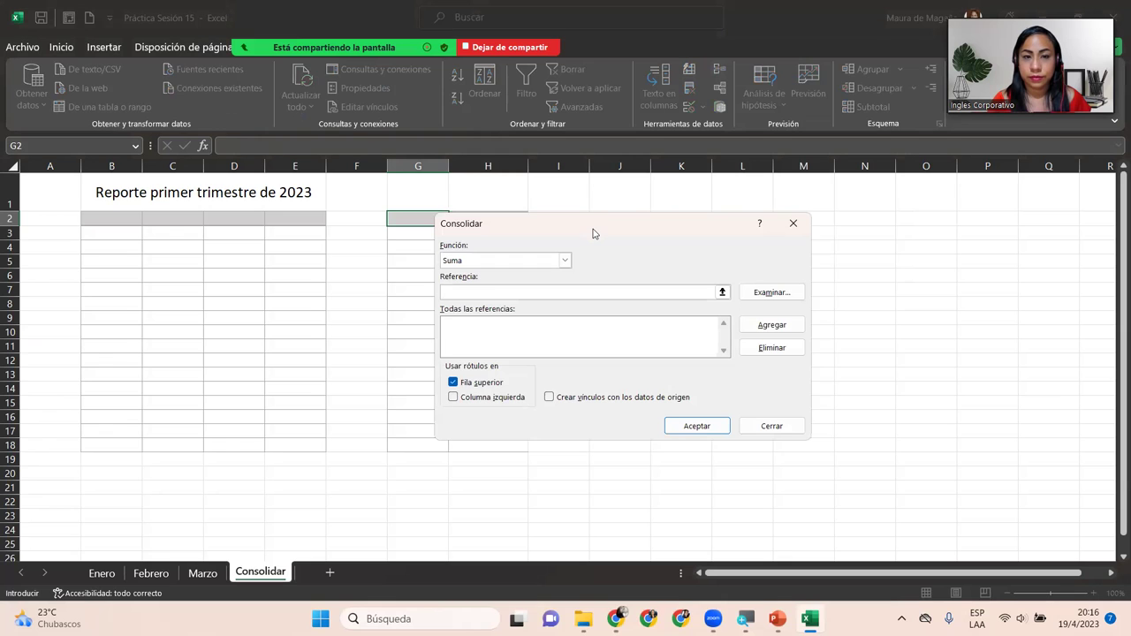
{"action": "left_click_drag", "start_coordinate": [593, 232], "coordinate": [695, 232]}
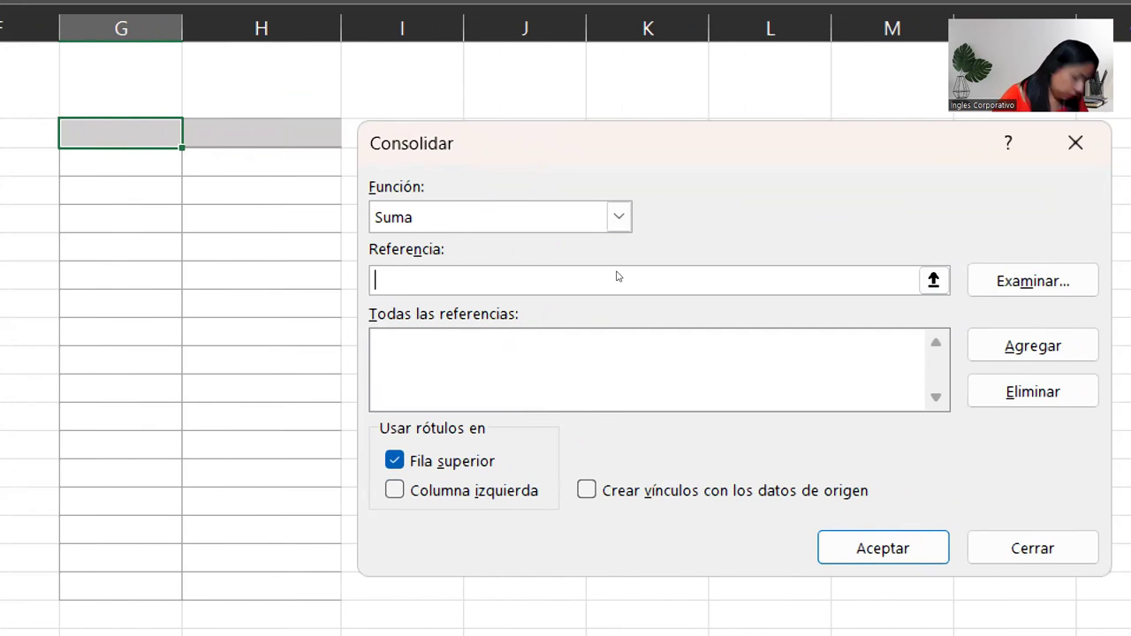
{"action": "key", "text": "alt+f"}
{"action": "key", "text": "alt+Down"}
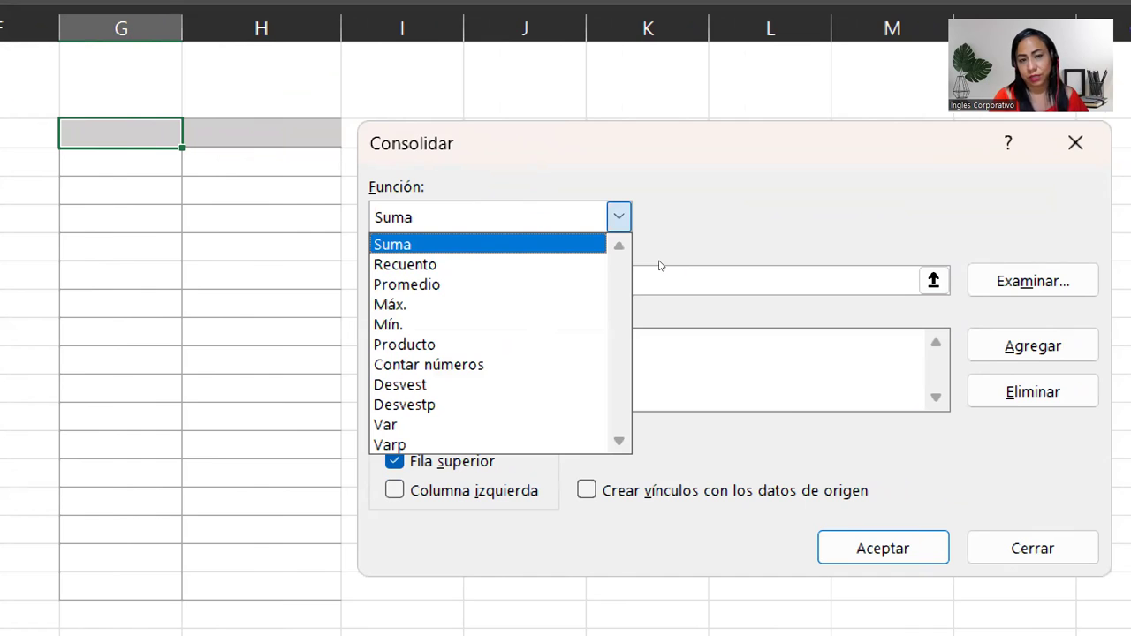
{"action": "key", "text": "Return"}
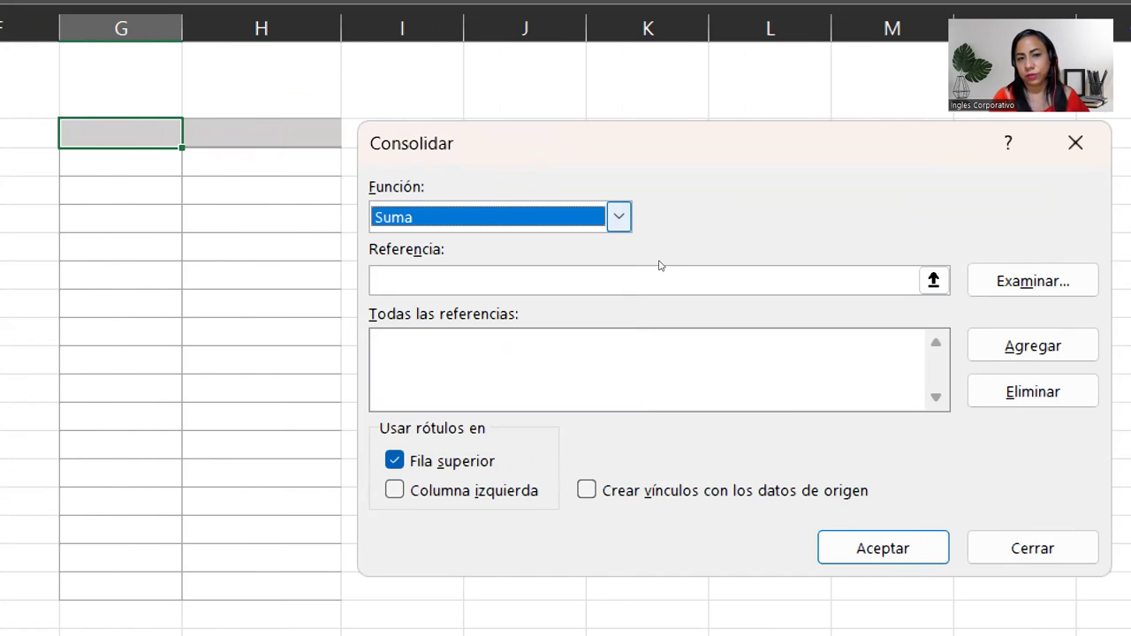
{"action": "left_click", "coordinate": [640, 288]}
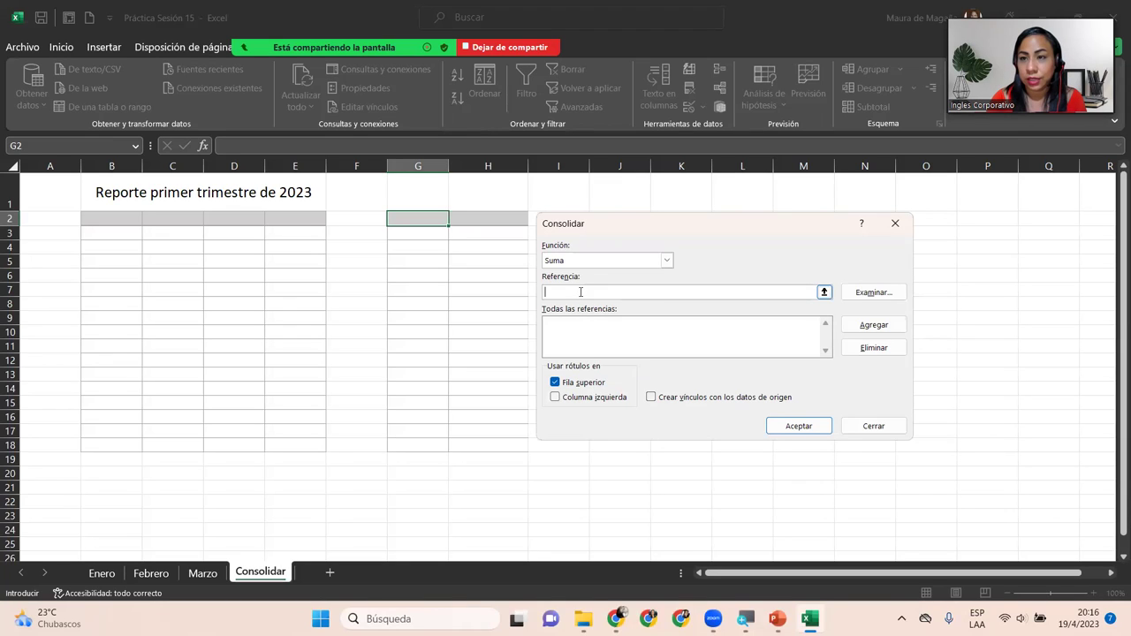
Step: Add Enero!$A$1:$B$11 and Febrero!$A$1:$B$11 to the consolidation references
{"action": "left_click", "coordinate": [102, 575]}
{"action": "left_click_drag", "start_coordinate": [57, 187], "coordinate": [130, 409]}
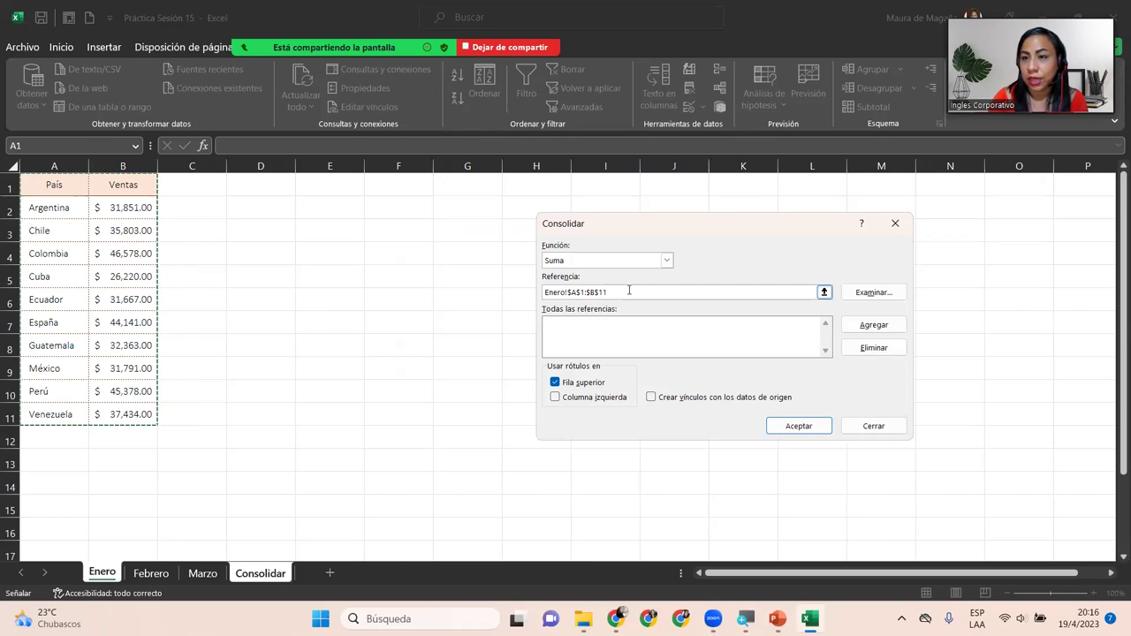
{"action": "left_click", "coordinate": [873, 325]}
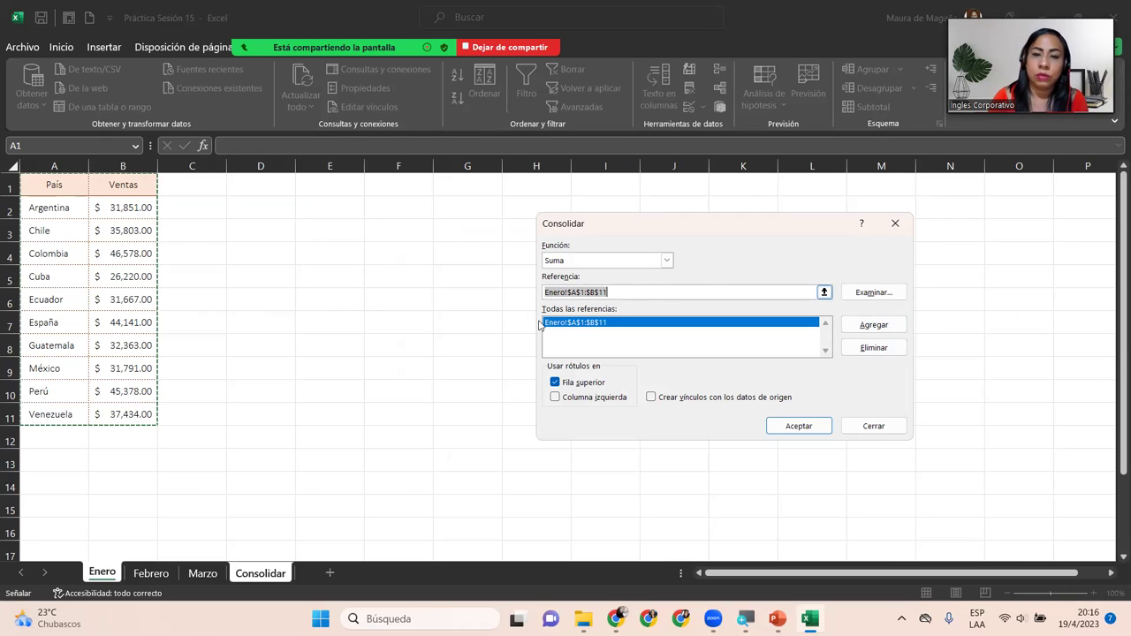
{"action": "key", "text": "Delete"}
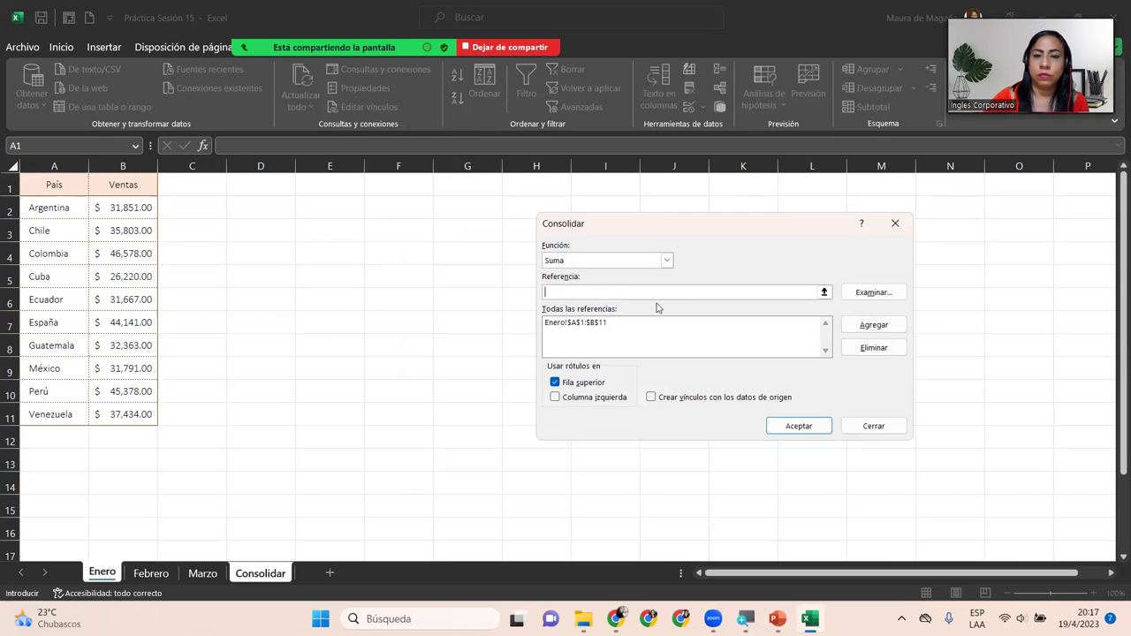
{"action": "left_click", "coordinate": [151, 574]}
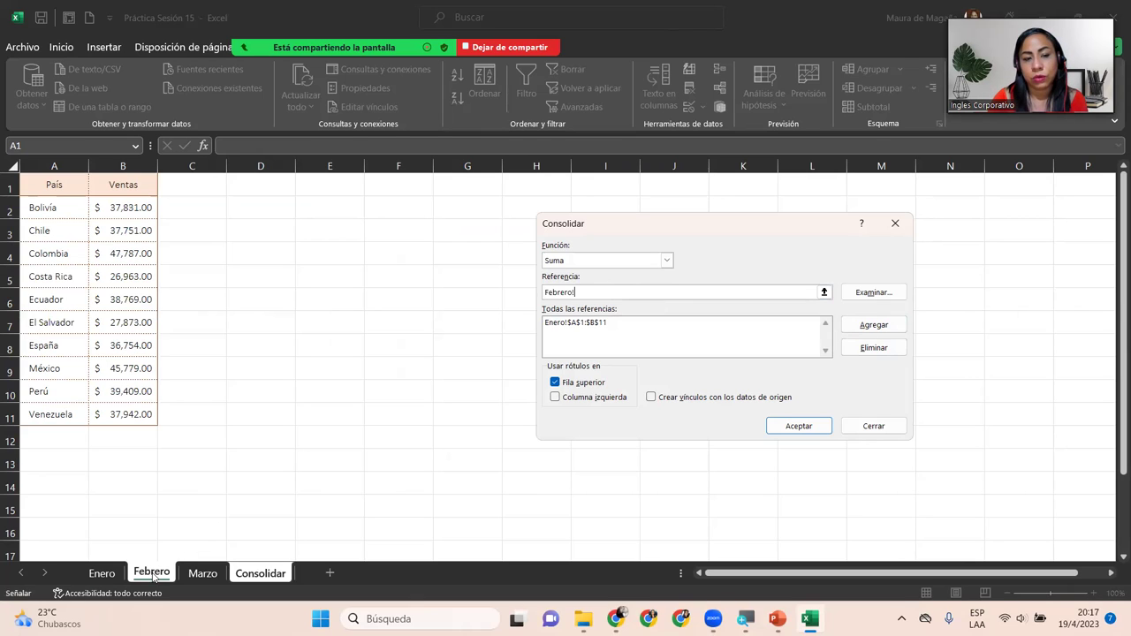
{"action": "left_click_drag", "start_coordinate": [72, 183], "coordinate": [121, 412]}
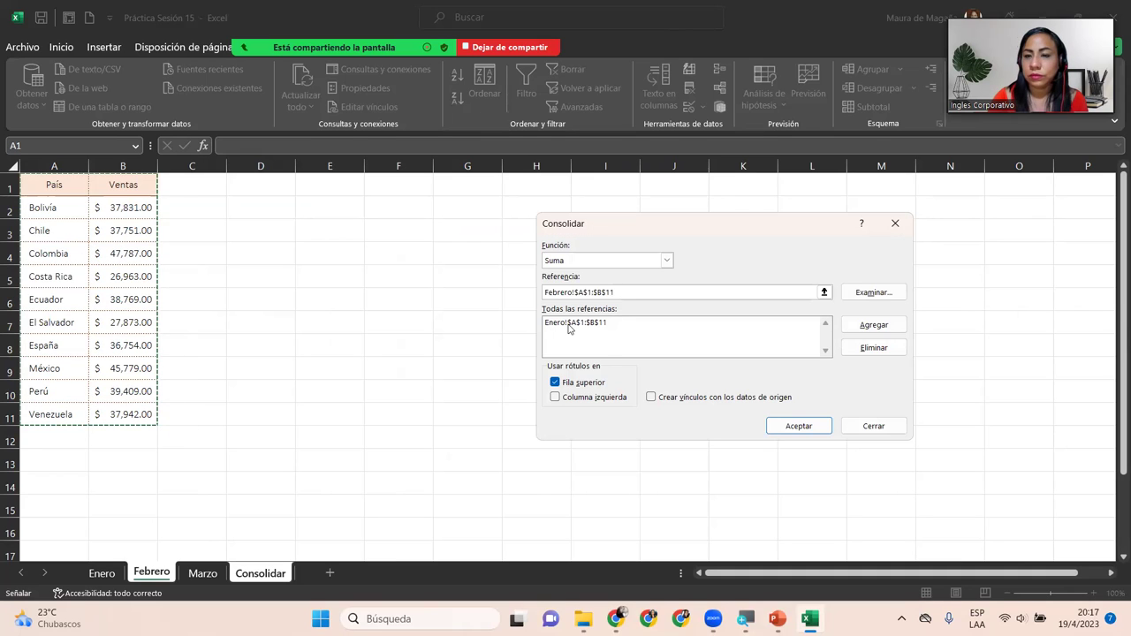
{"action": "left_click", "coordinate": [898, 327]}
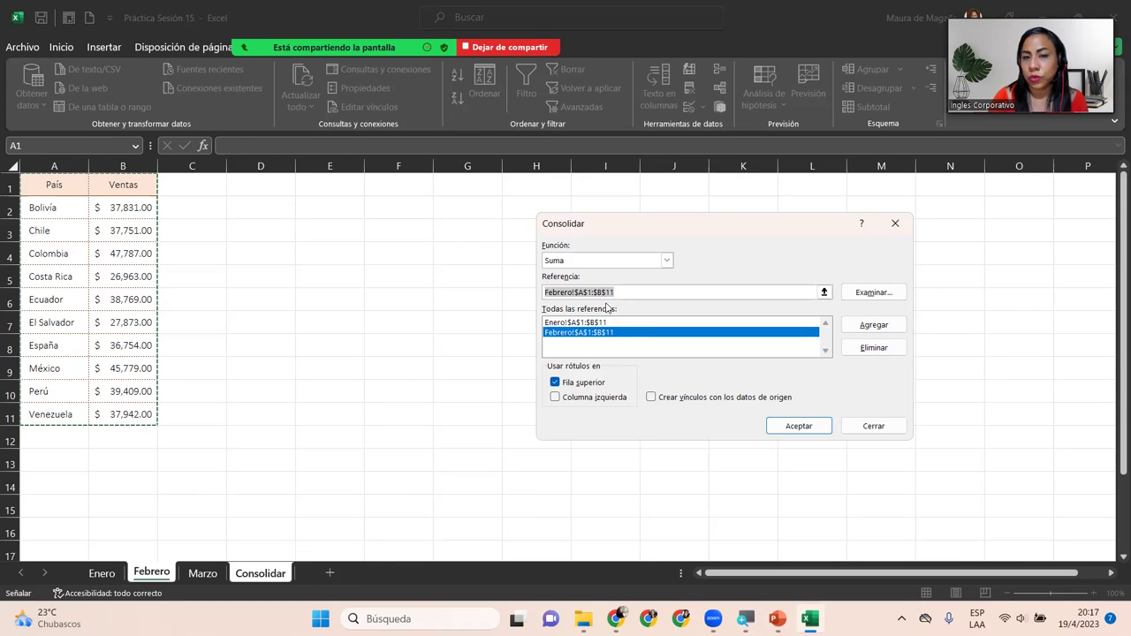
{"action": "key", "text": "Delete"}
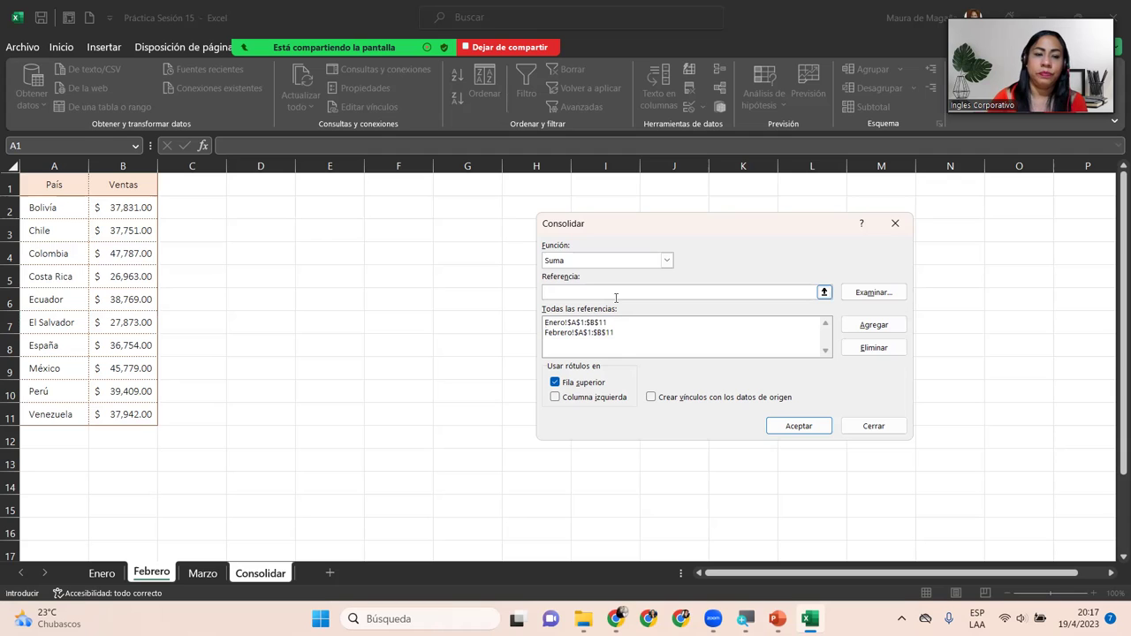
Step: Add Marzo!$A$1:$B$11 as a source and enable Columna izquierda labels alongside Fila superior
{"action": "left_click", "coordinate": [202, 573]}
{"action": "left_click", "coordinate": [71, 188]}
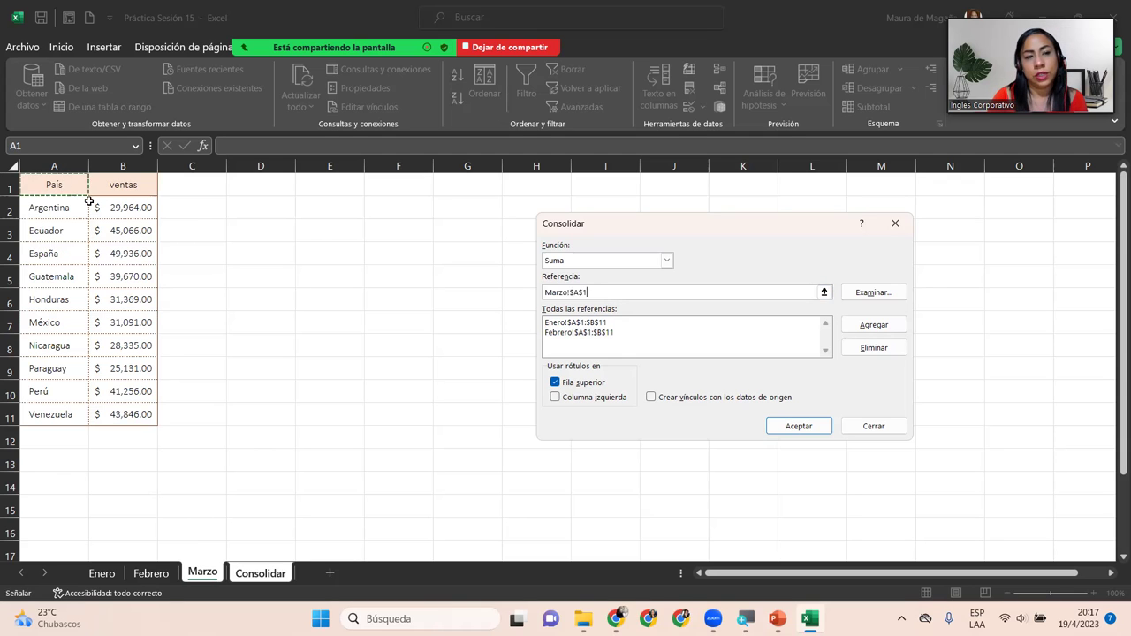
{"action": "left_click_drag", "start_coordinate": [87, 193], "coordinate": [133, 415]}
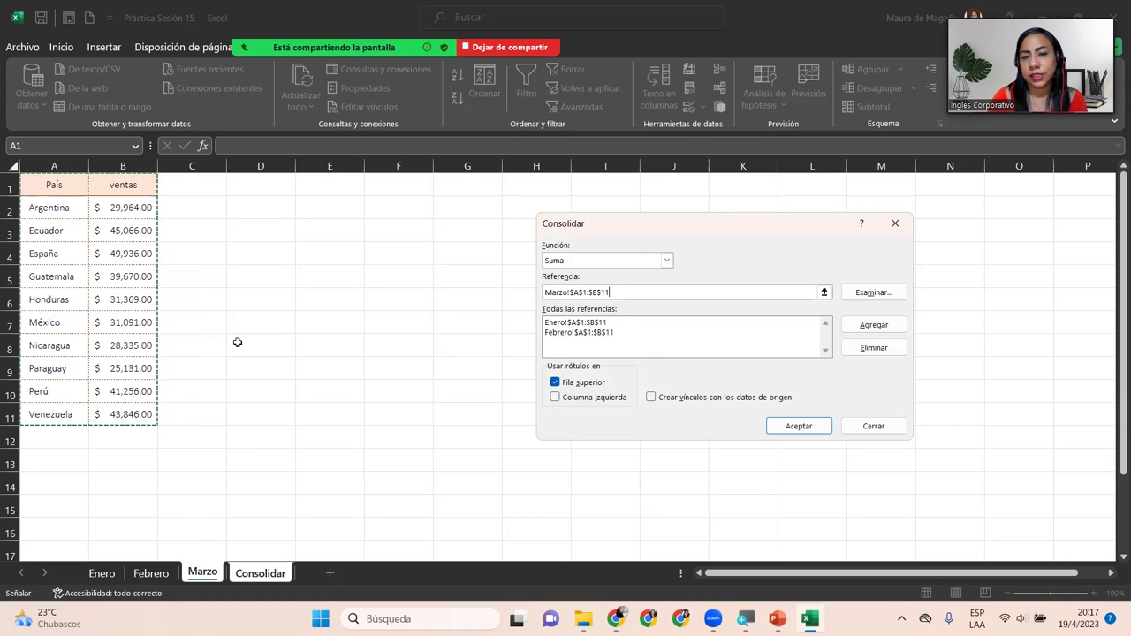
{"action": "left_click", "coordinate": [855, 329]}
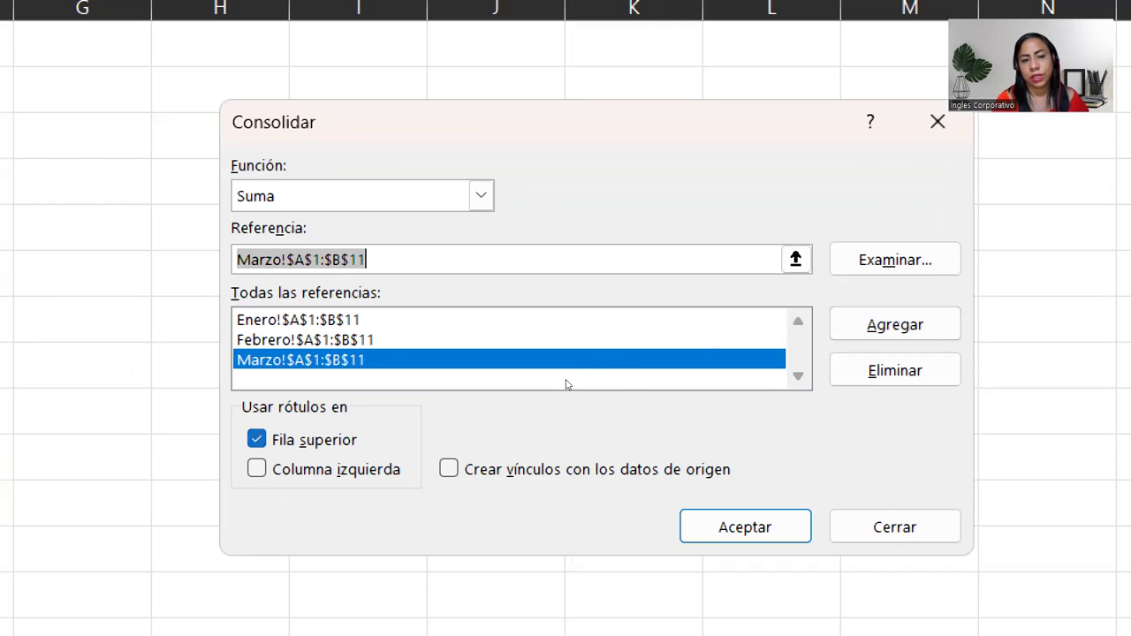
{"action": "key", "text": "alt+i"}
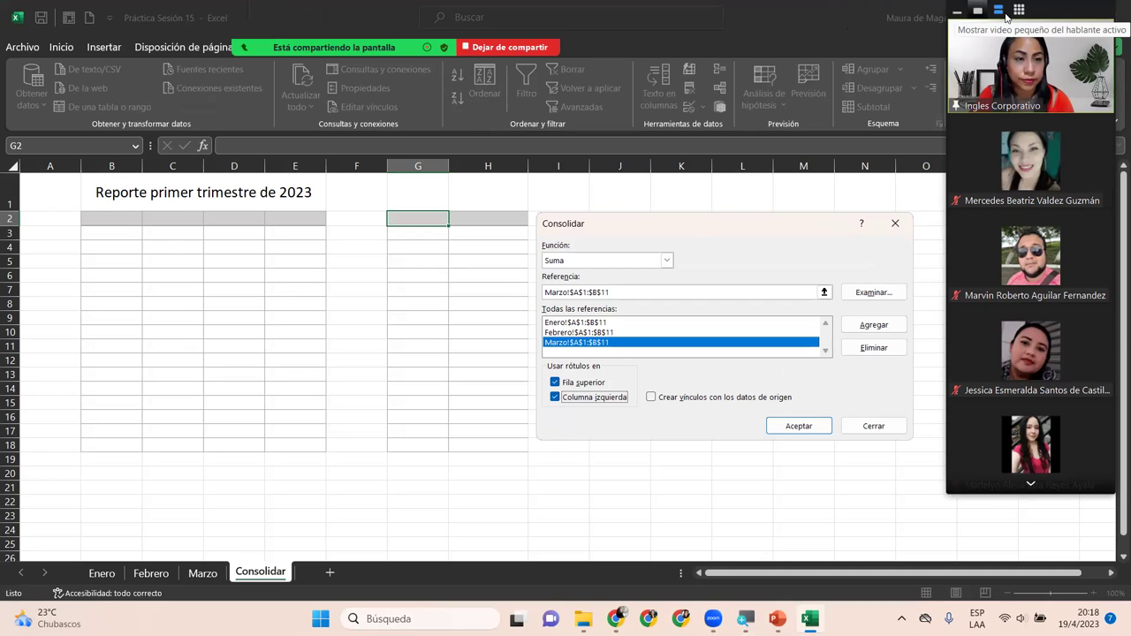
{"action": "left_click", "coordinate": [999, 10]}
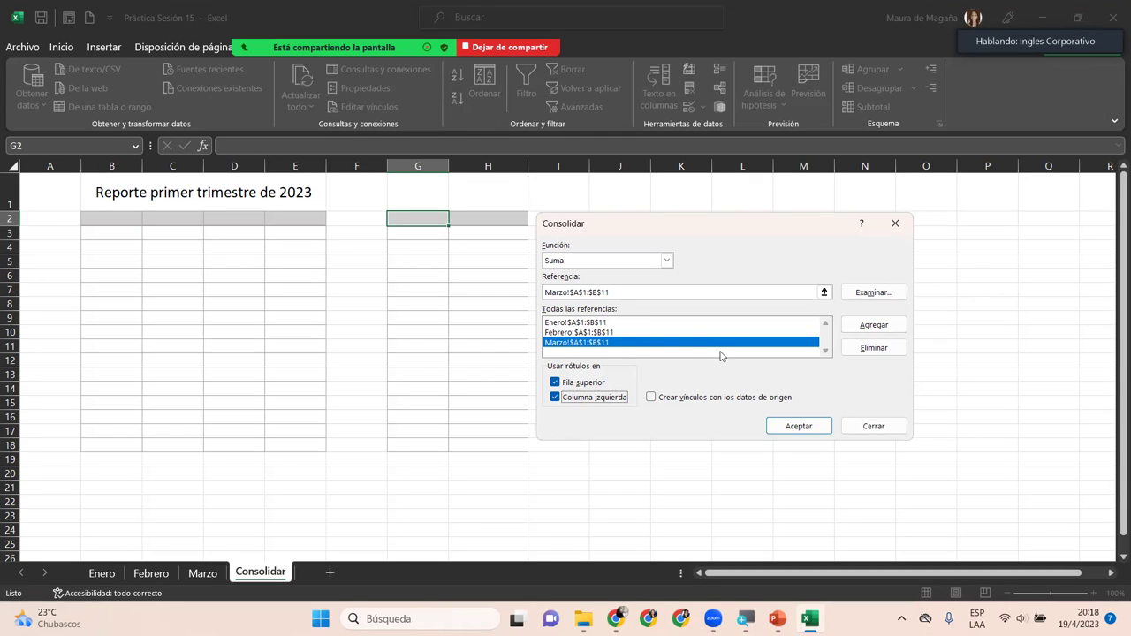
Step: Run the consolidation and check Argentina's result in G3:H3
{"action": "left_click", "coordinate": [799, 426]}
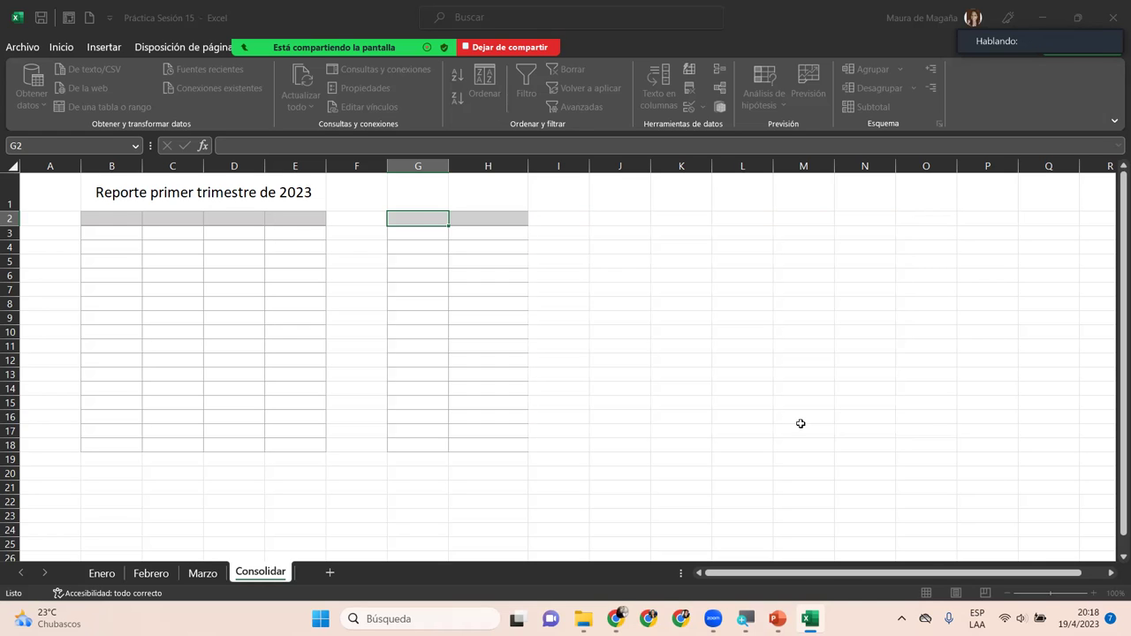
{"action": "left_click", "coordinate": [496, 234]}
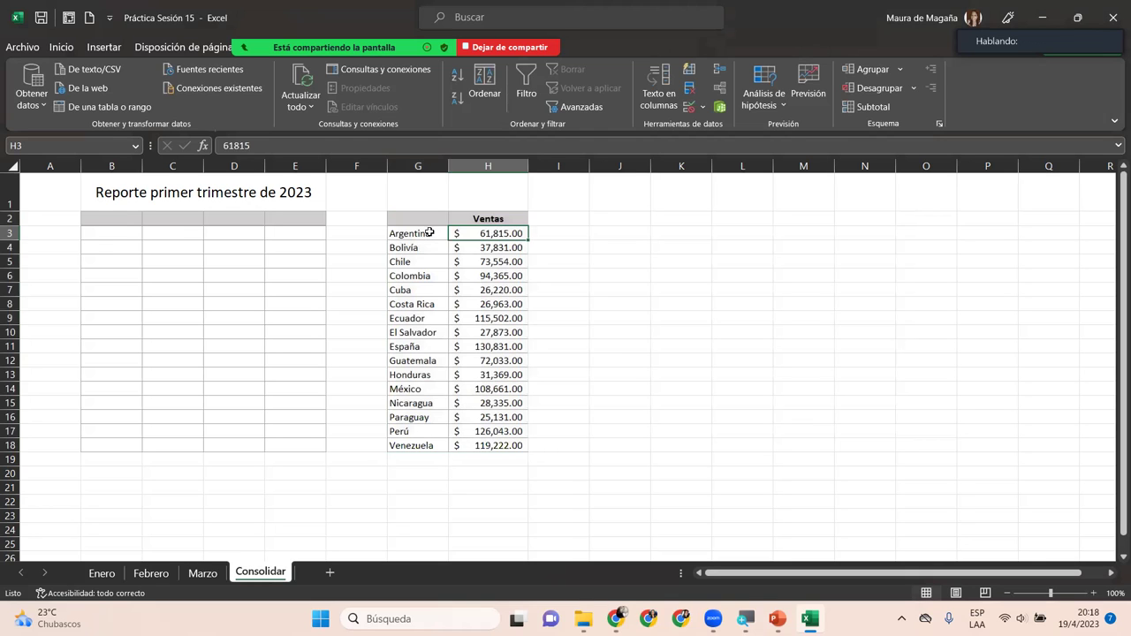
{"action": "left_click", "coordinate": [433, 233]}
Step: Compare the country lists on the Enero, Febrero and Marzo sheets, then return to Consolidar
{"action": "left_click", "coordinate": [101, 574]}
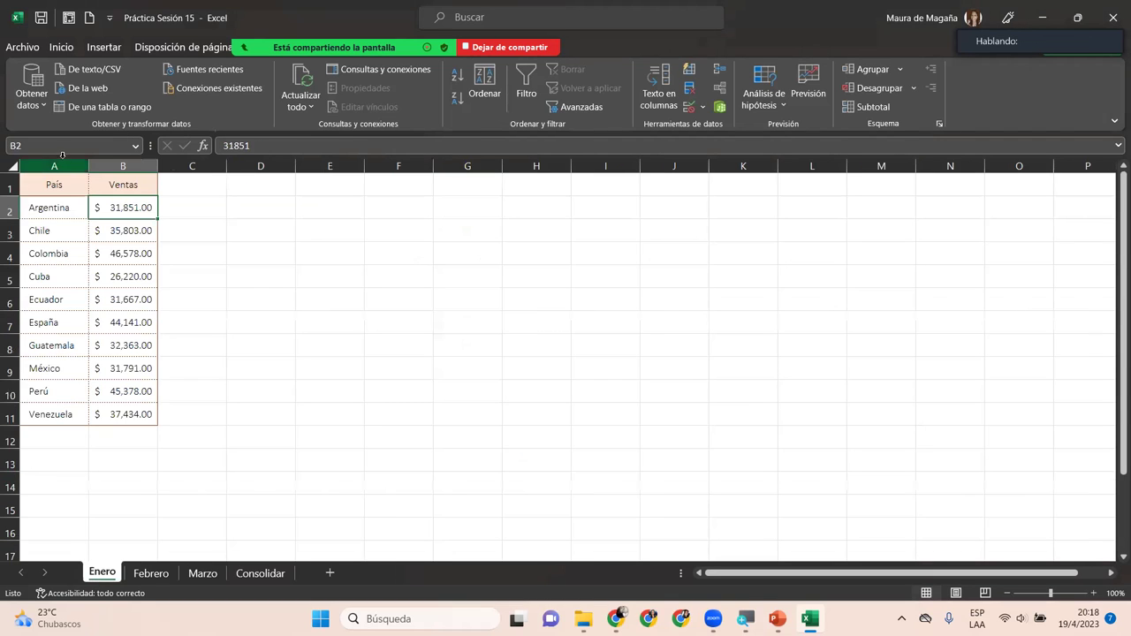
{"action": "left_click_drag", "start_coordinate": [40, 208], "coordinate": [64, 408]}
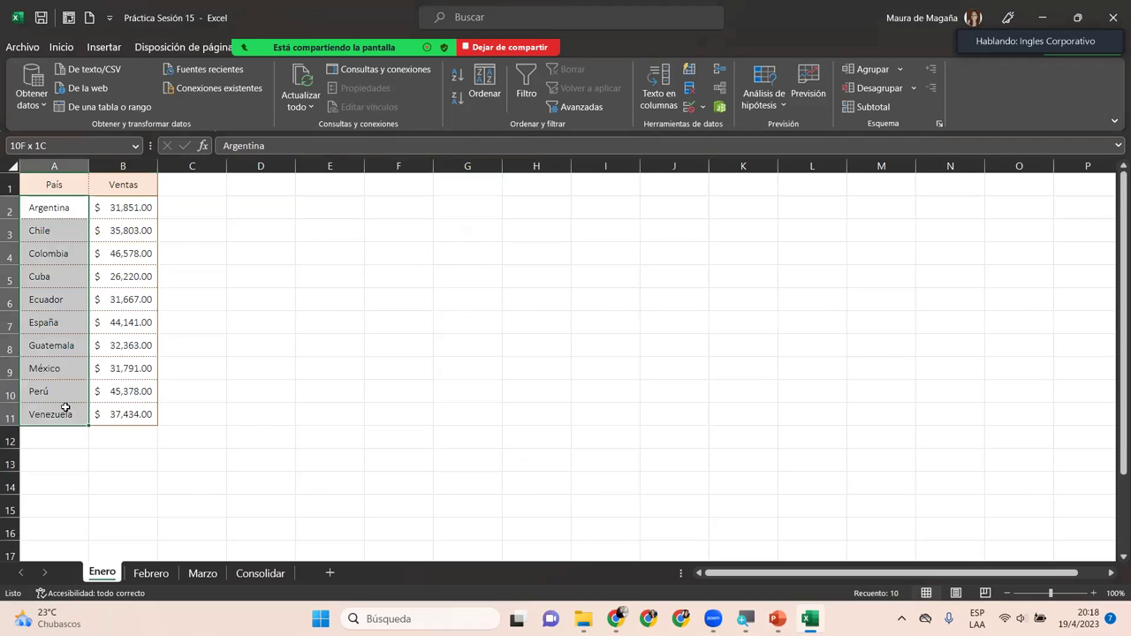
{"action": "left_click", "coordinate": [80, 378]}
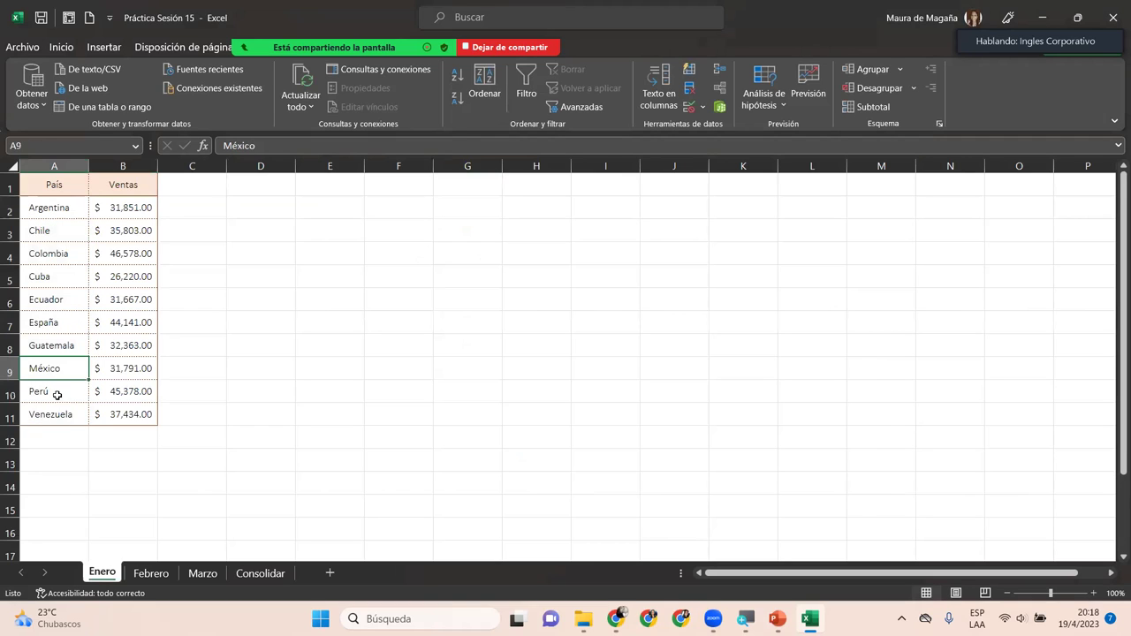
{"action": "left_click", "coordinate": [151, 574]}
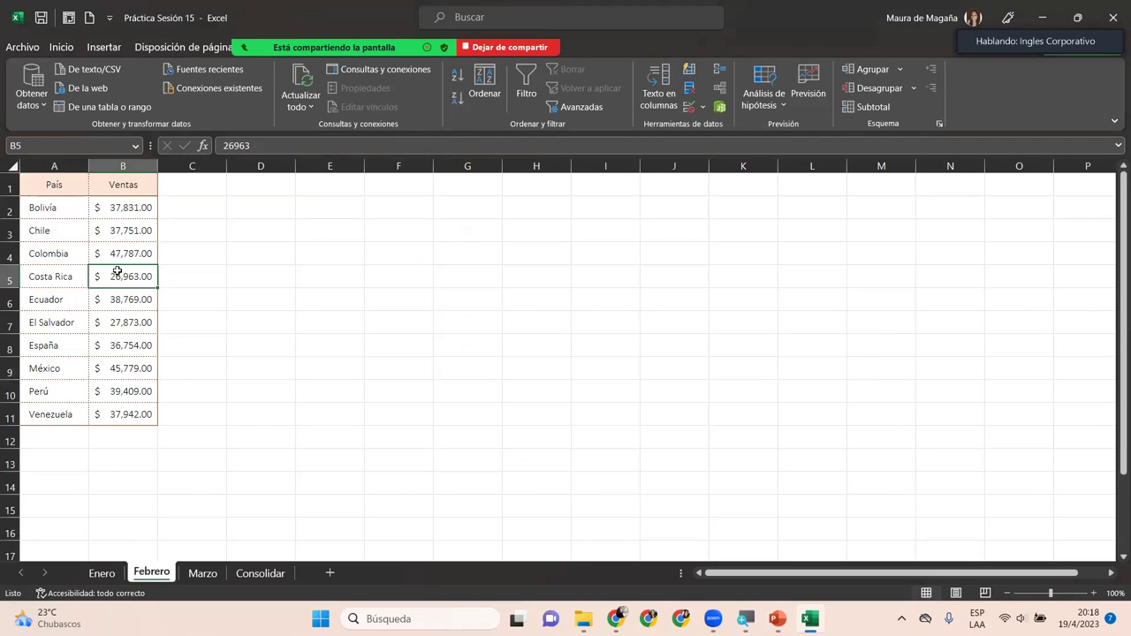
{"action": "left_click", "coordinate": [114, 579]}
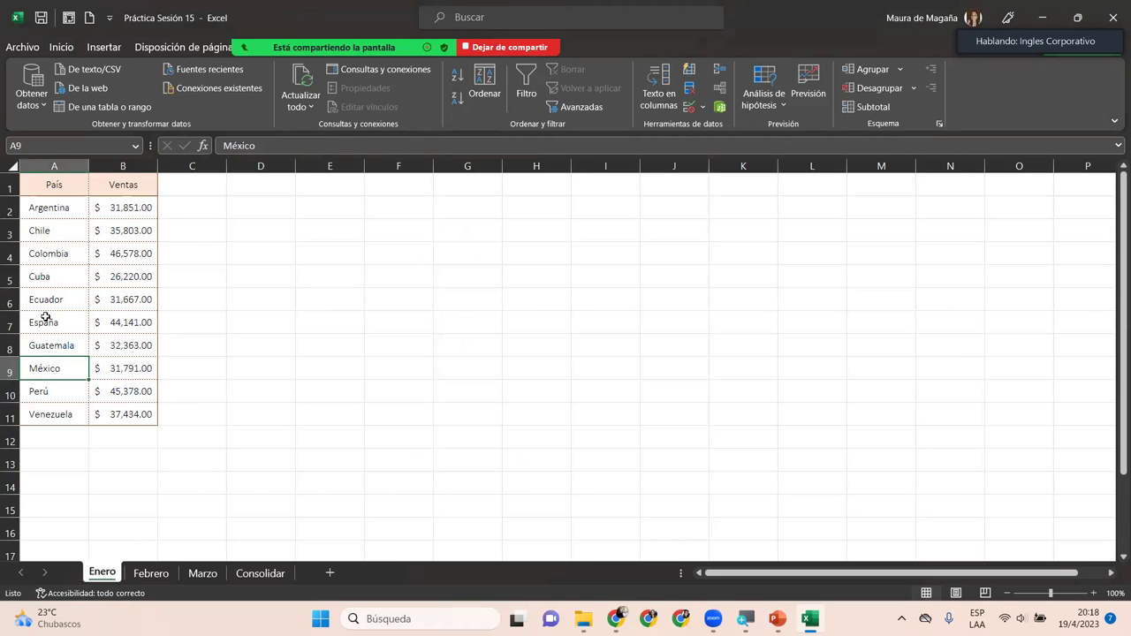
{"action": "left_click", "coordinate": [155, 579]}
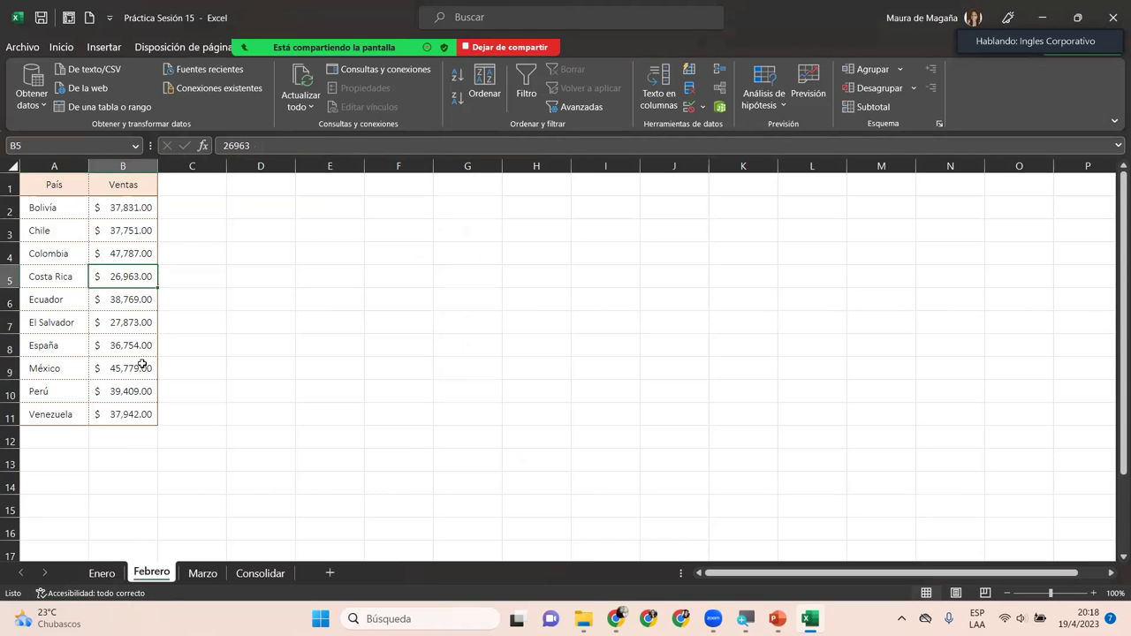
{"action": "left_click", "coordinate": [195, 576]}
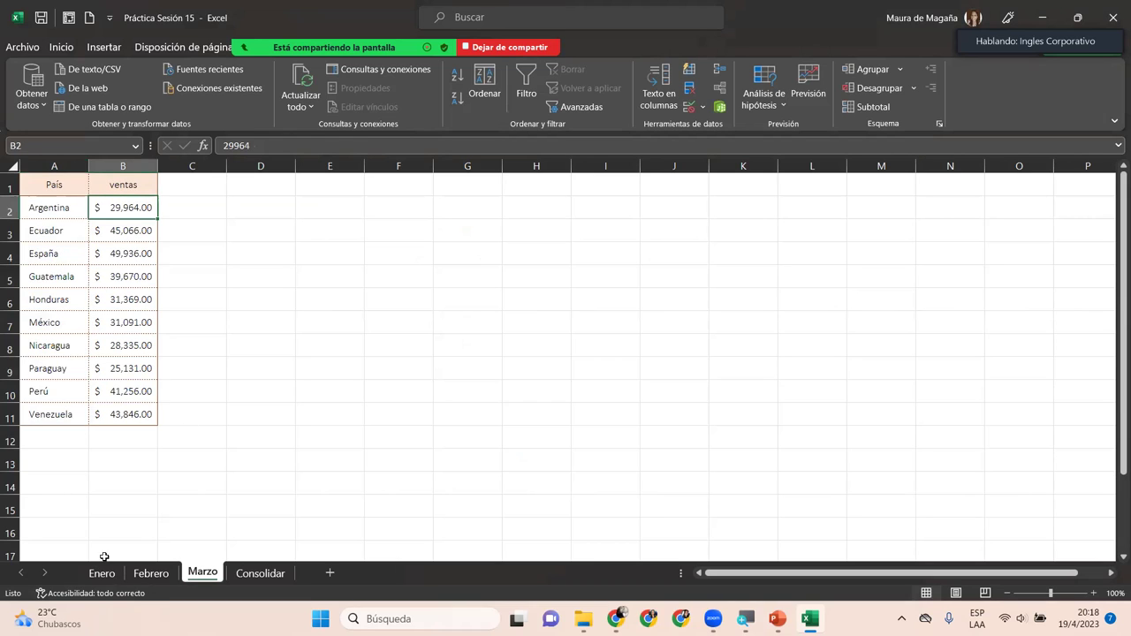
{"action": "left_click", "coordinate": [102, 575]}
{"action": "left_click", "coordinate": [196, 575]}
{"action": "left_click", "coordinate": [262, 574]}
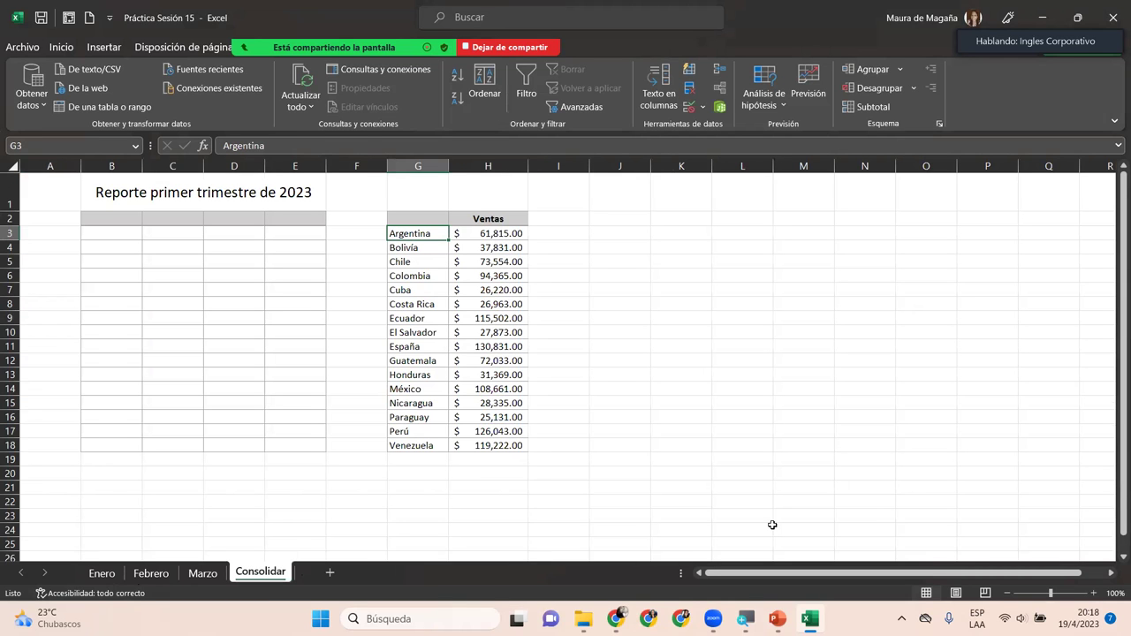
Step: Zoom Consolidar to 130% and review the consolidated countries G3:G18 and Argentina's total
{"action": "left_click", "coordinate": [1094, 593]}
{"action": "left_click", "coordinate": [1094, 593]}
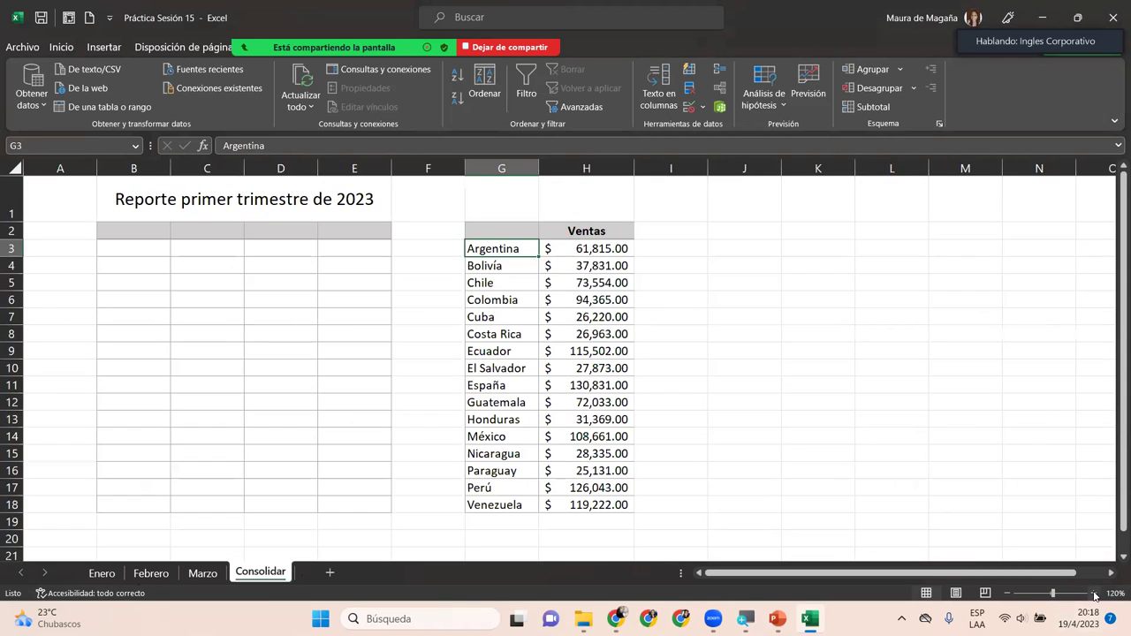
{"action": "left_click", "coordinate": [1094, 593]}
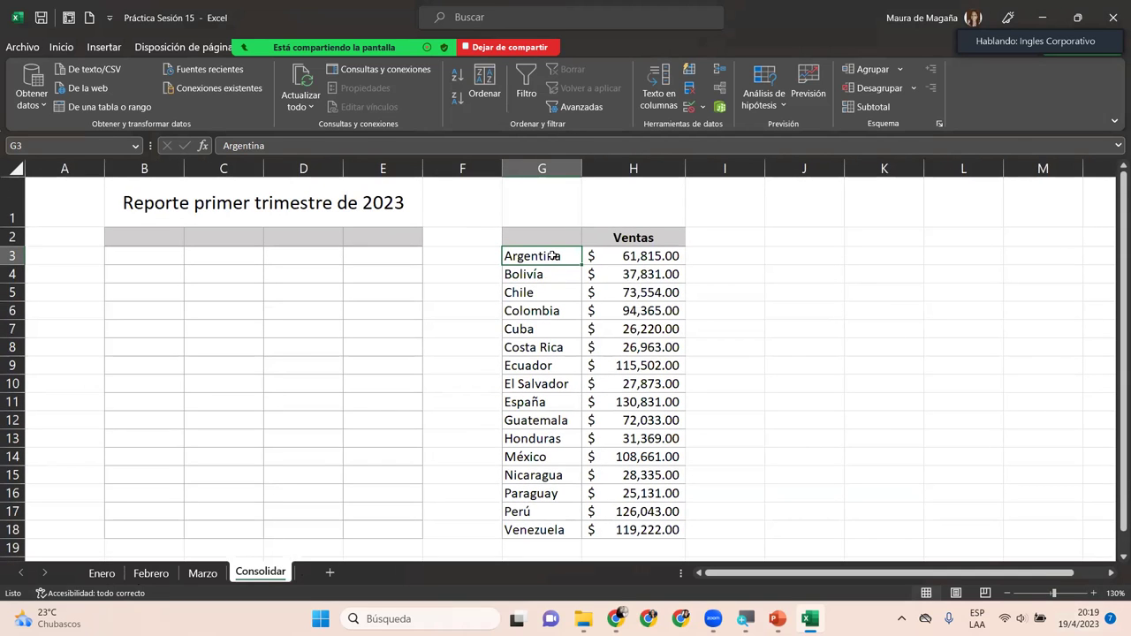
{"action": "mouse_move", "coordinate": [552, 255]}
{"action": "left_mouse_down"}
{"action": "mouse_move", "coordinate": [588, 525]}
{"action": "mouse_move", "coordinate": [656, 520]}
{"action": "left_mouse_up"}
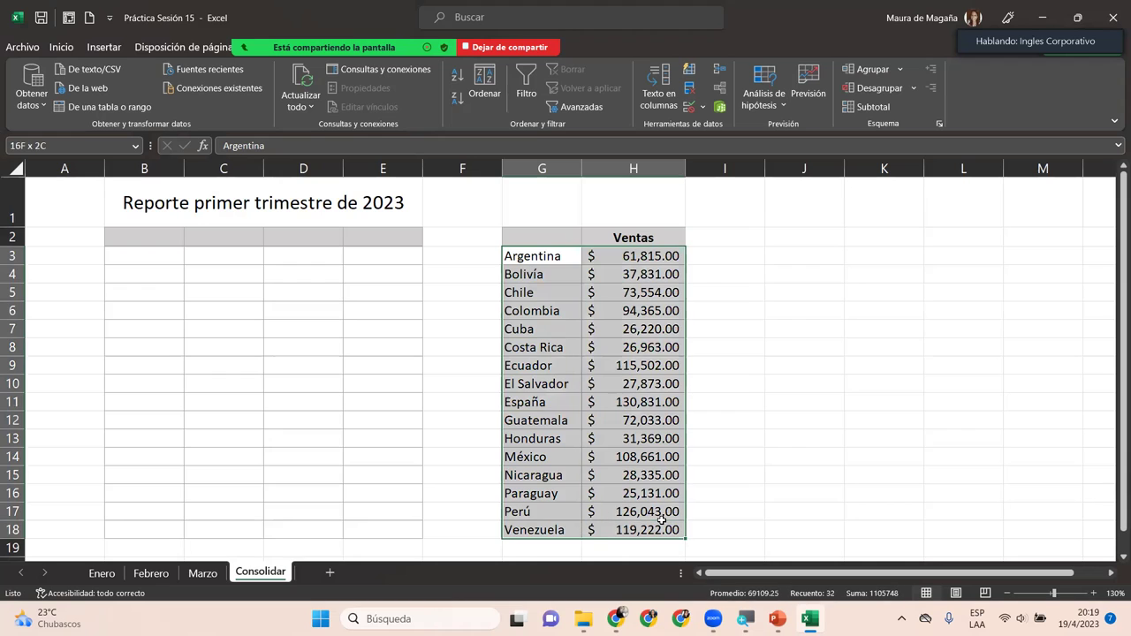
{"action": "left_click", "coordinate": [628, 252]}
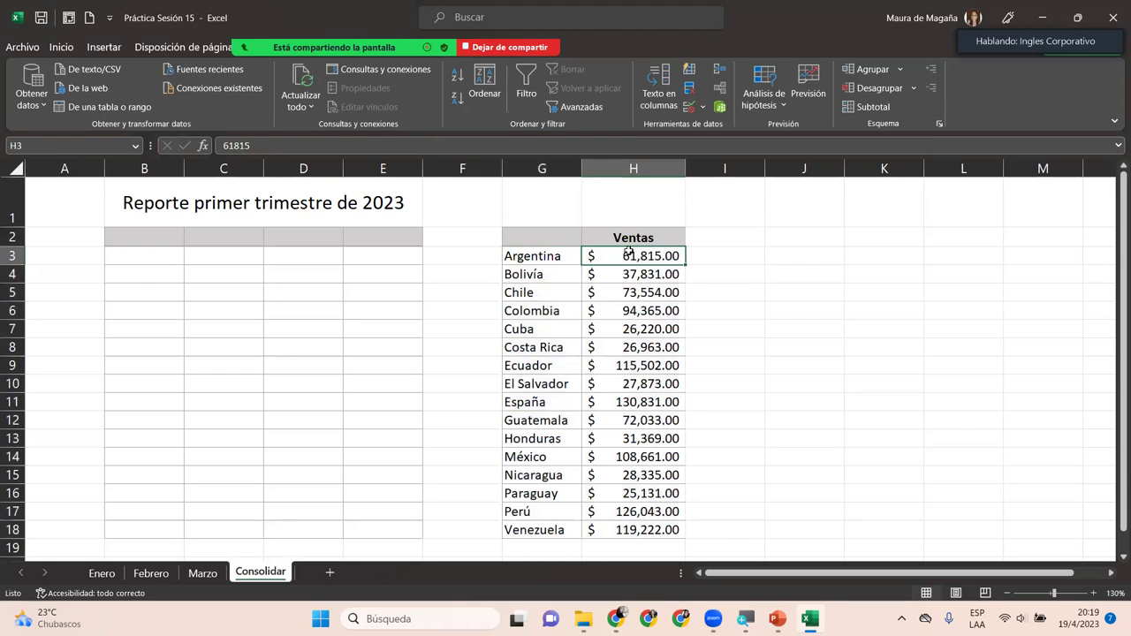
{"action": "left_click", "coordinate": [555, 254]}
Step: Check Argentina's Enero sales in B2, look over Febrero and Marzo, and return to Consolidar
{"action": "left_click", "coordinate": [106, 573]}
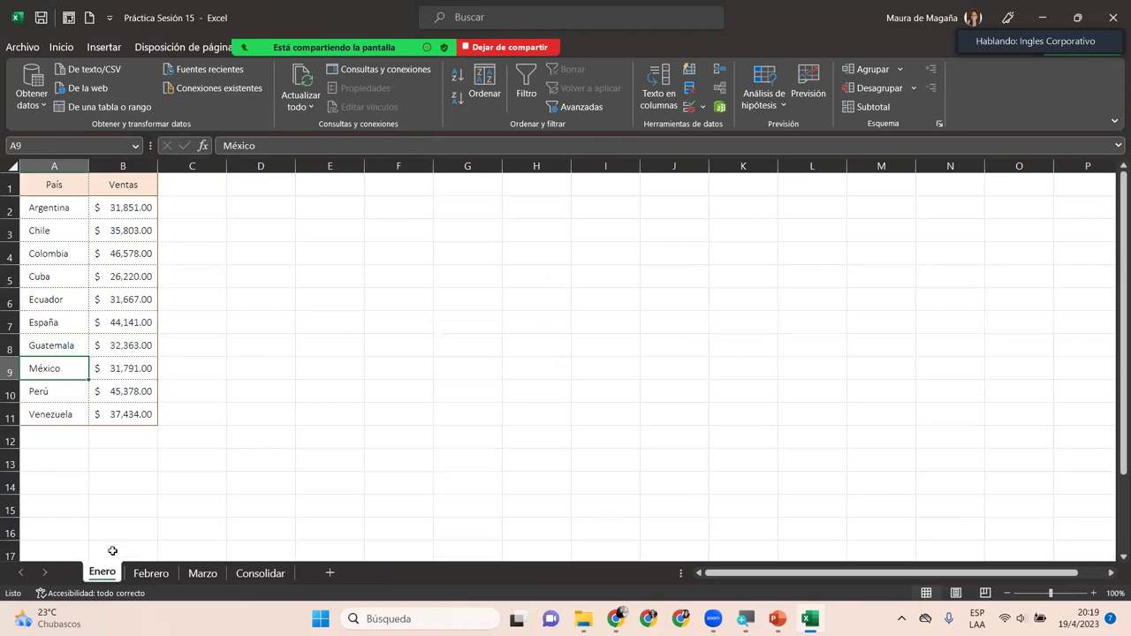
{"action": "left_click", "coordinate": [150, 209]}
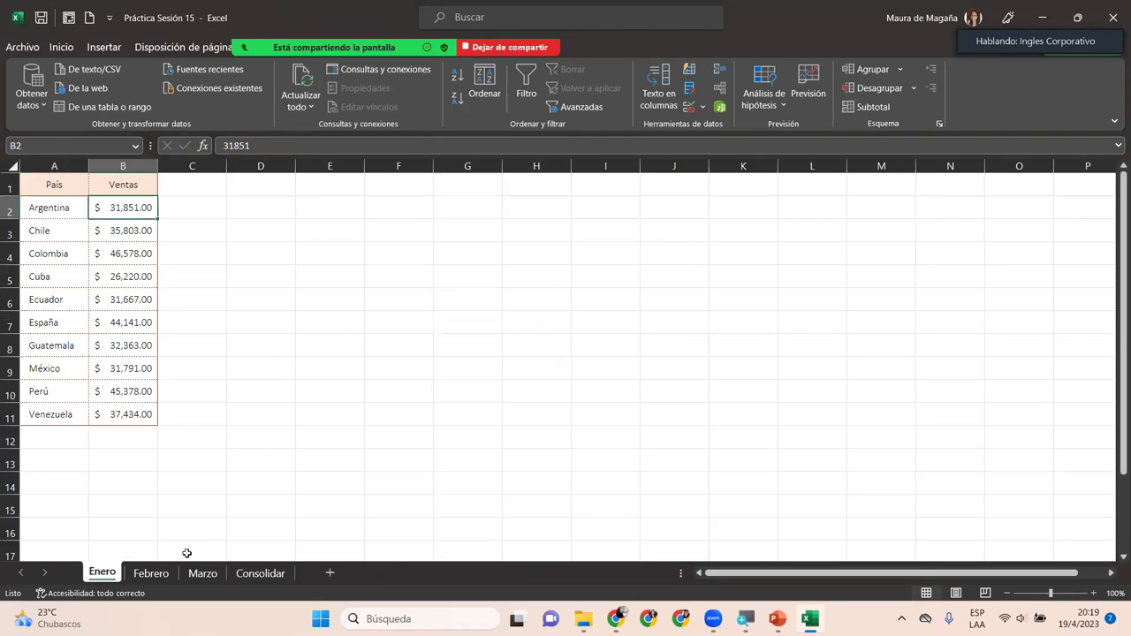
{"action": "left_click", "coordinate": [164, 577]}
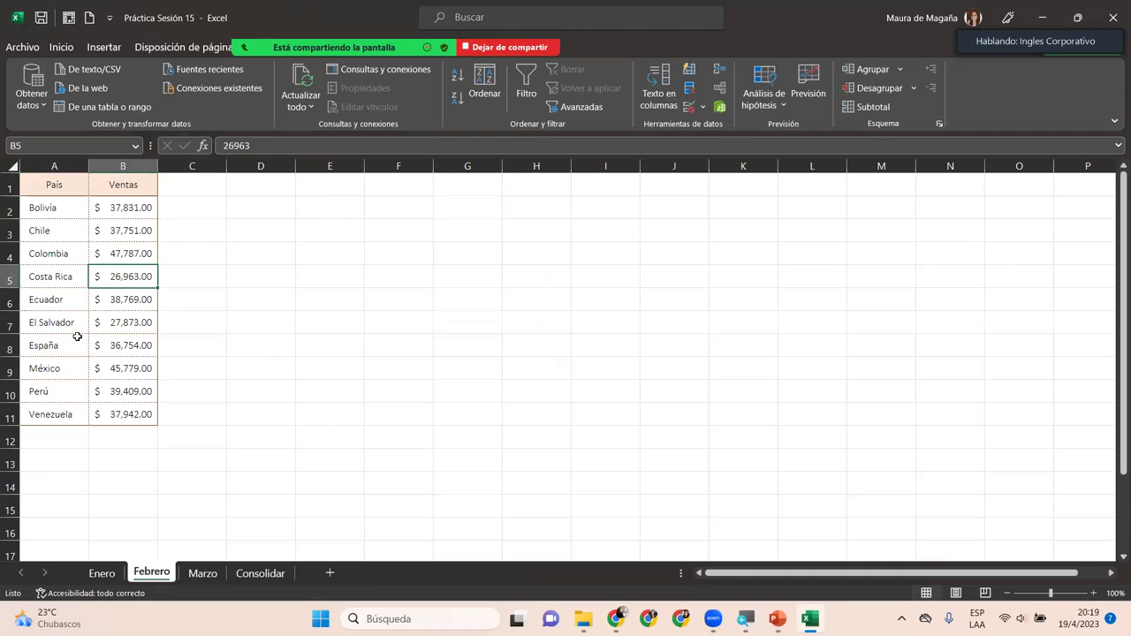
{"action": "left_click", "coordinate": [207, 576]}
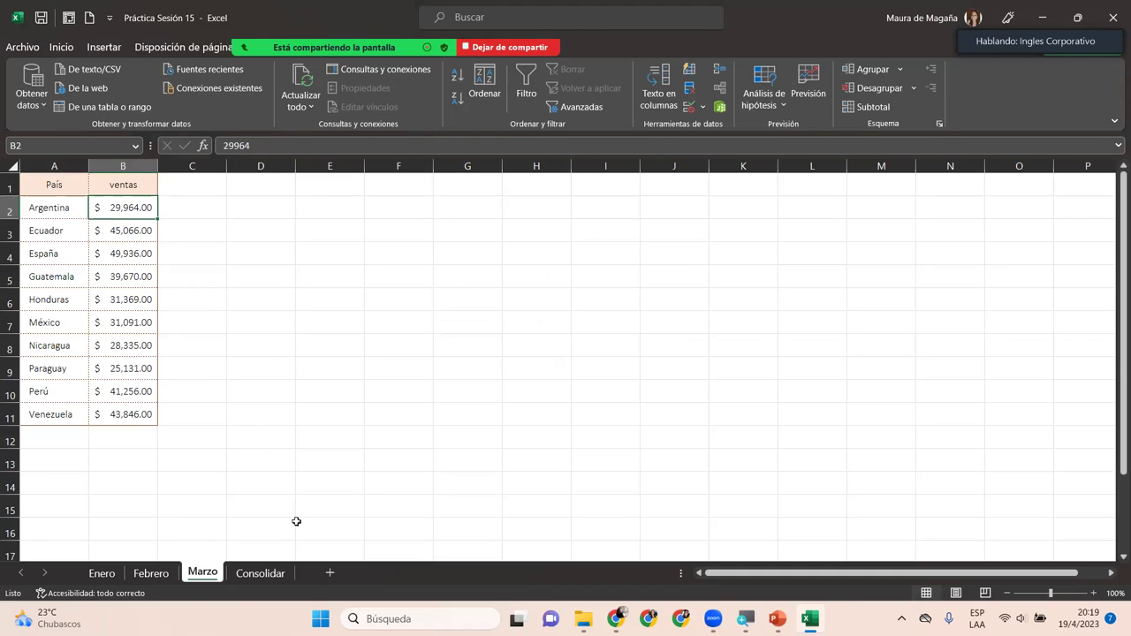
{"action": "left_click", "coordinate": [273, 574]}
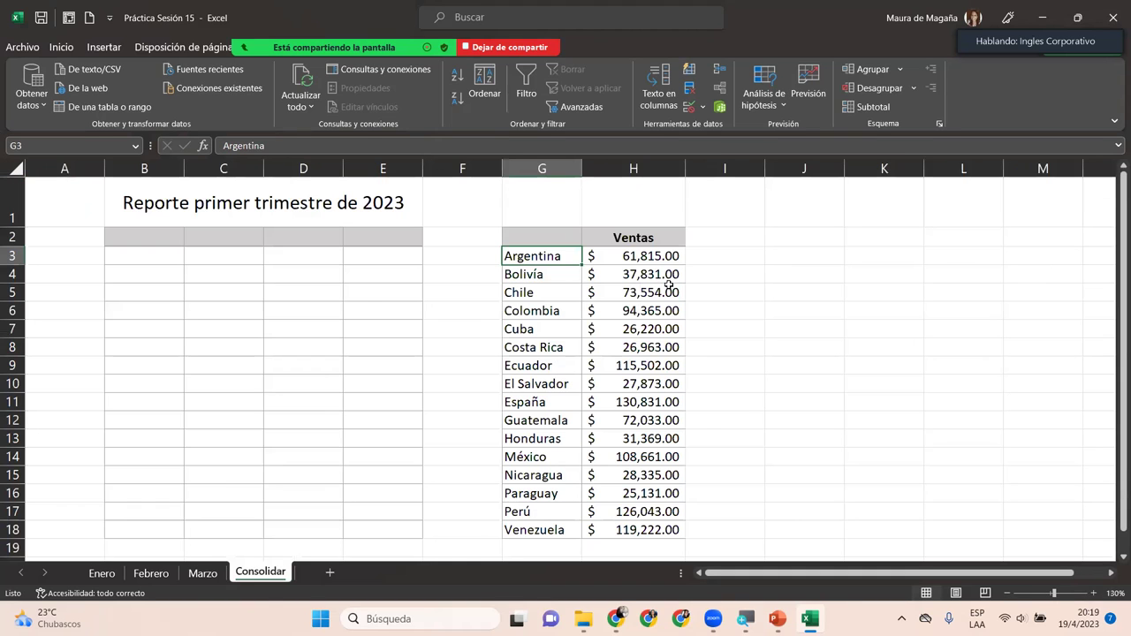
Step: Check Argentina's total in H3, then select the whole consolidated table G2:H18
{"action": "left_click", "coordinate": [661, 259]}
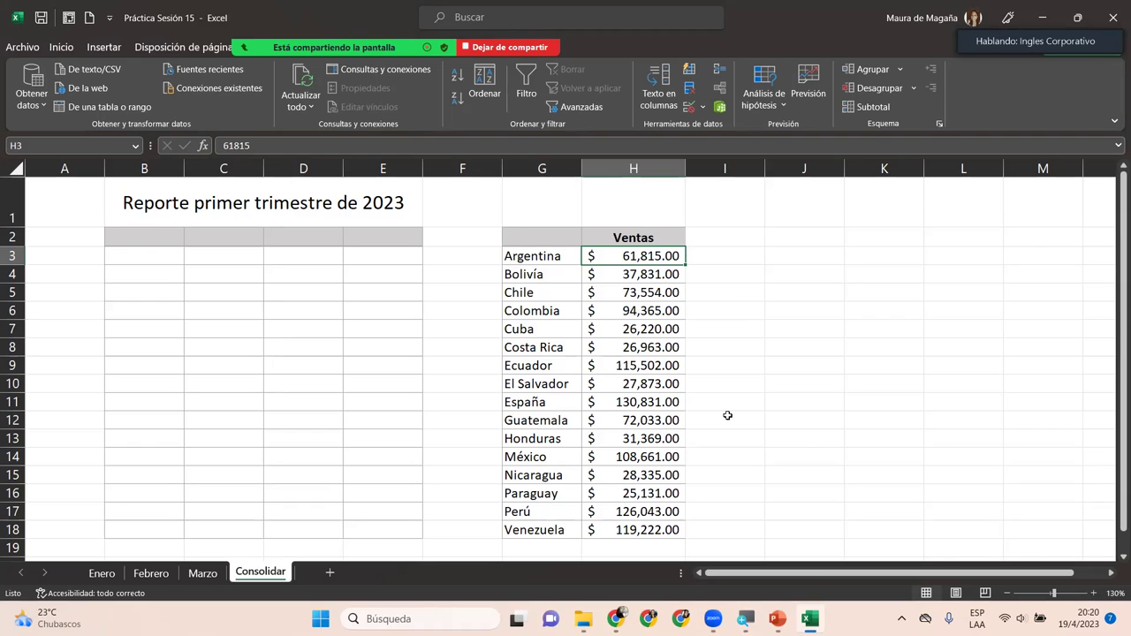
{"action": "mouse_move", "coordinate": [545, 236]}
{"action": "left_mouse_down"}
{"action": "mouse_move", "coordinate": [681, 493]}
{"action": "mouse_move", "coordinate": [675, 530]}
{"action": "left_mouse_up"}
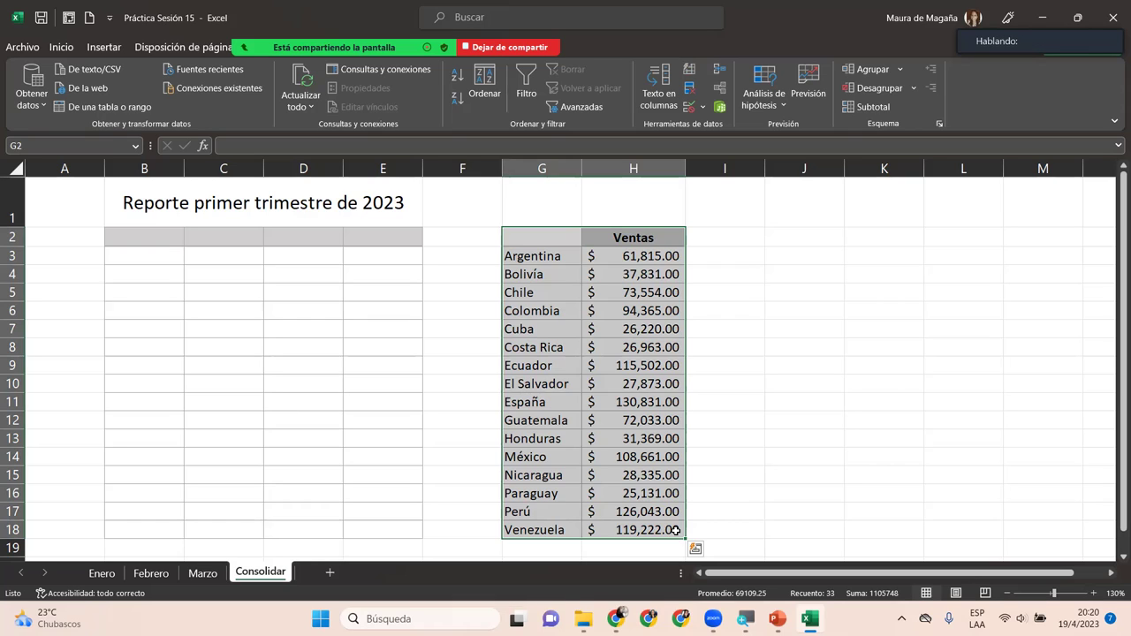
Step: Delete the G2:H18 results and remove the Enero, Febrero and Marzo references from Consolidar
{"action": "key", "text": "Delete"}
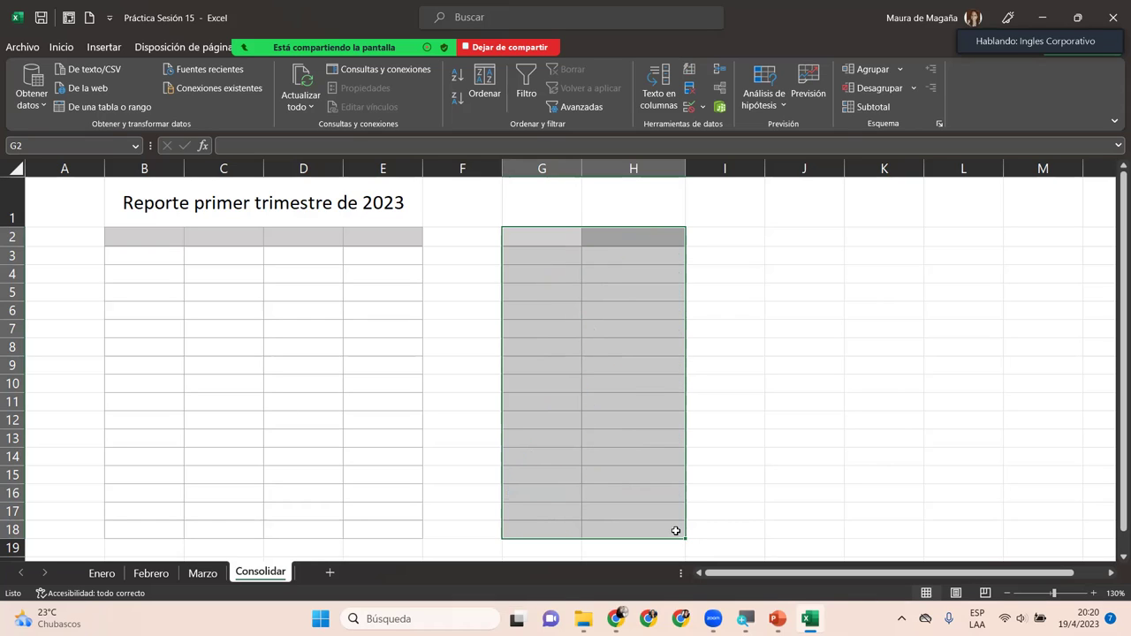
{"action": "left_click", "coordinate": [562, 240]}
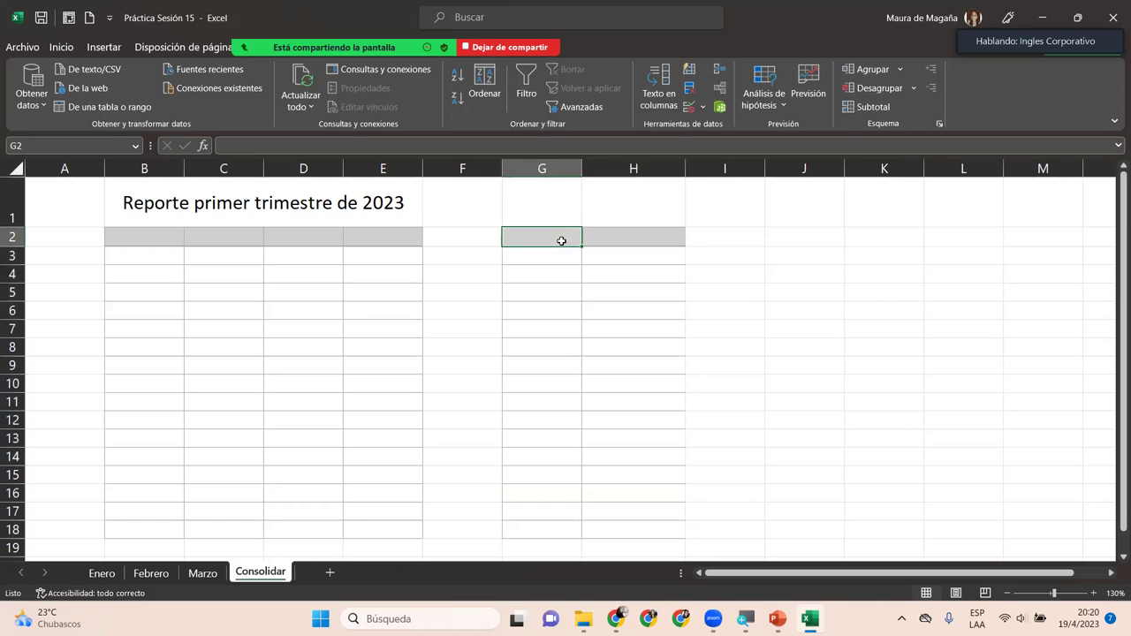
{"action": "left_click", "coordinate": [721, 71]}
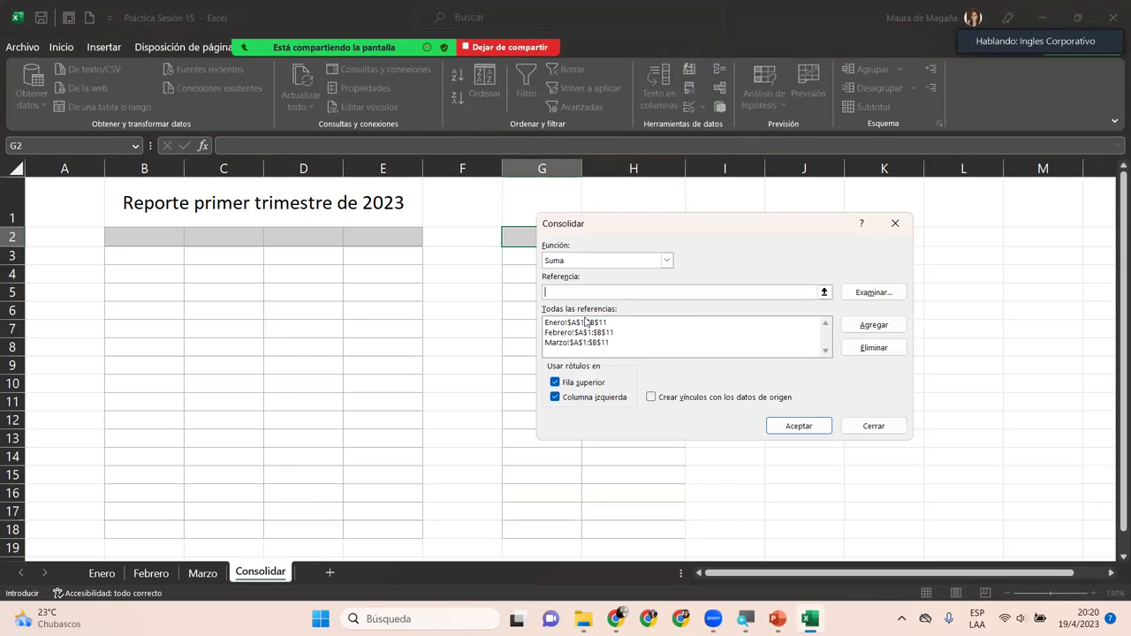
{"action": "left_click", "coordinate": [585, 322]}
{"action": "left_click", "coordinate": [874, 348]}
{"action": "left_click", "coordinate": [650, 327]}
{"action": "left_click", "coordinate": [848, 350]}
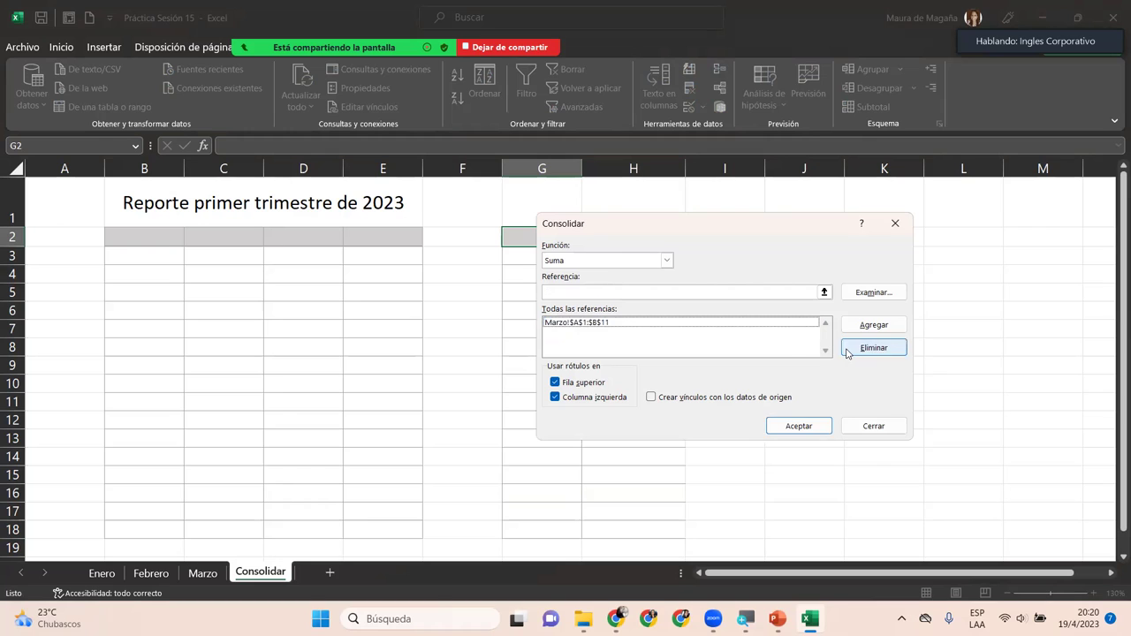
{"action": "left_click", "coordinate": [626, 327]}
{"action": "left_click", "coordinate": [873, 347]}
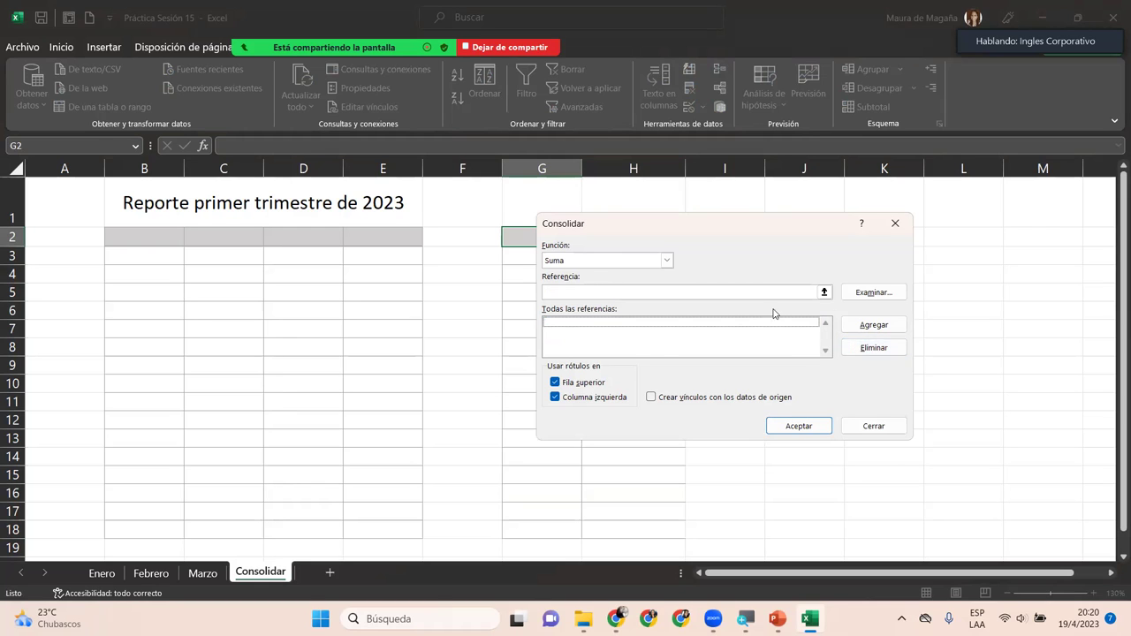
{"action": "left_click", "coordinate": [792, 421]}
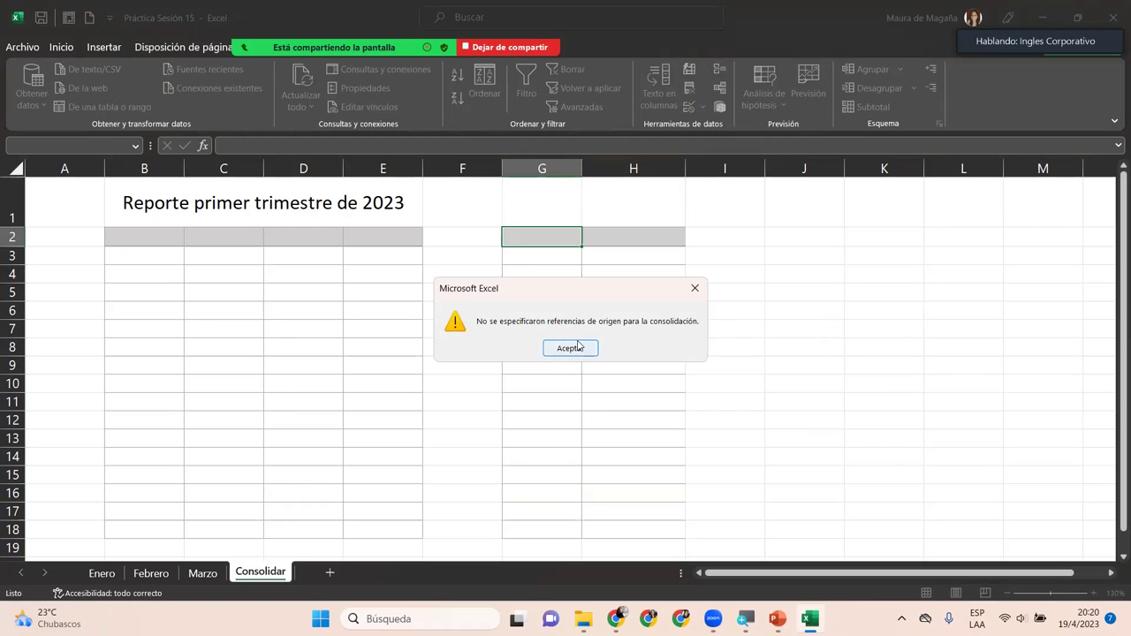
{"action": "left_click", "coordinate": [573, 347]}
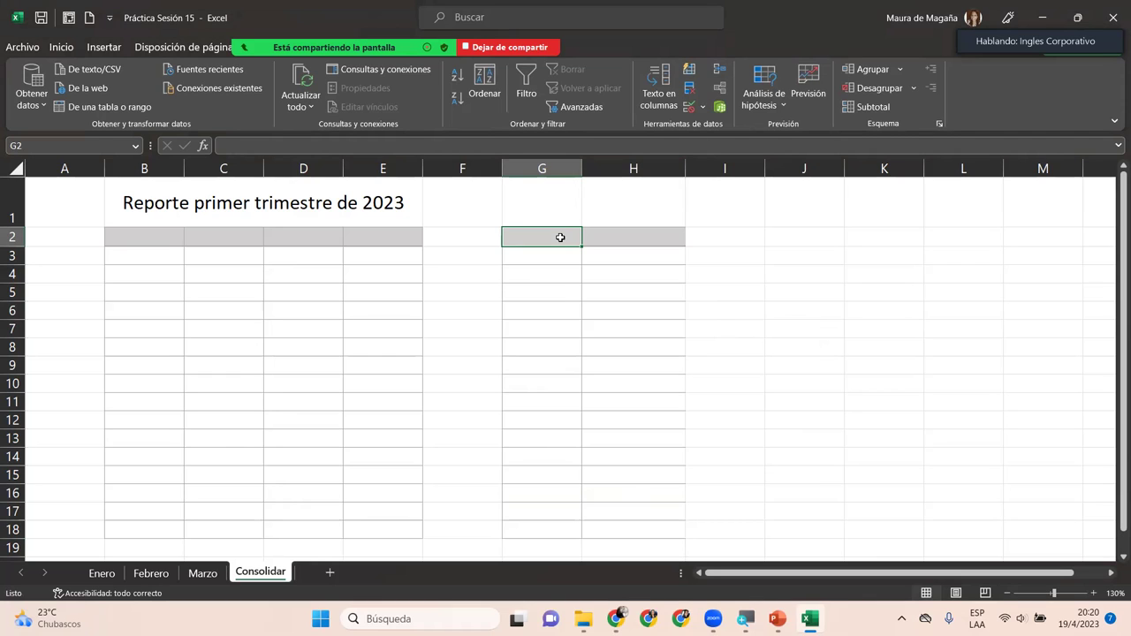
{"action": "left_click", "coordinate": [720, 75]}
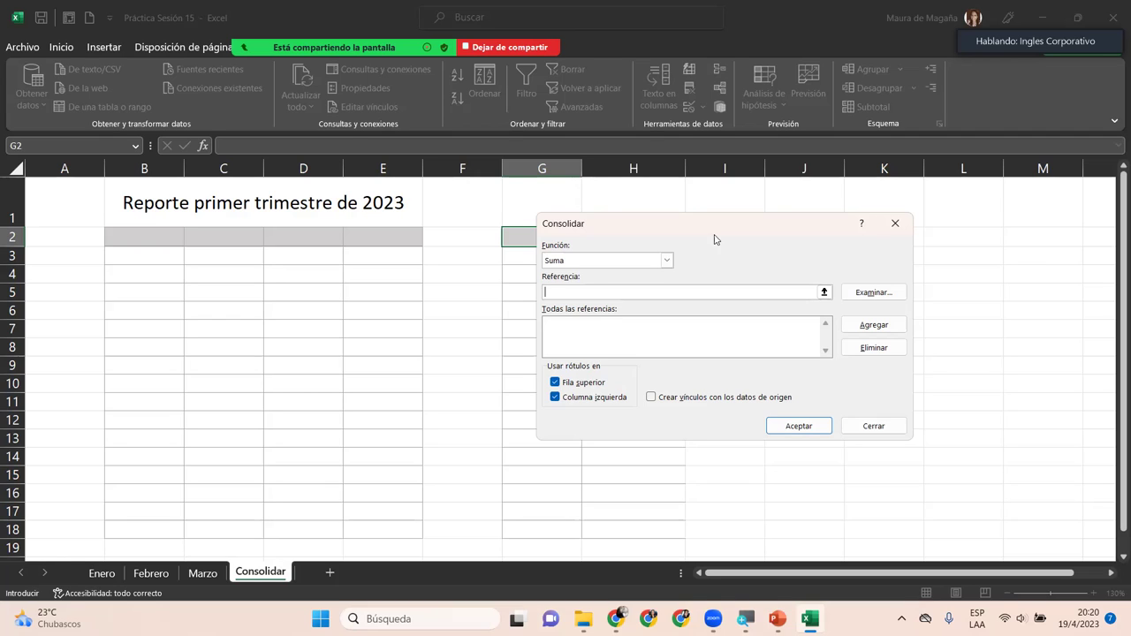
Step: Keep Suma as the Consolidar function with the Referencia box ready for the first range
{"action": "left_click_drag", "start_coordinate": [715, 240], "coordinate": [853, 248]}
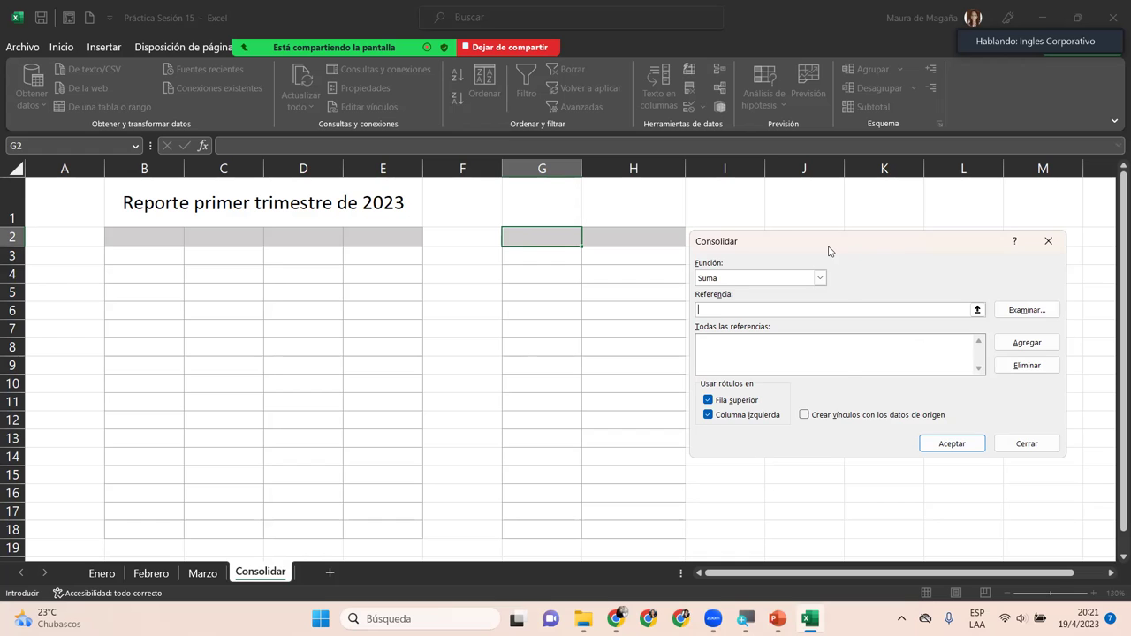
{"action": "left_click_drag", "start_coordinate": [829, 251], "coordinate": [637, 248]}
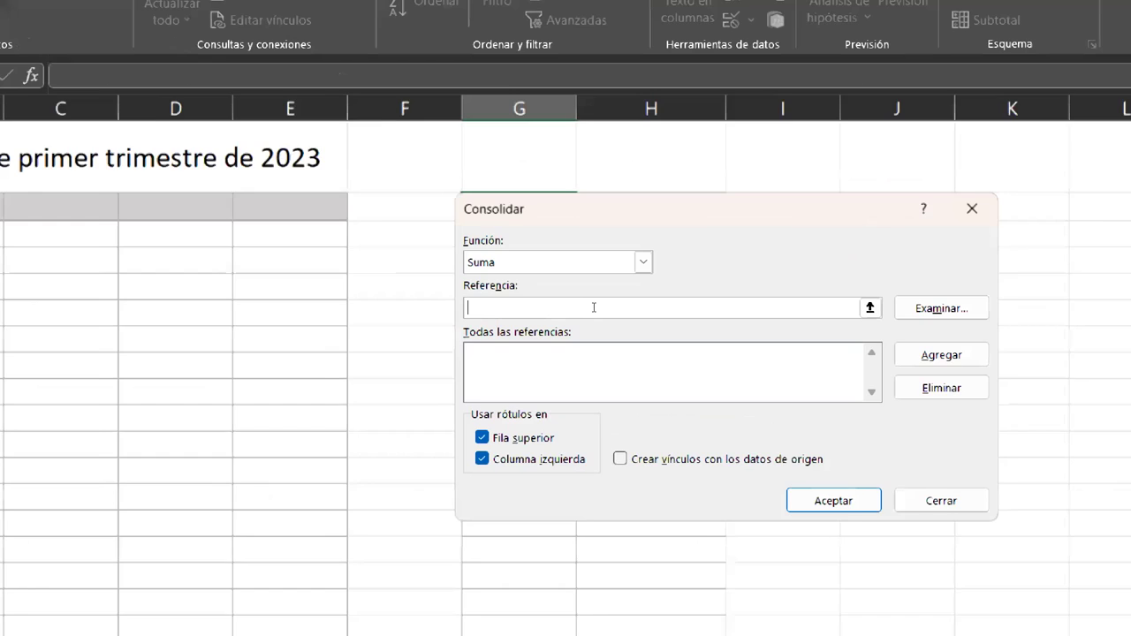
{"action": "key", "text": "alt+Down"}
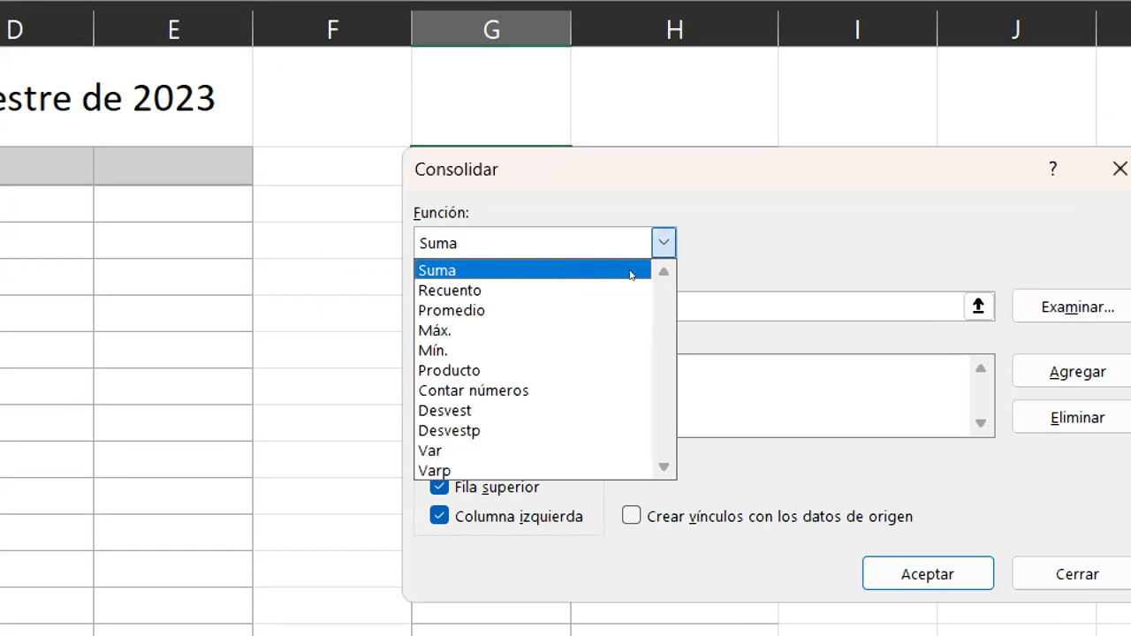
{"action": "left_click", "coordinate": [630, 275]}
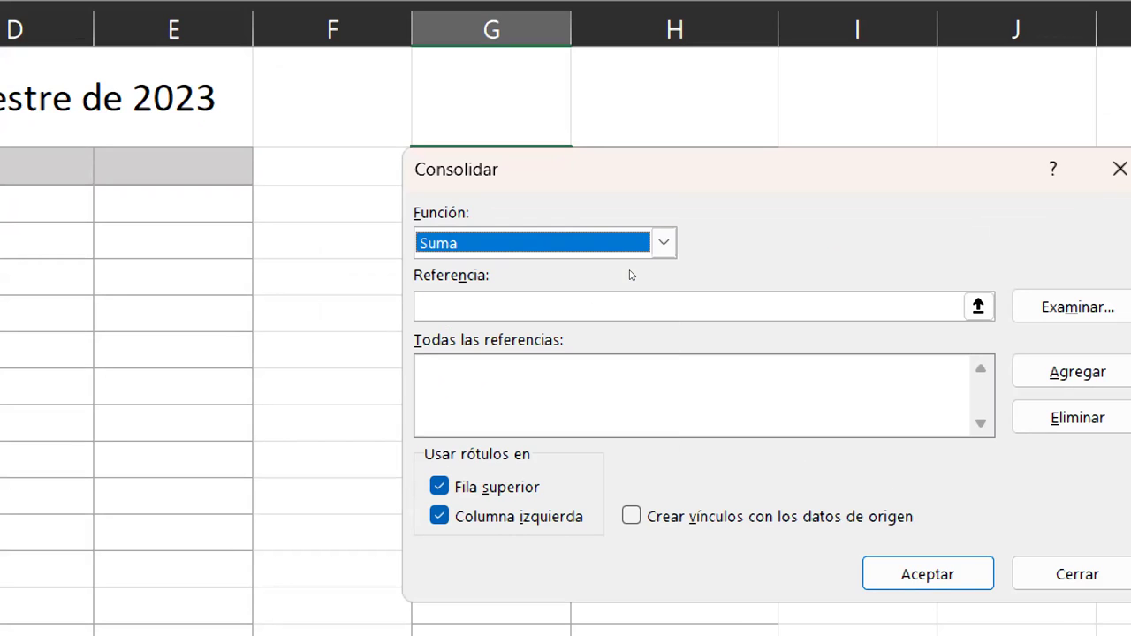
{"action": "left_click", "coordinate": [578, 305]}
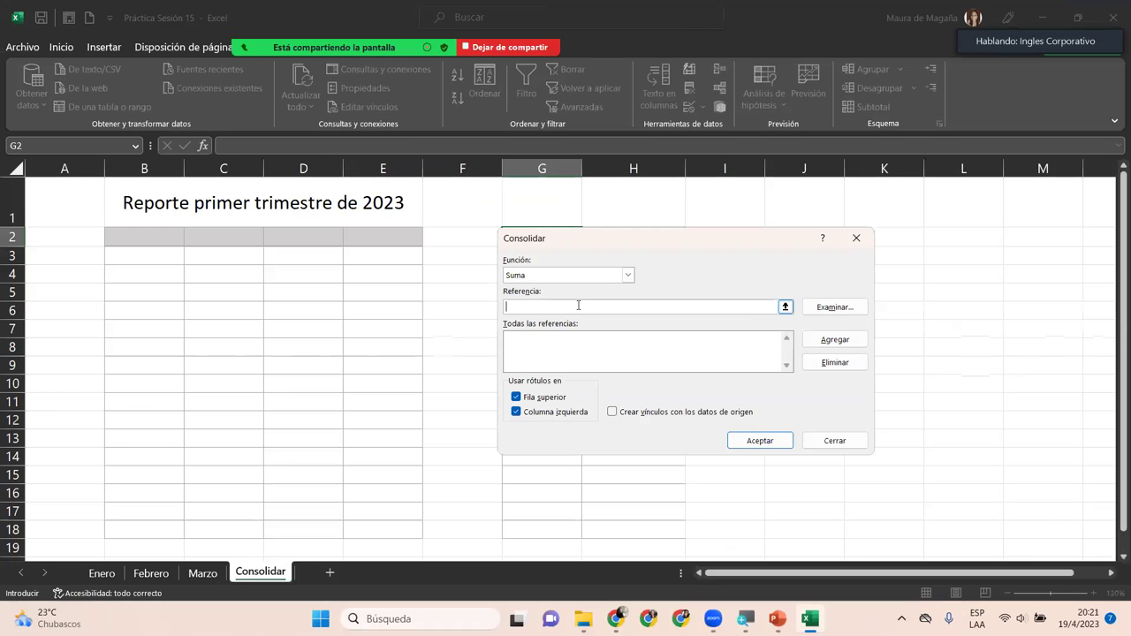
Step: Add Enero!$A$1:$B$11 as the first consolidation reference and clear the Referencia box
{"action": "left_click", "coordinate": [100, 574]}
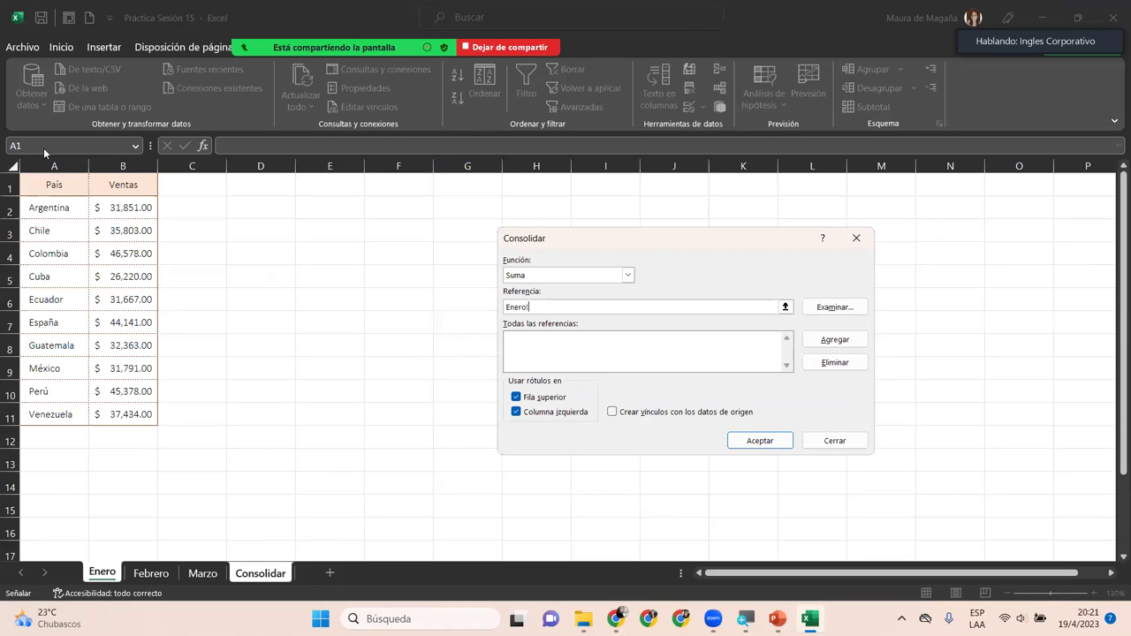
{"action": "left_click_drag", "start_coordinate": [37, 183], "coordinate": [121, 412]}
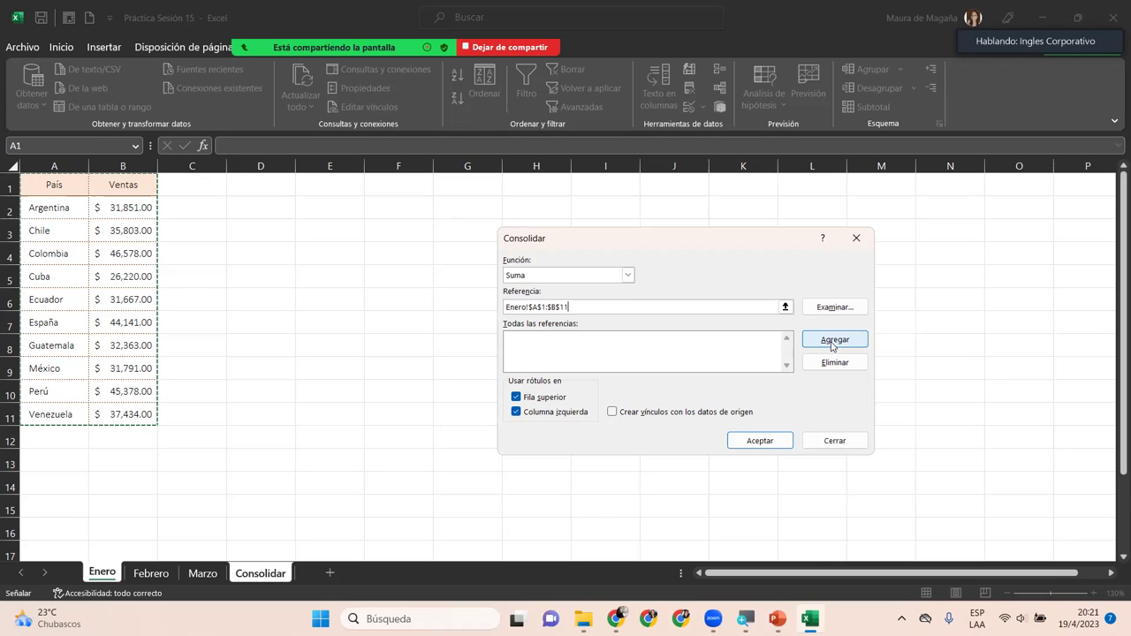
{"action": "left_click", "coordinate": [832, 344]}
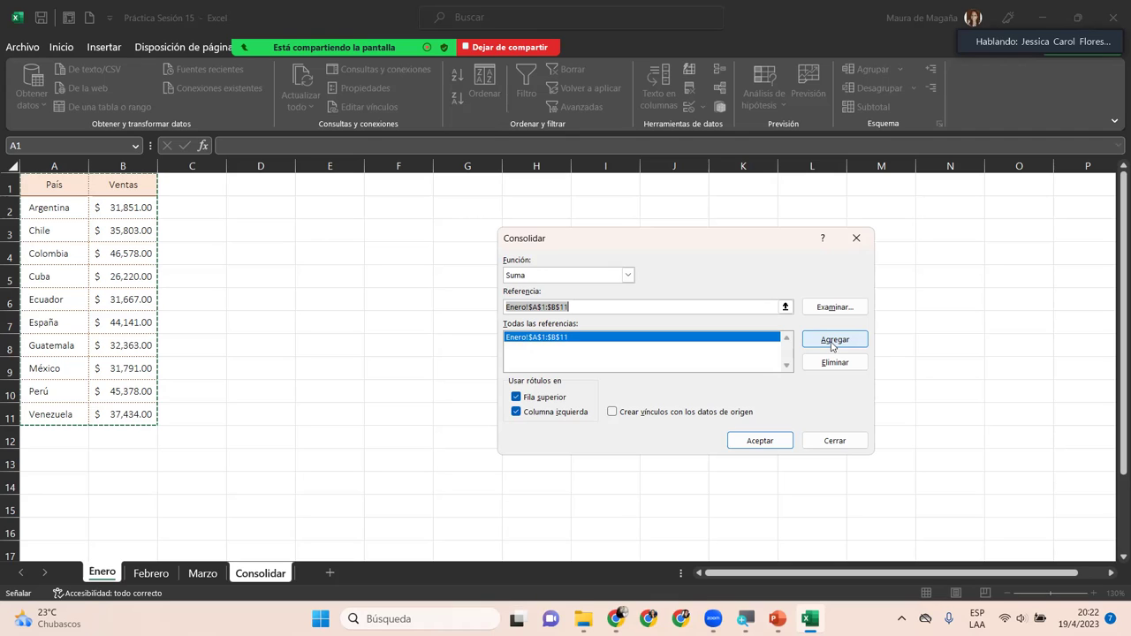
{"action": "key", "text": "BackSpace"}
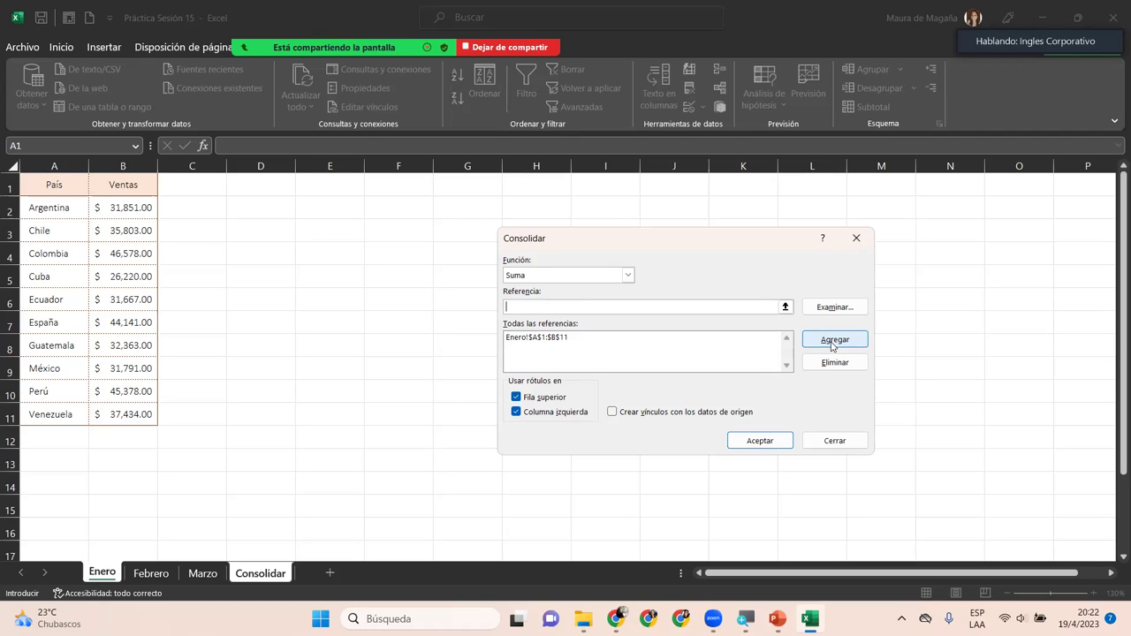
Step: Add Febrero!$A$1:$B$11 and Marzo!$A$1:$B$11 as the next consolidation references
{"action": "left_click", "coordinate": [152, 574]}
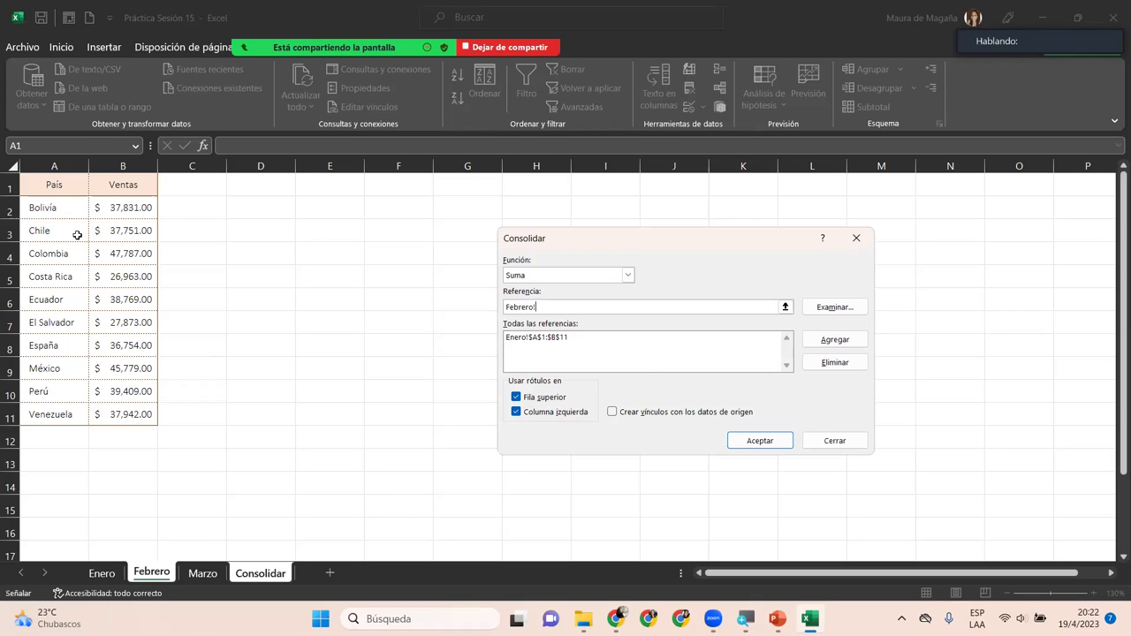
{"action": "left_click_drag", "start_coordinate": [68, 187], "coordinate": [130, 414]}
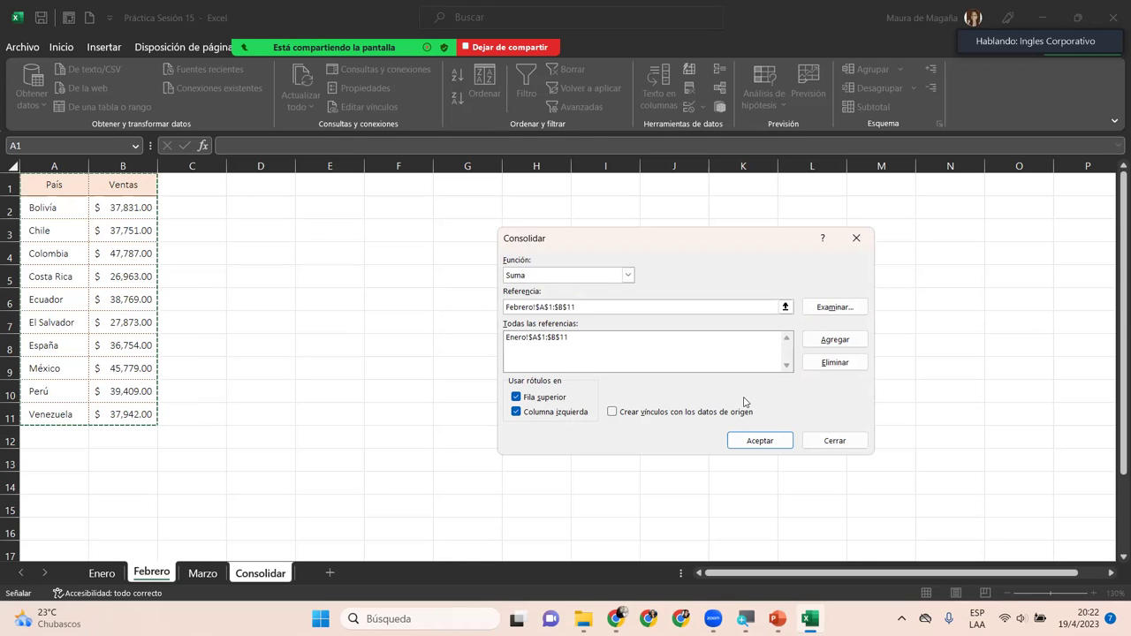
{"action": "left_click", "coordinate": [828, 345]}
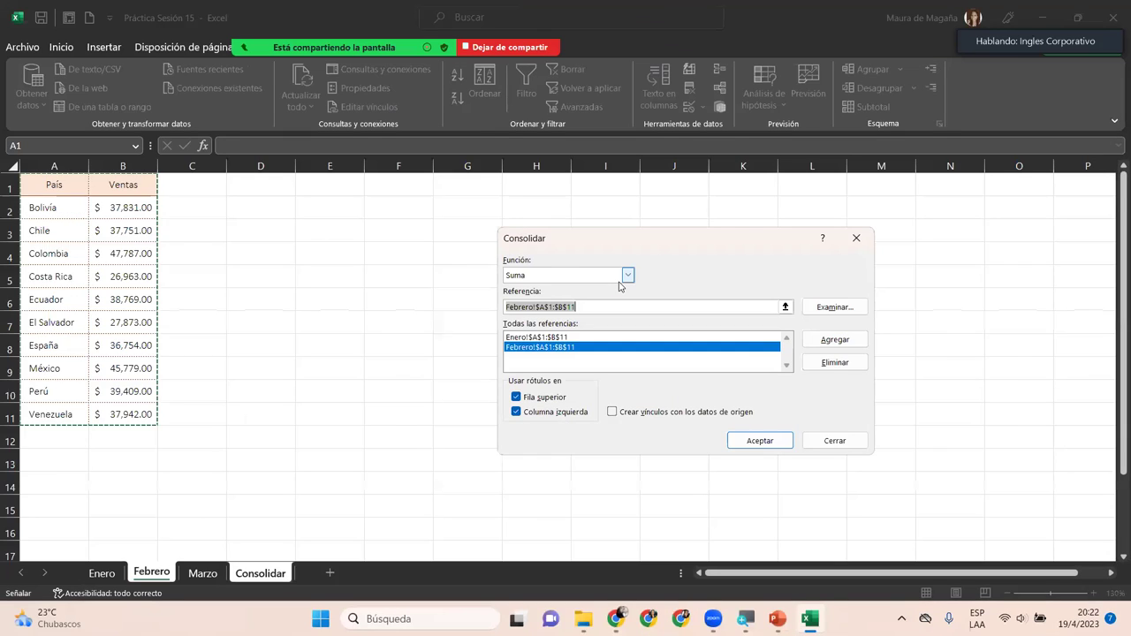
{"action": "key", "text": "Delete"}
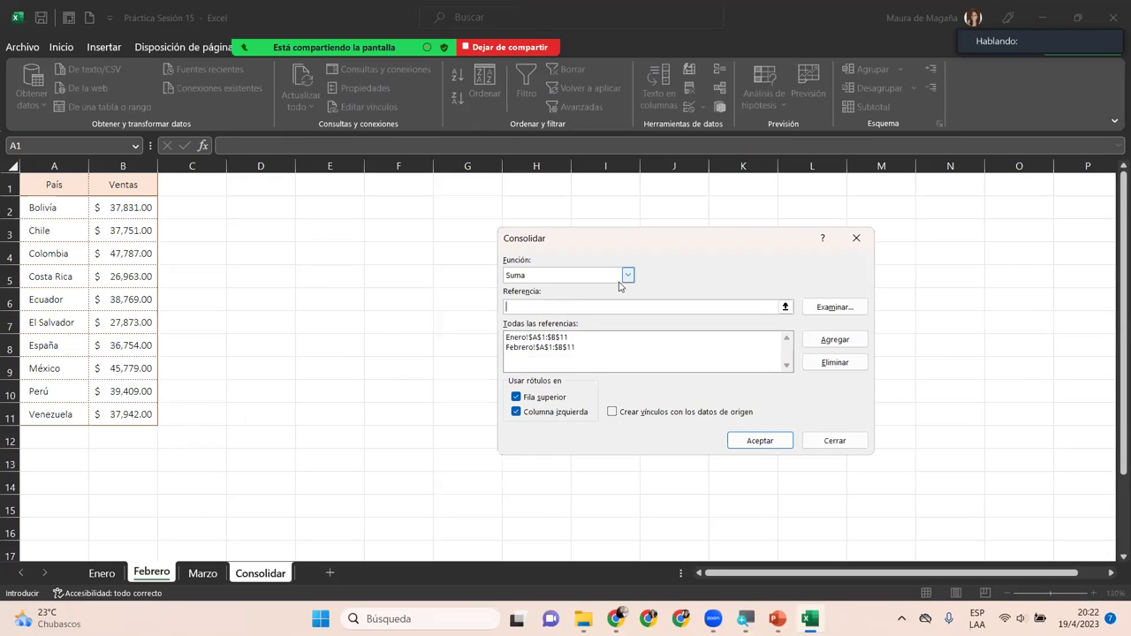
{"action": "left_click", "coordinate": [202, 576]}
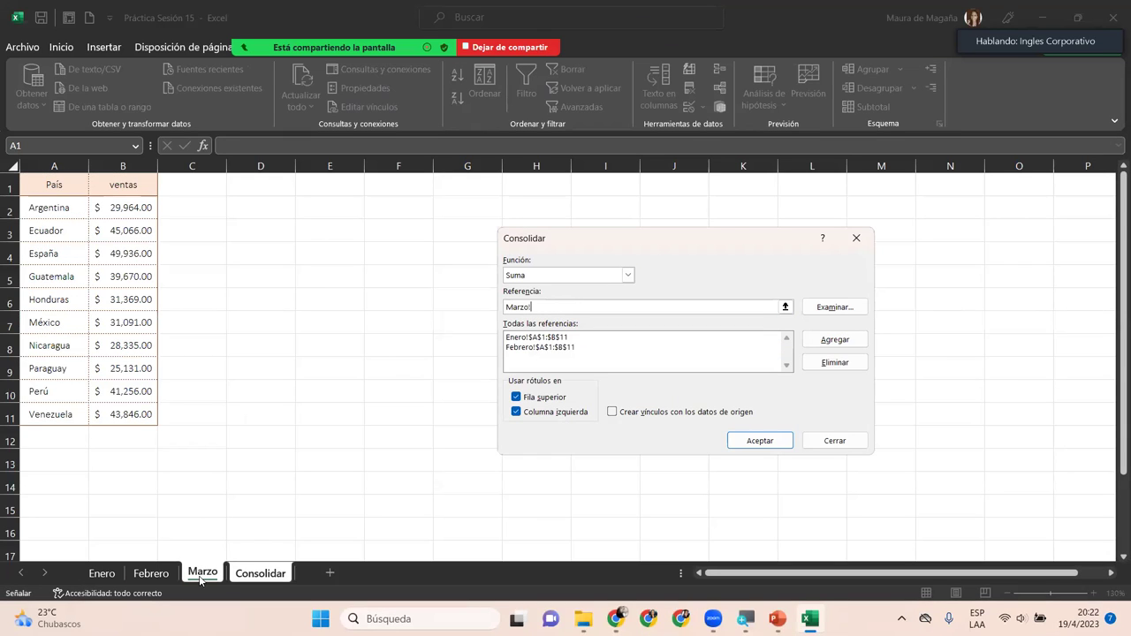
{"action": "left_click_drag", "start_coordinate": [50, 185], "coordinate": [139, 403]}
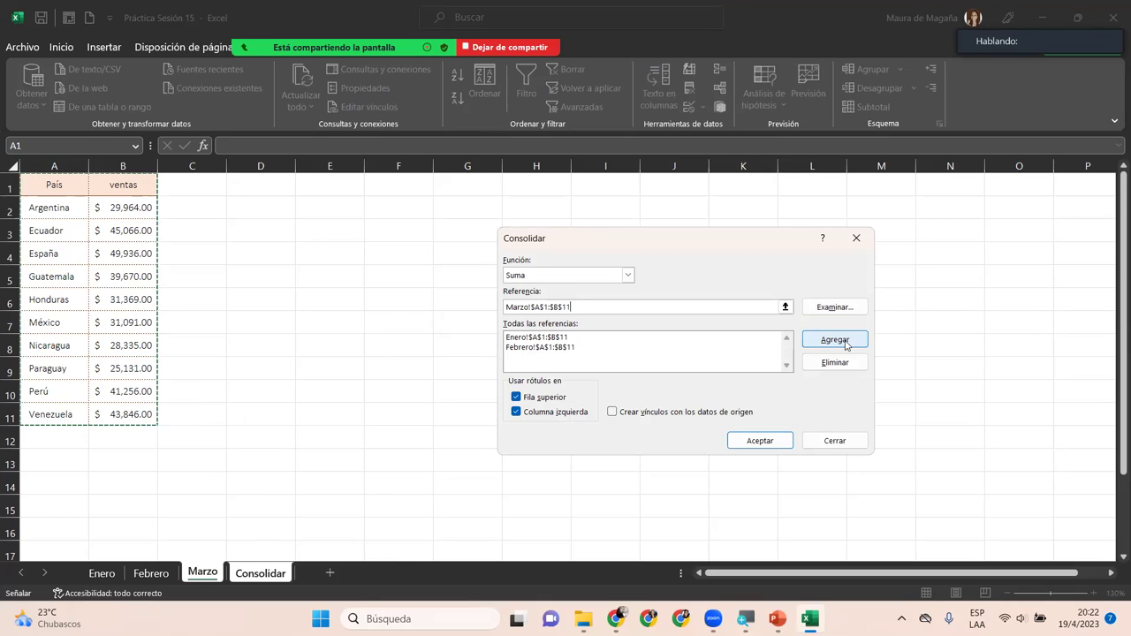
{"action": "left_click", "coordinate": [835, 340]}
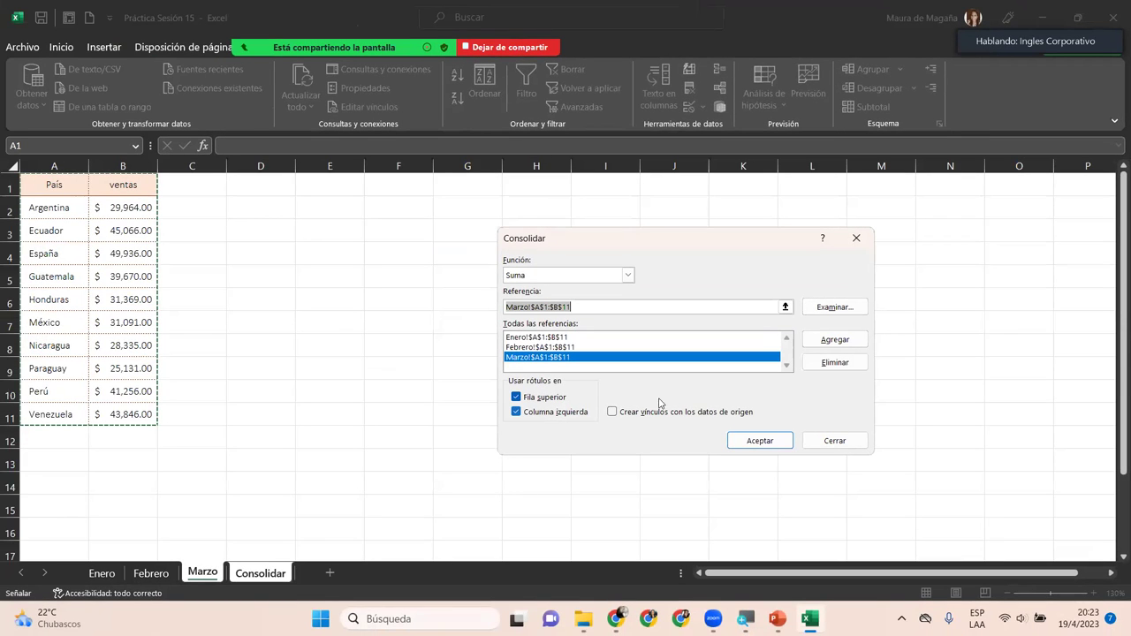
Step: Rerun the consolidation and check Argentina's $61,815.00 total and the H2 Ventas header
{"action": "left_click", "coordinate": [778, 442]}
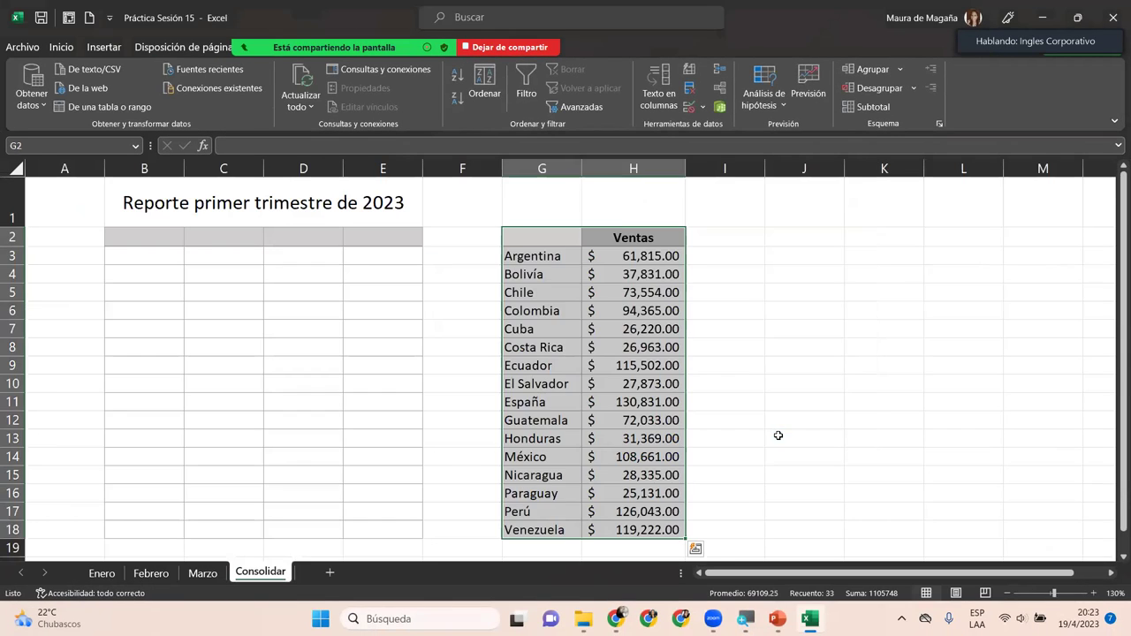
{"action": "left_click", "coordinate": [610, 261]}
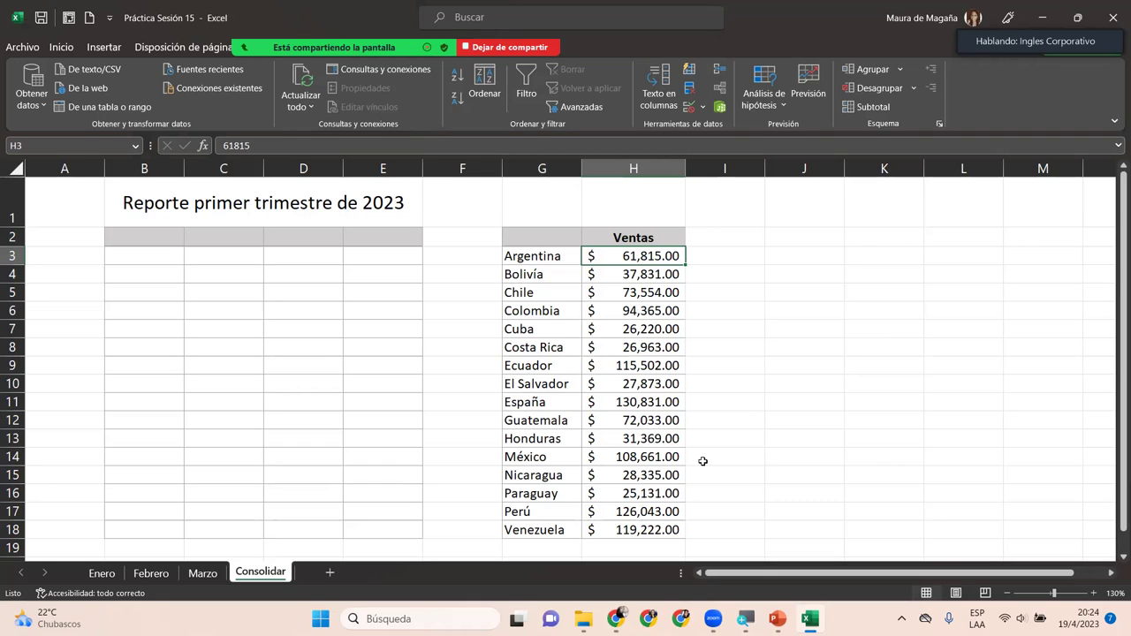
{"action": "left_click", "coordinate": [657, 236]}
{"action": "left_click", "coordinate": [102, 572]}
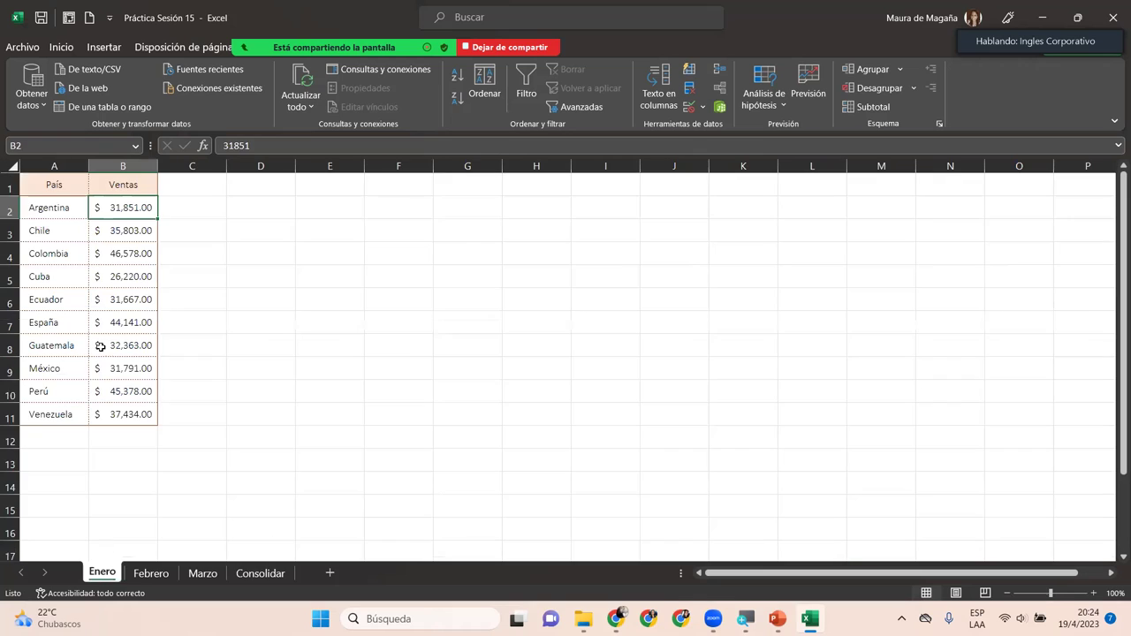
Step: Rename the B1 sales header on the Enero sheet to 'Enero'
{"action": "left_click", "coordinate": [151, 572]}
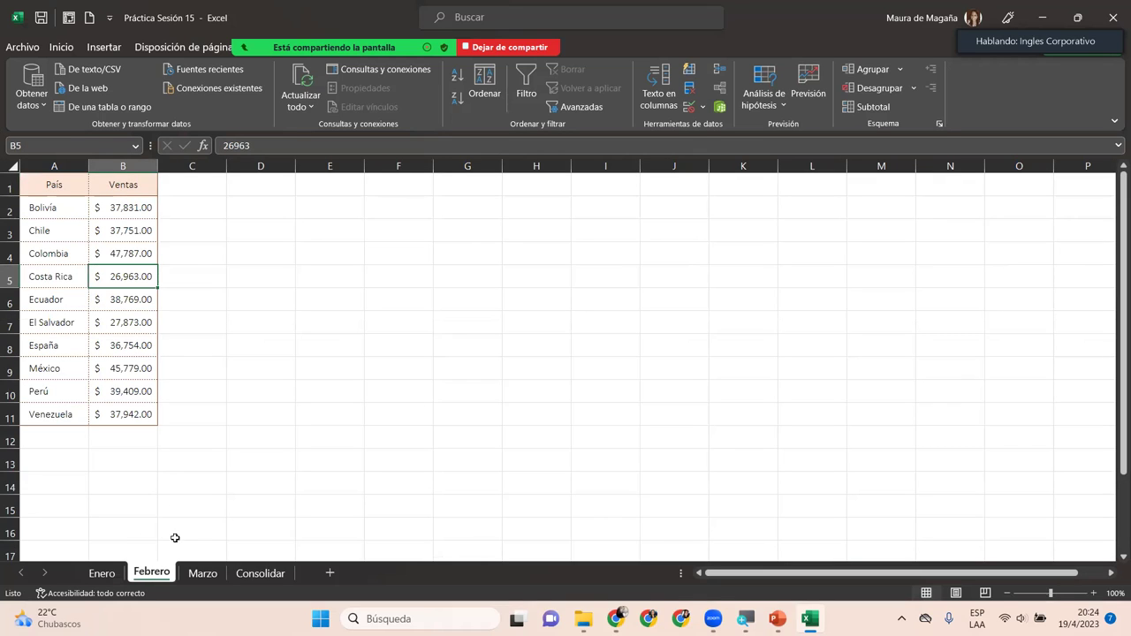
{"action": "left_click", "coordinate": [201, 572]}
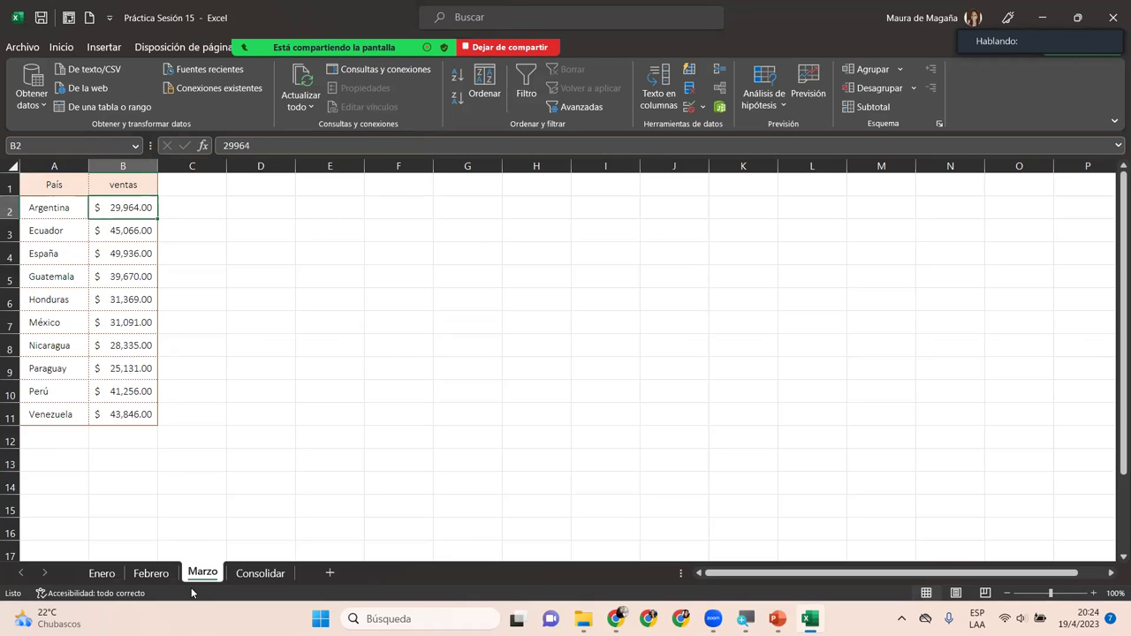
{"action": "left_click", "coordinate": [112, 576]}
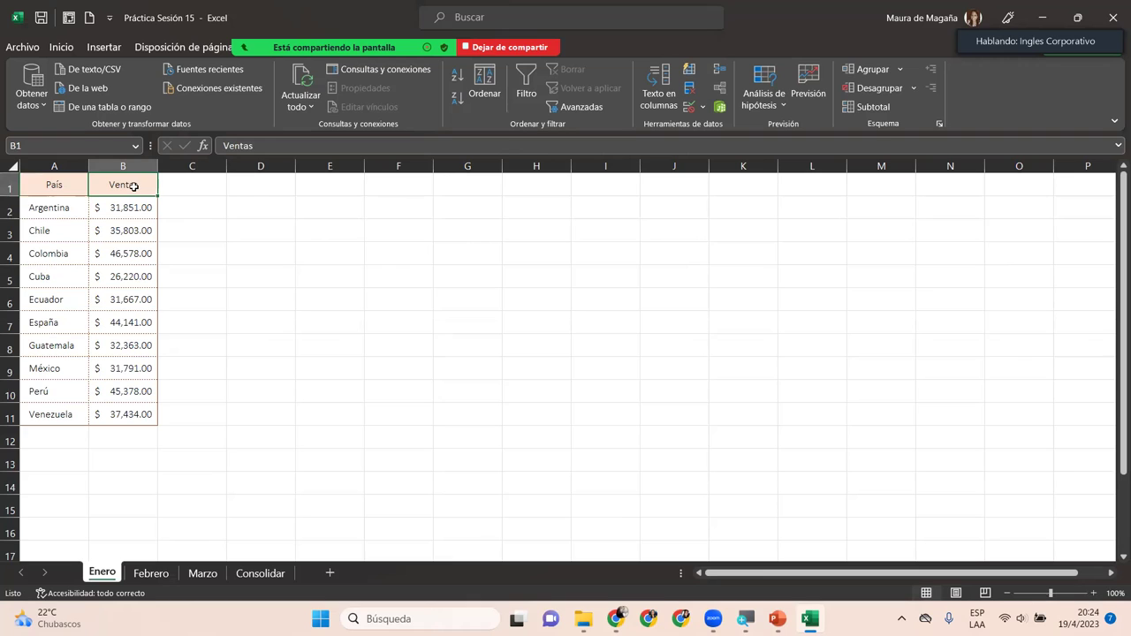
{"action": "type", "text": "Ener"}
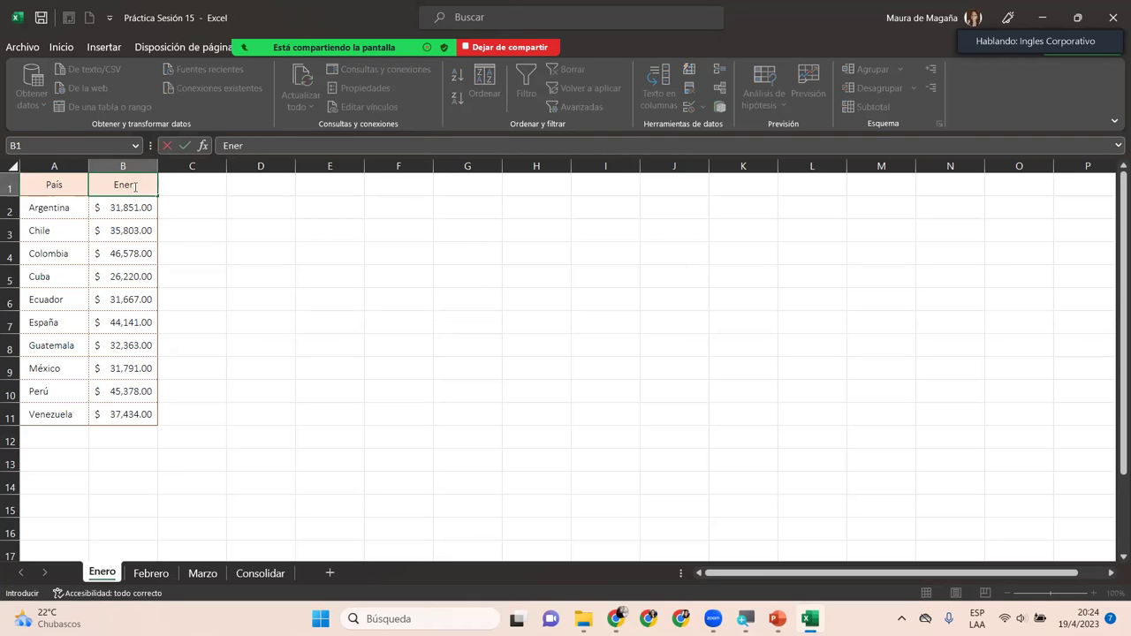
{"action": "type", "text": "o"}
{"action": "key", "text": "Return"}
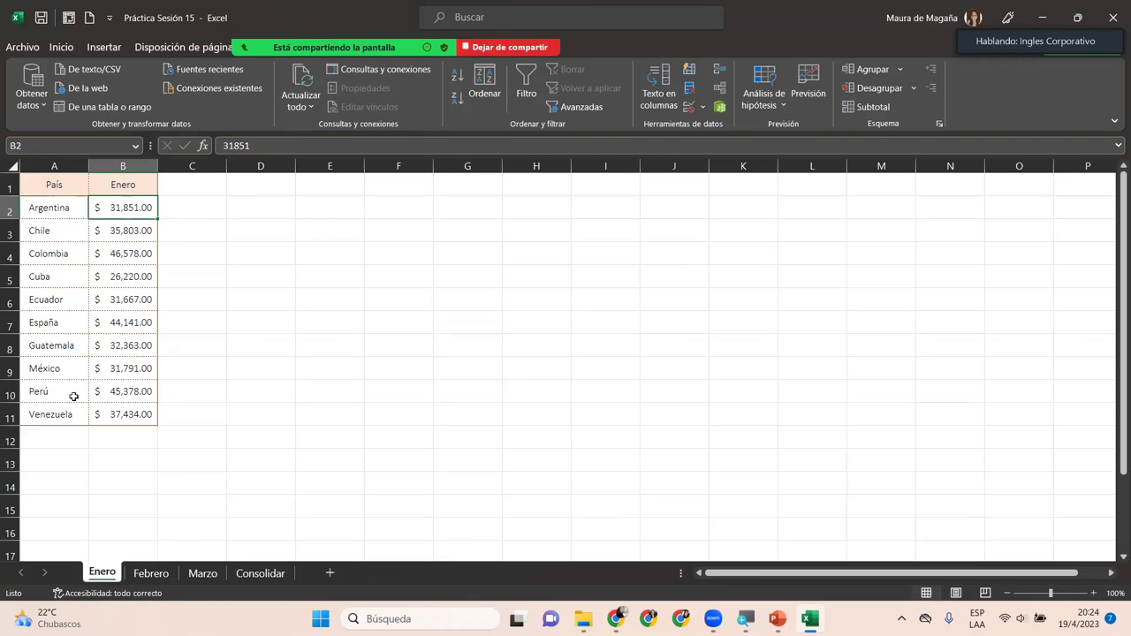
Step: Rename the B1 header to 'Febrero' on Febrero and 'Marzo' on Marzo
{"action": "left_click", "coordinate": [148, 579]}
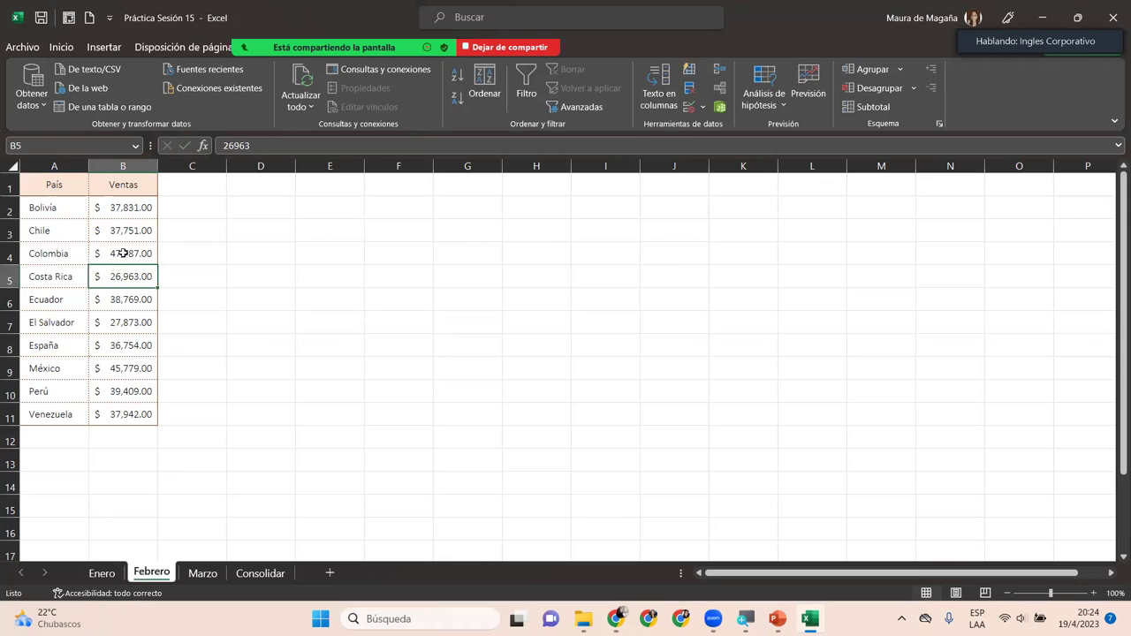
{"action": "left_click", "coordinate": [129, 185]}
{"action": "type", "text": "Febrero"}
{"action": "key", "text": "Return"}
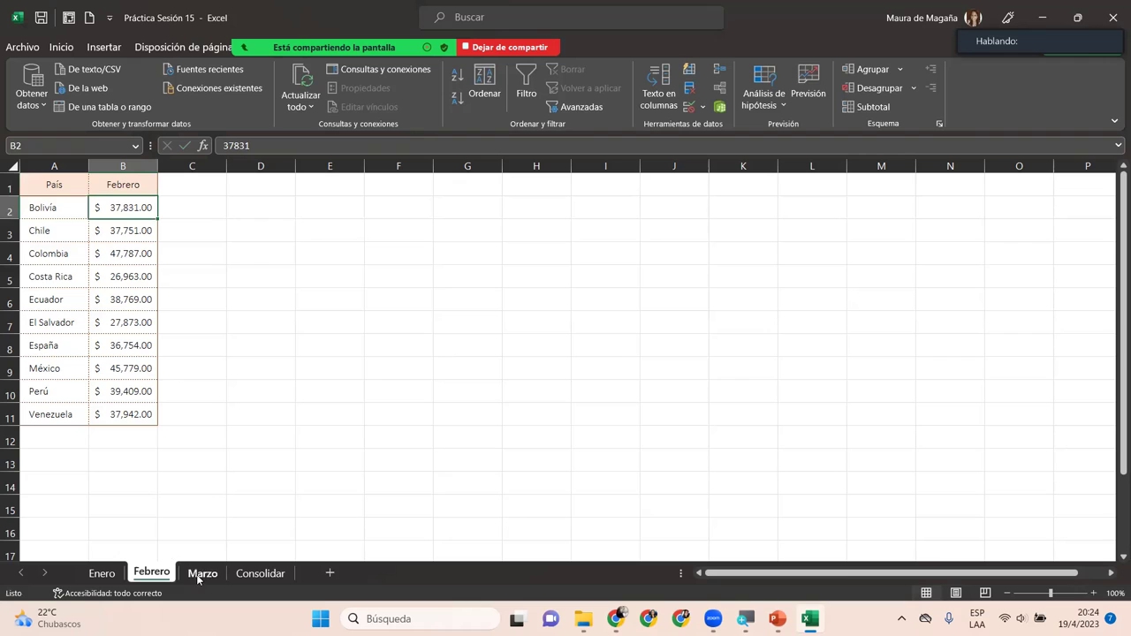
{"action": "left_click", "coordinate": [202, 573]}
{"action": "left_click", "coordinate": [134, 184]}
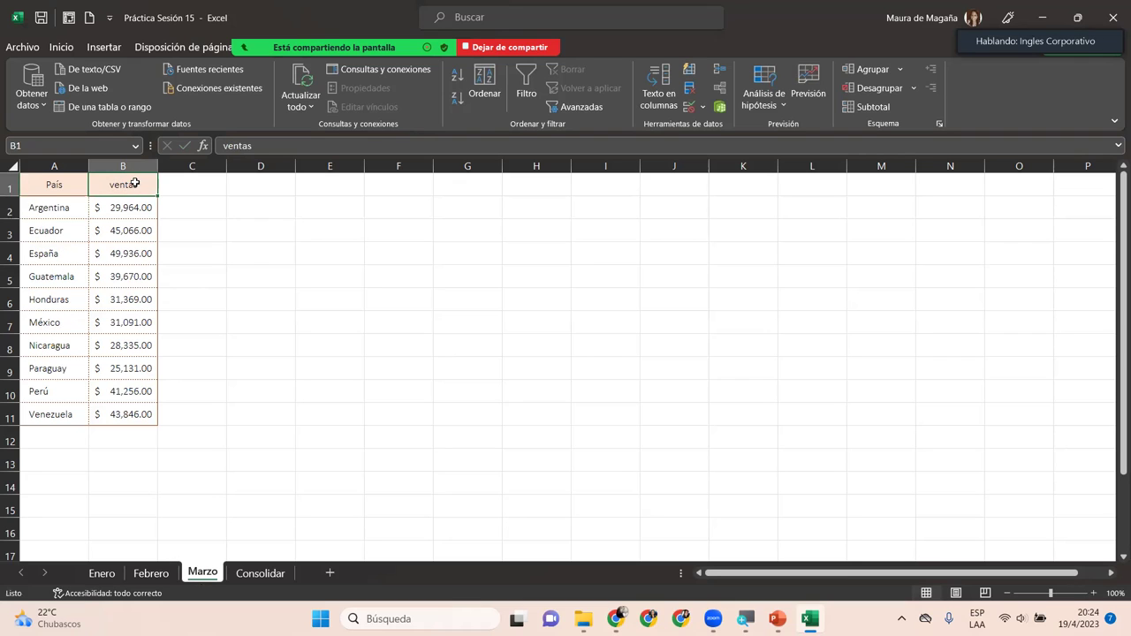
{"action": "type", "text": "Marzo"}
{"action": "key", "text": "Return"}
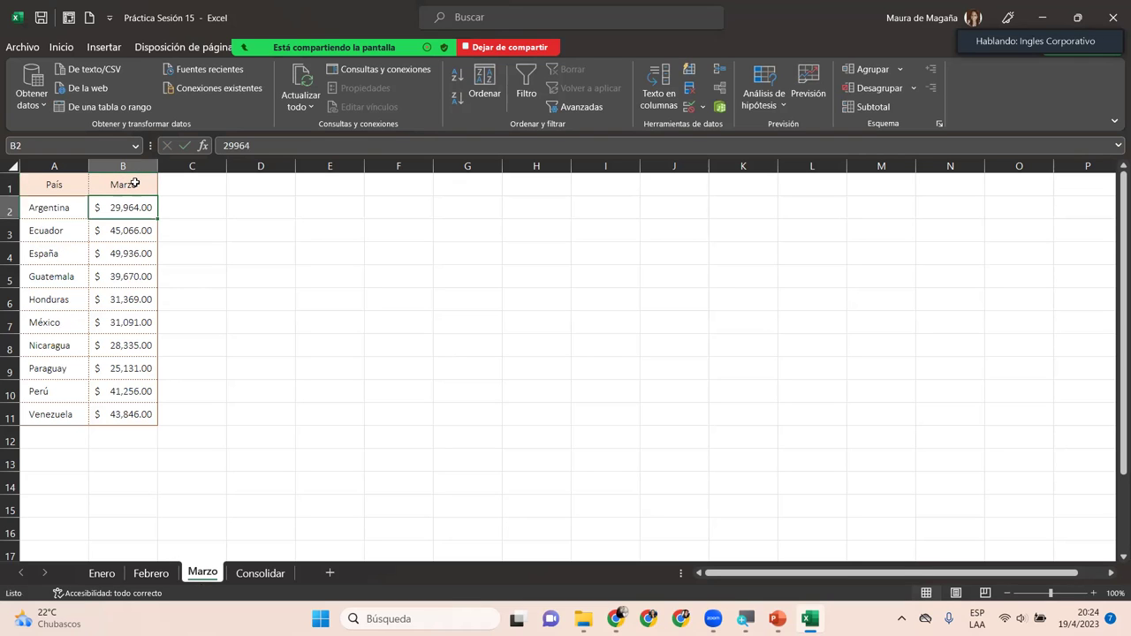
Step: Verify the renamed headers on all three month sheets, then select B2 on Consolidar
{"action": "left_click", "coordinate": [97, 572]}
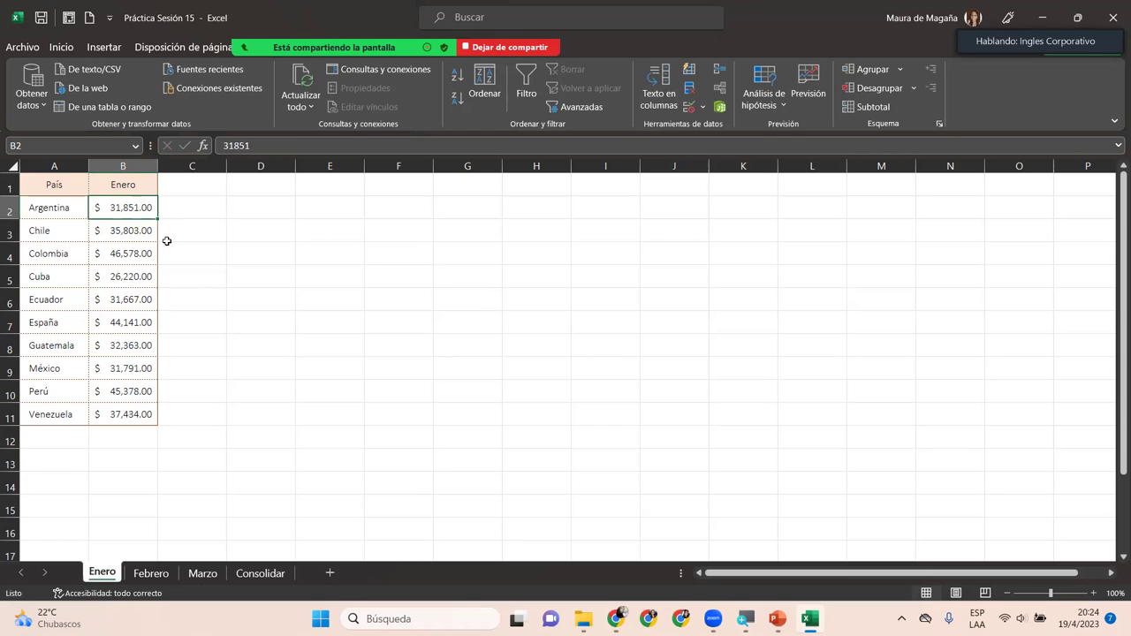
{"action": "left_click", "coordinate": [132, 188]}
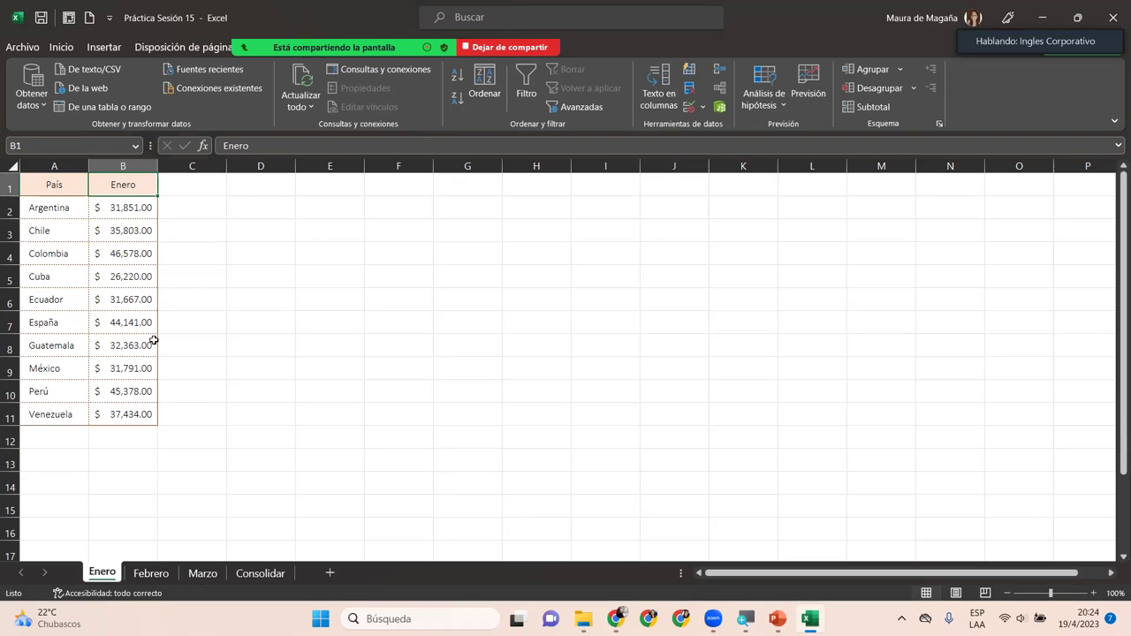
{"action": "left_click", "coordinate": [150, 573]}
{"action": "left_click", "coordinate": [201, 574]}
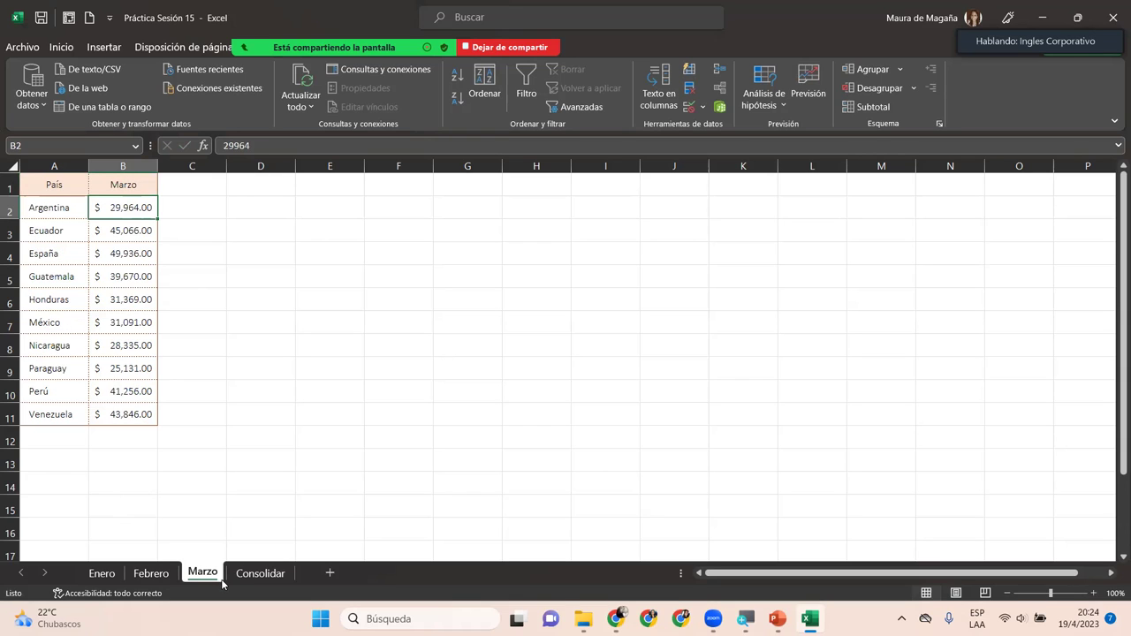
{"action": "left_click", "coordinate": [237, 575]}
{"action": "left_click", "coordinate": [147, 237]}
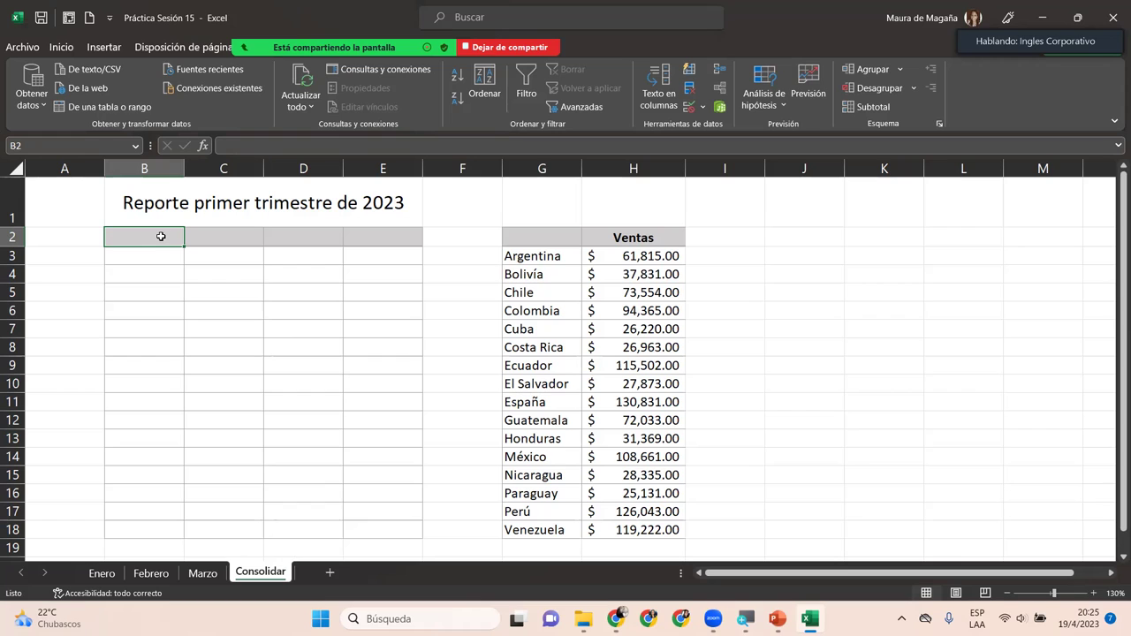
Step: Run the Suma consolidation of the Enero, Febrero and Marzo sheets with top-row and left-column labels
{"action": "left_click", "coordinate": [721, 73]}
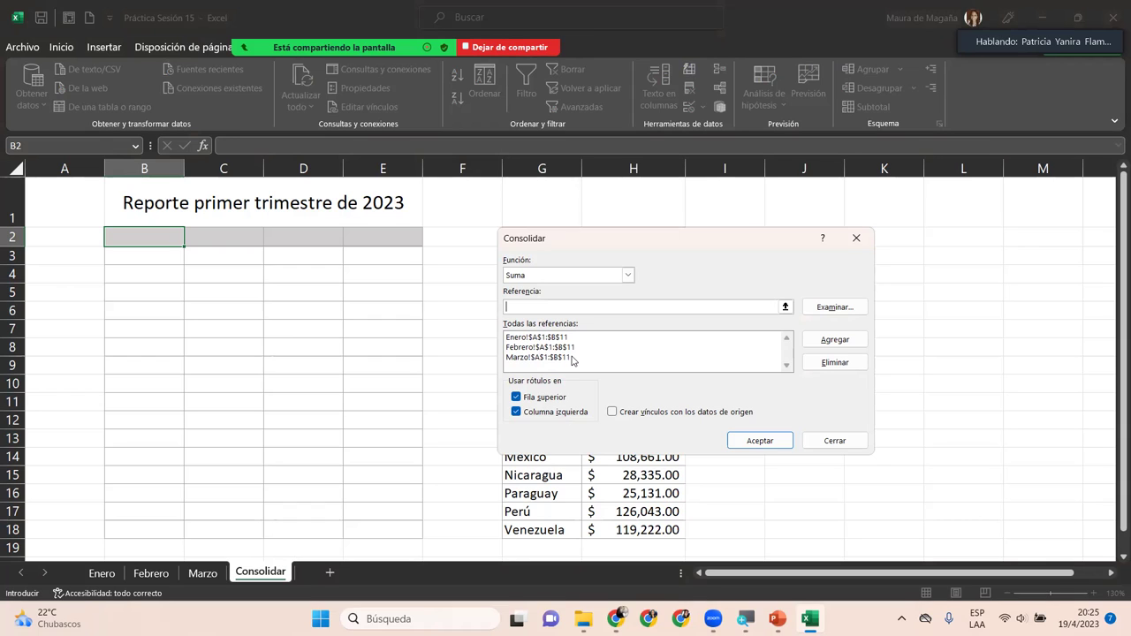
{"action": "left_click", "coordinate": [761, 441]}
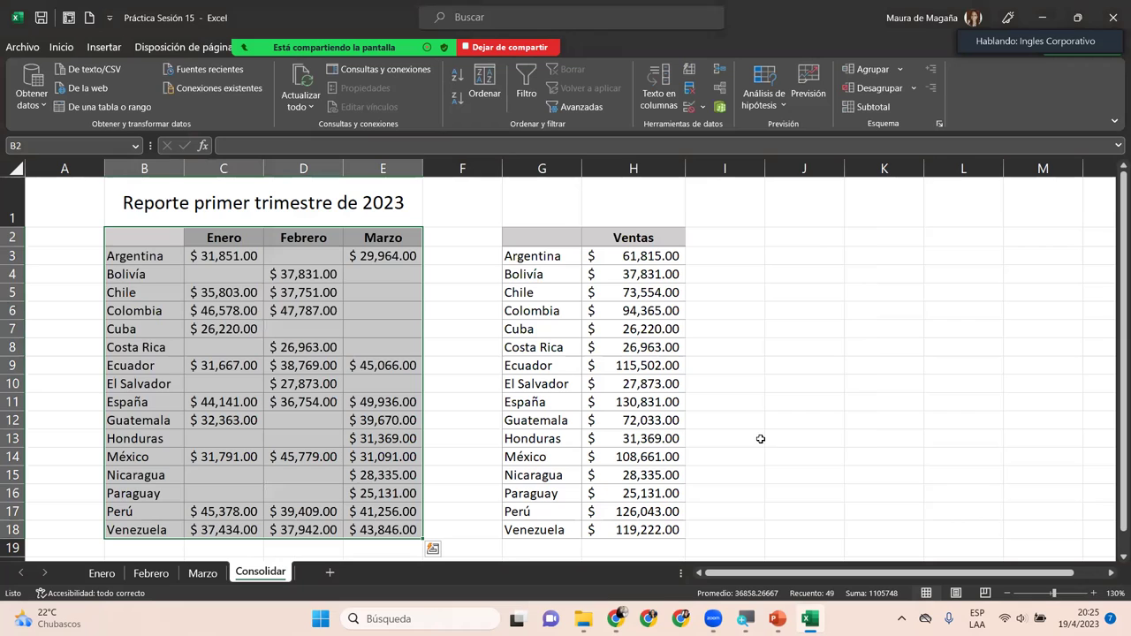
{"action": "left_click", "coordinate": [223, 256]}
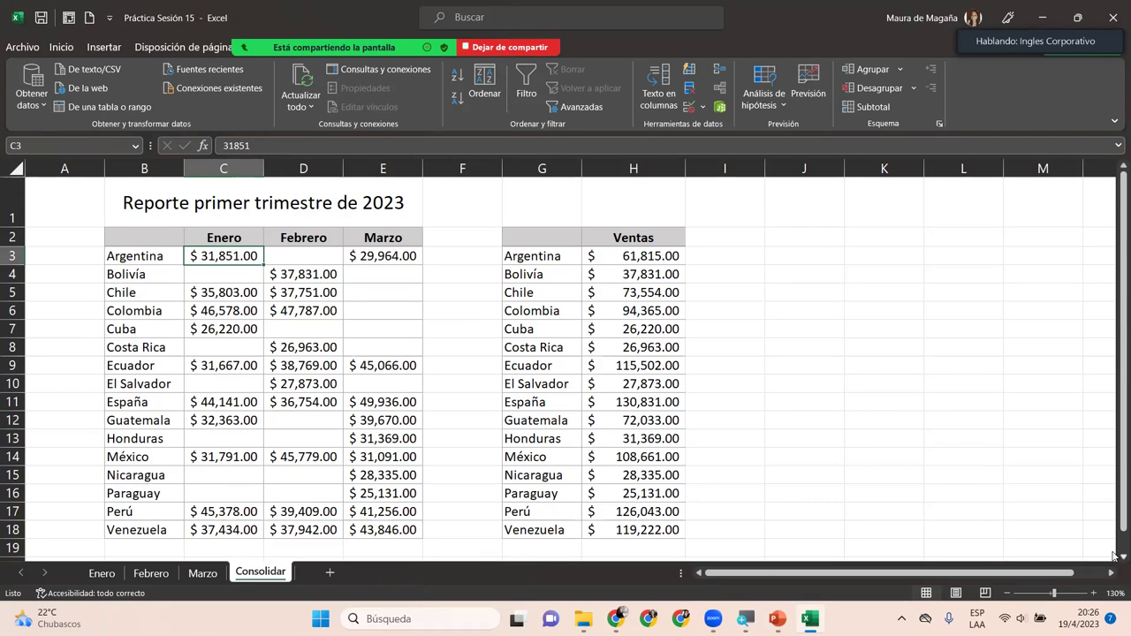
{"action": "left_click", "coordinate": [1121, 556]}
{"action": "left_click_drag", "start_coordinate": [1113, 414], "coordinate": [1114, 392]}
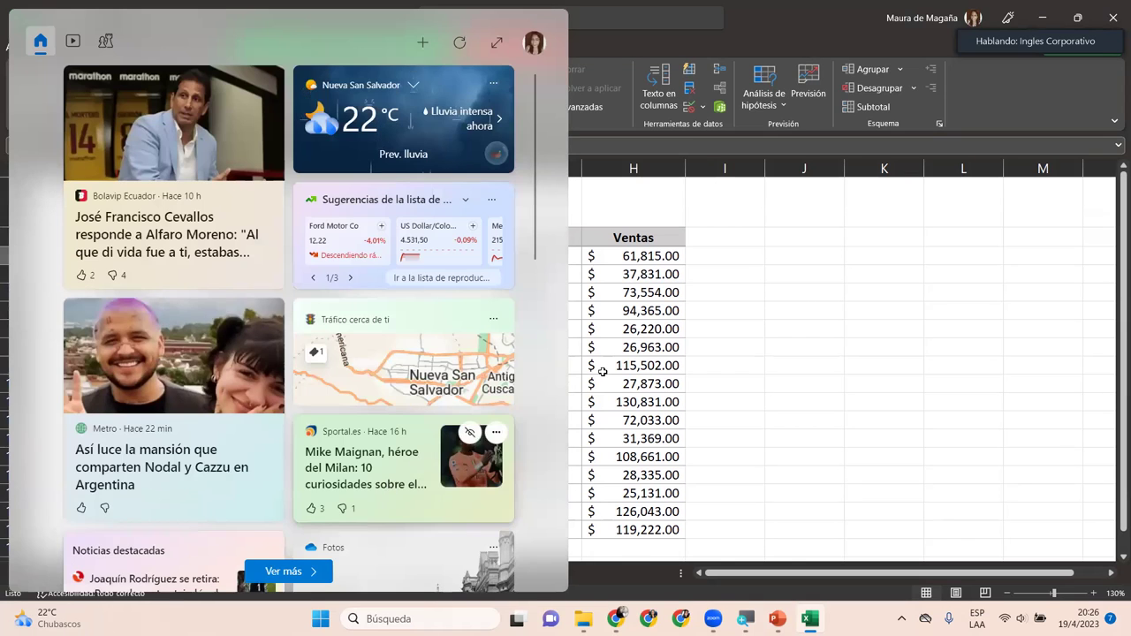
{"action": "left_click", "coordinate": [606, 373]}
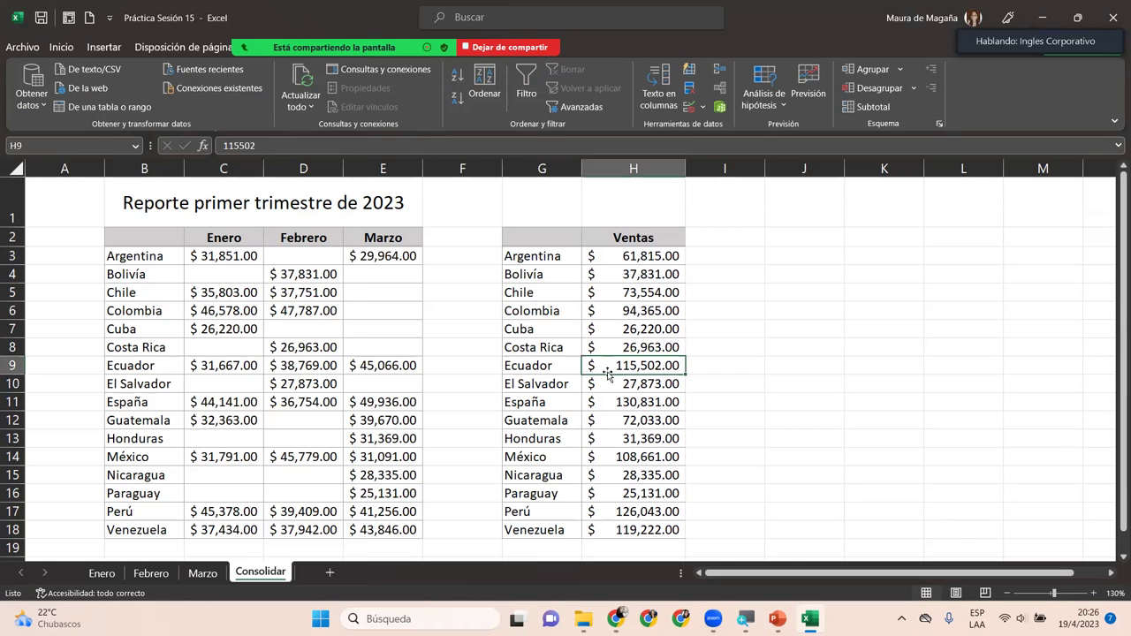
{"action": "left_click_drag", "start_coordinate": [171, 238], "coordinate": [405, 528]}
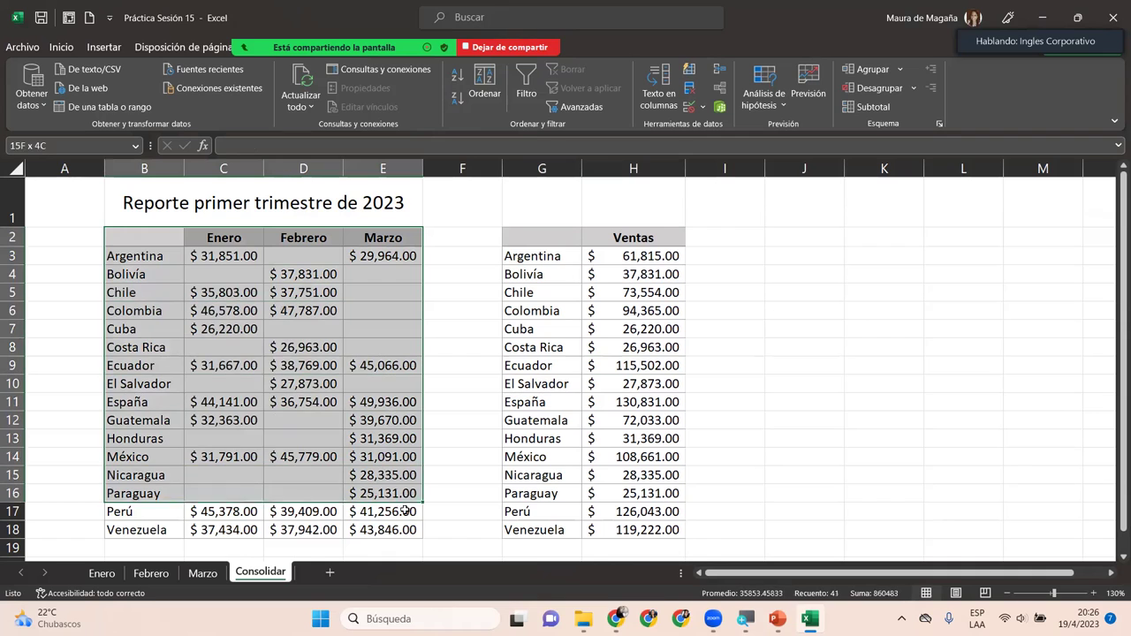
{"action": "left_click", "coordinate": [219, 255]}
{"action": "left_click_drag", "start_coordinate": [568, 239], "coordinate": [649, 528]}
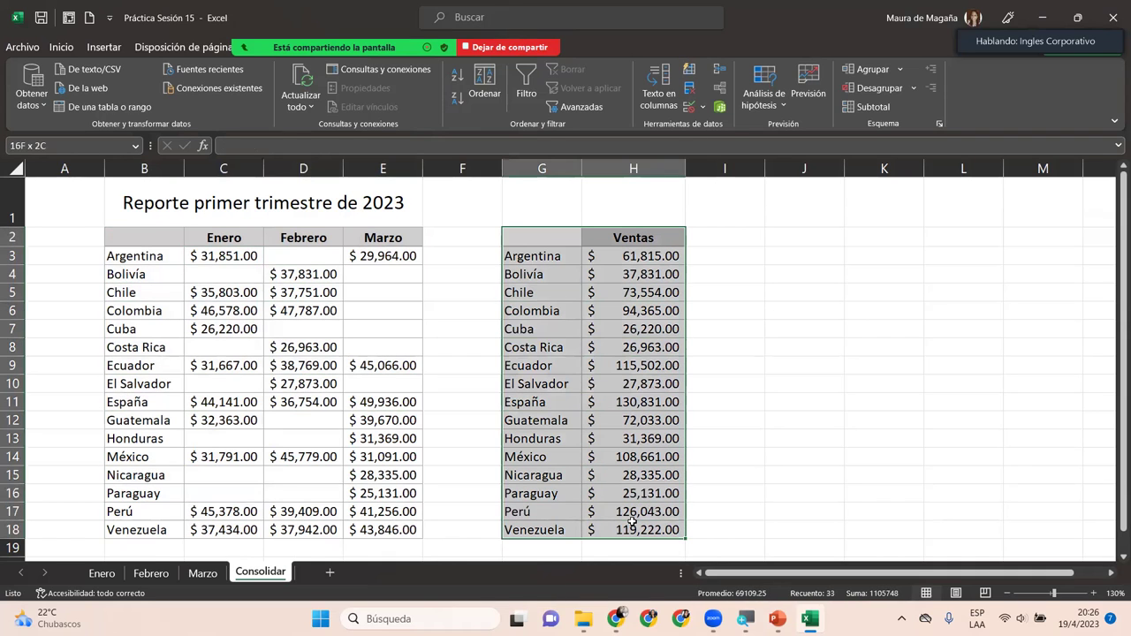
{"action": "left_click", "coordinate": [647, 256]}
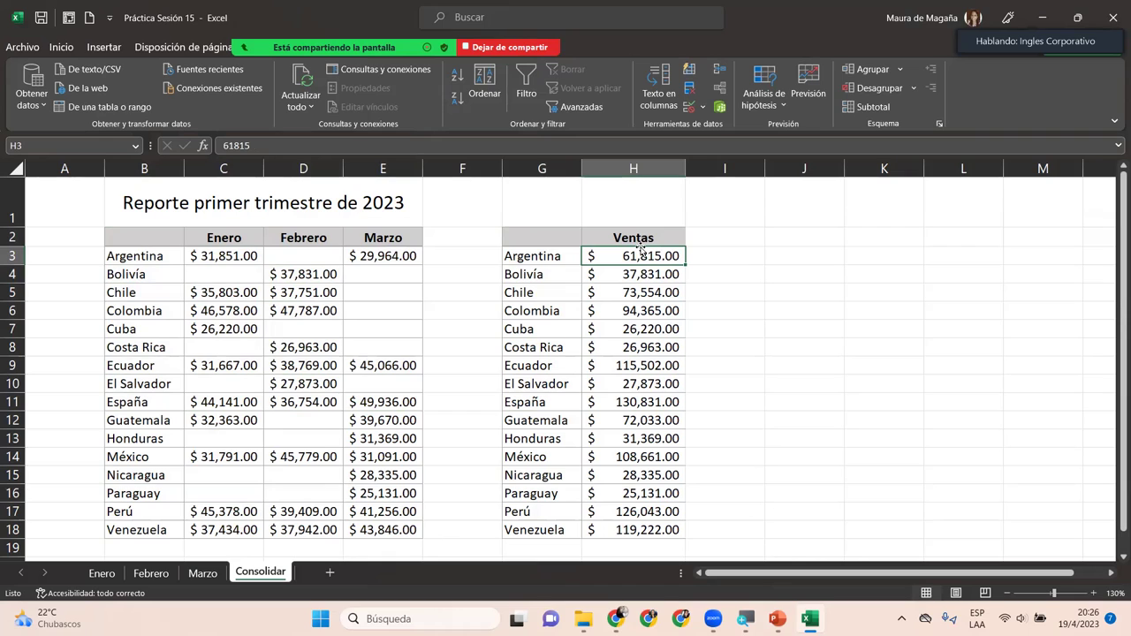
{"action": "left_click", "coordinate": [228, 259]}
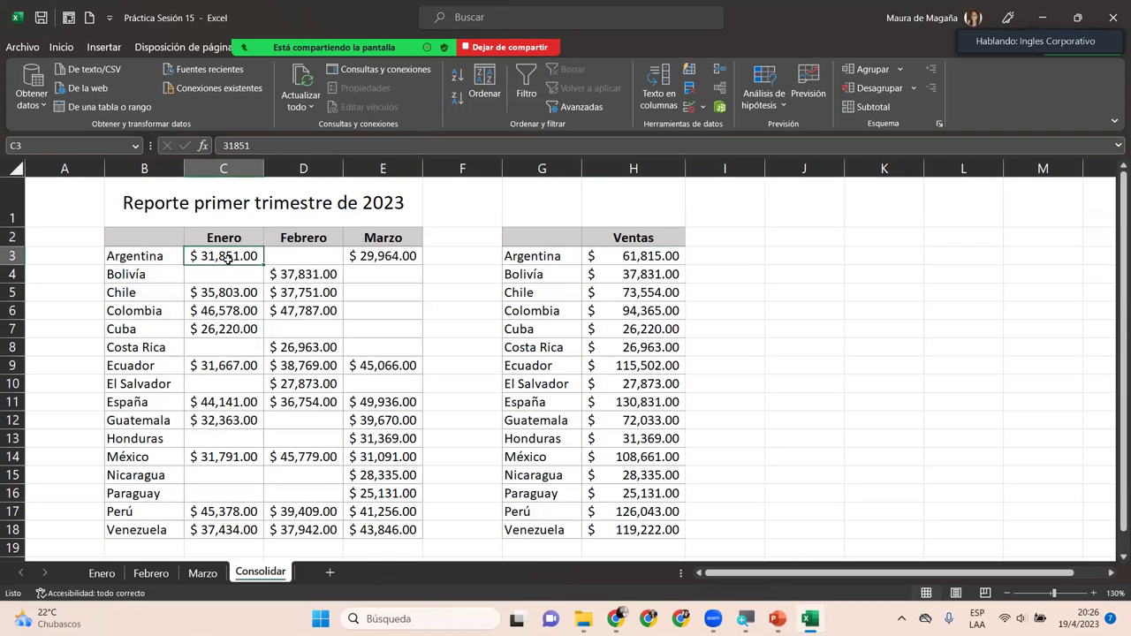
{"action": "left_click_drag", "start_coordinate": [595, 260], "coordinate": [619, 513]}
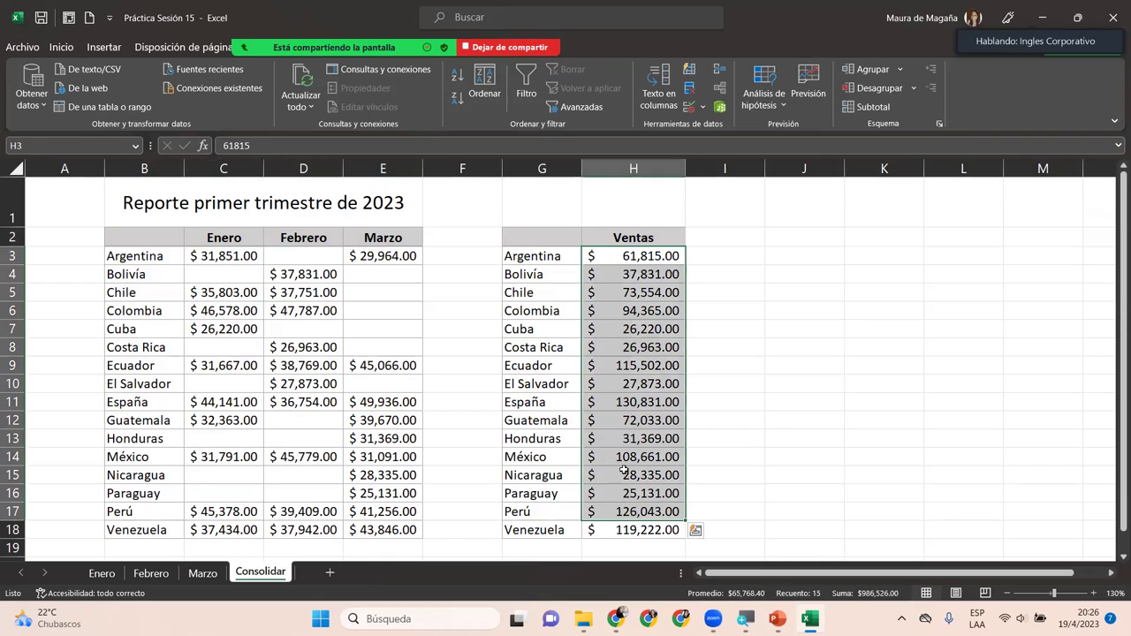
{"action": "left_click", "coordinate": [608, 299]}
{"action": "left_click", "coordinate": [230, 237]}
Step: Point out the Febrero, Marzo and Ventas headings and the Cuba, Colombia and Argentina amounts in the report
{"action": "left_click", "coordinate": [322, 240]}
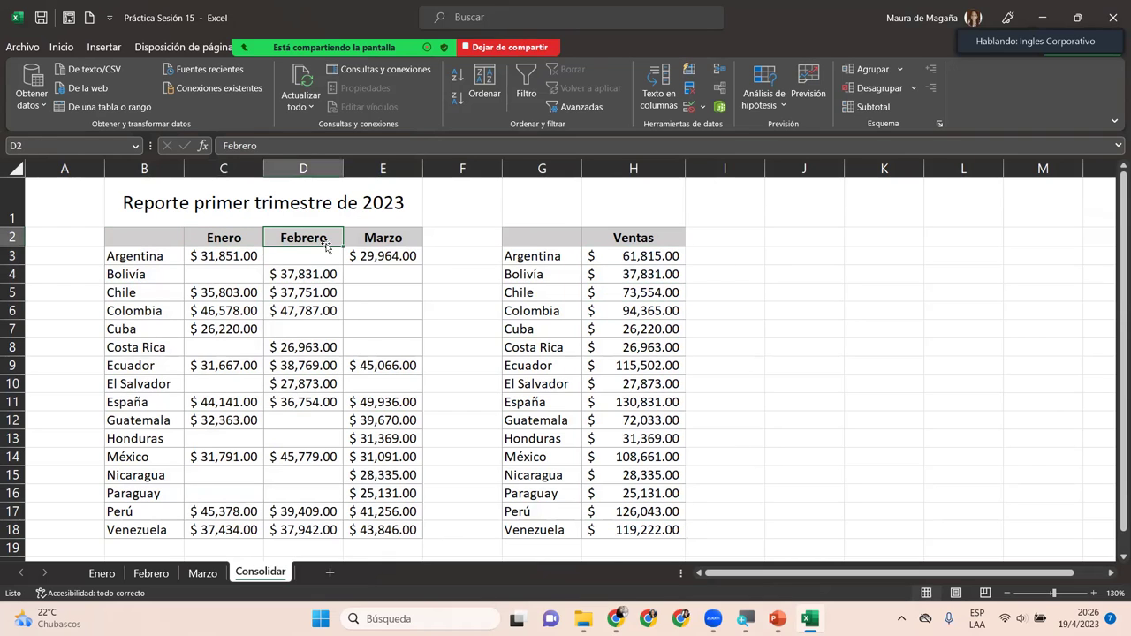
{"action": "left_click", "coordinate": [376, 239]}
{"action": "left_click", "coordinate": [369, 324]}
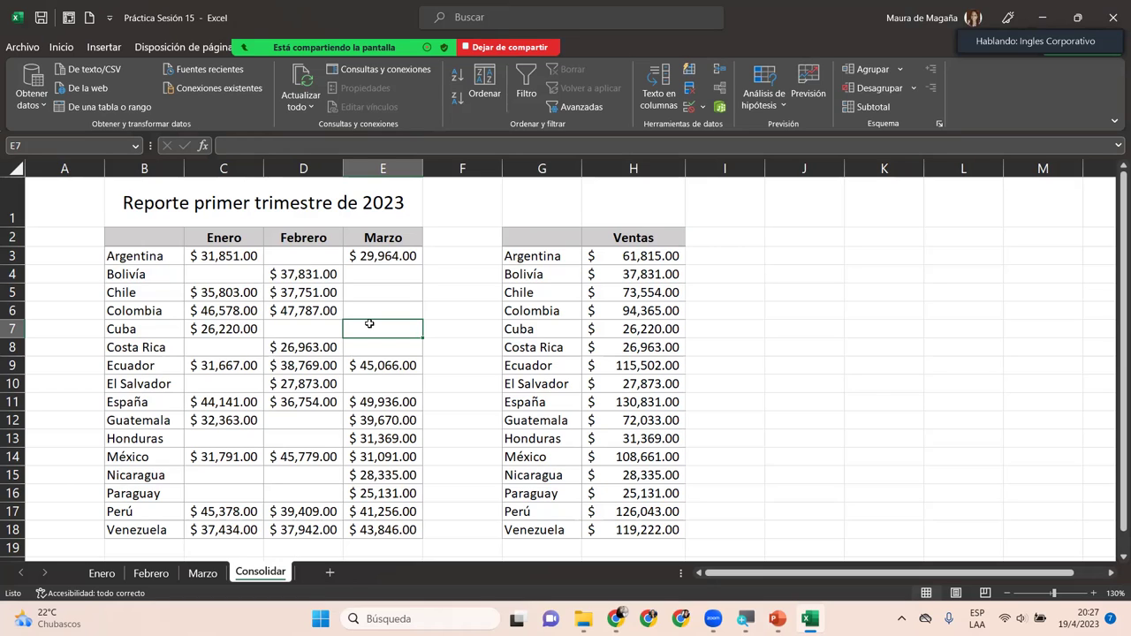
{"action": "left_click", "coordinate": [292, 314]}
{"action": "left_click", "coordinate": [625, 241]}
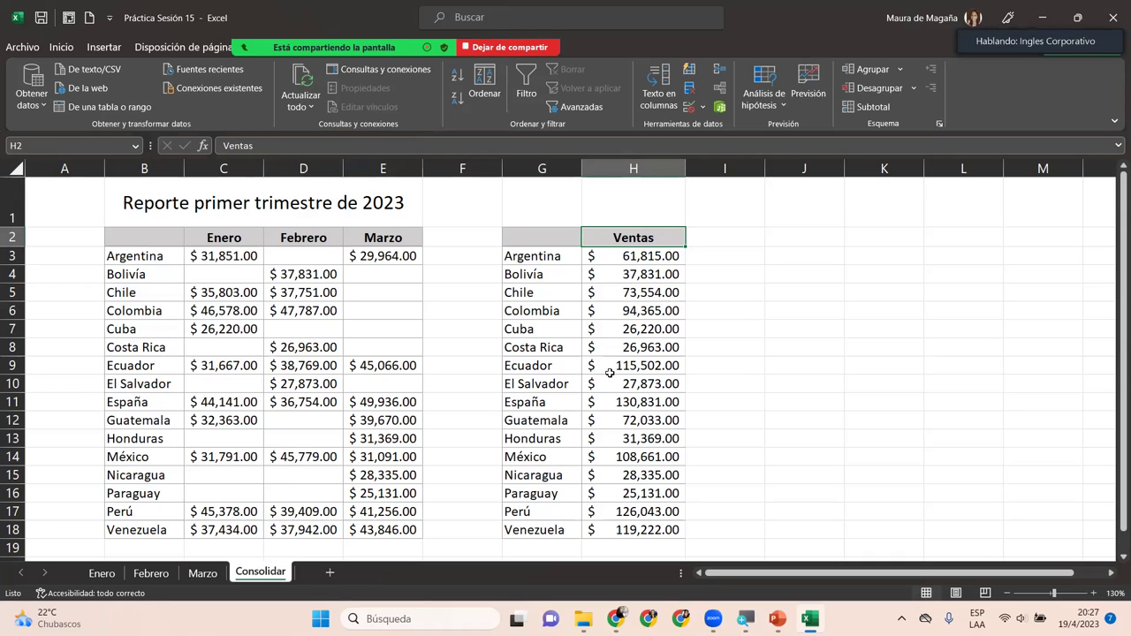
{"action": "left_click", "coordinate": [366, 254]}
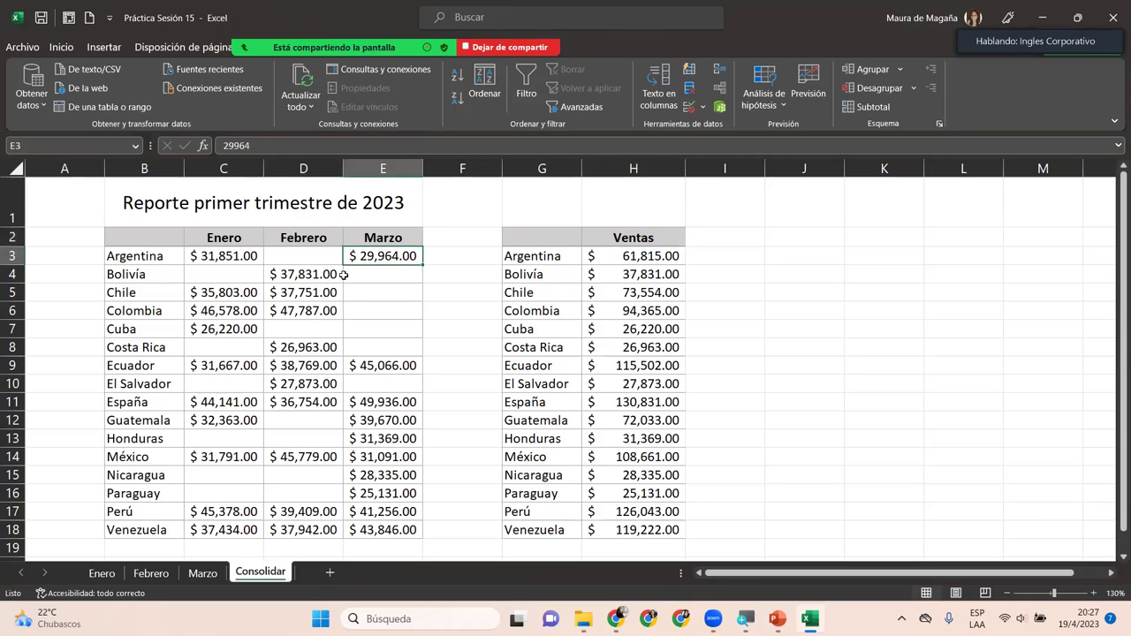
{"action": "left_click", "coordinate": [220, 253]}
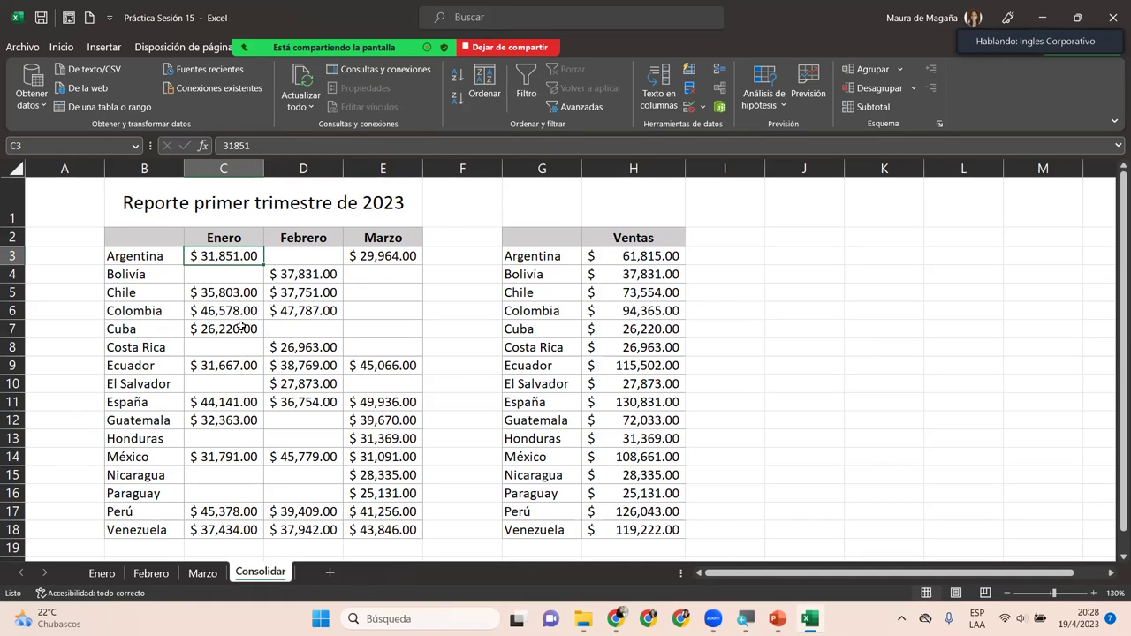
Step: Enter 23585 as Argentina's January amount in B2 on Enero, then return to the Consolidar sheet
{"action": "left_click", "coordinate": [106, 576]}
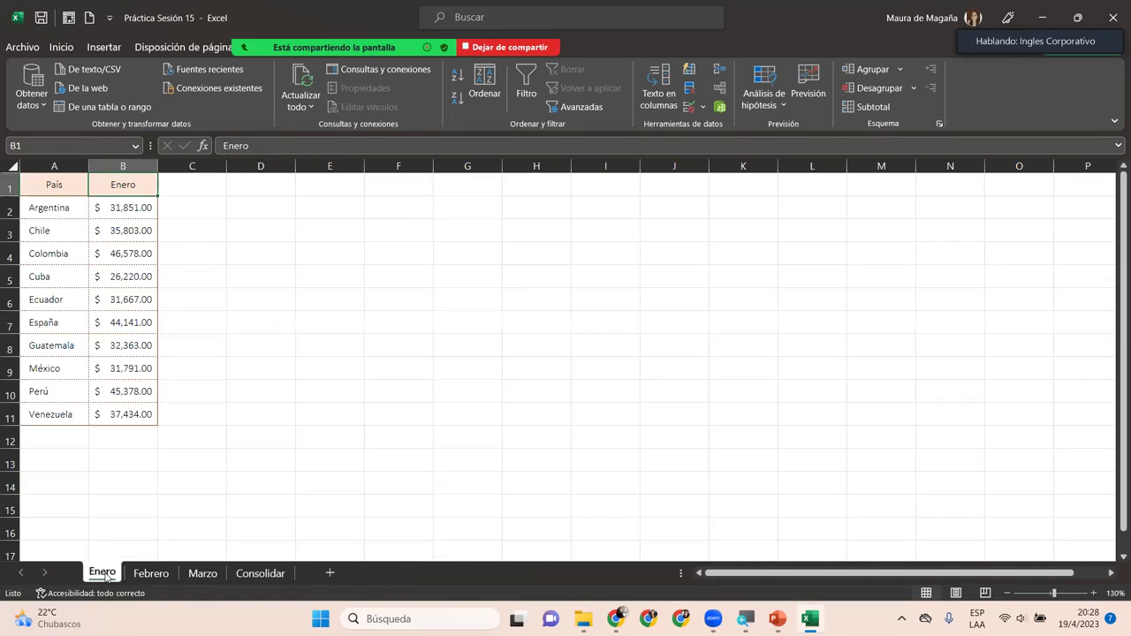
{"action": "left_click", "coordinate": [133, 218]}
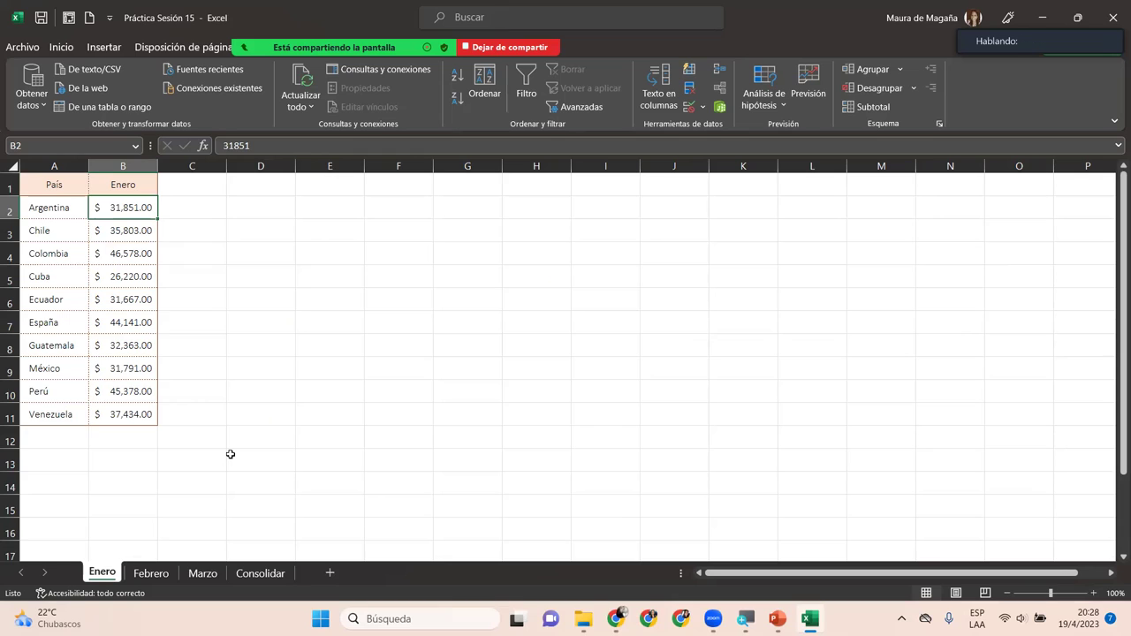
{"action": "type", "text": "23"}
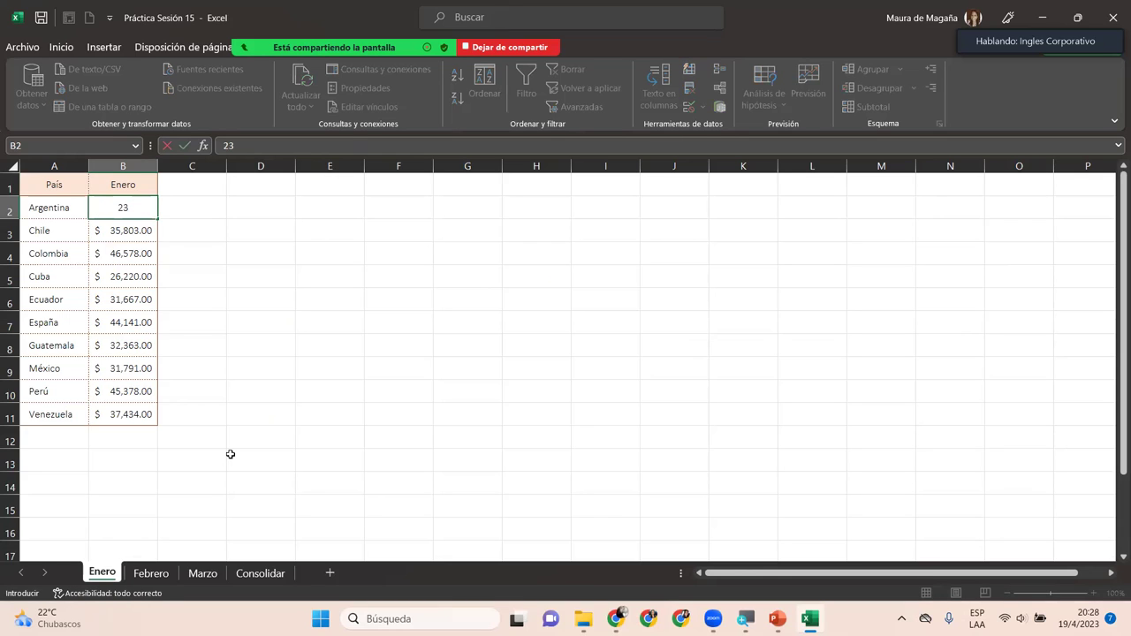
{"action": "type", "text": "585"}
{"action": "key", "text": "Return"}
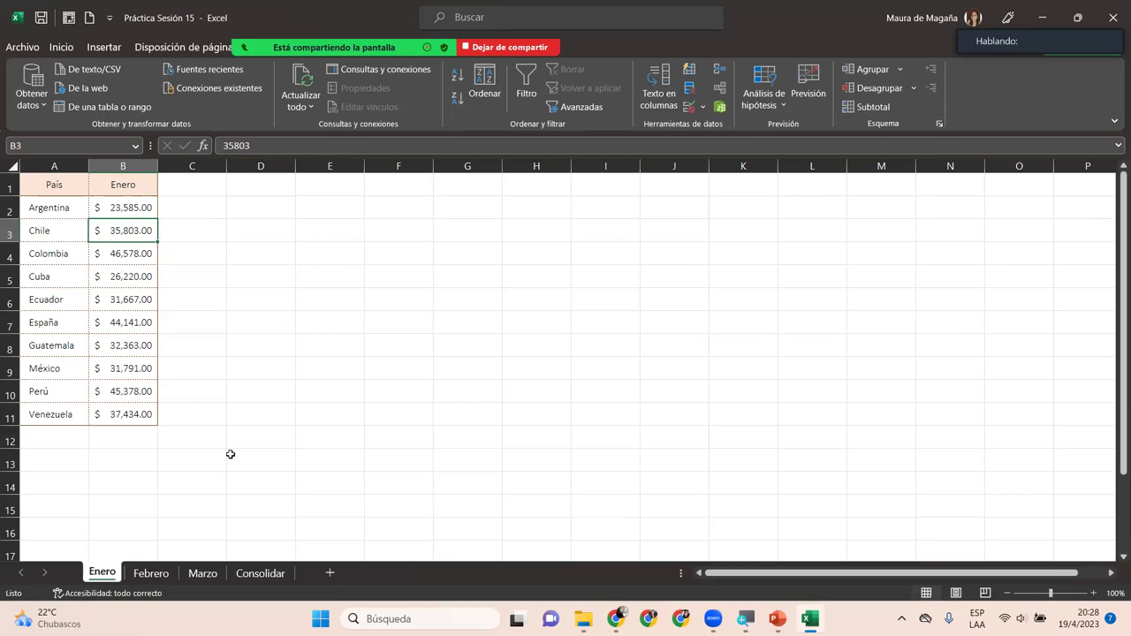
{"action": "left_click", "coordinate": [256, 574]}
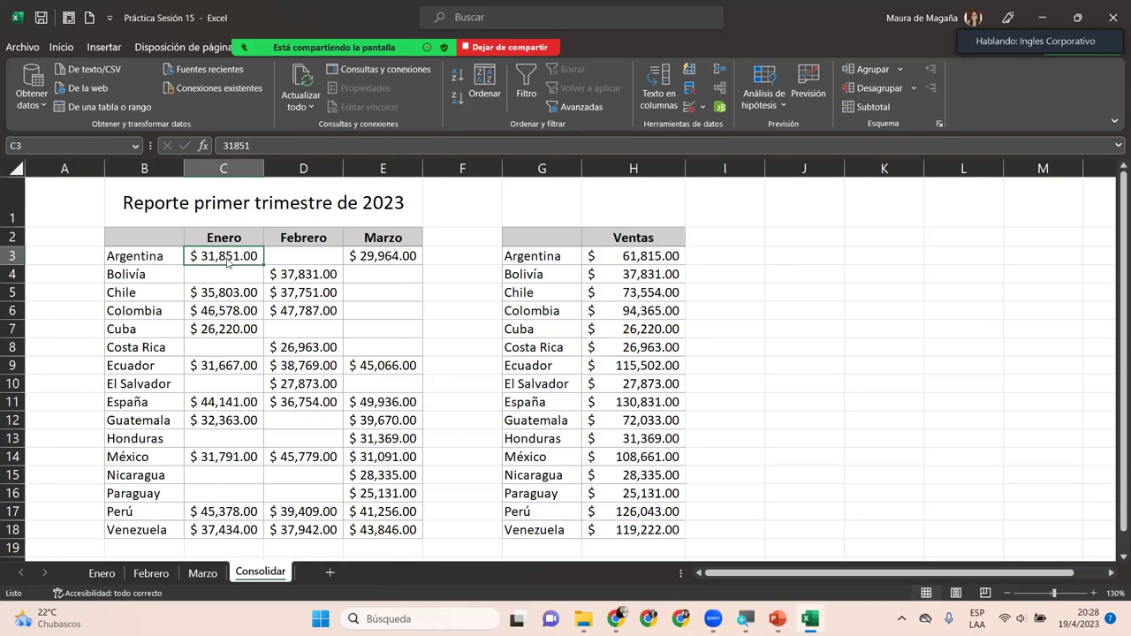
Step: Re-run Consolidar from the report's top-left cell so Argentina's Enero amount shows $23,585.00
{"action": "right_click", "coordinate": [227, 258]}
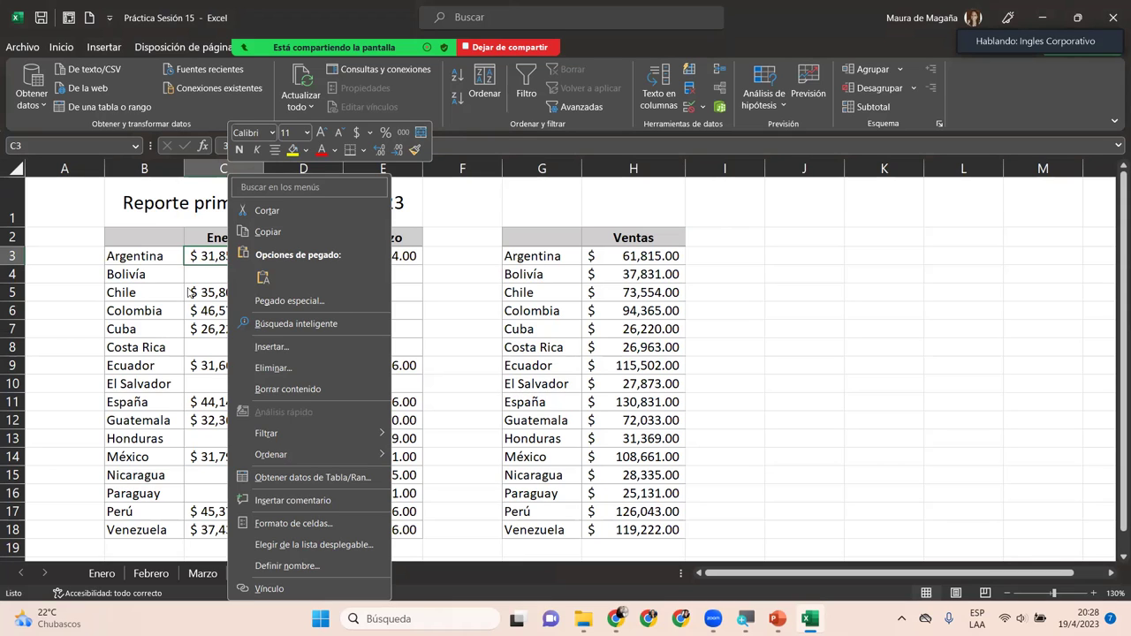
{"action": "left_click", "coordinate": [176, 402]}
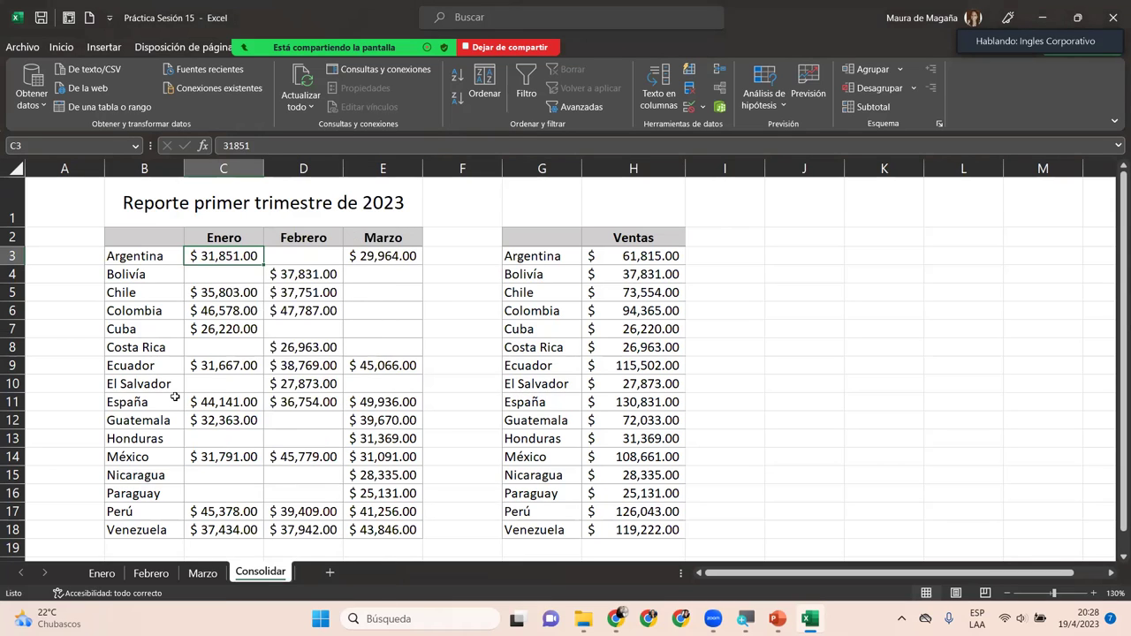
{"action": "left_click", "coordinate": [148, 257]}
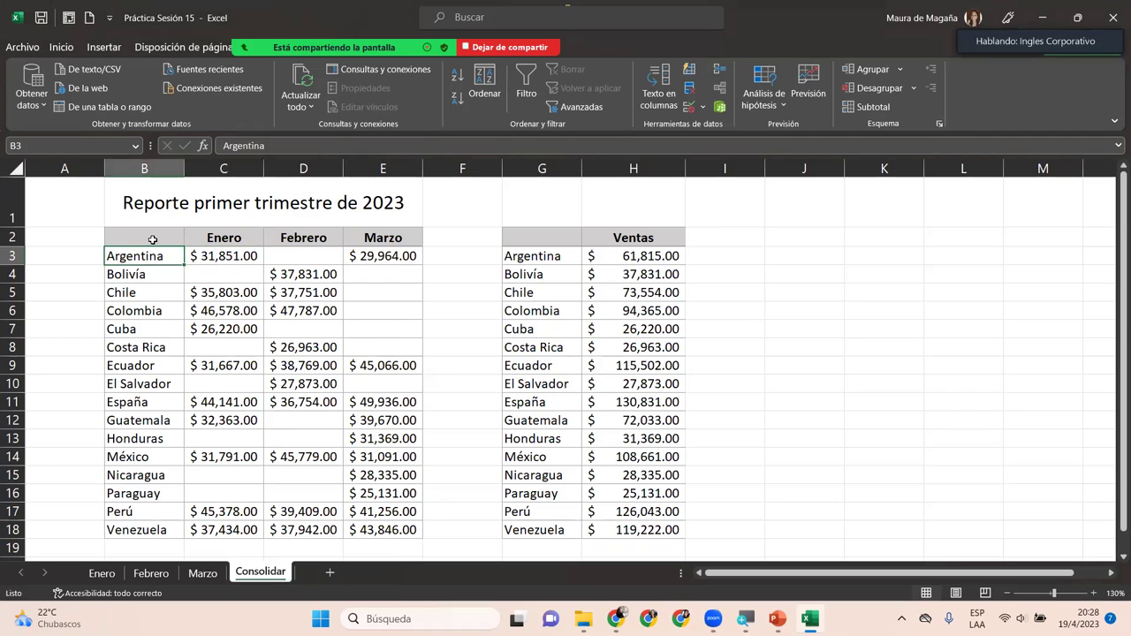
{"action": "left_click", "coordinate": [151, 237]}
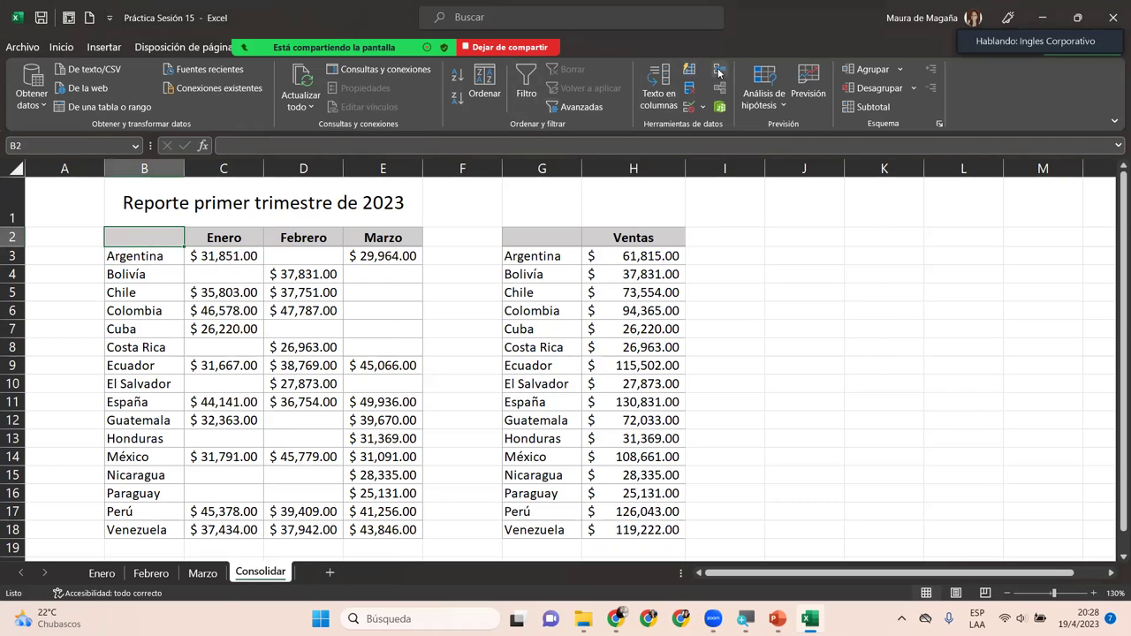
{"action": "left_click", "coordinate": [719, 72]}
{"action": "left_click", "coordinate": [749, 434]}
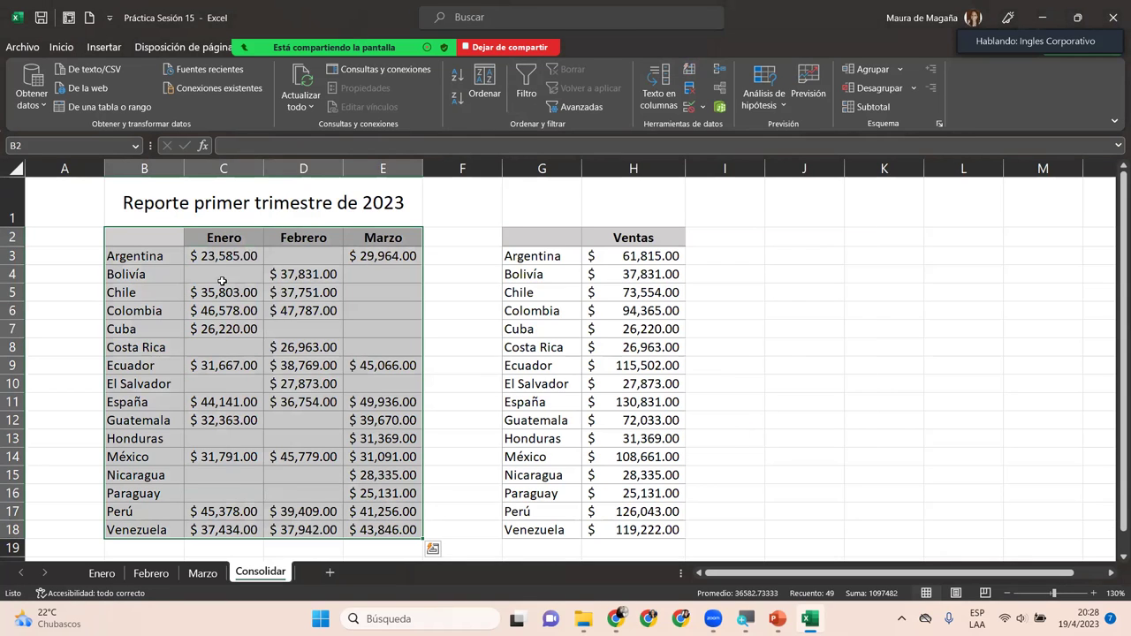
{"action": "left_click", "coordinate": [234, 254]}
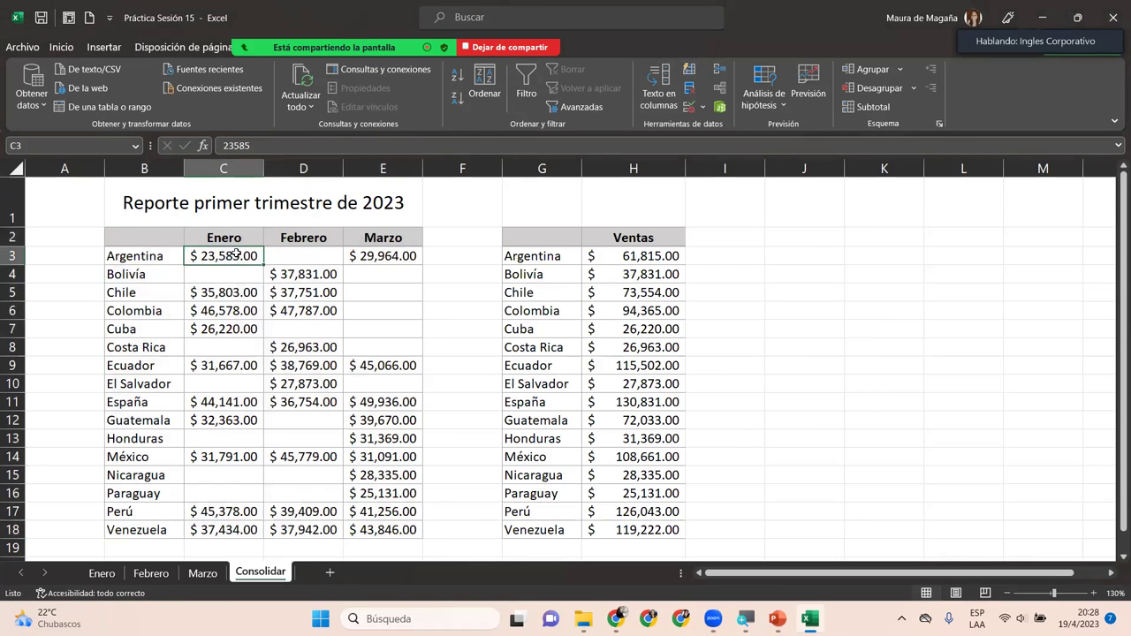
{"action": "left_click", "coordinate": [380, 530]}
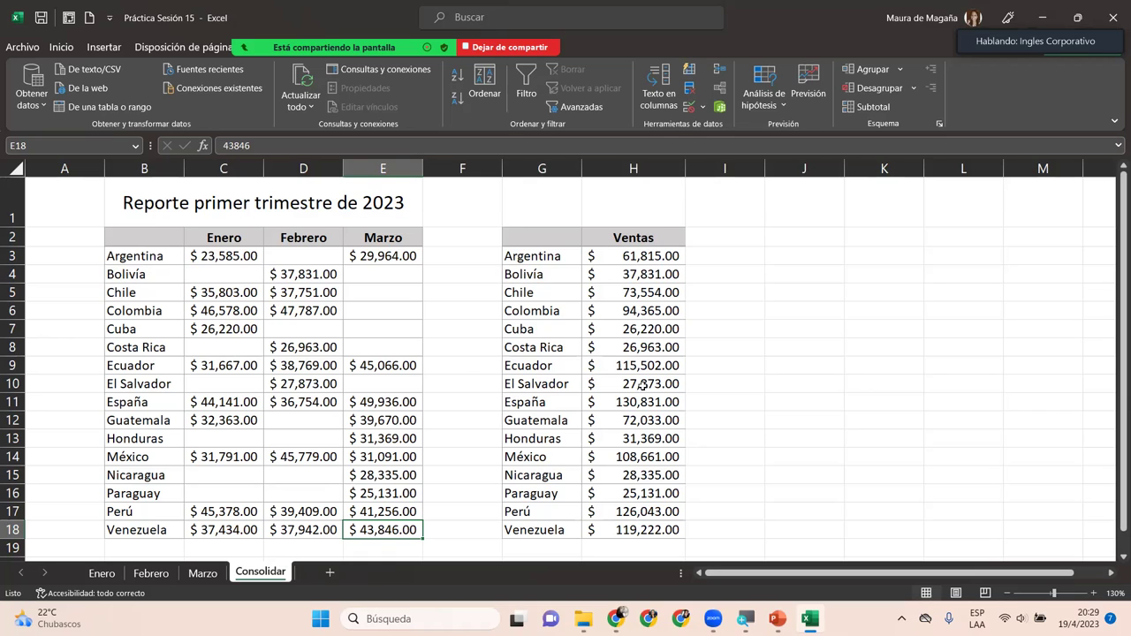
{"action": "left_click_drag", "start_coordinate": [570, 243], "coordinate": [652, 530]}
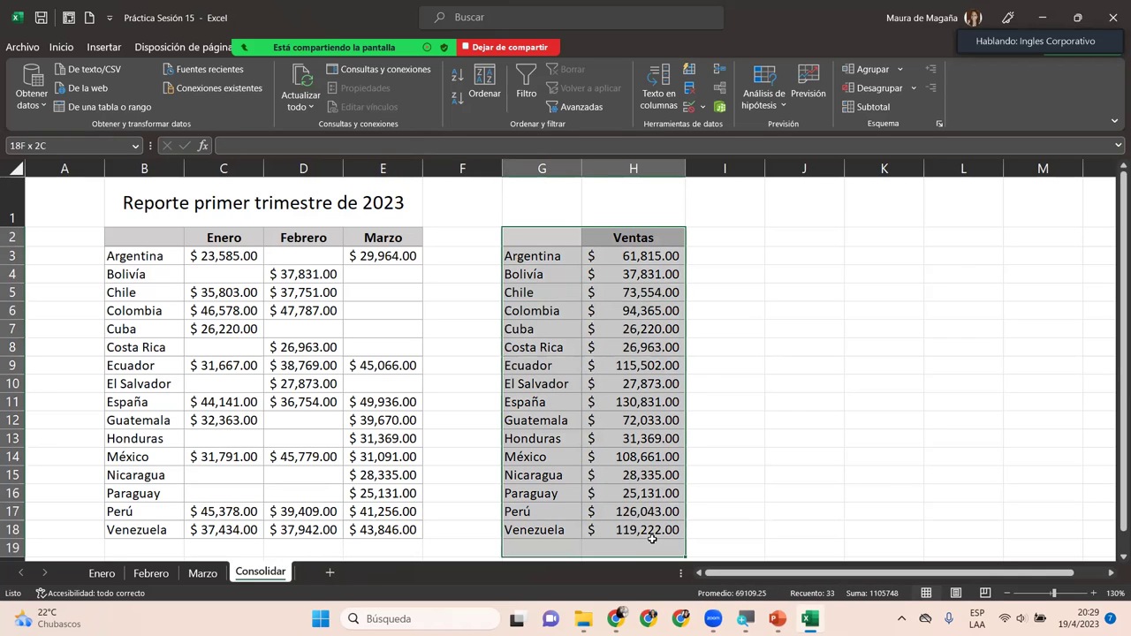
{"action": "left_click", "coordinate": [631, 242]}
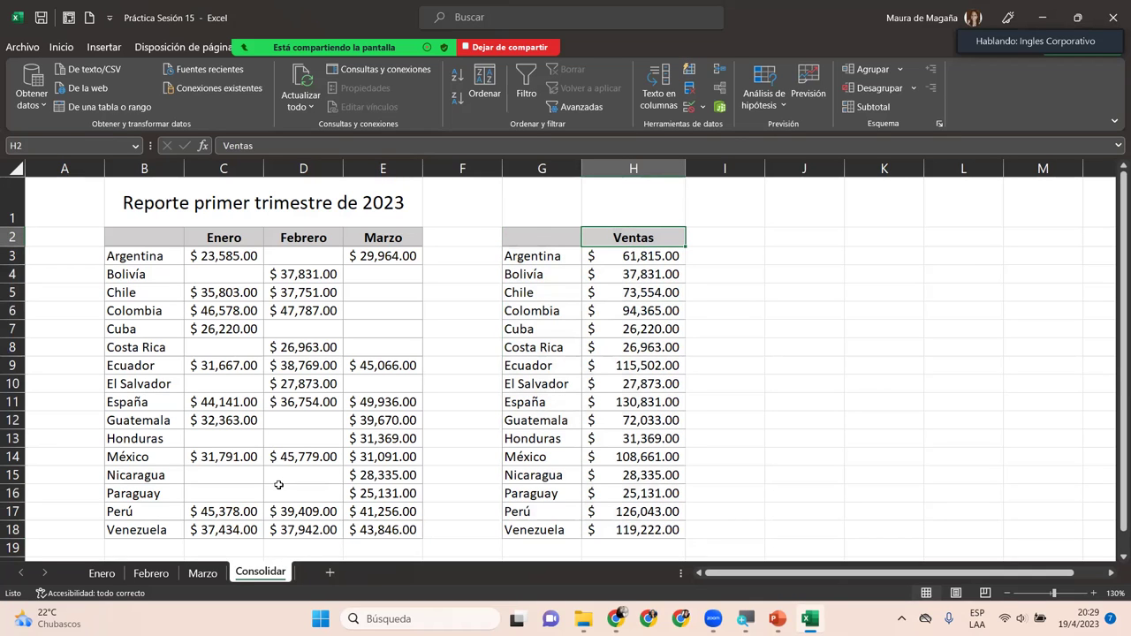
Step: Rename the B1 header on the Enero sheet to Ventas
{"action": "left_click", "coordinate": [101, 574]}
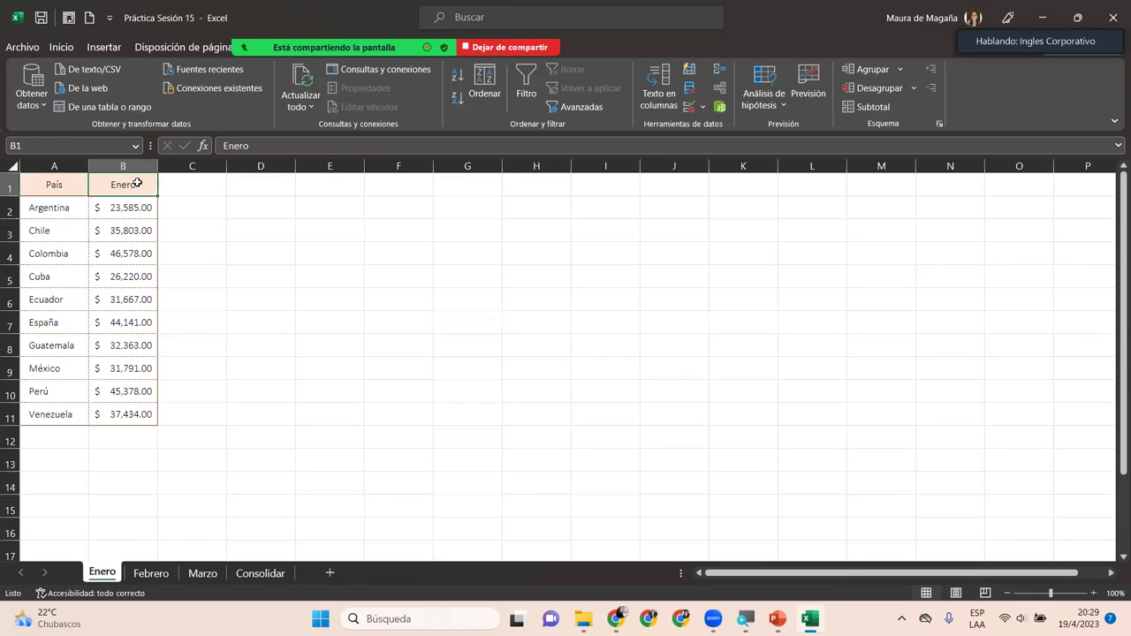
{"action": "type", "text": "ven"}
{"action": "key", "text": "BackSpace"}
{"action": "key", "text": "BackSpace"}
{"action": "key", "text": "BackSpace"}
{"action": "type", "text": "Ventas"}
{"action": "key", "text": "Return"}
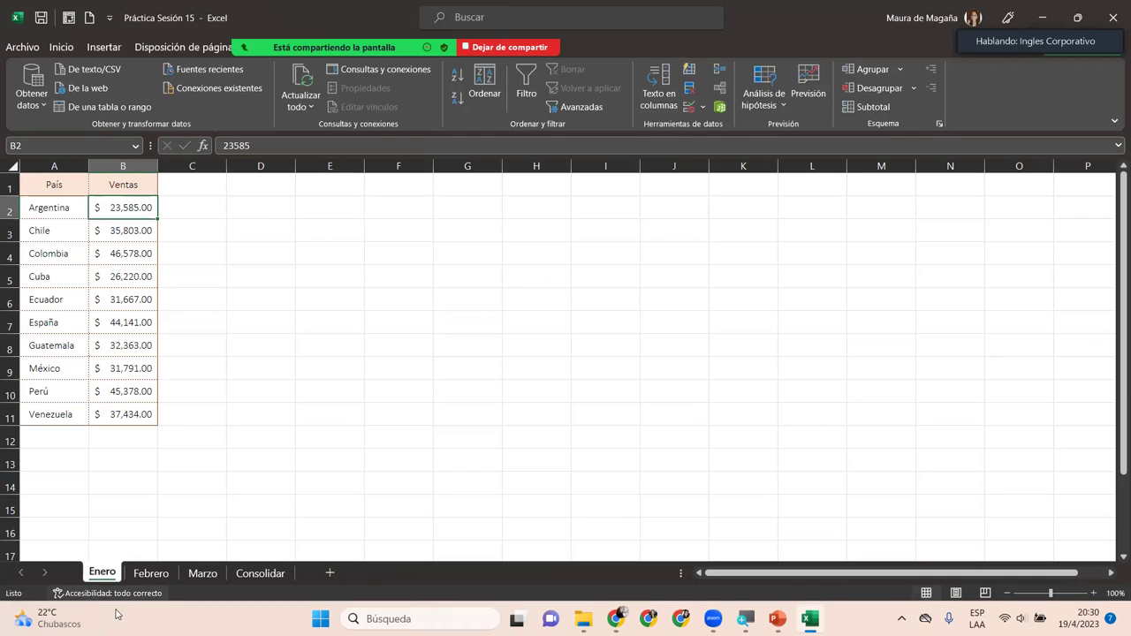
Step: Rename the B1 header to Ventas on the Febrero and Marzo sheets
{"action": "left_click", "coordinate": [151, 574]}
{"action": "left_click", "coordinate": [118, 186]}
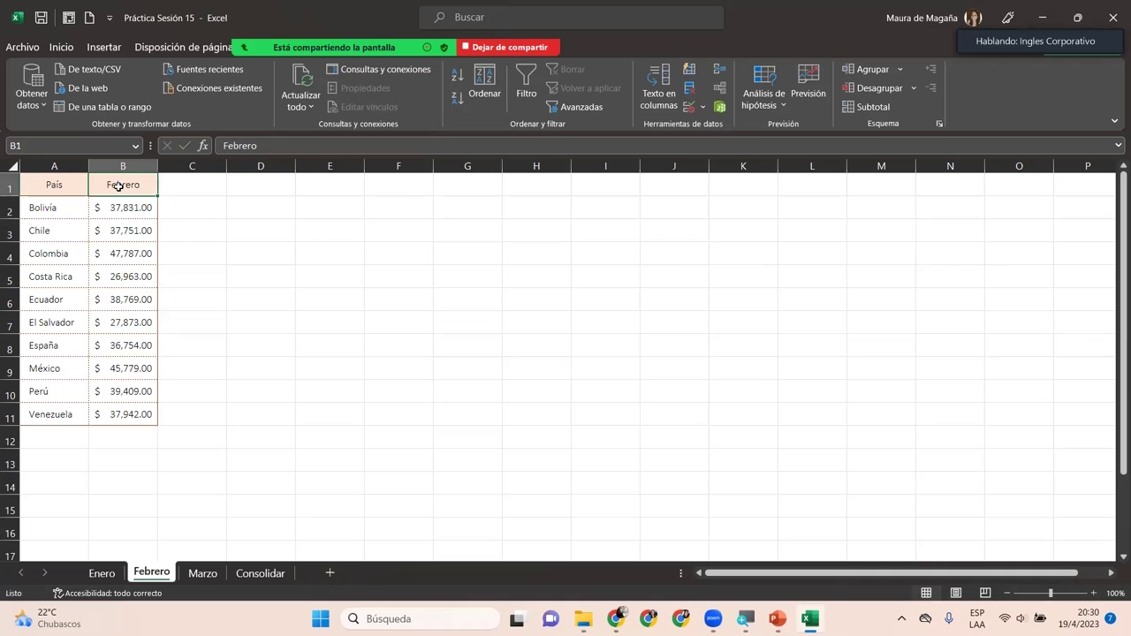
{"action": "type", "text": "Ventas"}
{"action": "key", "text": "Return"}
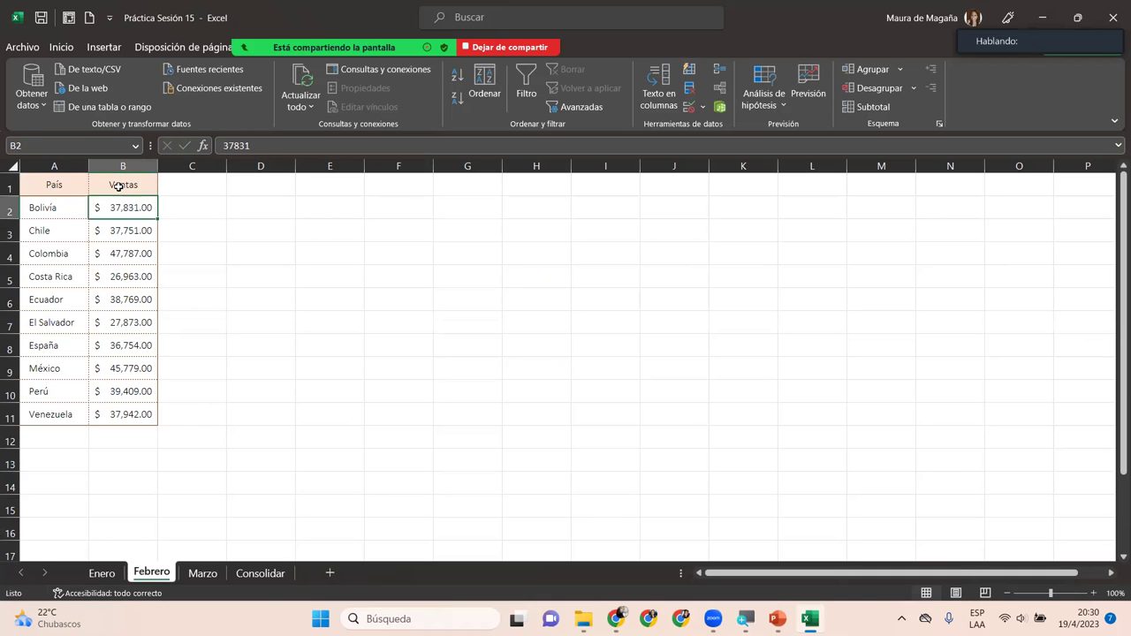
{"action": "left_click", "coordinate": [211, 576]}
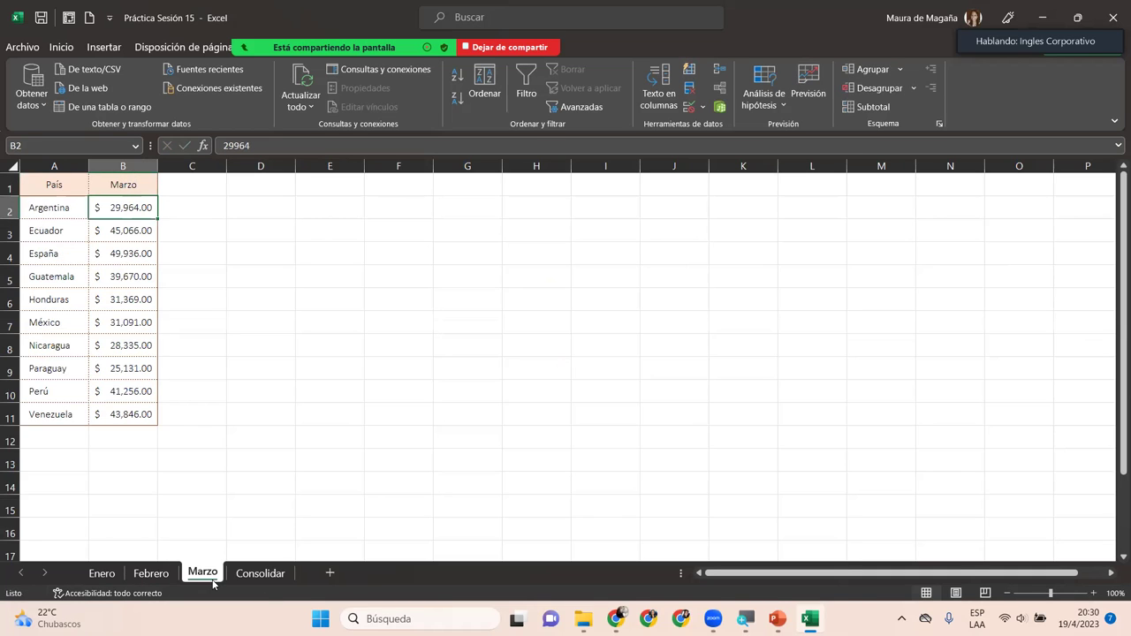
{"action": "left_click", "coordinate": [108, 184]}
{"action": "type", "text": "Ventas"}
{"action": "key", "text": "Return"}
Step: Check that the Ventas header appears in B1 on Enero, Febrero and Marzo
{"action": "left_click", "coordinate": [110, 573]}
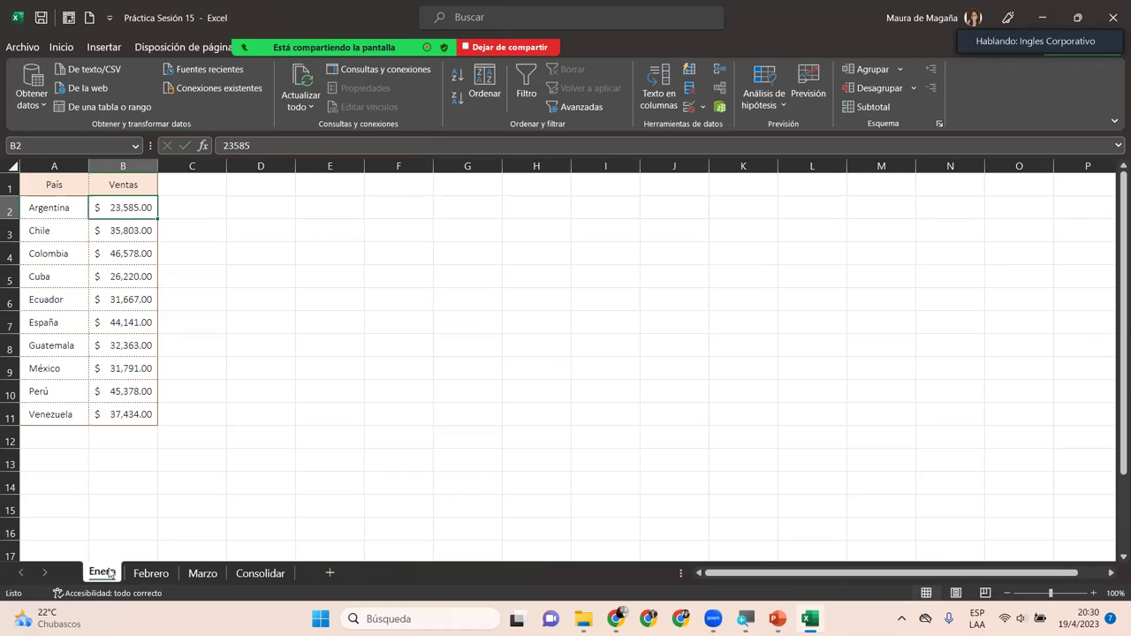
{"action": "left_click", "coordinate": [125, 189]}
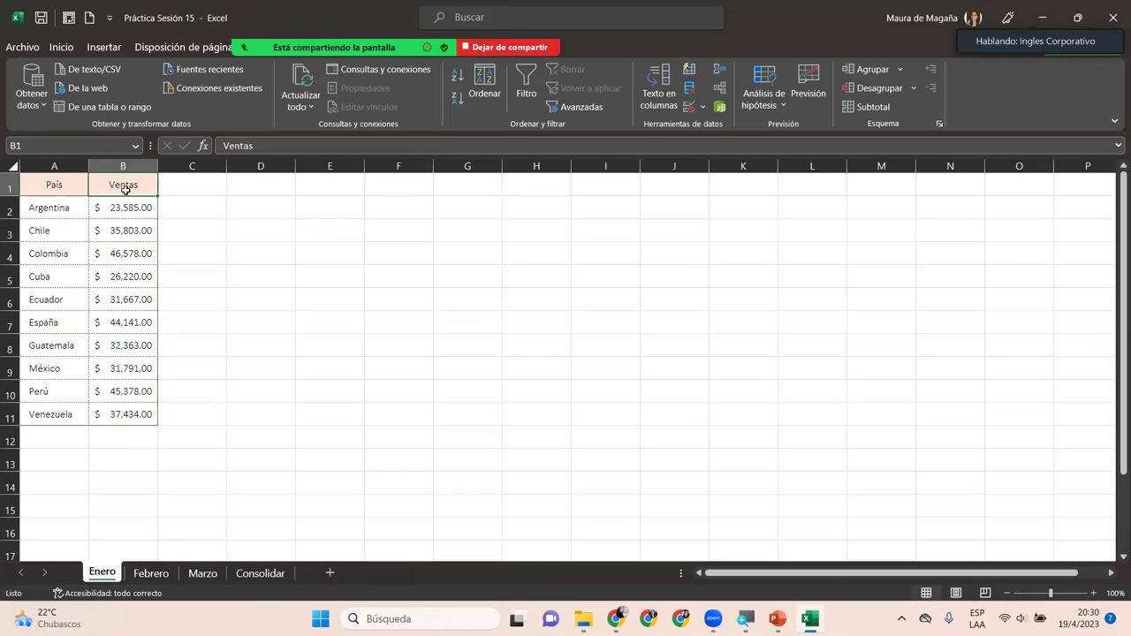
{"action": "left_click", "coordinate": [159, 575]}
{"action": "left_click", "coordinate": [135, 178]}
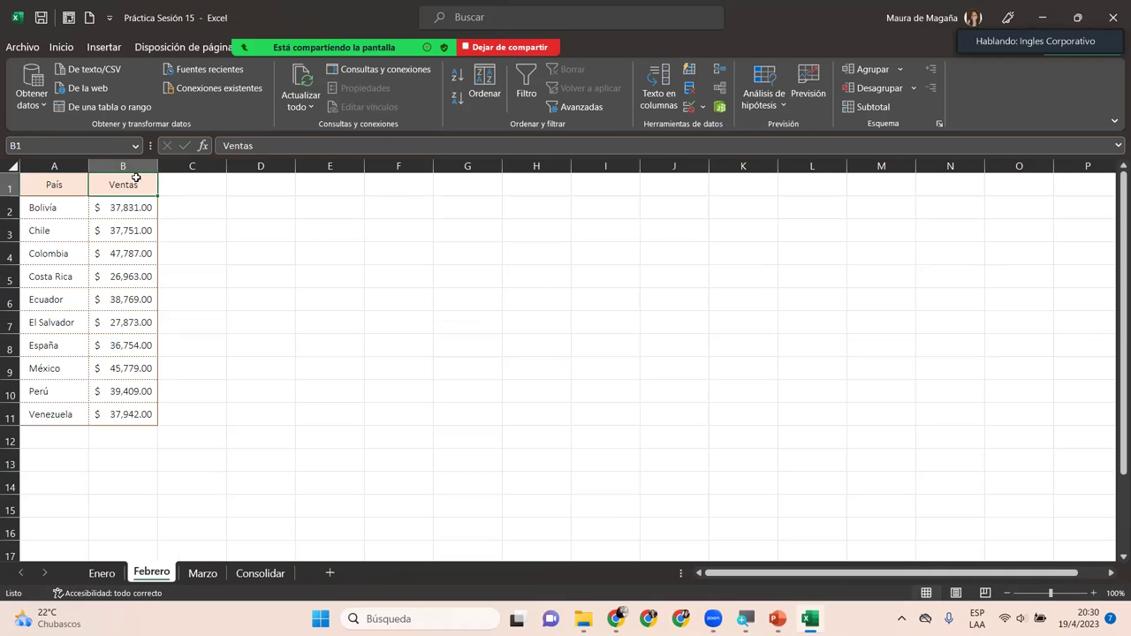
{"action": "left_click", "coordinate": [211, 574]}
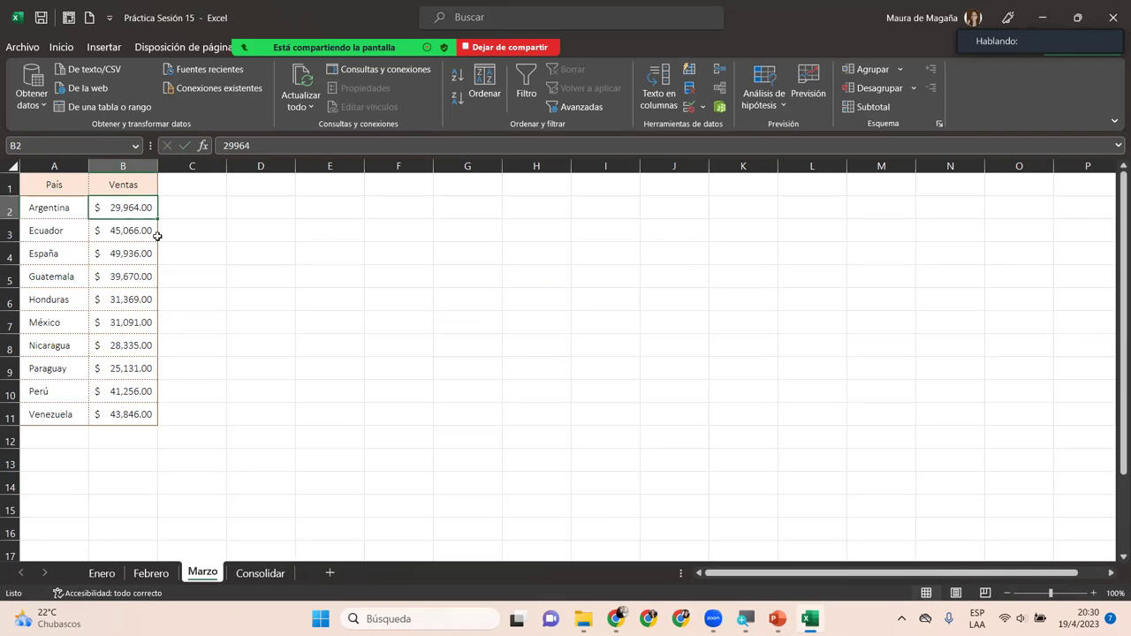
{"action": "left_click", "coordinate": [143, 190]}
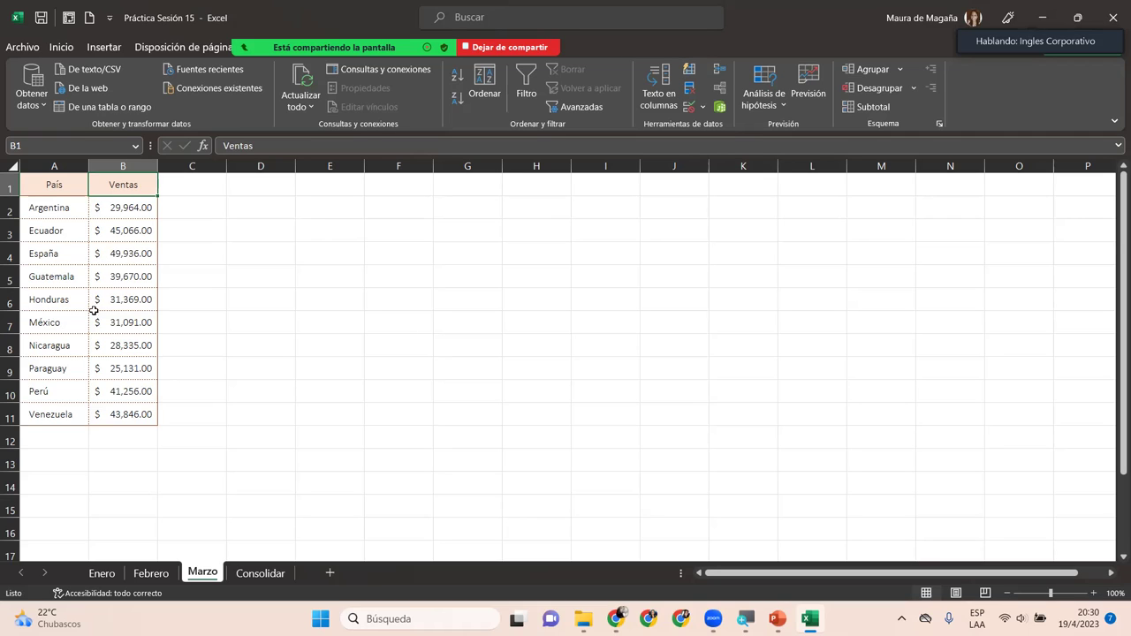
Step: On the Consolidar sheet, highlight the monthly sales columns and then the Ventas totals table
{"action": "left_click", "coordinate": [245, 575]}
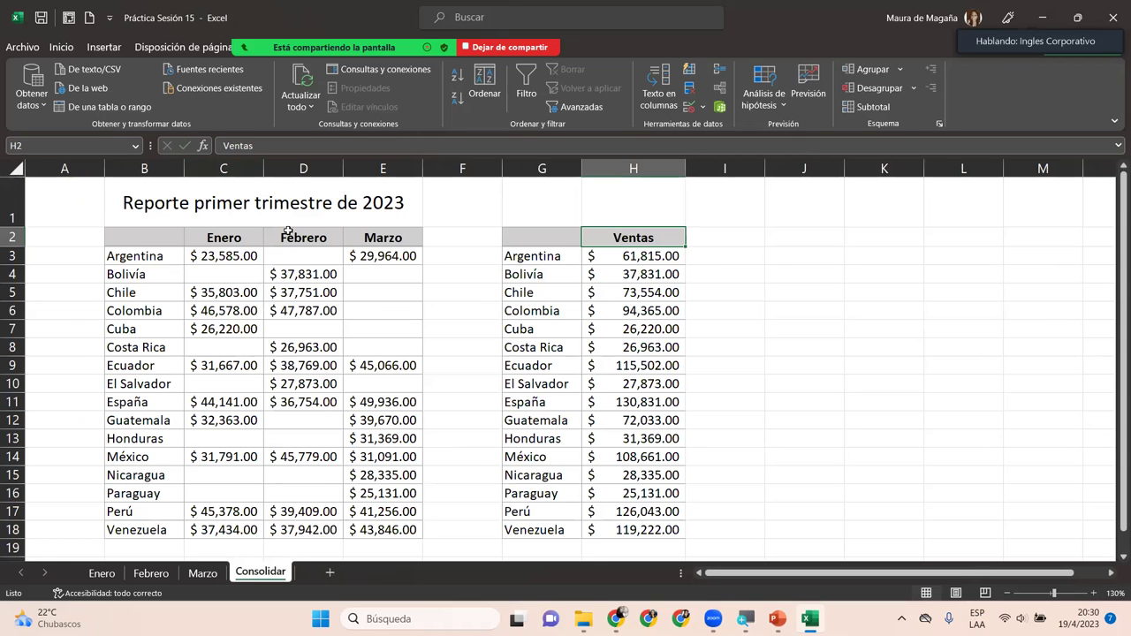
{"action": "left_click_drag", "start_coordinate": [214, 237], "coordinate": [394, 470]}
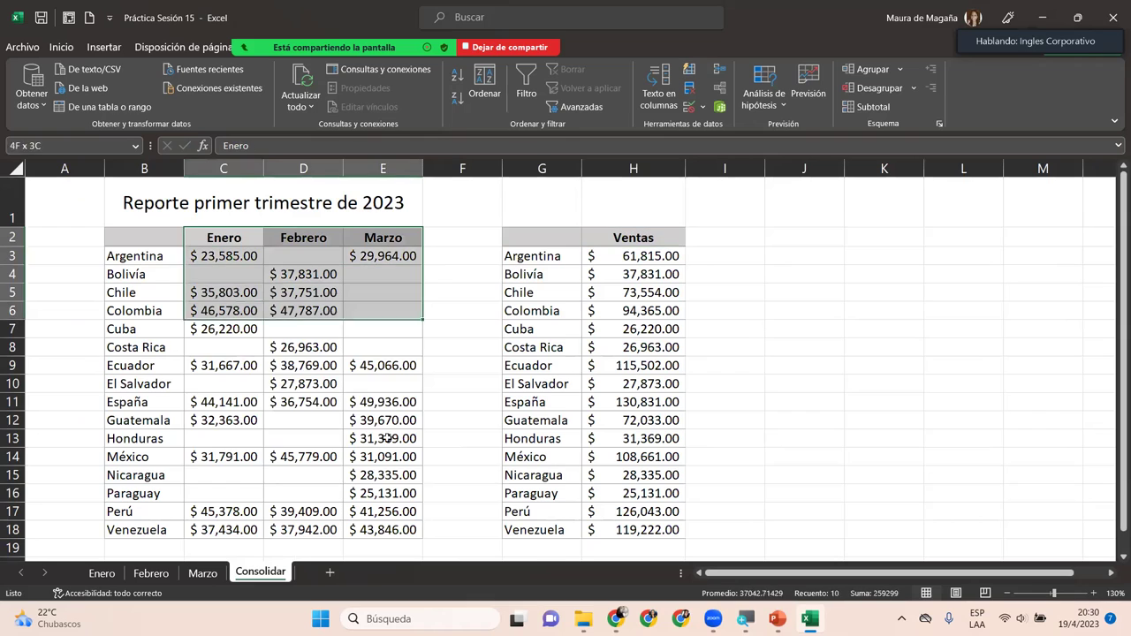
{"action": "left_click", "coordinate": [222, 238]}
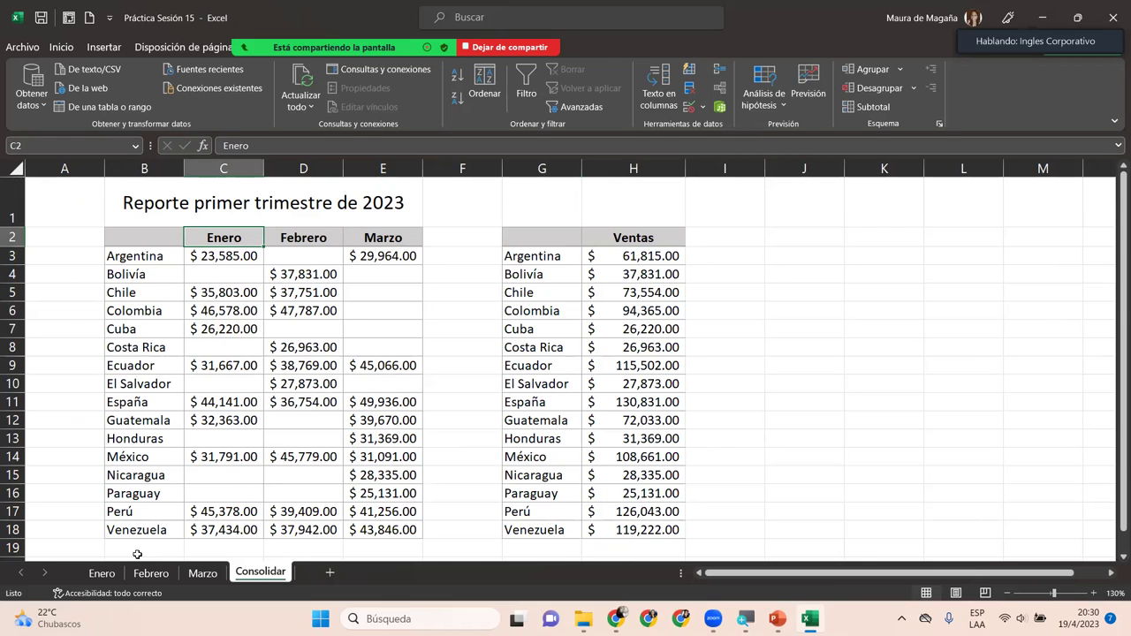
{"action": "left_click_drag", "start_coordinate": [557, 235], "coordinate": [543, 276]}
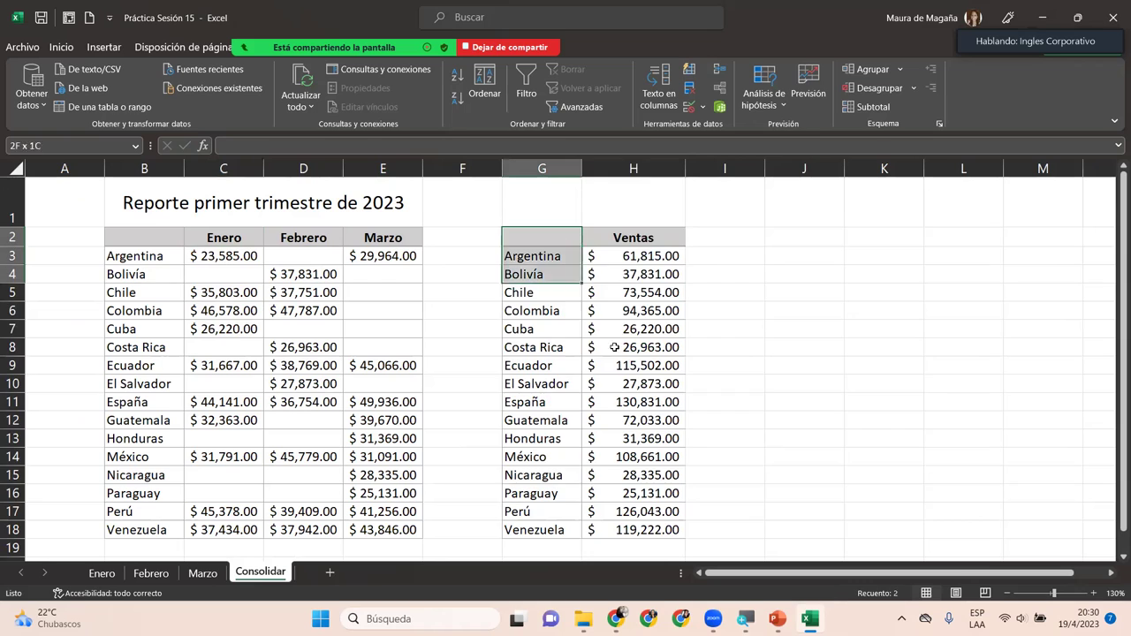
{"action": "left_click_drag", "start_coordinate": [614, 347], "coordinate": [669, 517]}
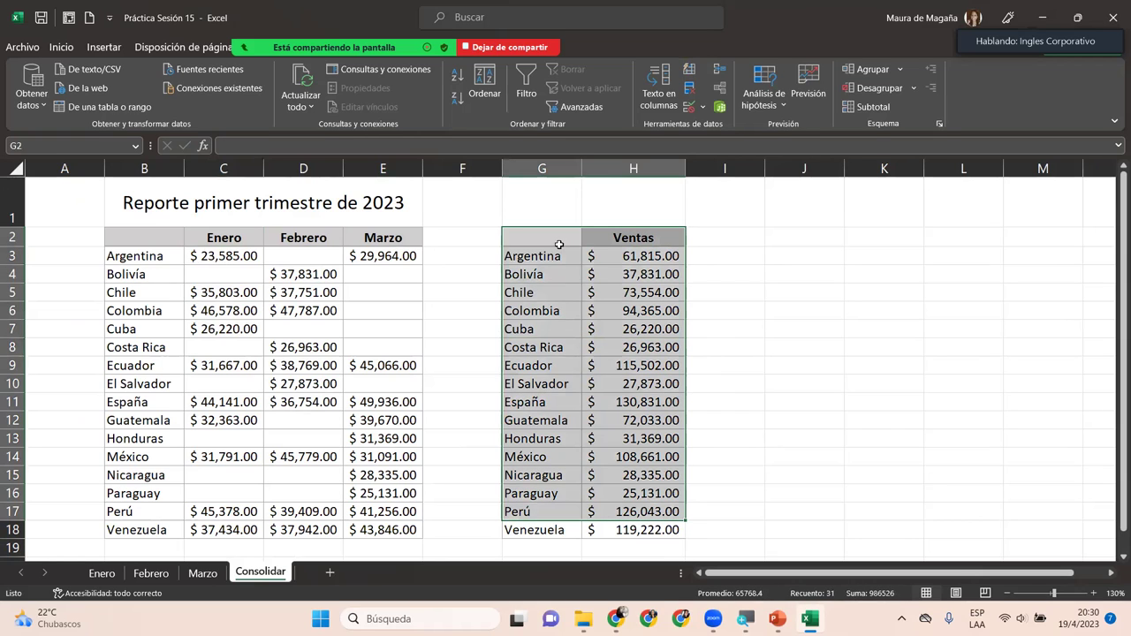
{"action": "left_click", "coordinate": [559, 244]}
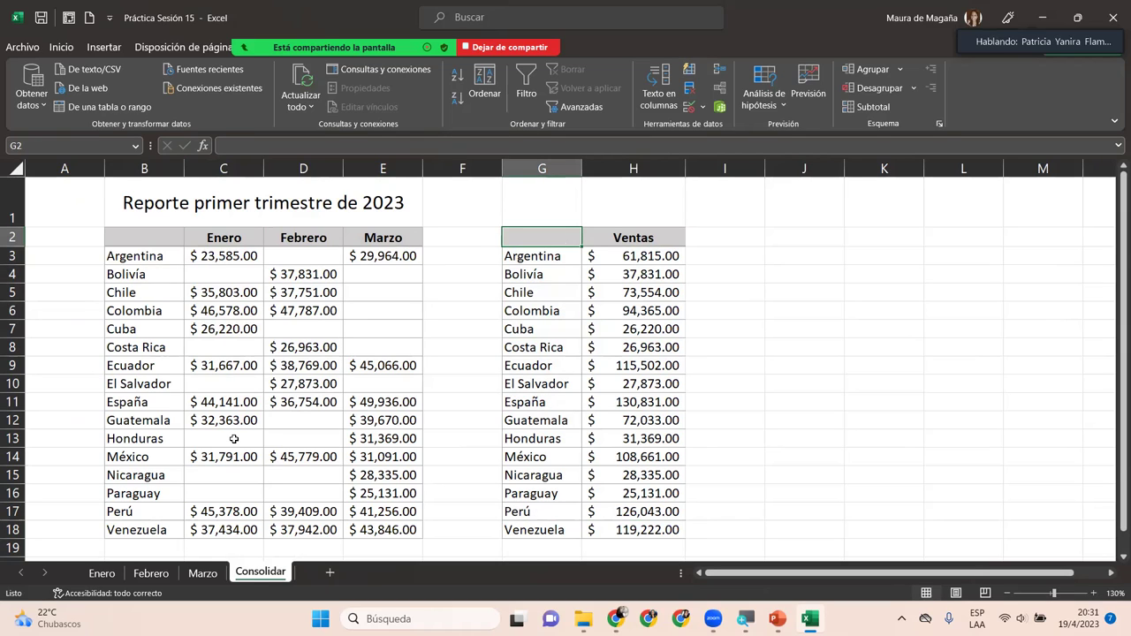
Step: Add a new sheet and name it 'Consolidación con vínculos'
{"action": "left_click", "coordinate": [330, 574]}
{"action": "double_click", "coordinate": [320, 573]}
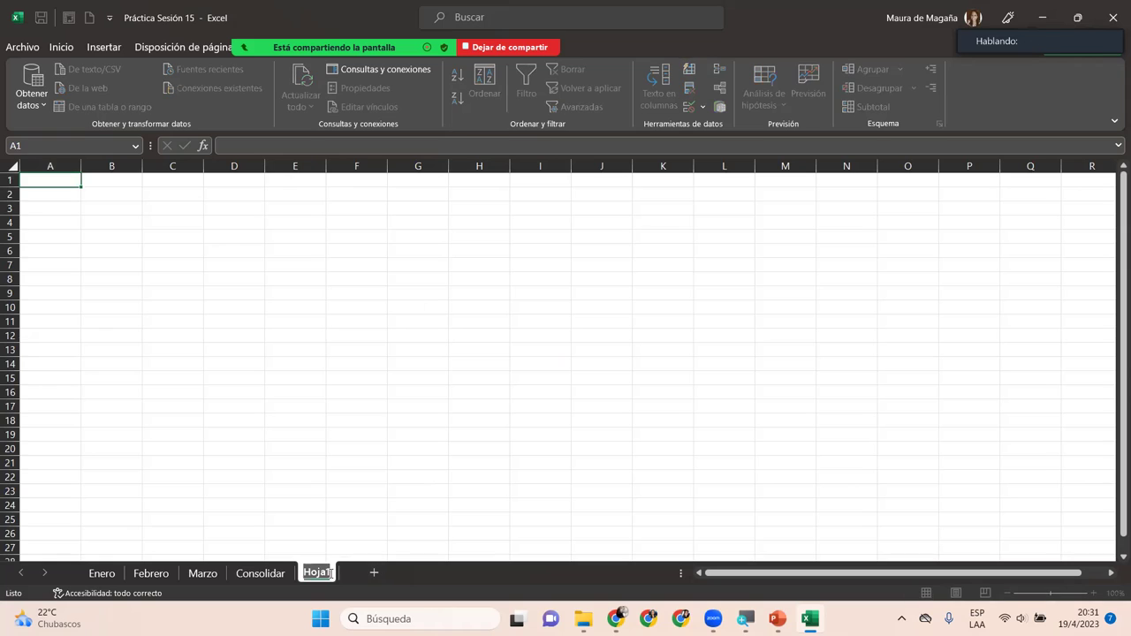
{"action": "type", "text": "Consolidación con vínculos"}
{"action": "key", "text": "Return"}
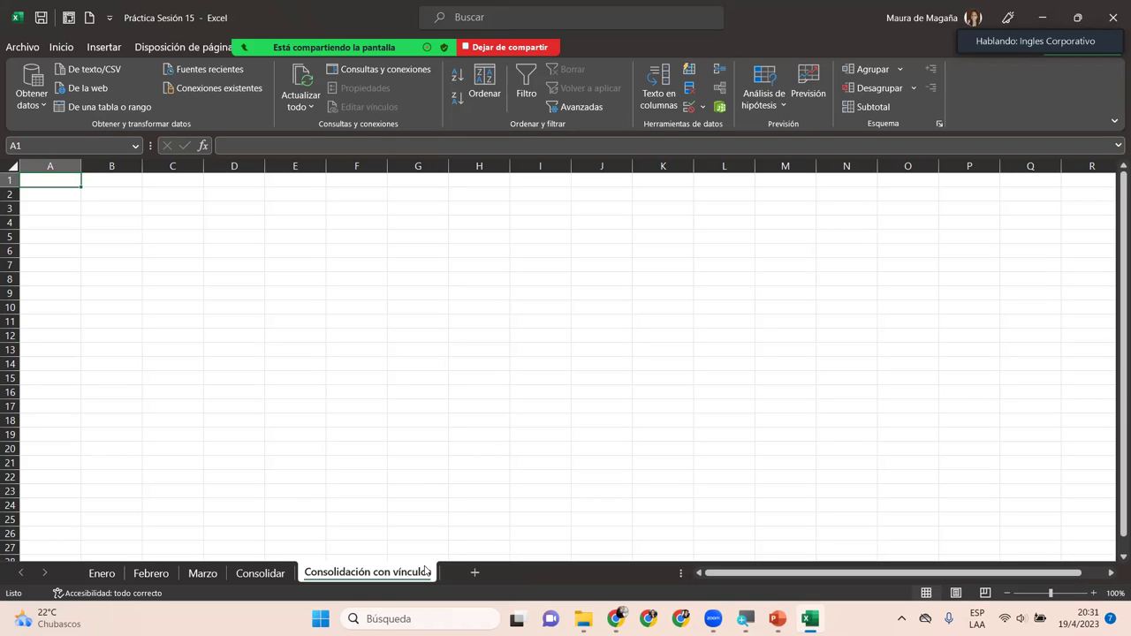
Step: Select B2 on the new sheet as the destination and open Datos > Consolidar
{"action": "left_click", "coordinate": [114, 197]}
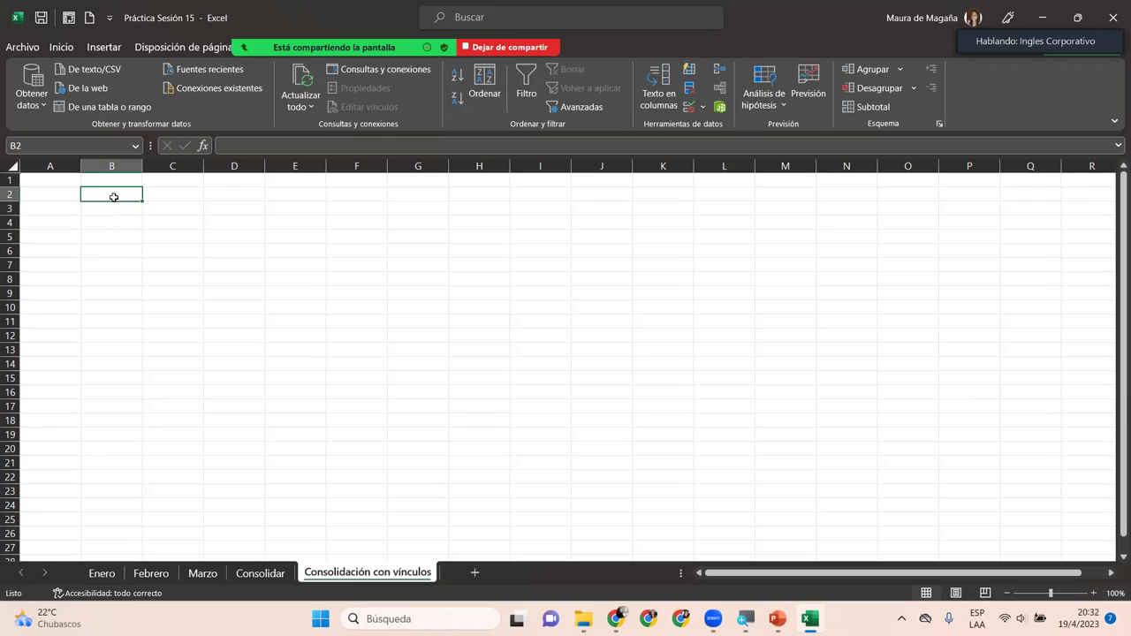
{"action": "left_click", "coordinate": [66, 181]}
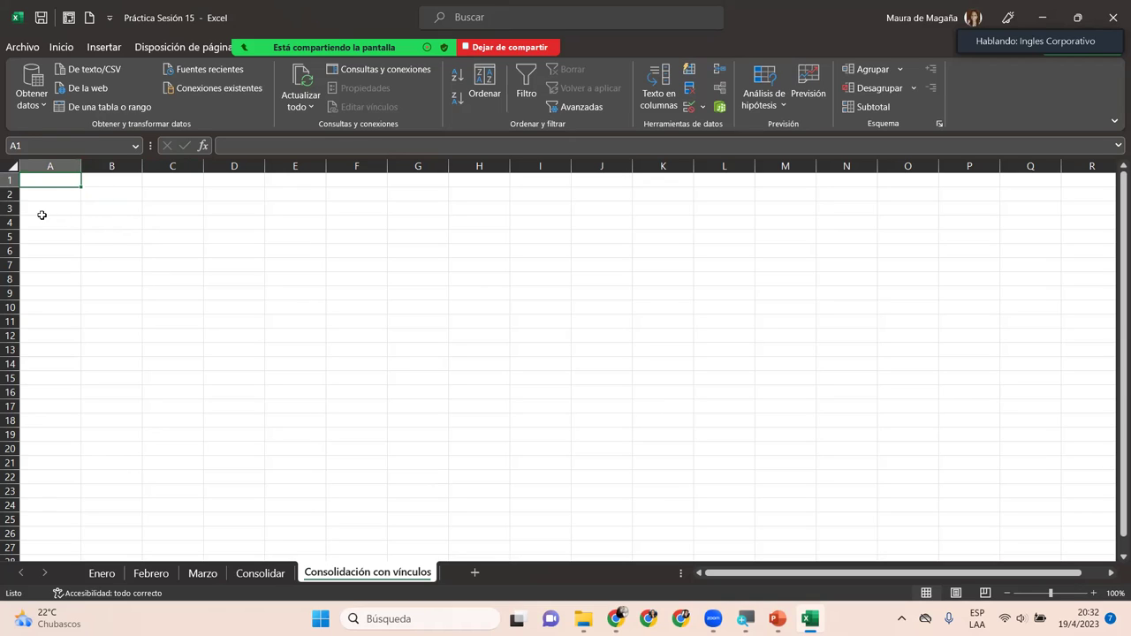
{"action": "left_click", "coordinate": [101, 197]}
{"action": "left_click", "coordinate": [148, 208]}
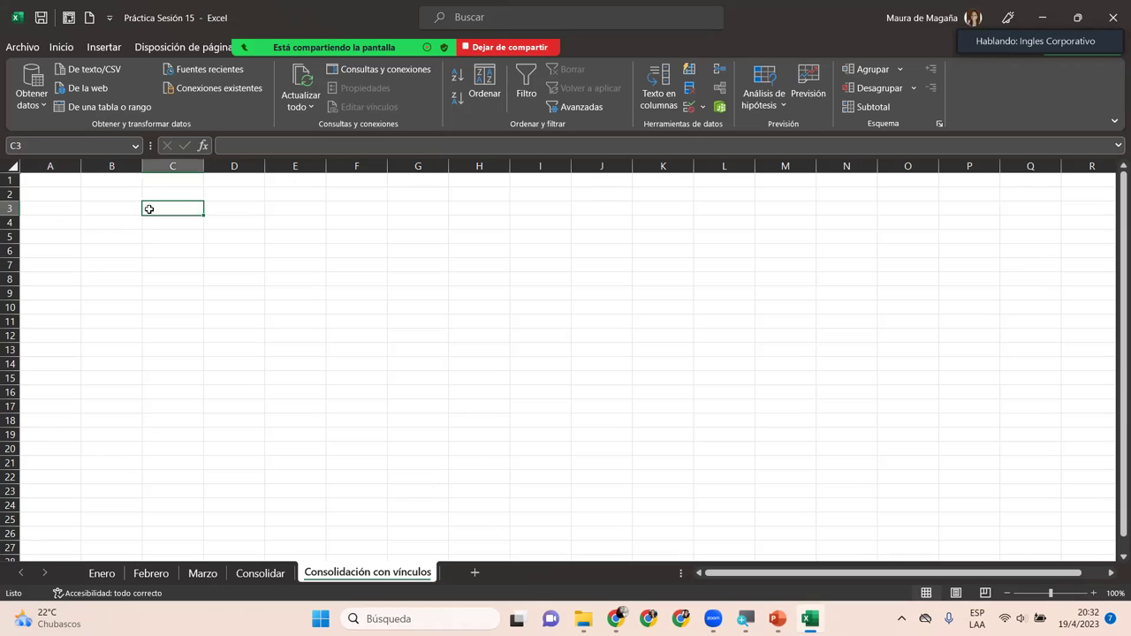
{"action": "left_click", "coordinate": [97, 194]}
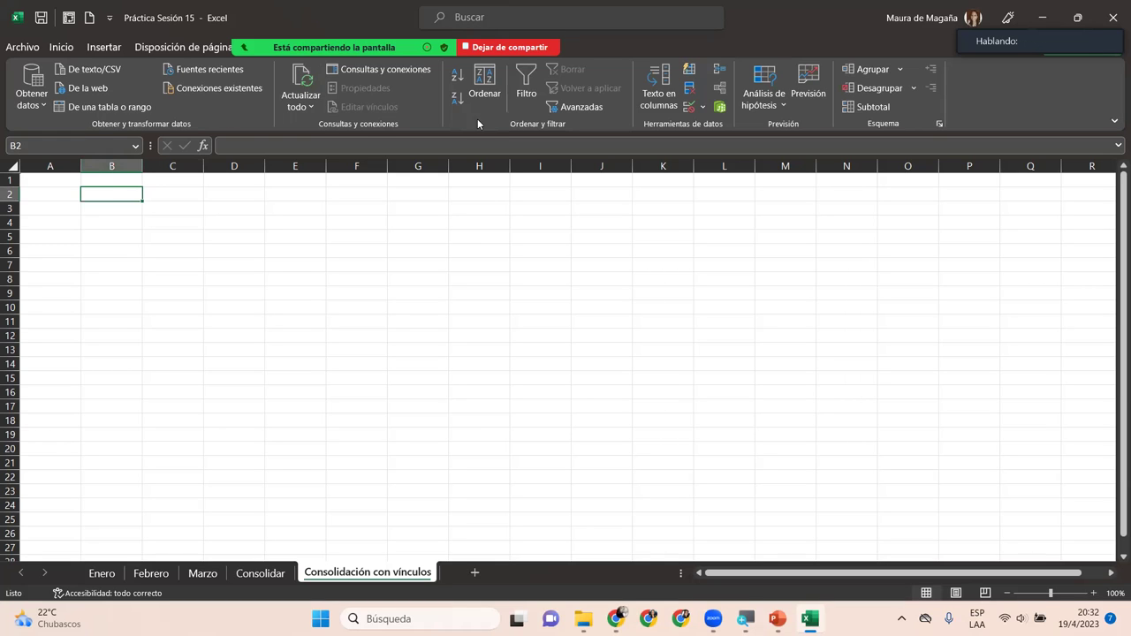
{"action": "left_click", "coordinate": [720, 69]}
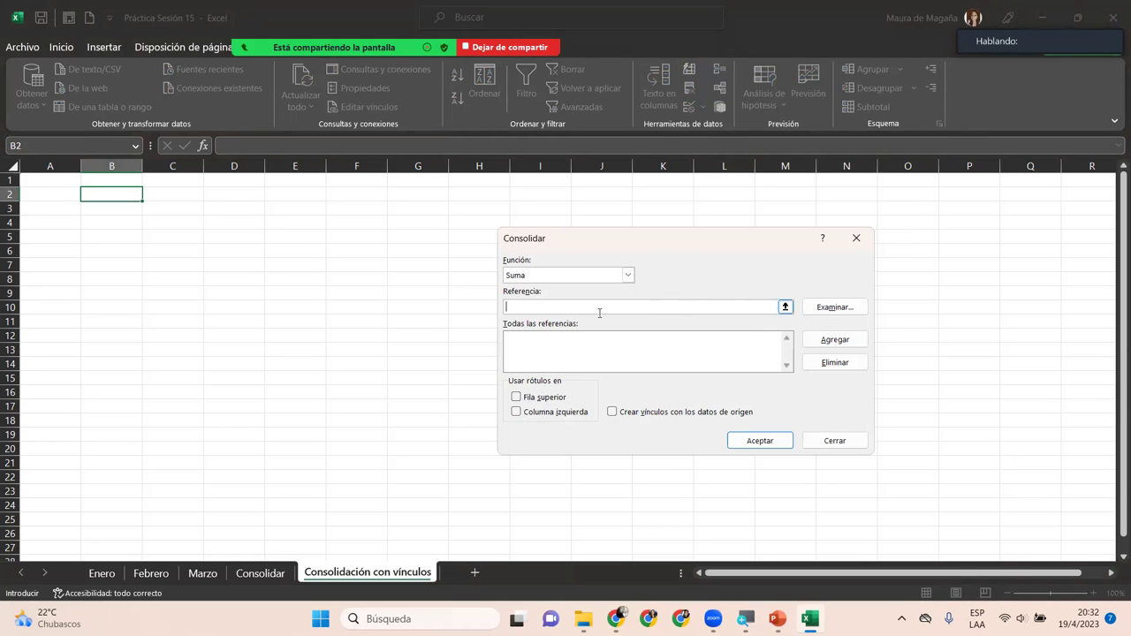
Step: Add the Enero, Febrero and Marzo sales tables as consolidation references
{"action": "left_click", "coordinate": [102, 571]}
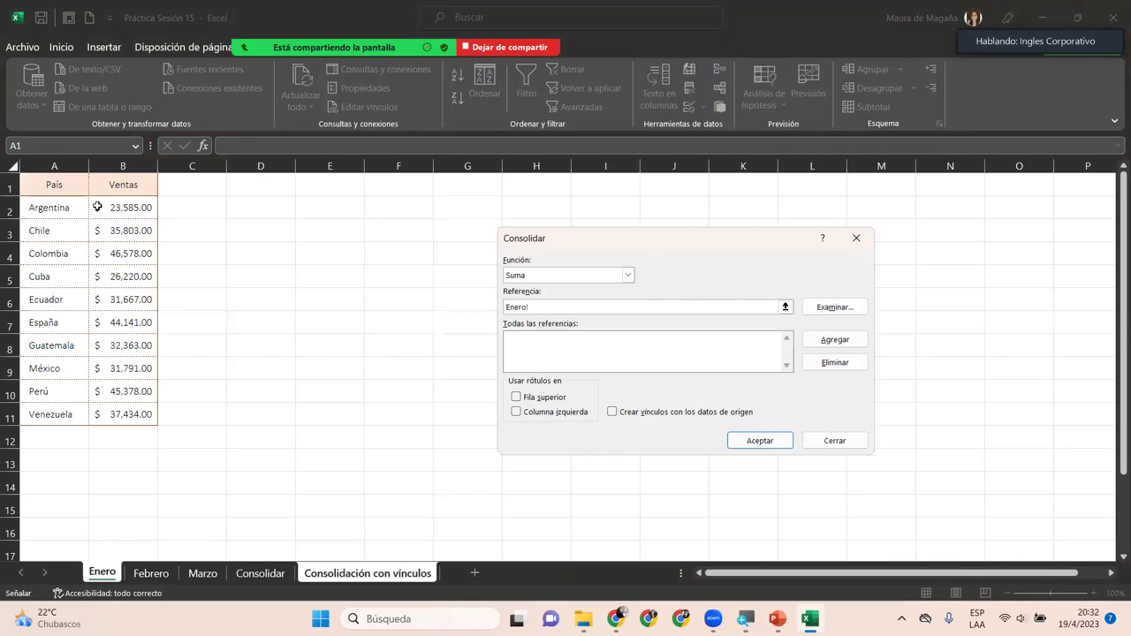
{"action": "left_click_drag", "start_coordinate": [70, 189], "coordinate": [133, 413]}
{"action": "left_click", "coordinate": [826, 343]}
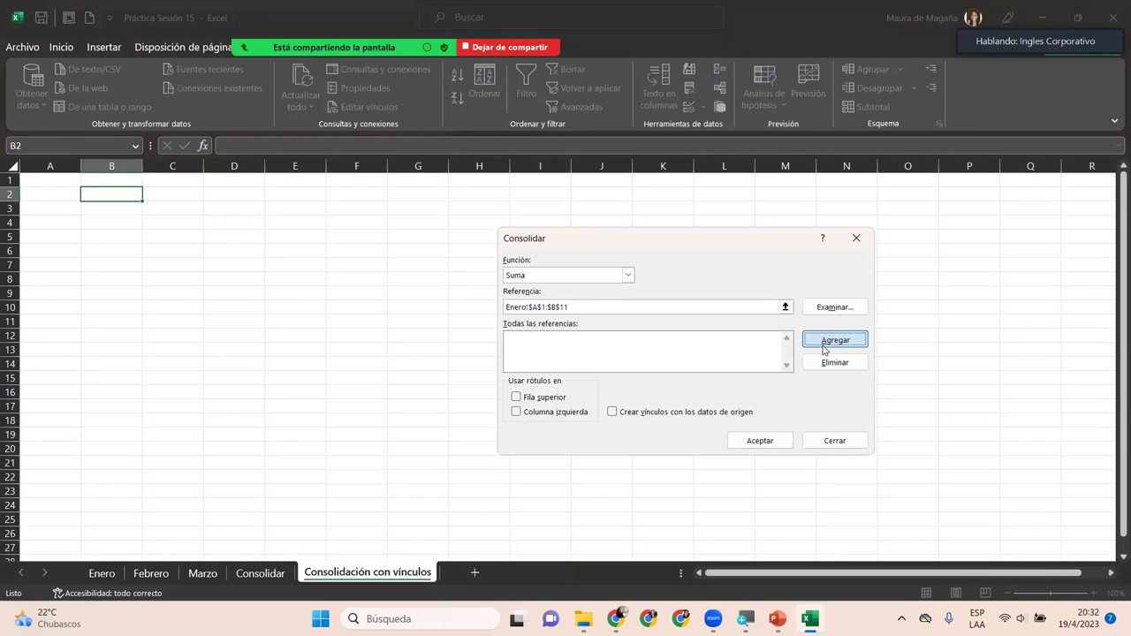
{"action": "left_click", "coordinate": [153, 577]}
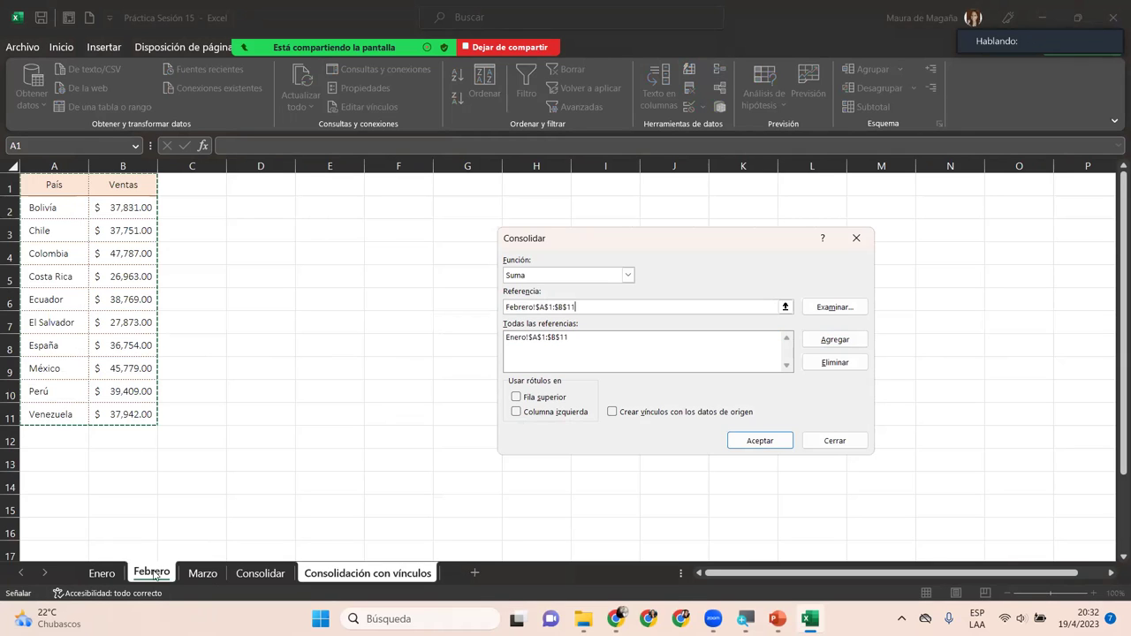
{"action": "left_click", "coordinate": [828, 345]}
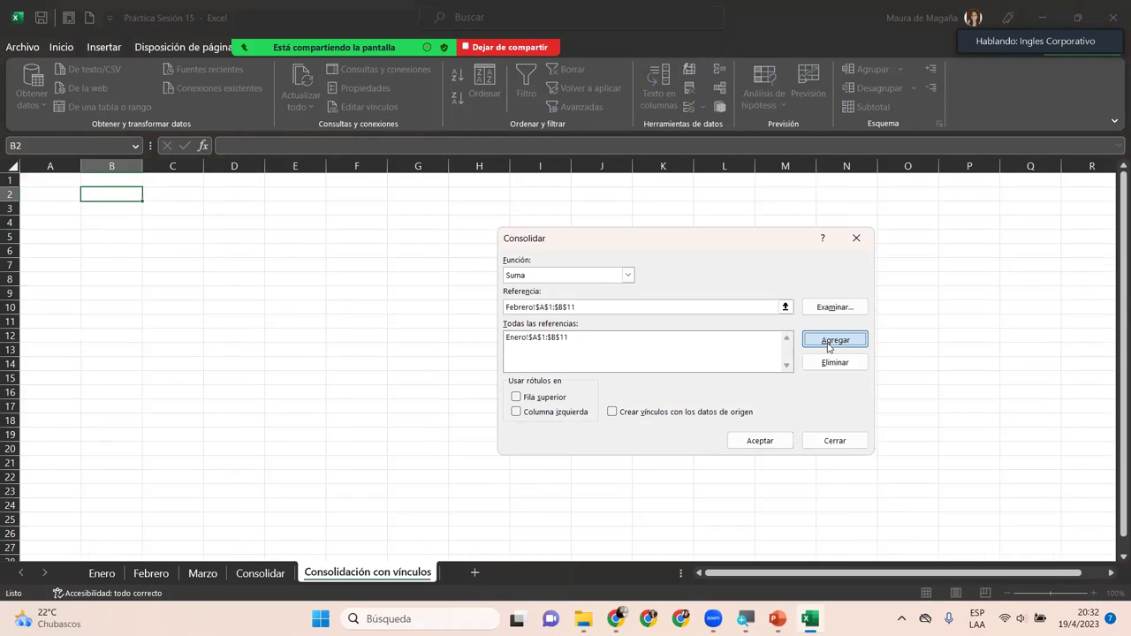
{"action": "left_click", "coordinate": [202, 573]}
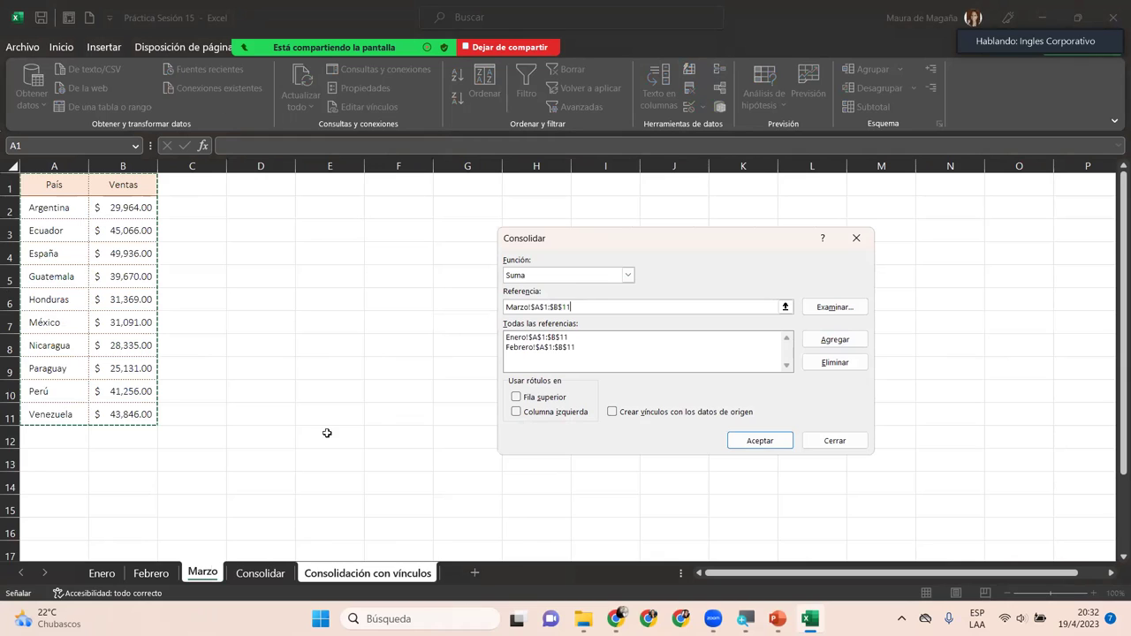
{"action": "left_click", "coordinate": [814, 349]}
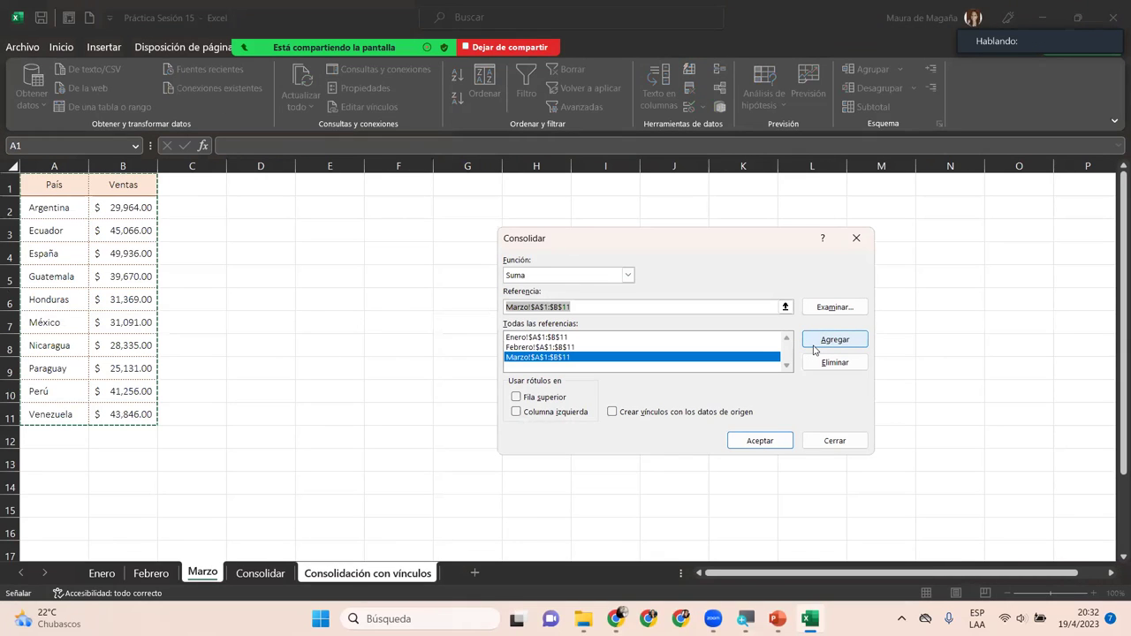
Step: Tick Fila superior, Columna izquierda and Crear vínculos, then run the consolidation
{"action": "left_click", "coordinate": [517, 398]}
{"action": "left_click", "coordinate": [517, 412]}
{"action": "left_click", "coordinate": [611, 412]}
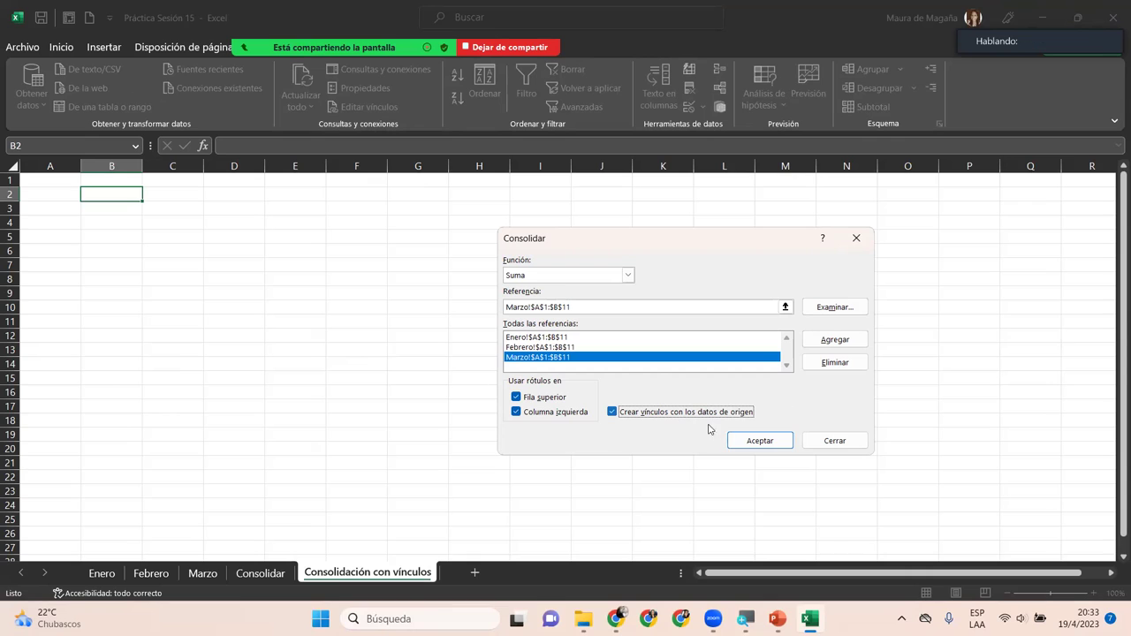
{"action": "left_click", "coordinate": [740, 442]}
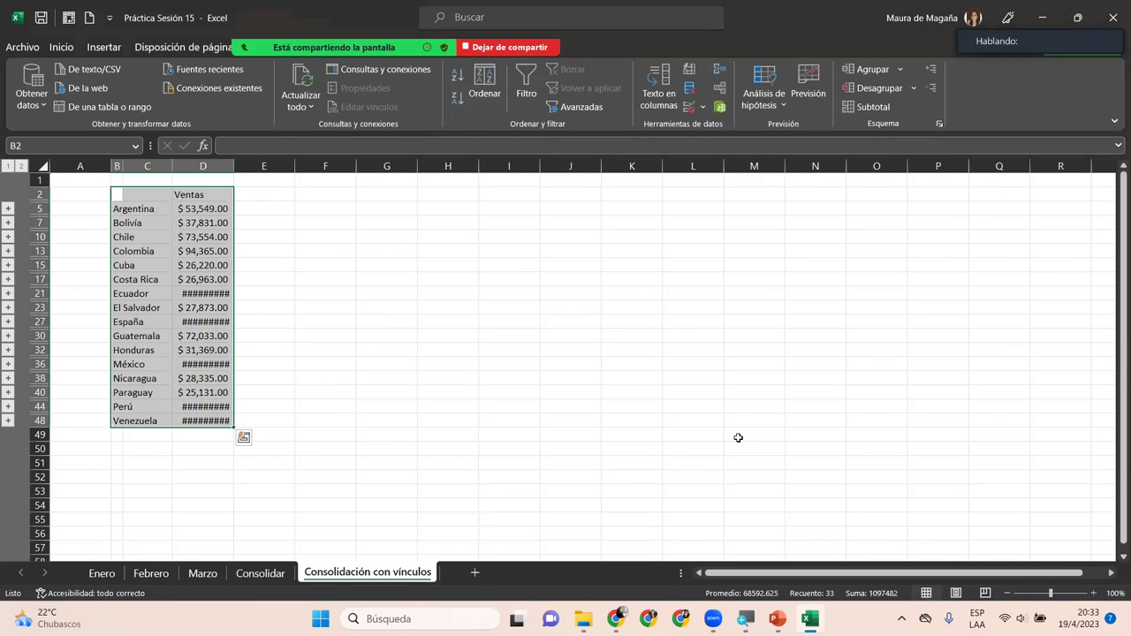
Step: Widen column D so the consolidated totals show fully, and inspect Argentina's total formula
{"action": "left_click", "coordinate": [170, 211]}
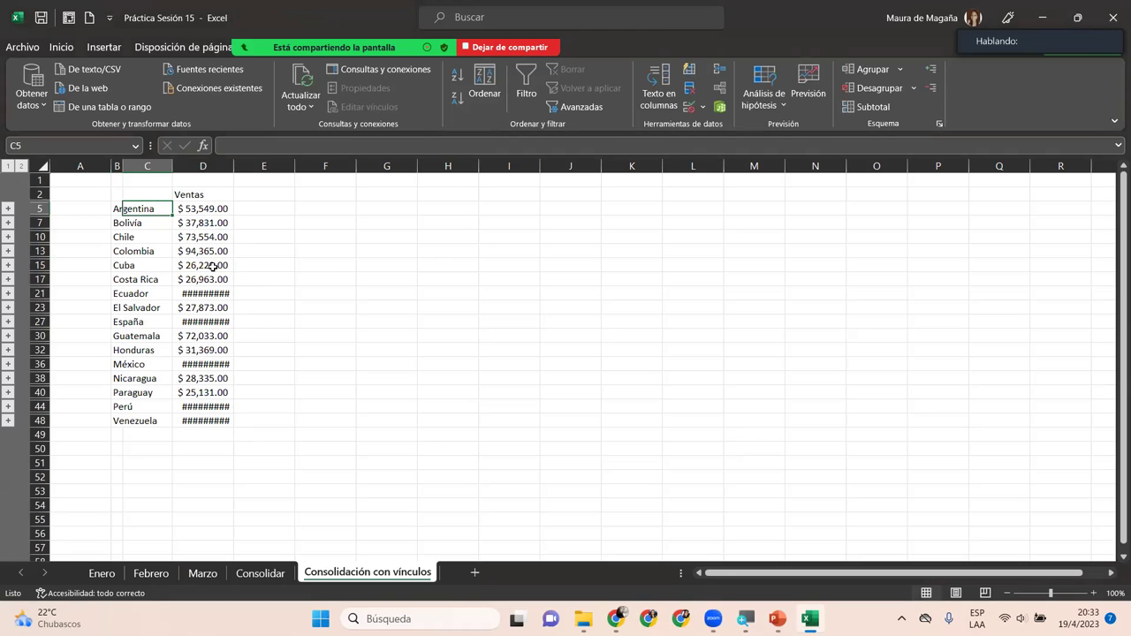
{"action": "double_click", "coordinate": [237, 164]}
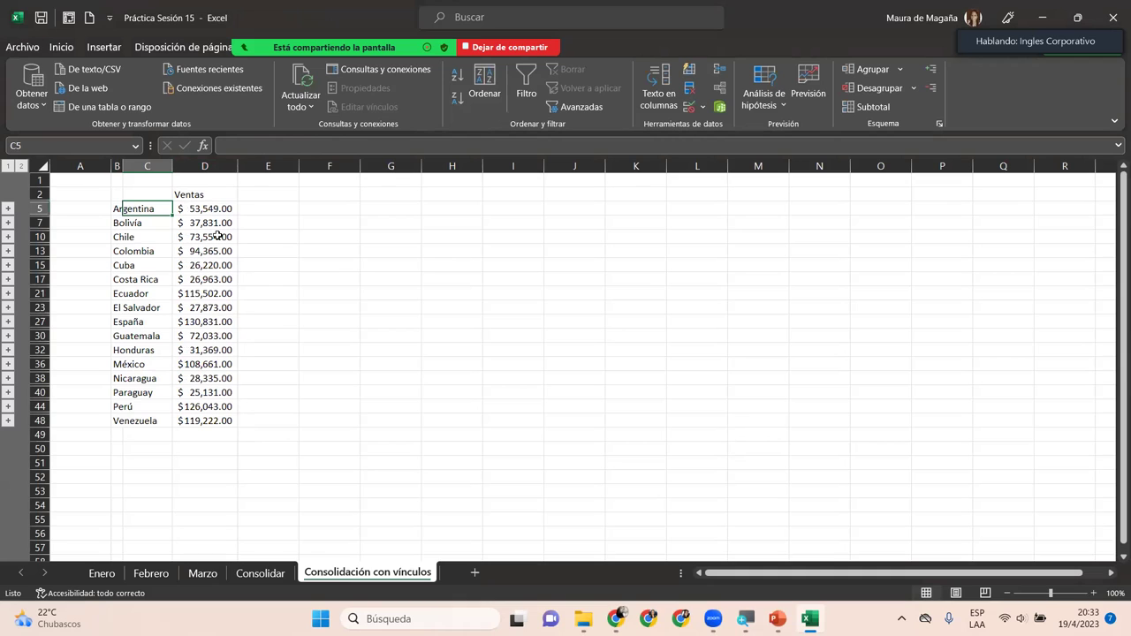
{"action": "left_click_drag", "start_coordinate": [237, 164], "coordinate": [249, 164]}
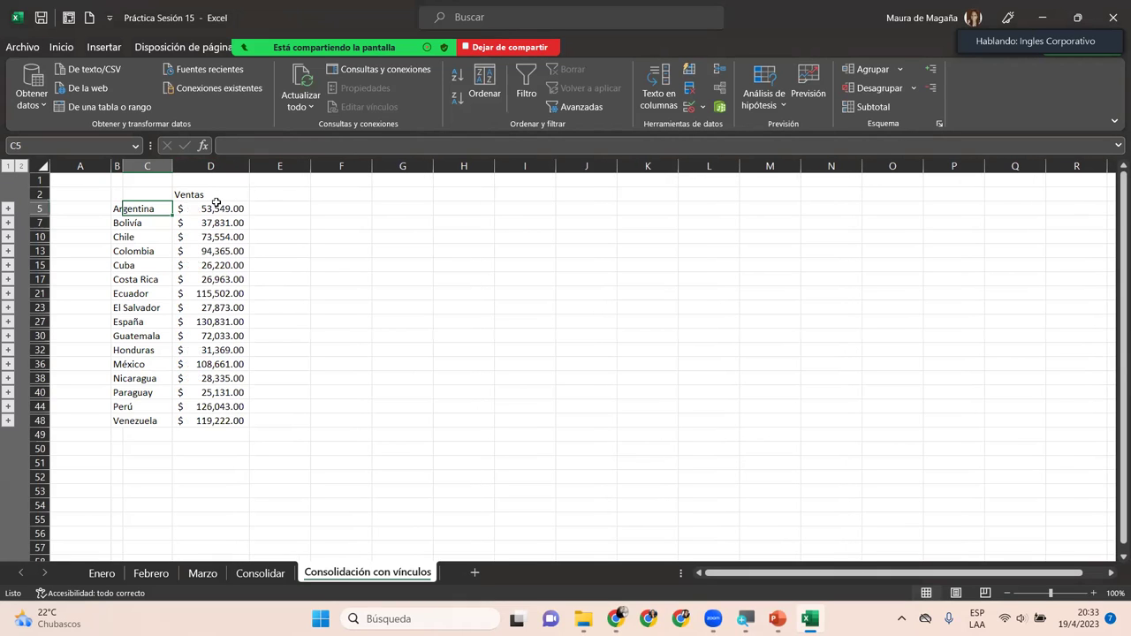
{"action": "left_click", "coordinate": [215, 206]}
{"action": "left_click", "coordinate": [122, 207]}
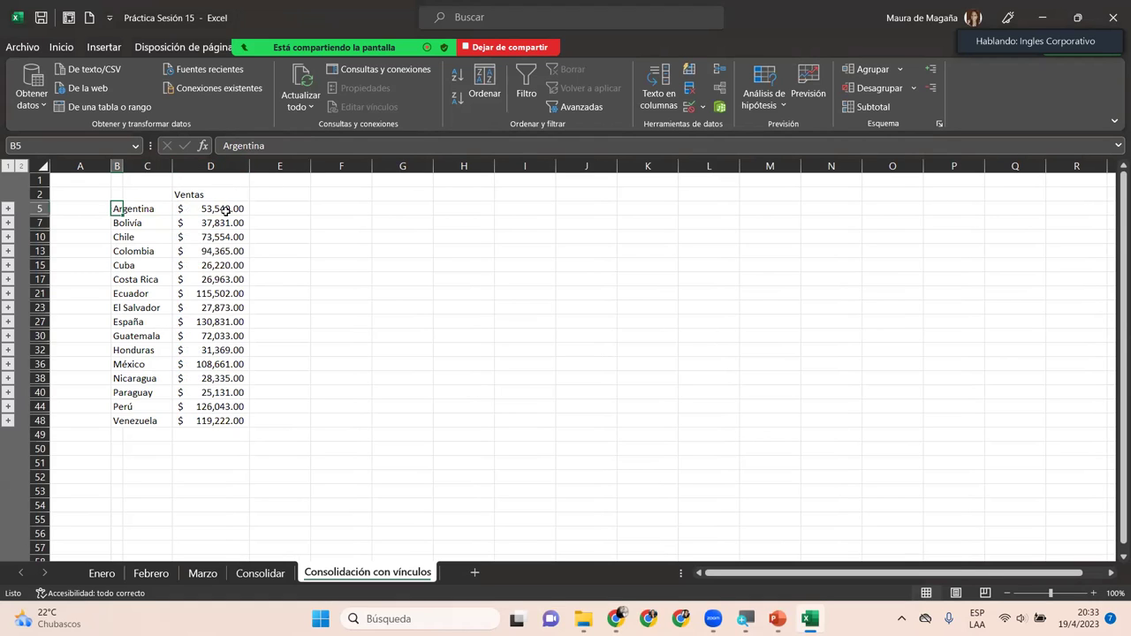
{"action": "left_click", "coordinate": [141, 208]}
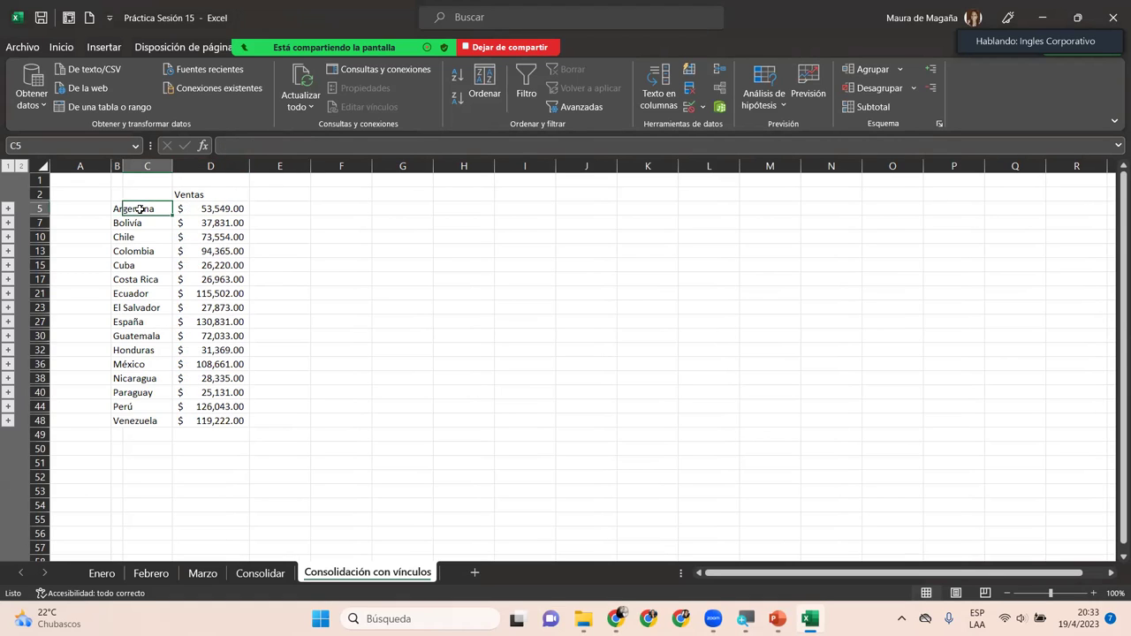
{"action": "left_click", "coordinate": [218, 209]}
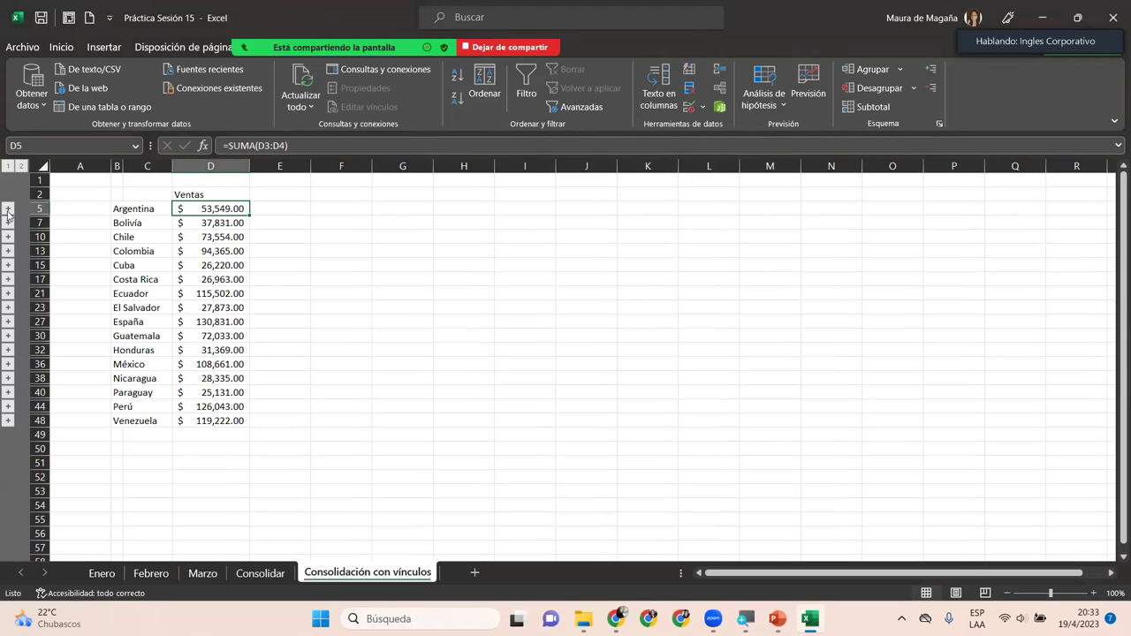
Step: Expand and collapse the Argentina, Chile and Ecuador groups to inspect their source rows
{"action": "left_click", "coordinate": [8, 209]}
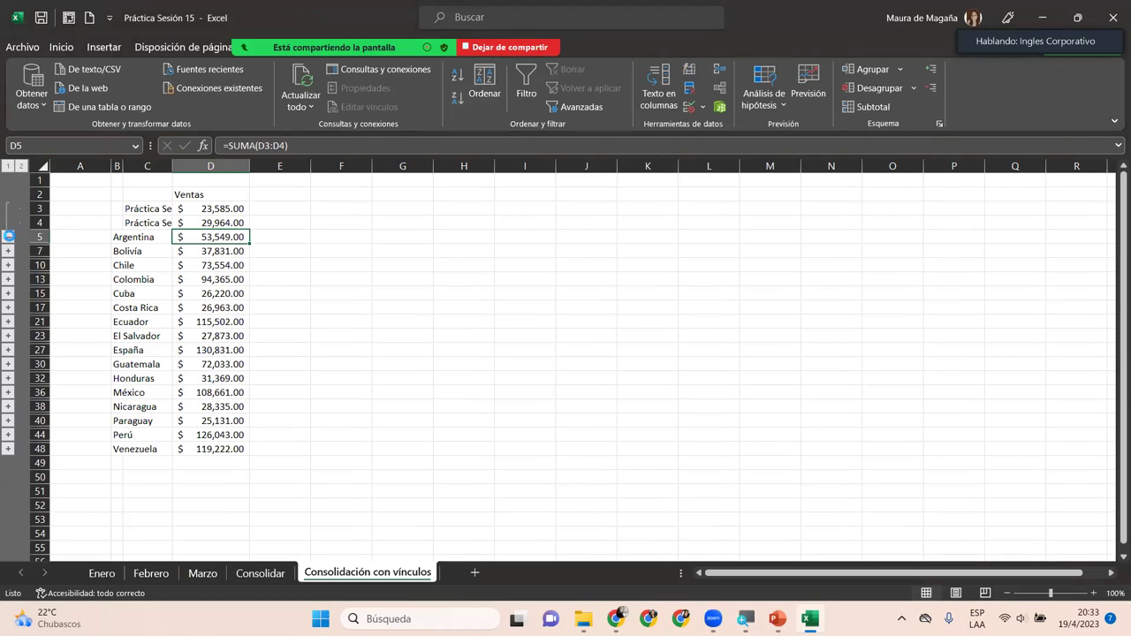
{"action": "left_click", "coordinate": [8, 237]}
{"action": "left_click", "coordinate": [8, 237]}
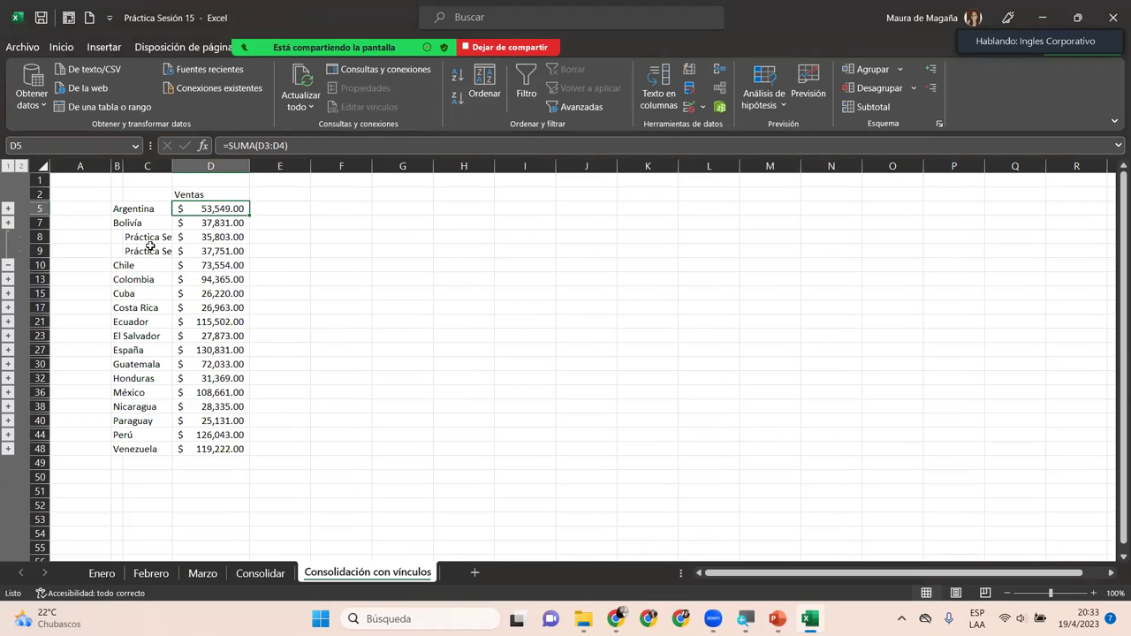
{"action": "left_click", "coordinate": [8, 265]}
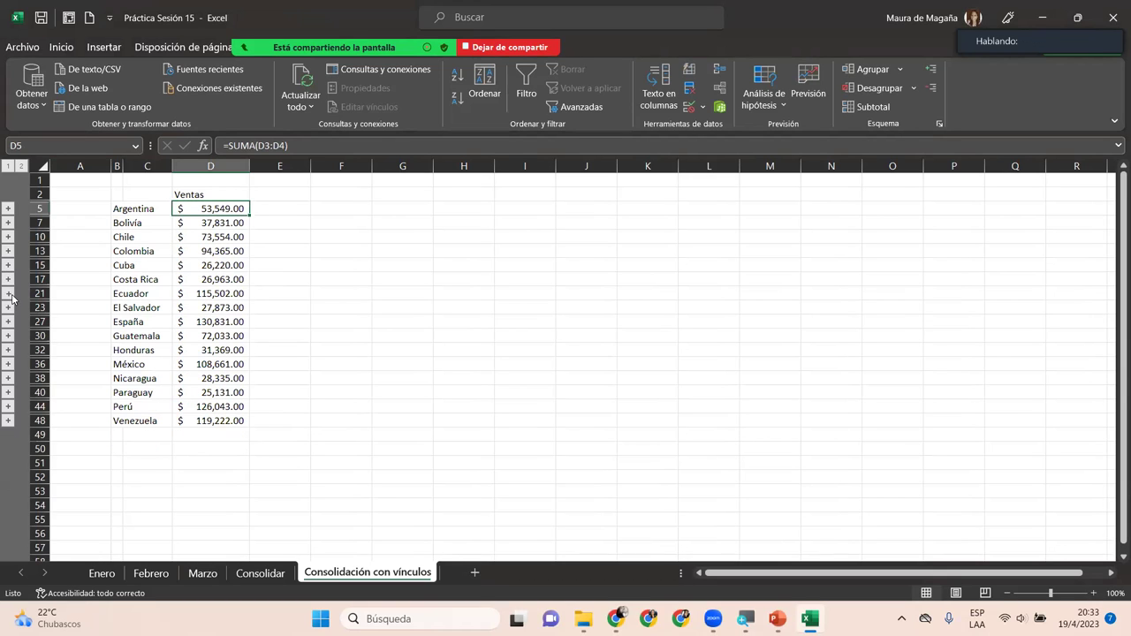
{"action": "left_click", "coordinate": [8, 294]}
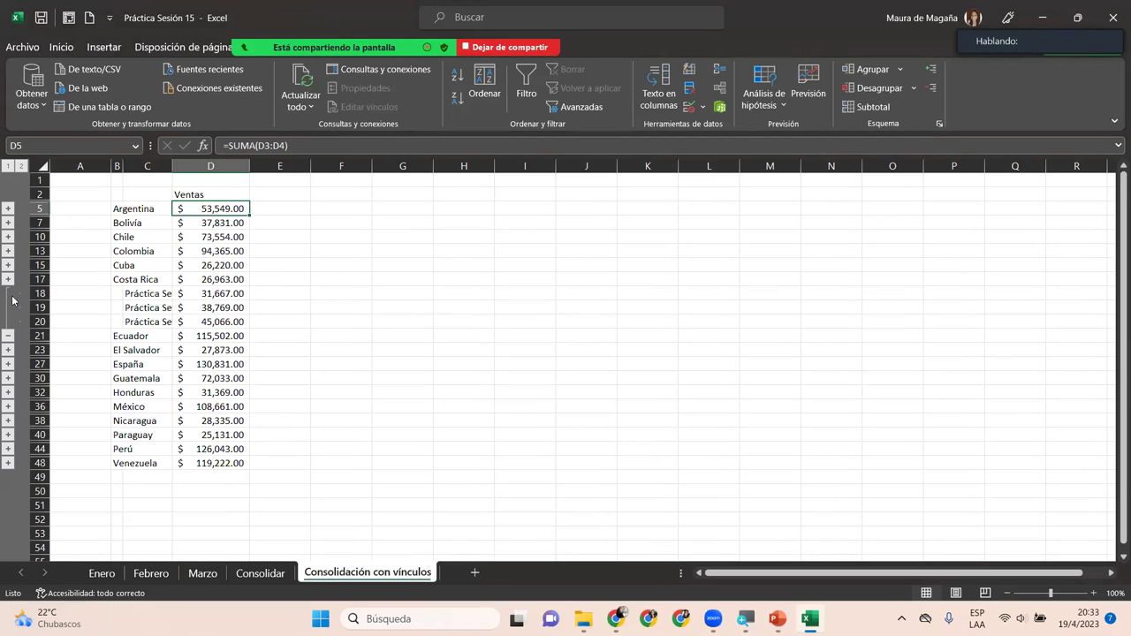
{"action": "left_click", "coordinate": [165, 294]}
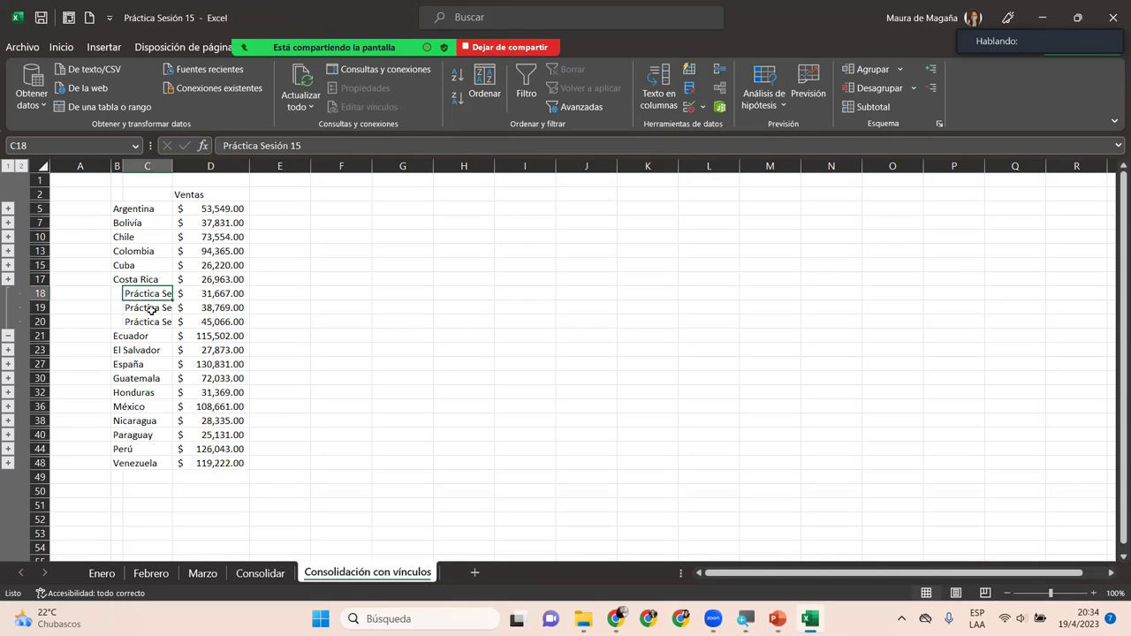
{"action": "left_click", "coordinate": [152, 307]}
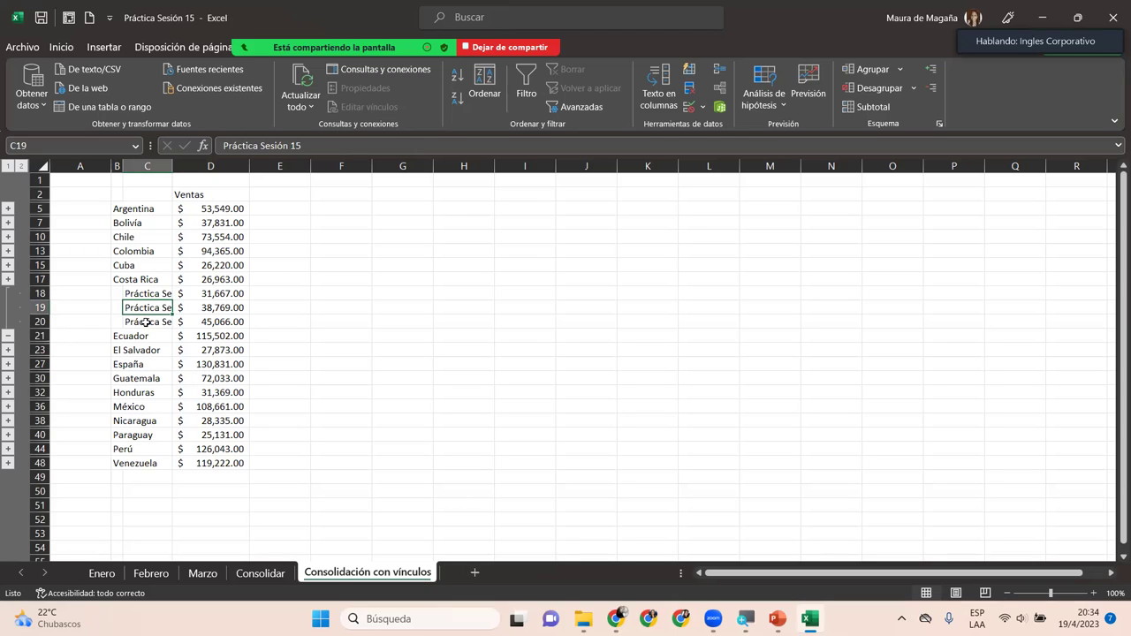
{"action": "left_click", "coordinate": [146, 323]}
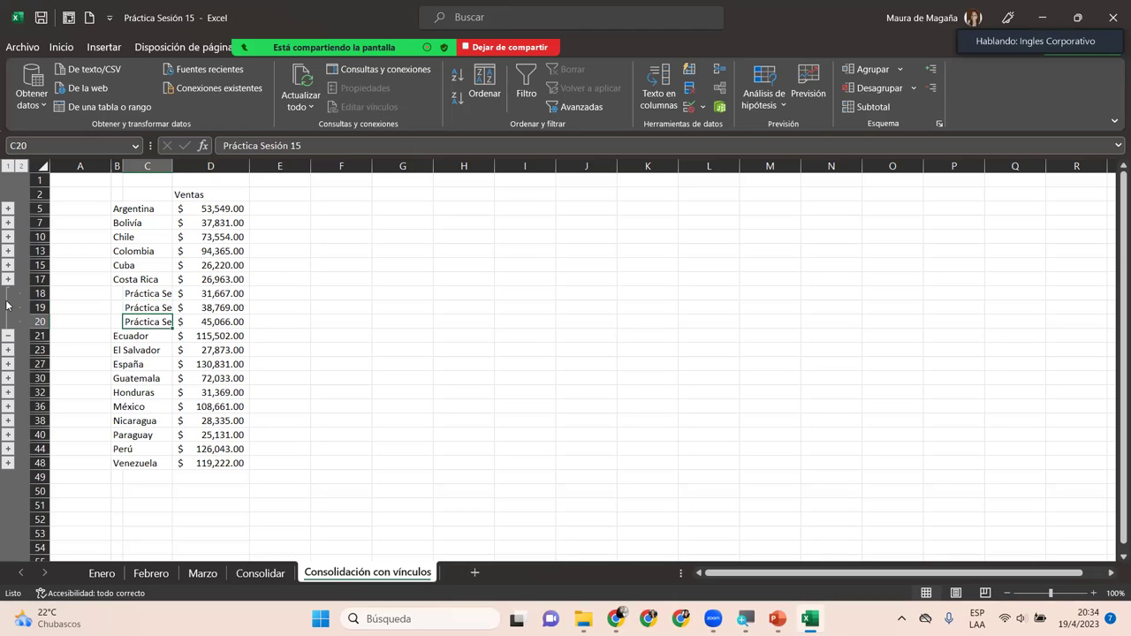
Step: Toggle outline levels 1 and 2, ending with only country totals shown
{"action": "left_click", "coordinate": [8, 166]}
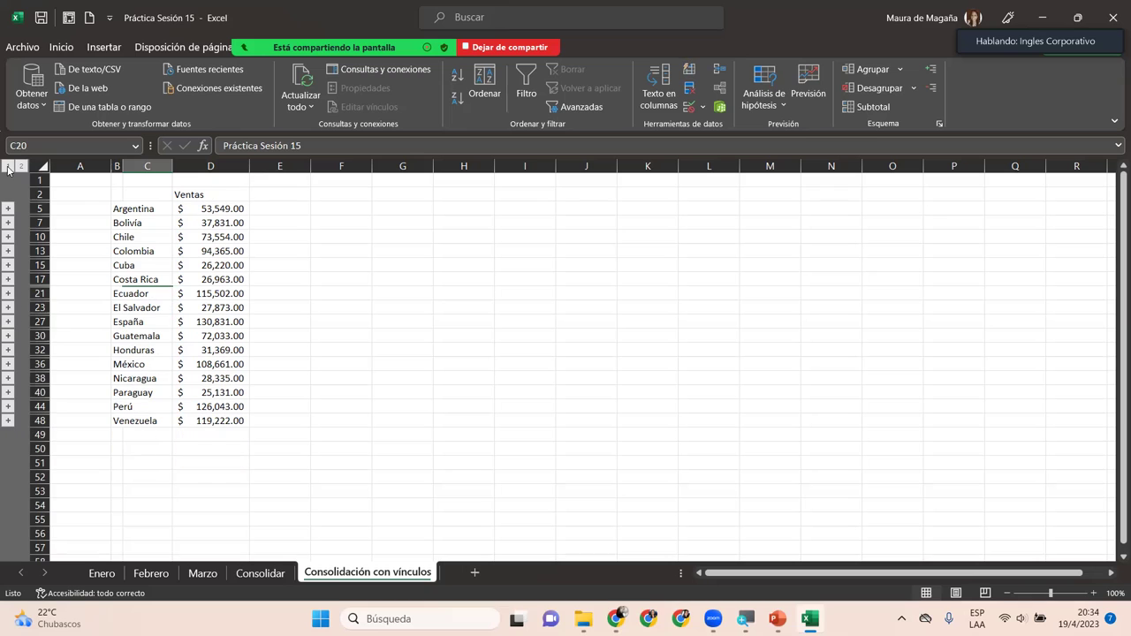
{"action": "left_click", "coordinate": [21, 167]}
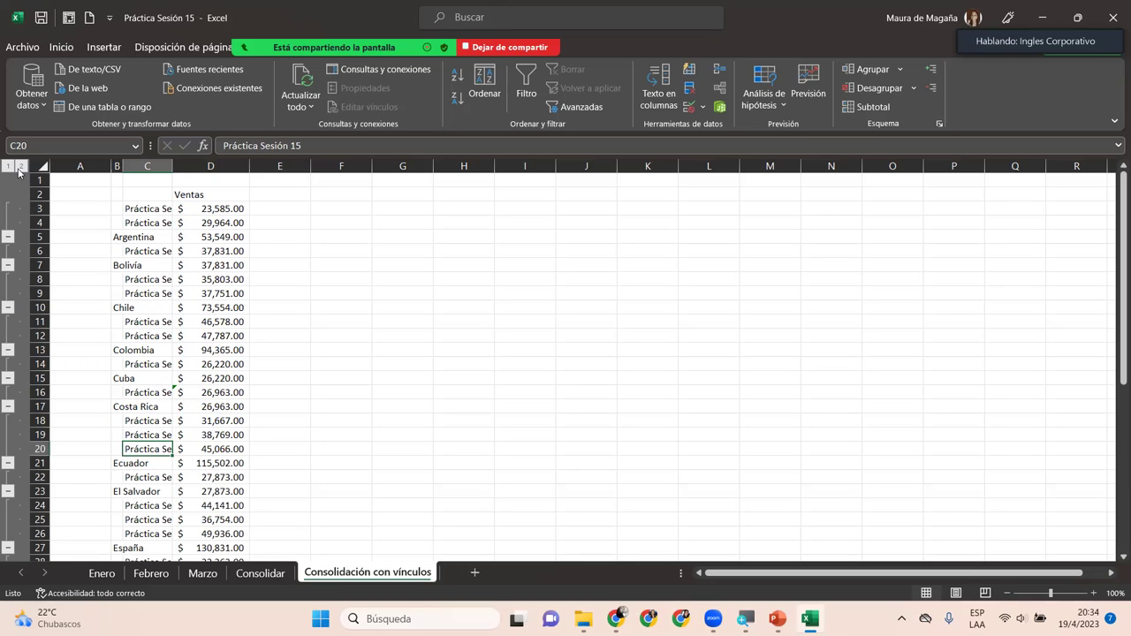
{"action": "left_click", "coordinate": [8, 166]}
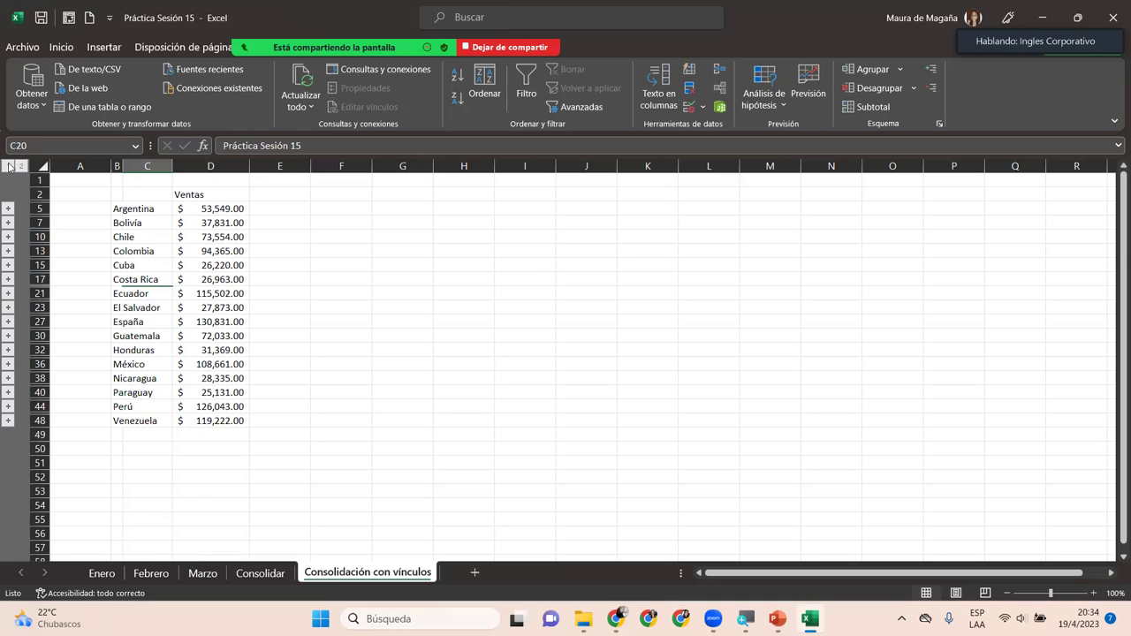
{"action": "left_click", "coordinate": [118, 209]}
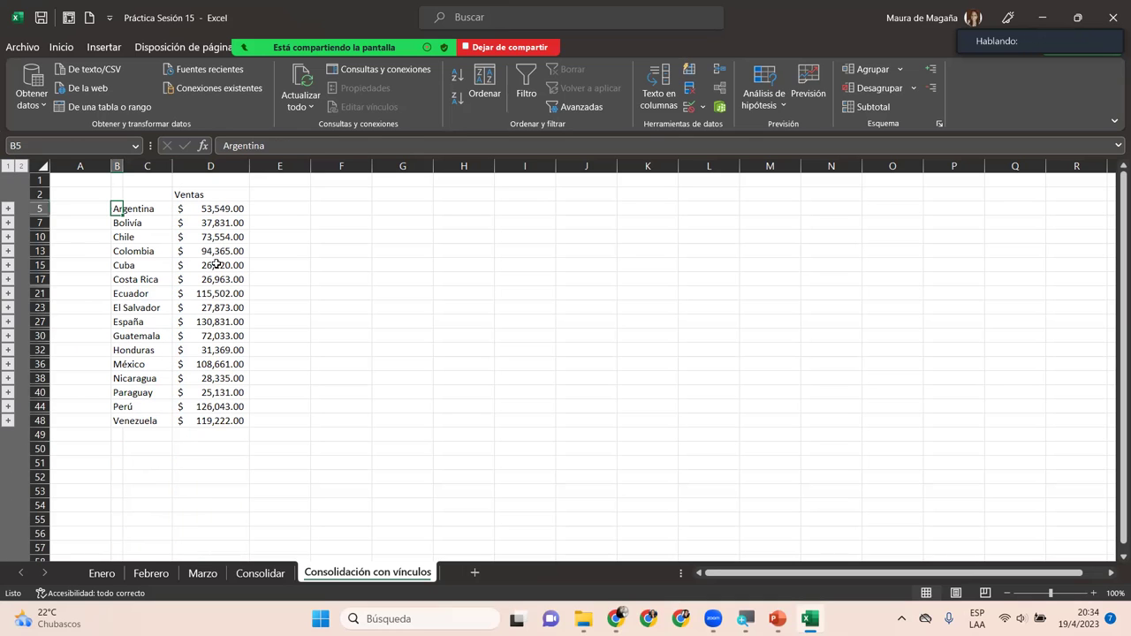
Step: Enter 31857 for Argentina on Enero and confirm the linked total shows $61,821.00
{"action": "left_click", "coordinate": [101, 573]}
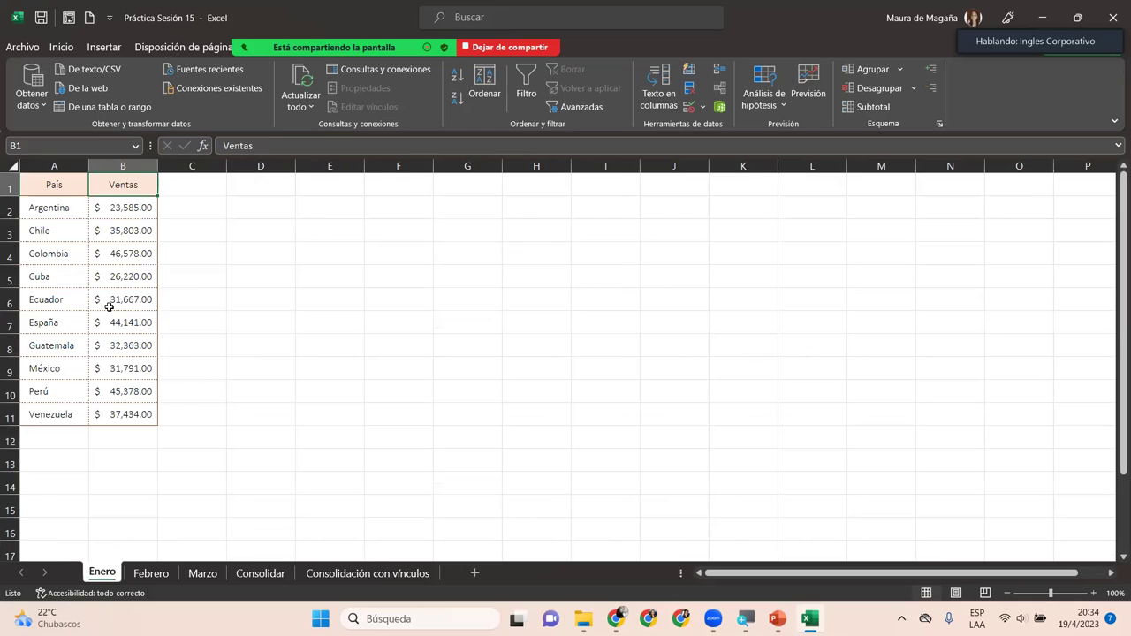
{"action": "left_click", "coordinate": [135, 204]}
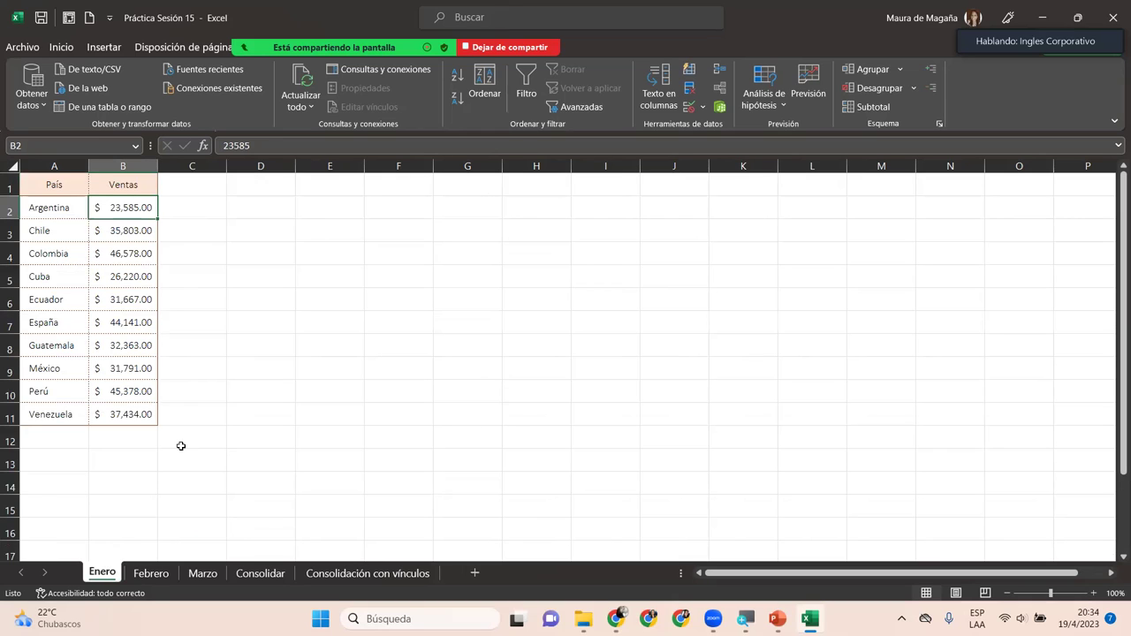
{"action": "type", "text": "31857"}
{"action": "key", "text": "Return"}
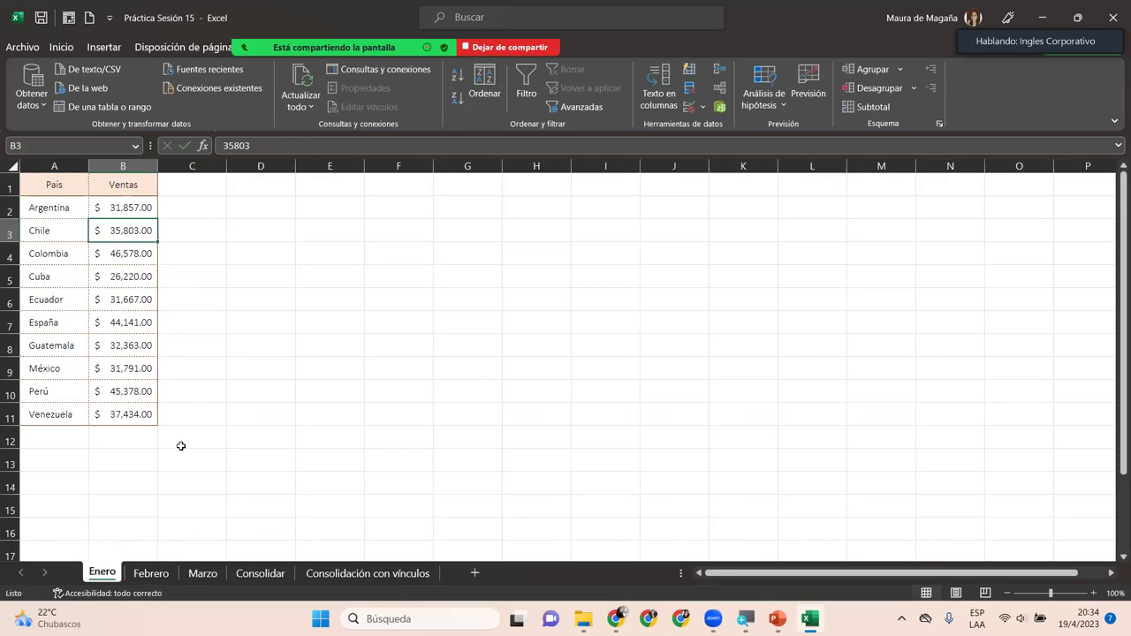
{"action": "left_click", "coordinate": [368, 573]}
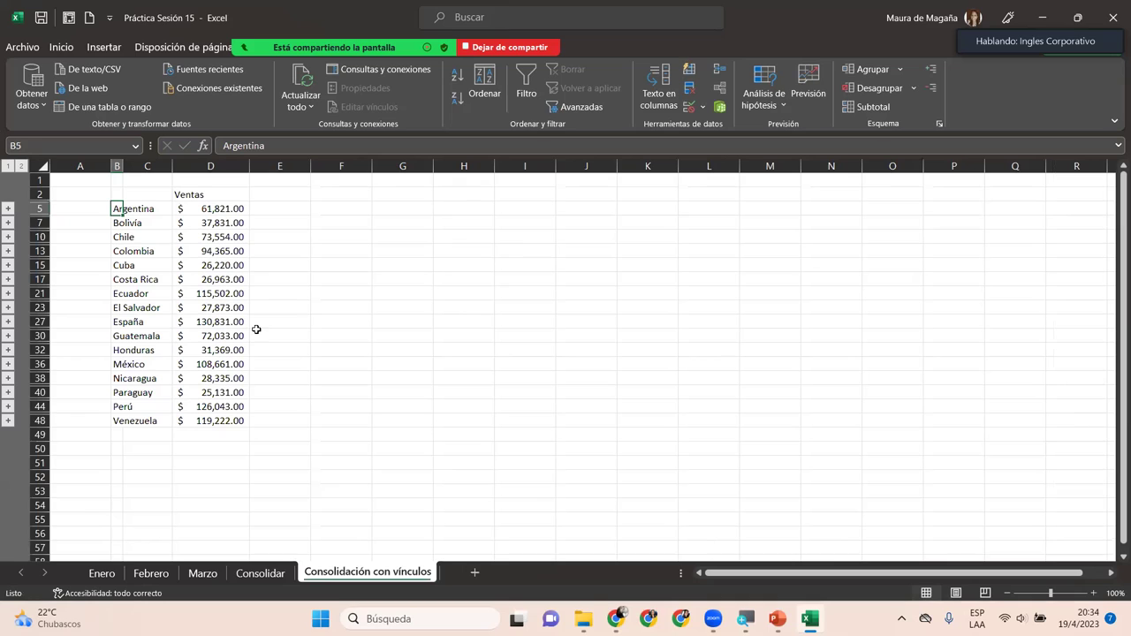
{"action": "left_click", "coordinate": [233, 210]}
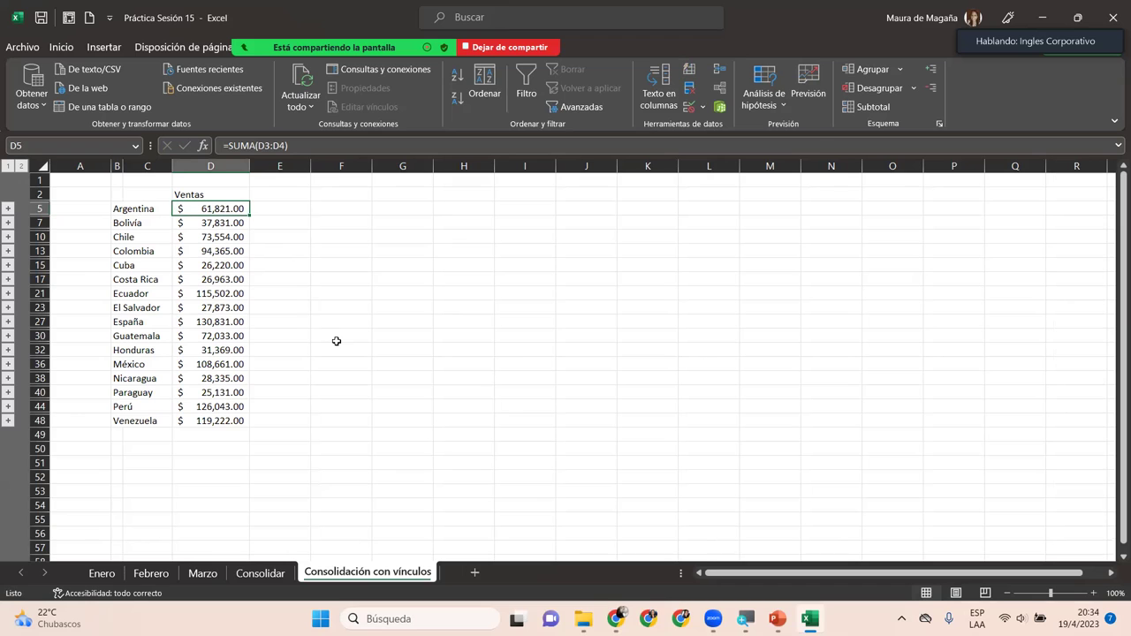
Step: Revisit the Enero sheet, then inspect other countries' linked totals such as Ecuador's
{"action": "left_click", "coordinate": [101, 572]}
{"action": "left_click", "coordinate": [125, 205]}
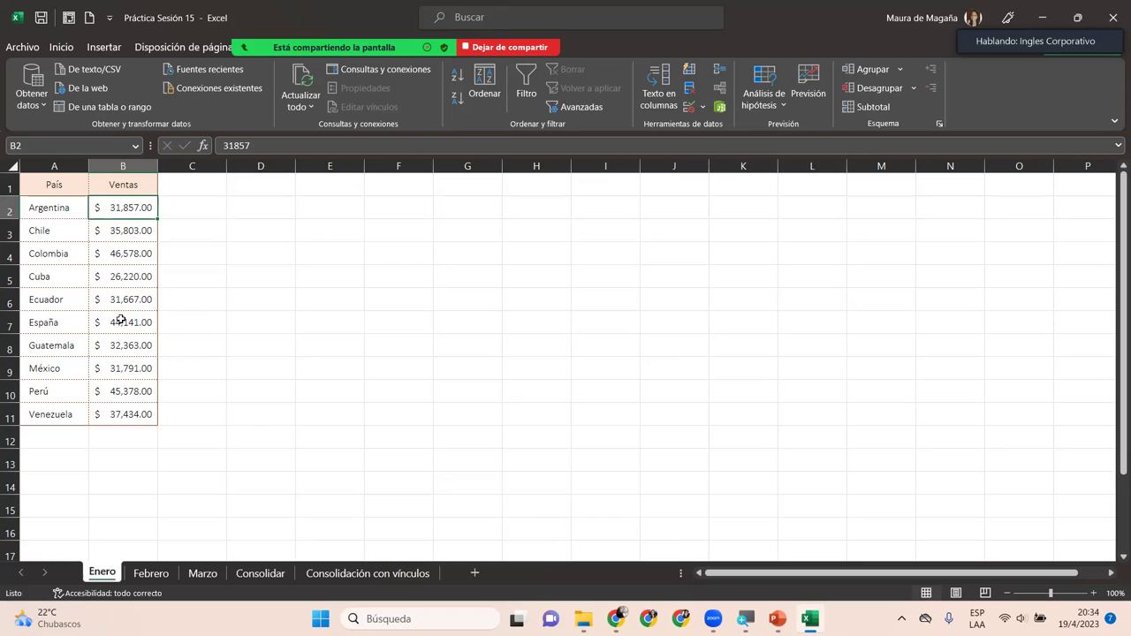
{"action": "left_click", "coordinate": [369, 573]}
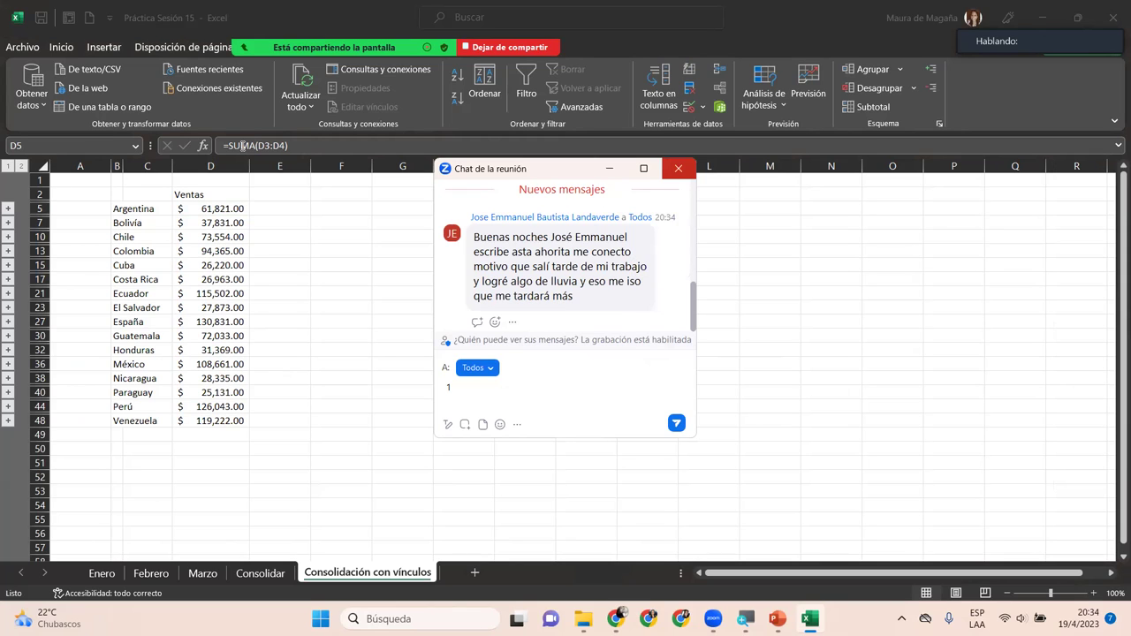
{"action": "left_click", "coordinate": [678, 168]}
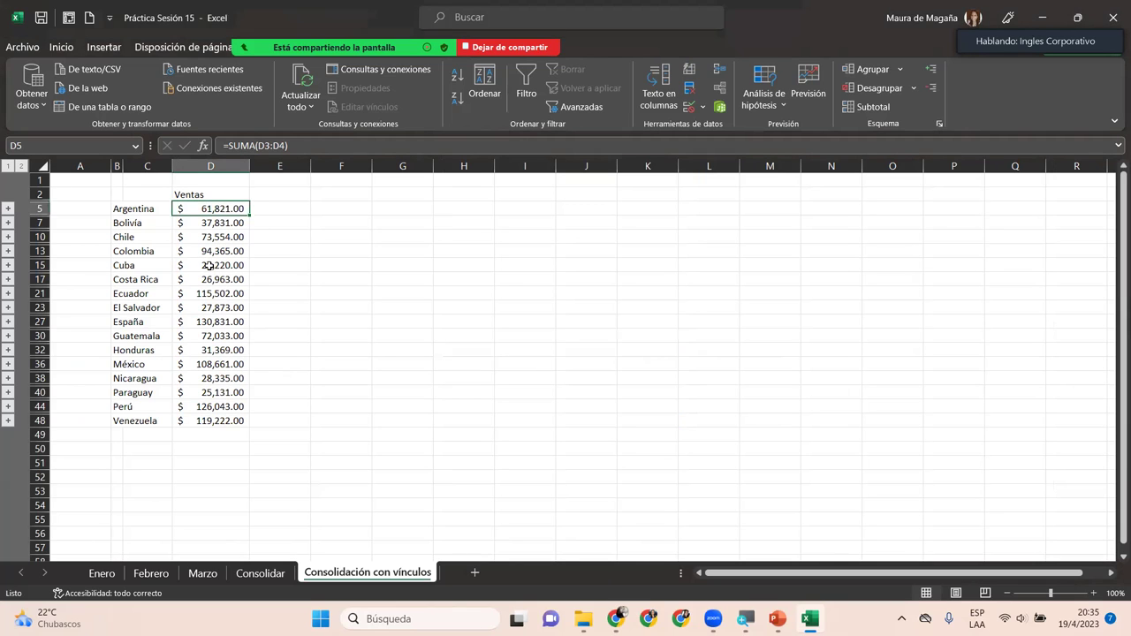
{"action": "left_click", "coordinate": [209, 224]}
{"action": "left_click", "coordinate": [202, 251]}
{"action": "left_click", "coordinate": [202, 294]}
Step: Apply All Borders to the country table B5:D48, then select the B2:D2 header row
{"action": "mouse_move", "coordinate": [119, 210]}
{"action": "left_mouse_down"}
{"action": "mouse_move", "coordinate": [212, 231]}
{"action": "mouse_move", "coordinate": [237, 423]}
{"action": "left_mouse_up"}
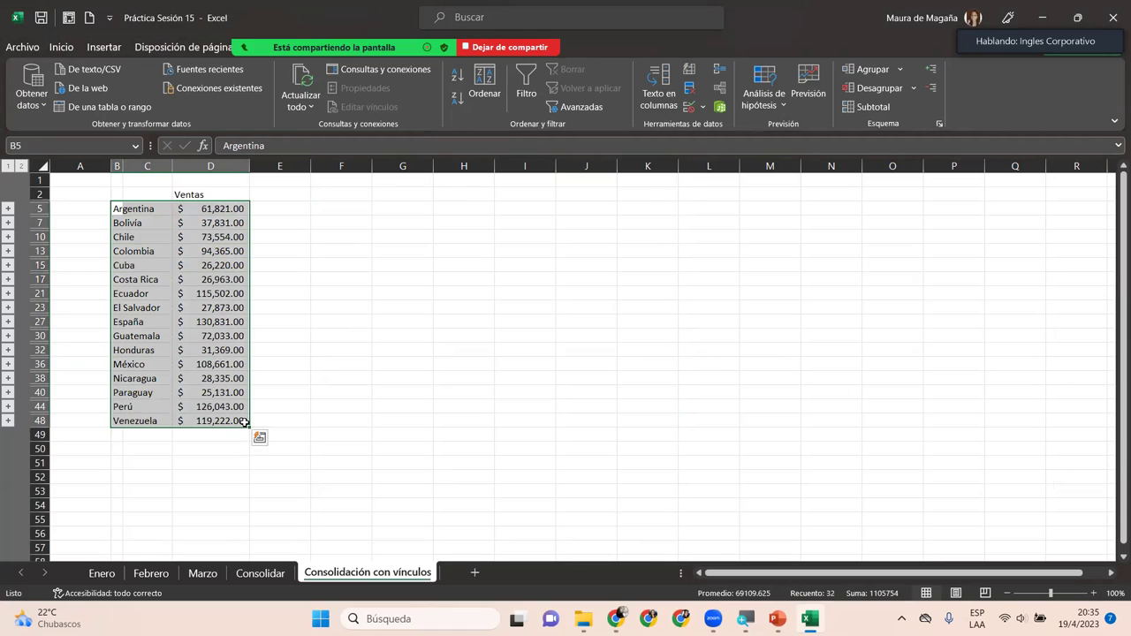
{"action": "left_click", "coordinate": [61, 47]}
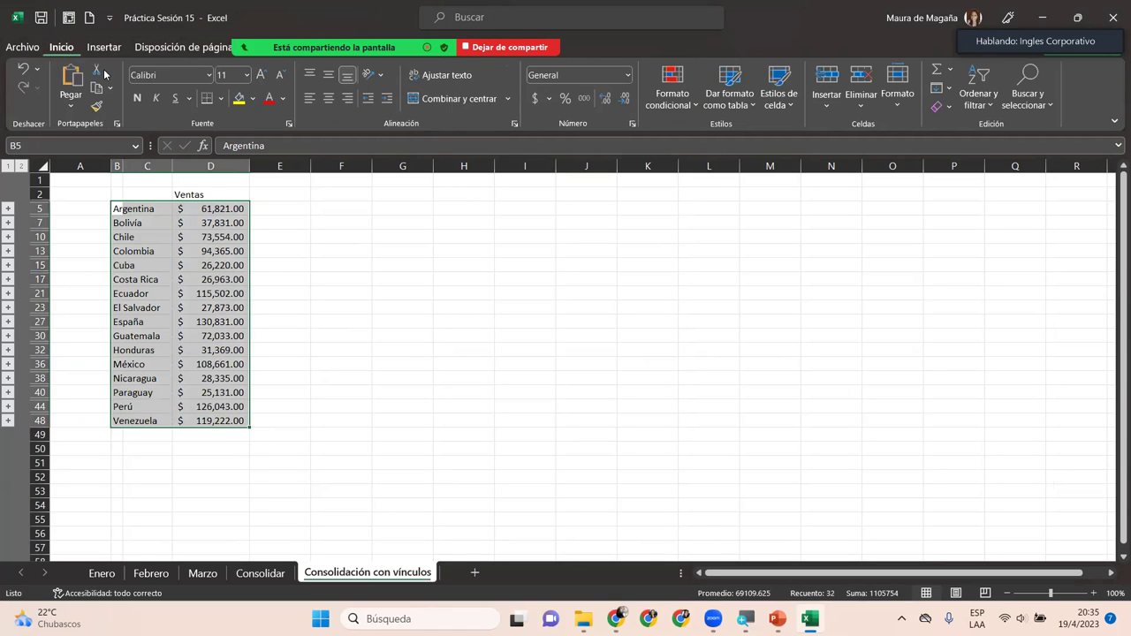
{"action": "left_click", "coordinate": [224, 98]}
{"action": "mouse_move", "coordinate": [265, 505]}
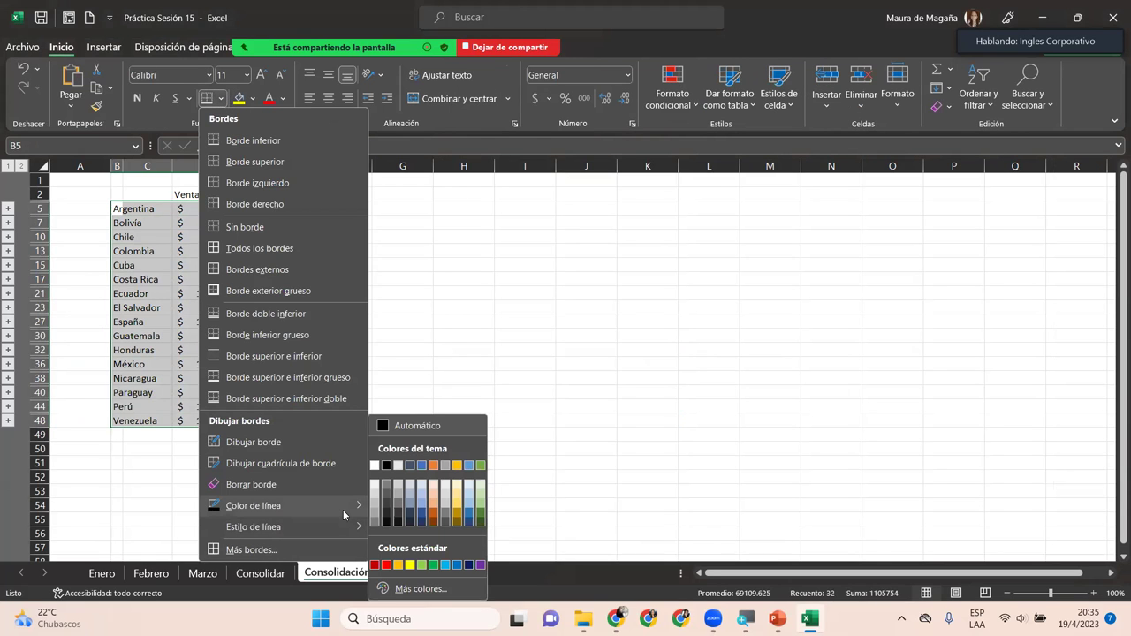
{"action": "left_click", "coordinate": [469, 566]}
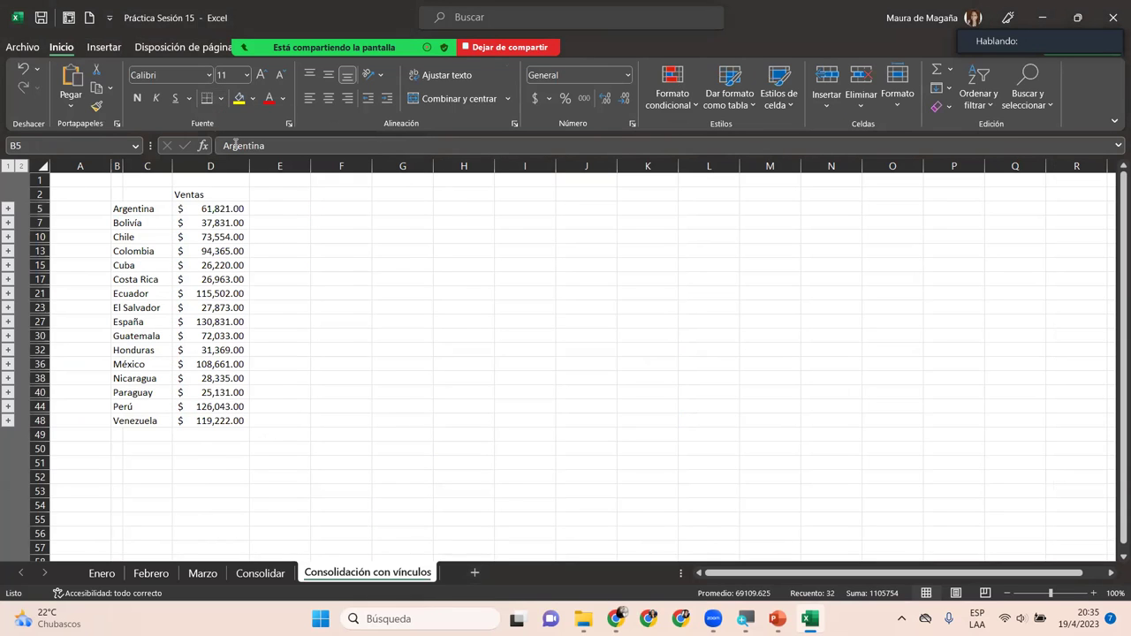
{"action": "left_click", "coordinate": [221, 100]}
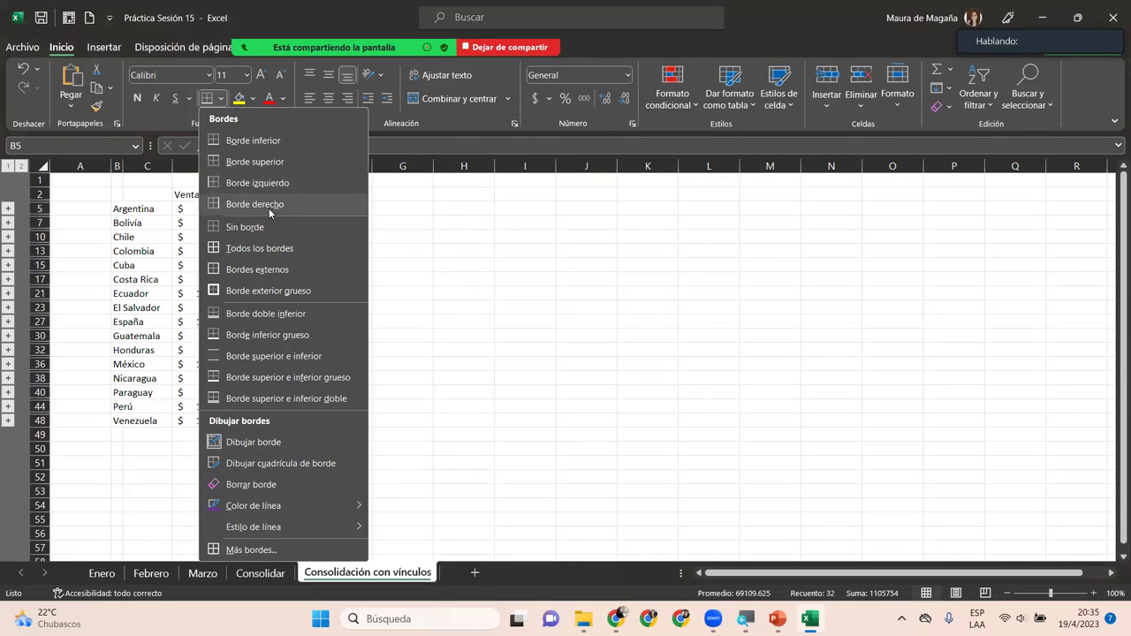
{"action": "left_click", "coordinate": [281, 252]}
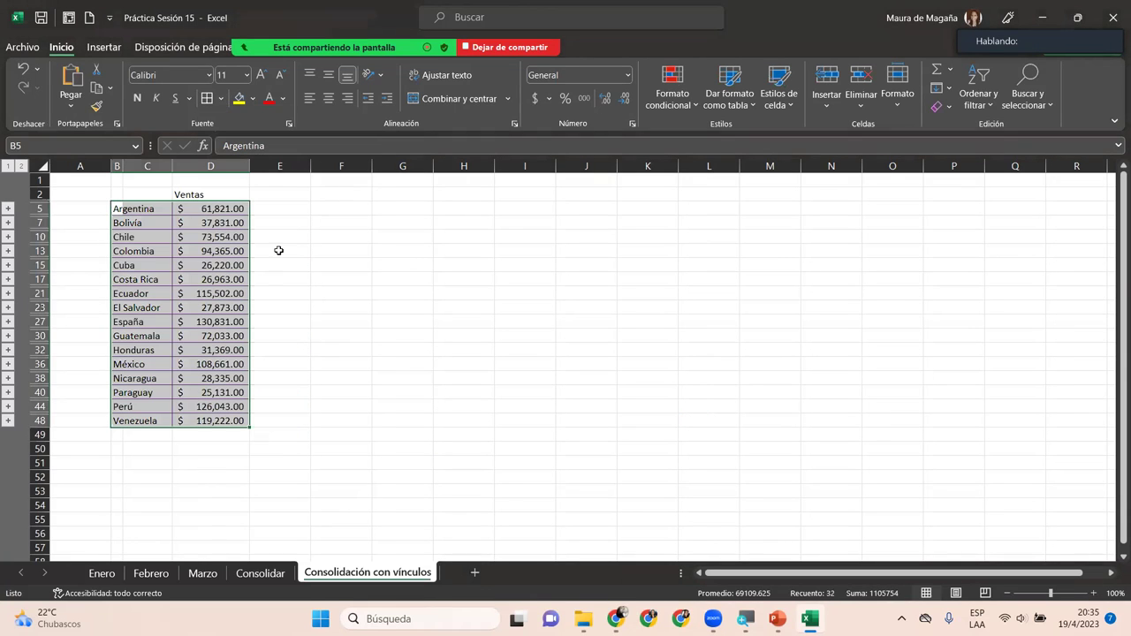
{"action": "left_click", "coordinate": [158, 193]}
{"action": "left_click_drag", "start_coordinate": [115, 193], "coordinate": [196, 193]}
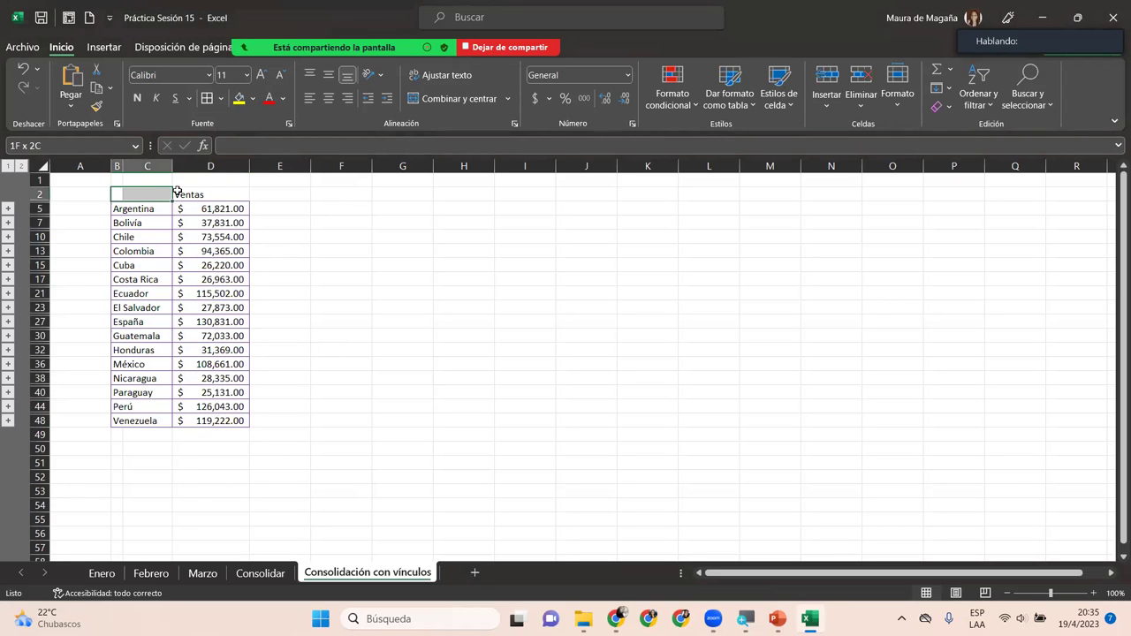
{"action": "left_click", "coordinate": [252, 99]}
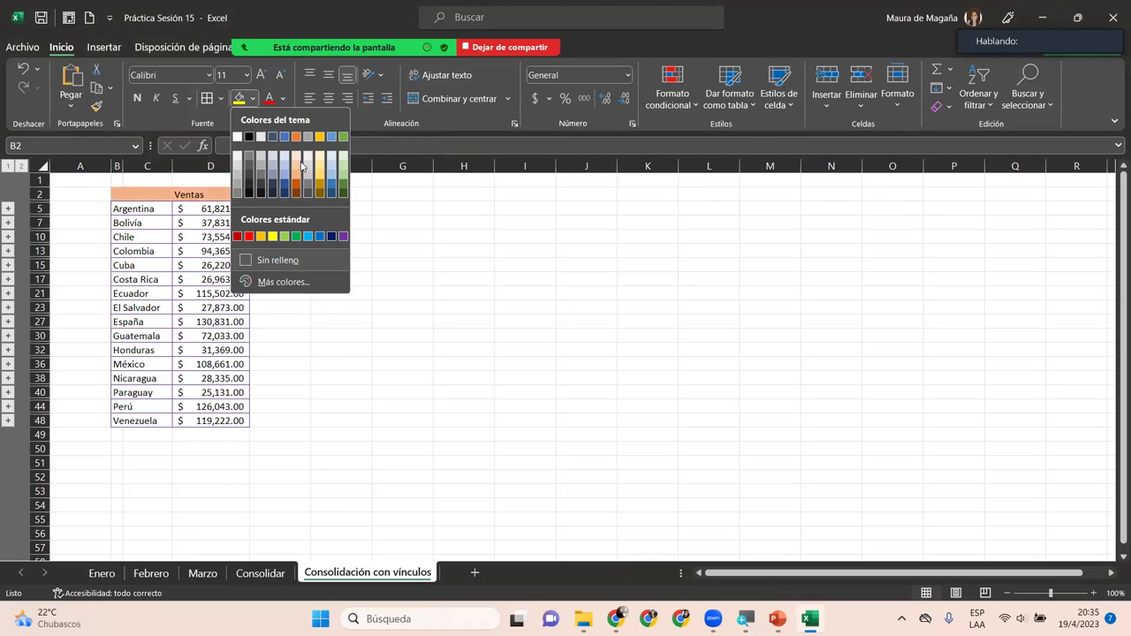
Step: Fill the header row light tan and unmerge Ventas, centring it in its own cell
{"action": "left_click", "coordinate": [319, 157]}
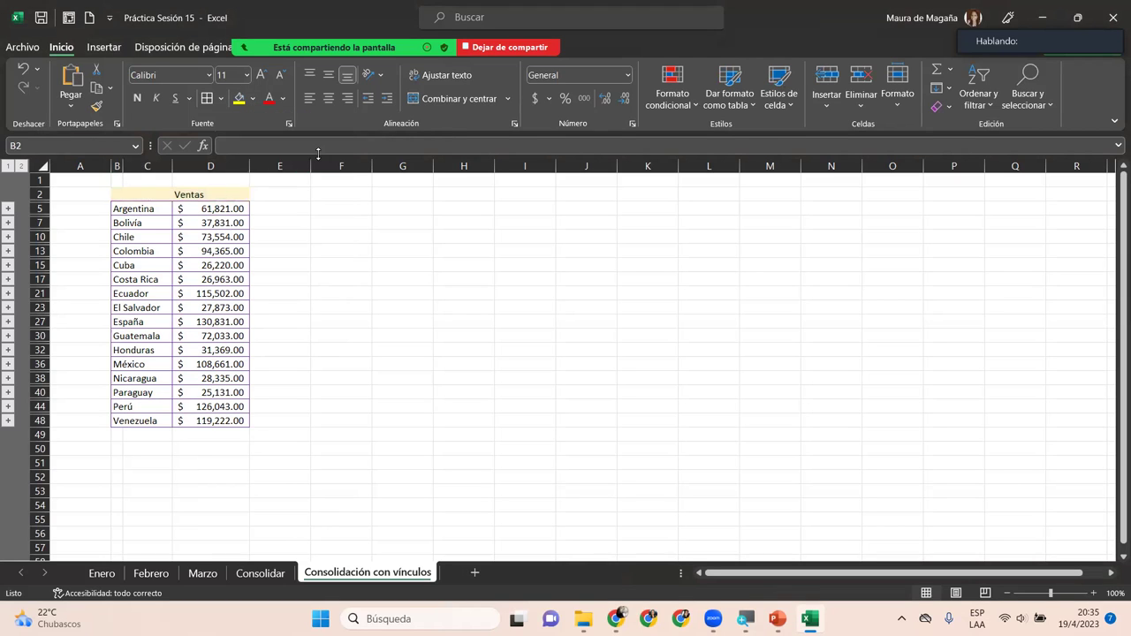
{"action": "left_click", "coordinate": [323, 95]}
{"action": "left_click", "coordinate": [328, 98]}
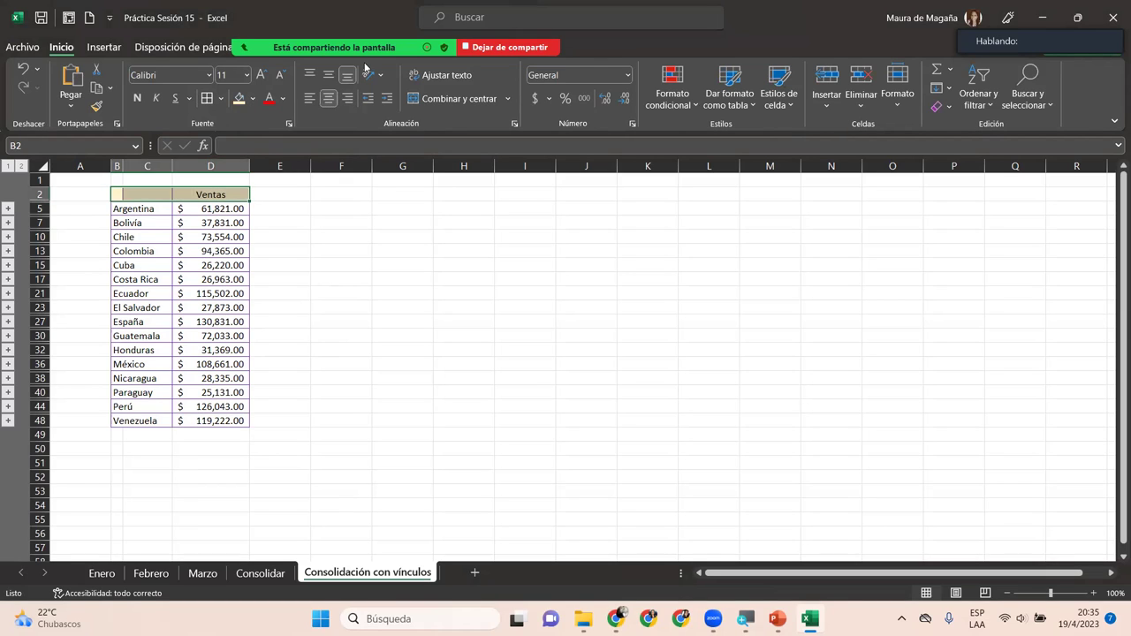
Step: Merge and centre B2:C2 and enter the heading 'País'
{"action": "left_click", "coordinate": [117, 193]}
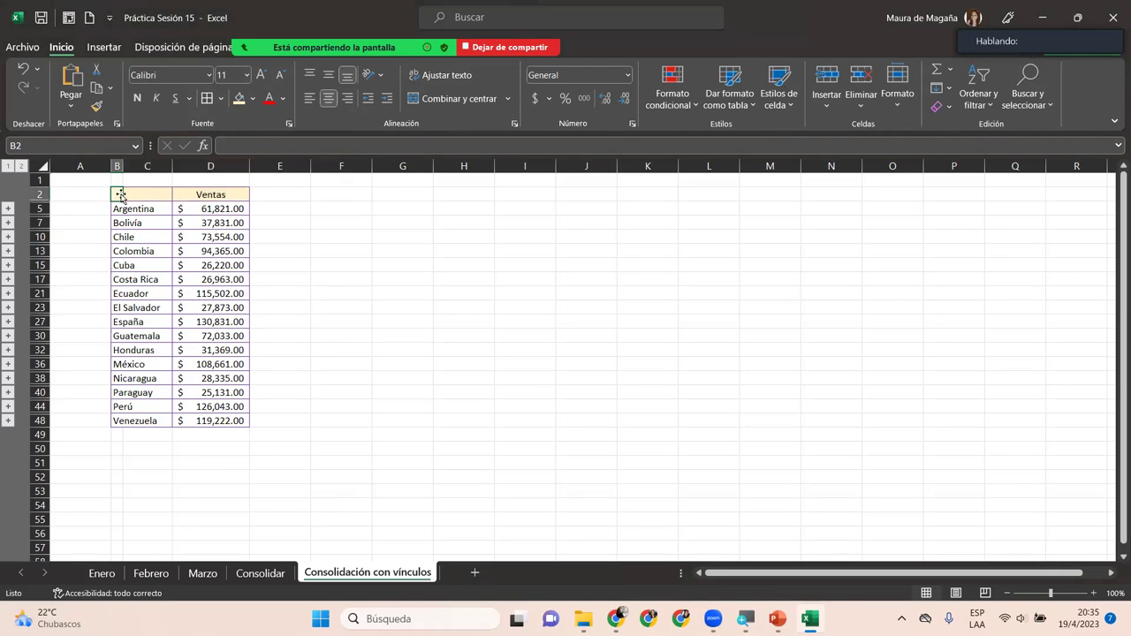
{"action": "left_click_drag", "start_coordinate": [118, 193], "coordinate": [146, 193]}
{"action": "left_click", "coordinate": [458, 98]}
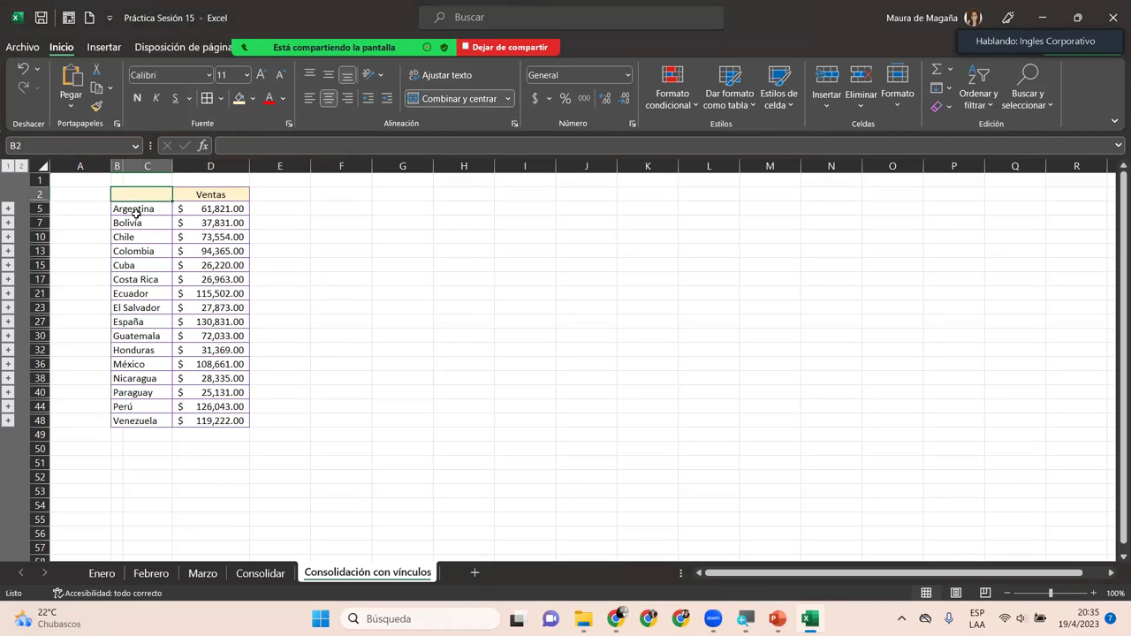
{"action": "type", "text": "País"}
{"action": "key", "text": "Return"}
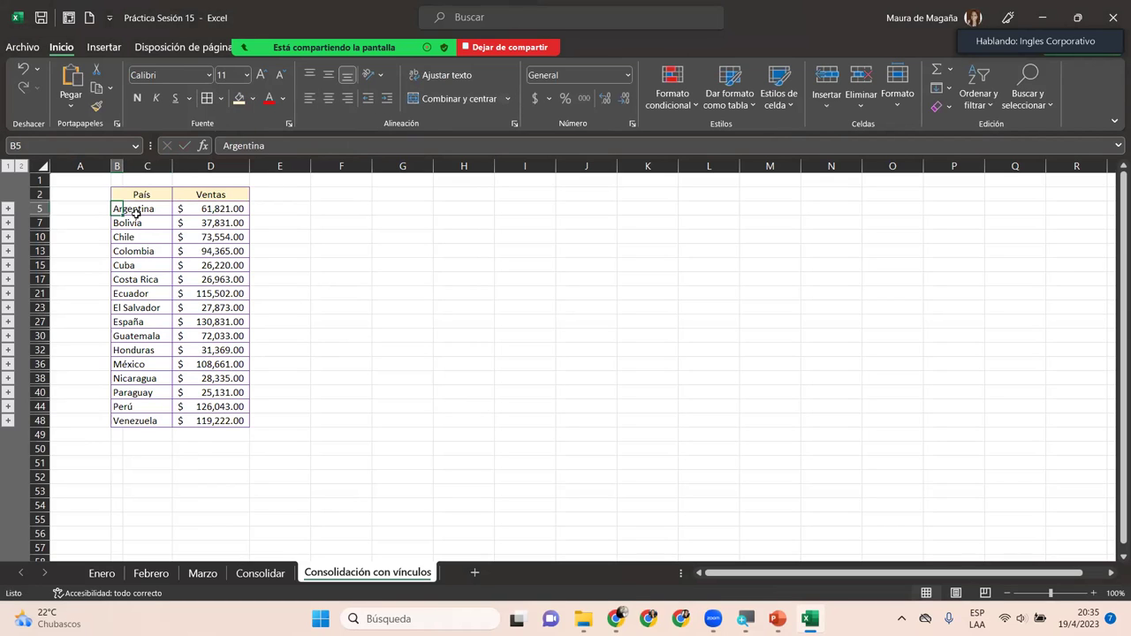
{"action": "left_click", "coordinate": [183, 291]}
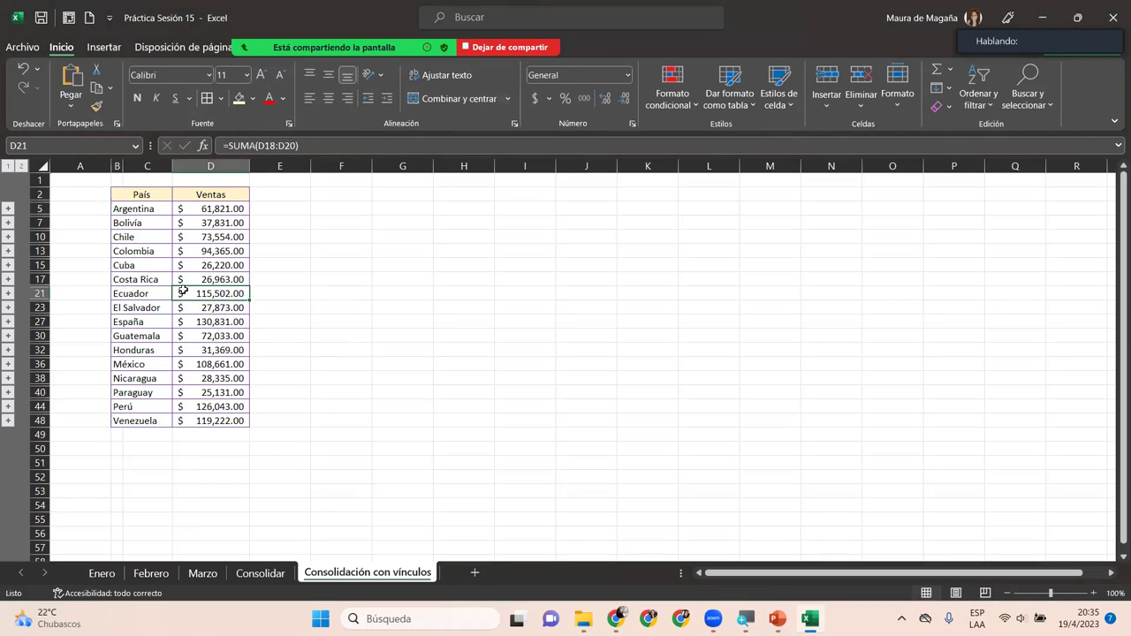
{"action": "left_click", "coordinate": [153, 263]}
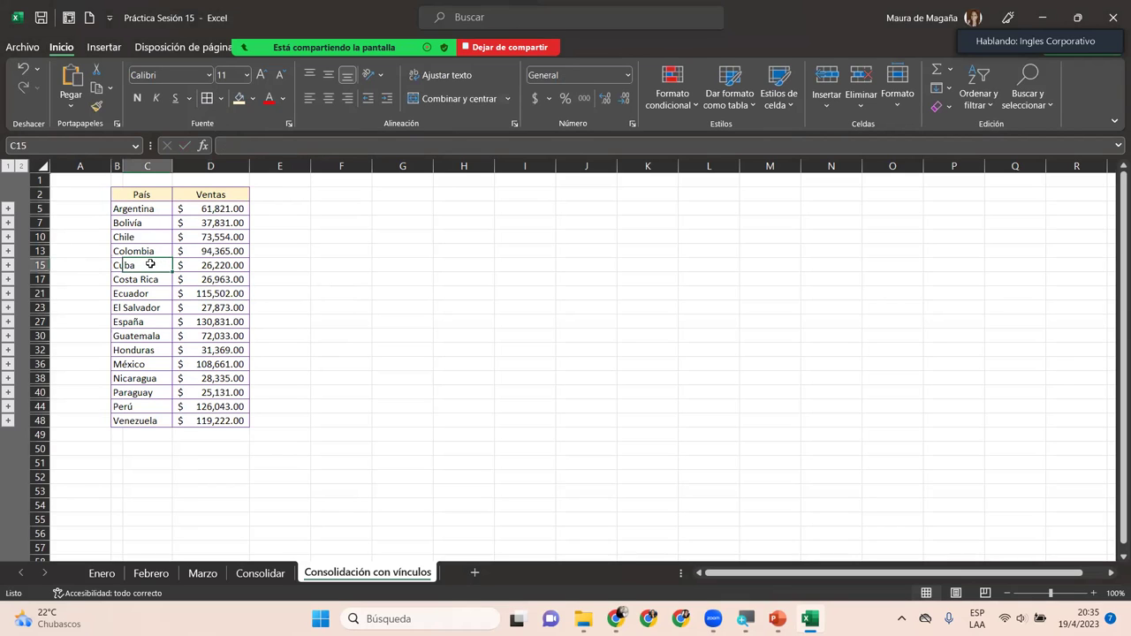
{"action": "left_click", "coordinate": [8, 265]}
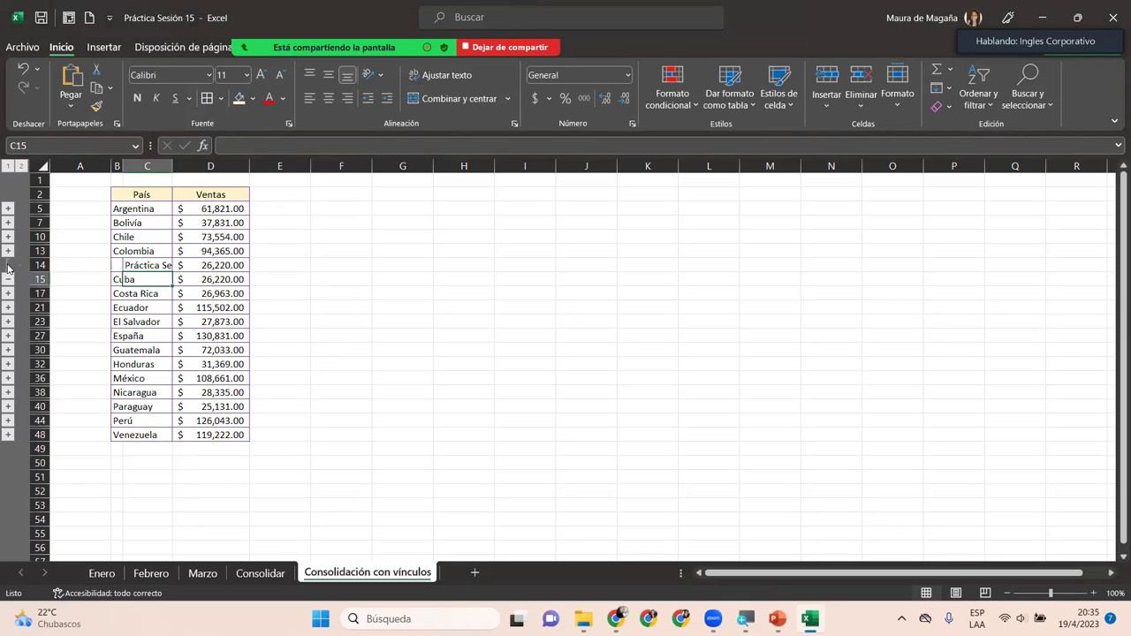
{"action": "double_click", "coordinate": [149, 266]}
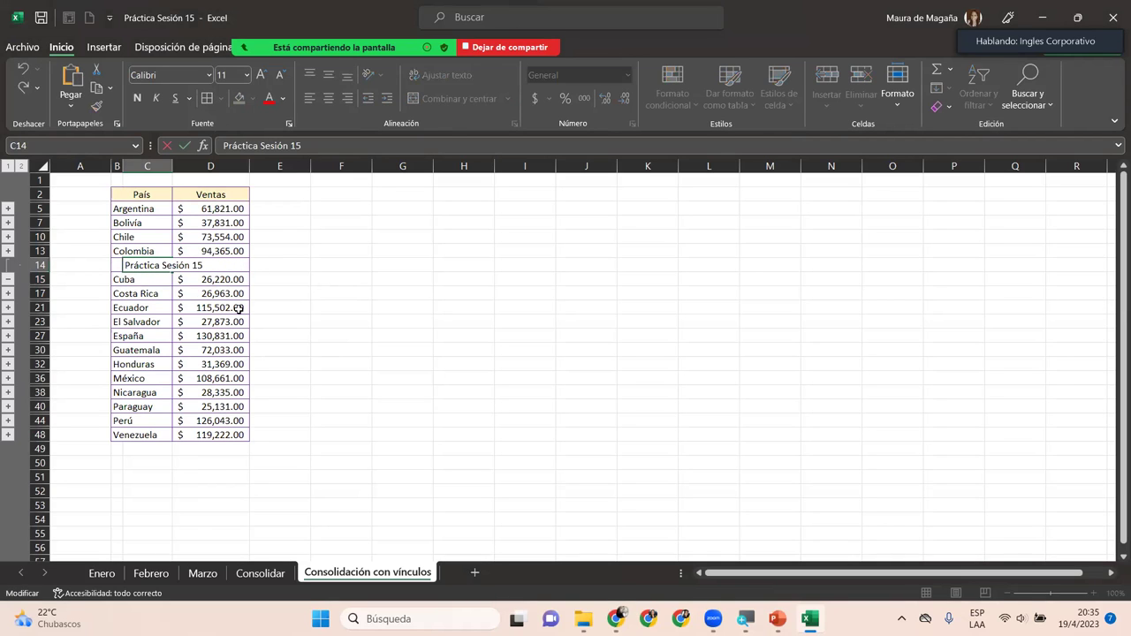
{"action": "left_click", "coordinate": [149, 278]}
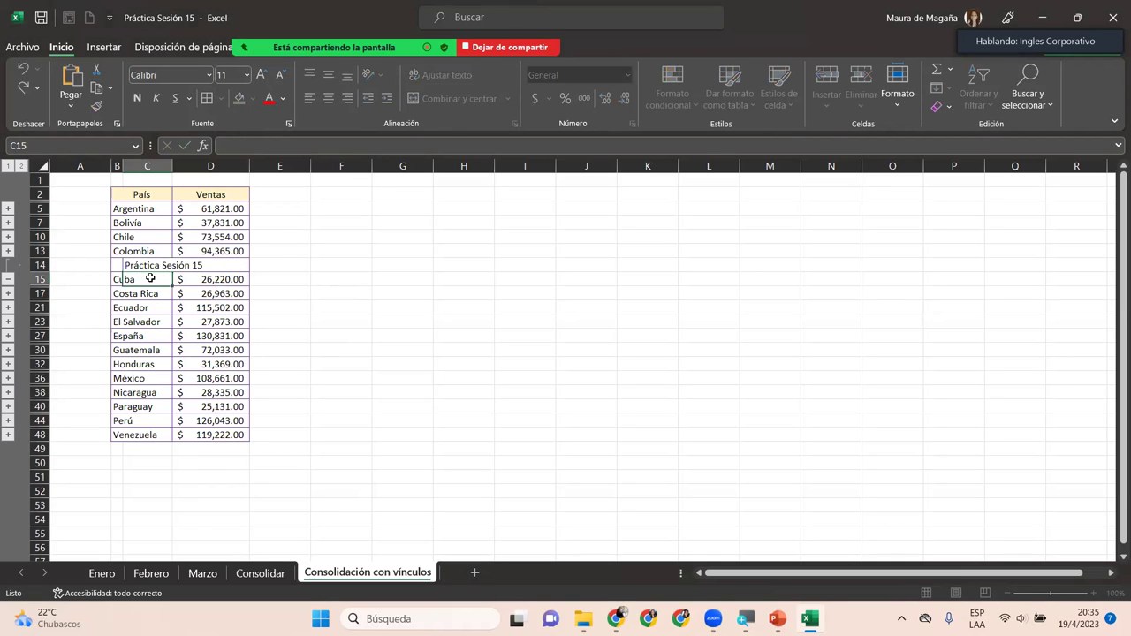
{"action": "left_click", "coordinate": [8, 274]}
{"action": "left_click", "coordinate": [222, 278]}
{"action": "left_click", "coordinate": [222, 253]}
{"action": "left_click", "coordinate": [228, 207]}
{"action": "left_click", "coordinate": [219, 263]}
{"action": "left_click", "coordinate": [219, 319]}
{"action": "left_click", "coordinate": [214, 379]}
{"action": "left_click", "coordinate": [215, 393]}
{"action": "left_click", "coordinate": [216, 406]}
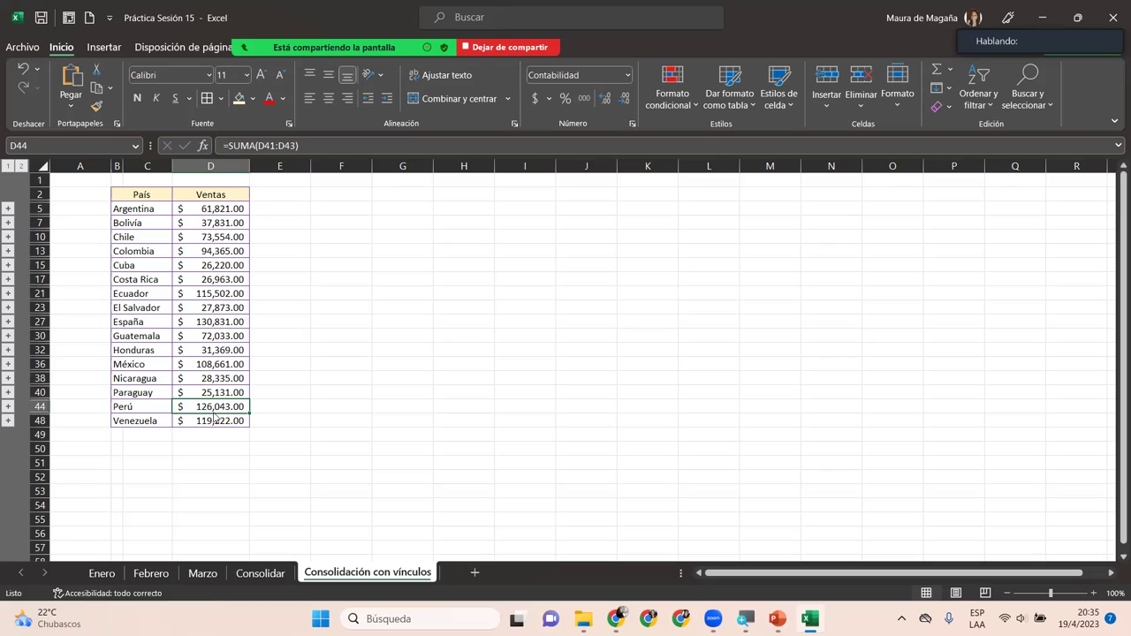
{"action": "left_click", "coordinate": [209, 424]}
{"action": "left_click", "coordinate": [205, 518]}
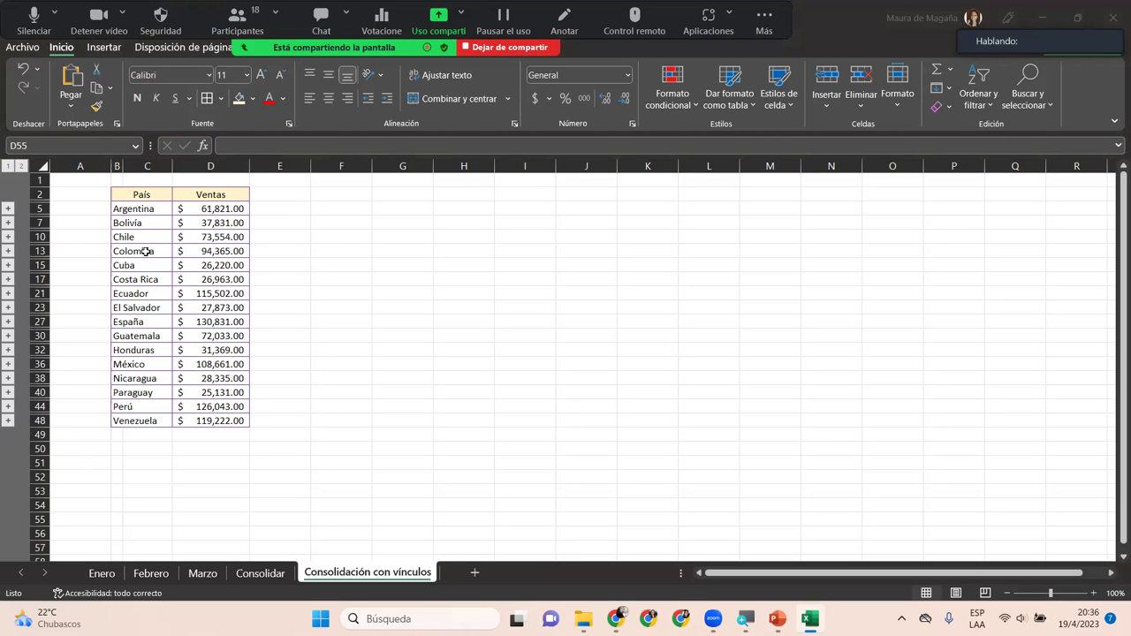
Step: Toggle the meeting microphone off and on, and open then close the Zoom chat
{"action": "key", "text": "alt+a"}
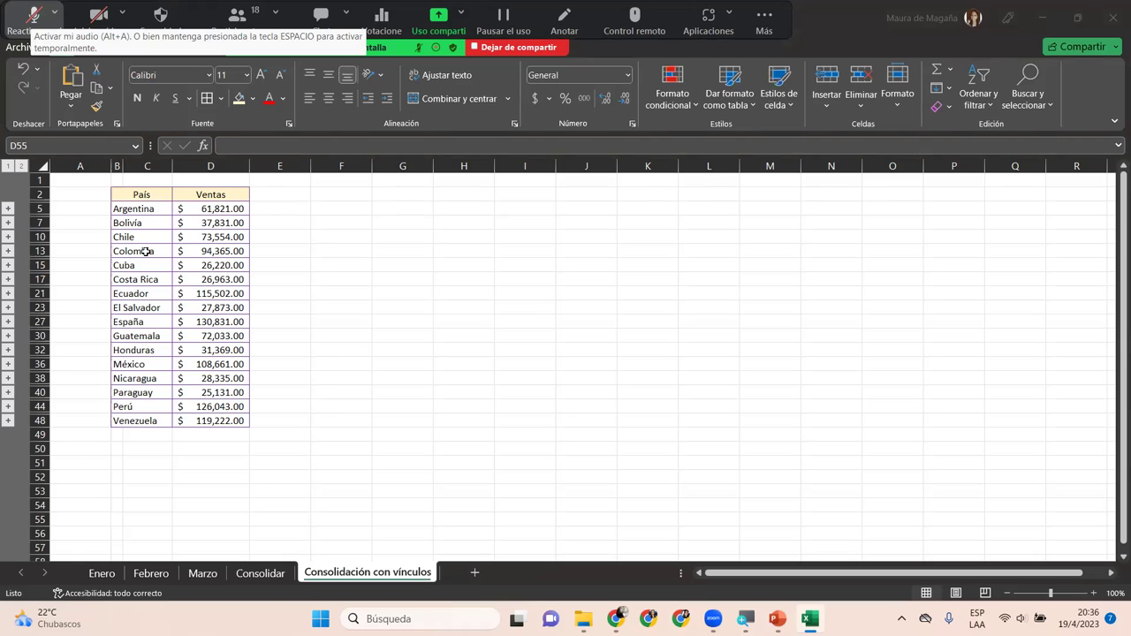
{"action": "key", "text": "alt+a"}
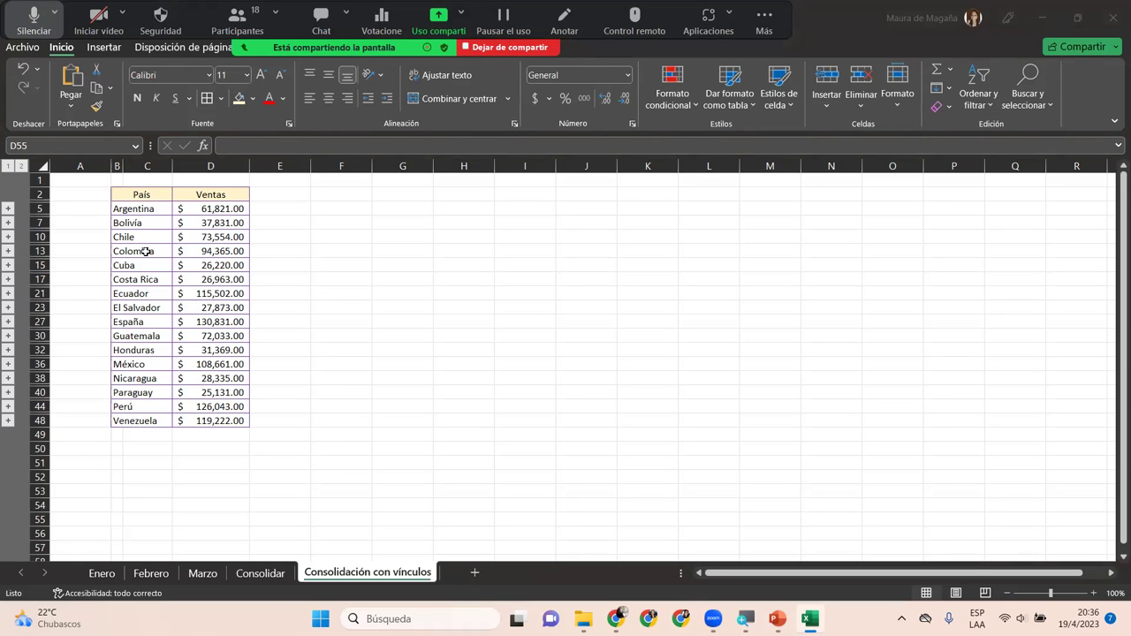
{"action": "key", "text": "alt+h"}
{"action": "type", "text": "1"}
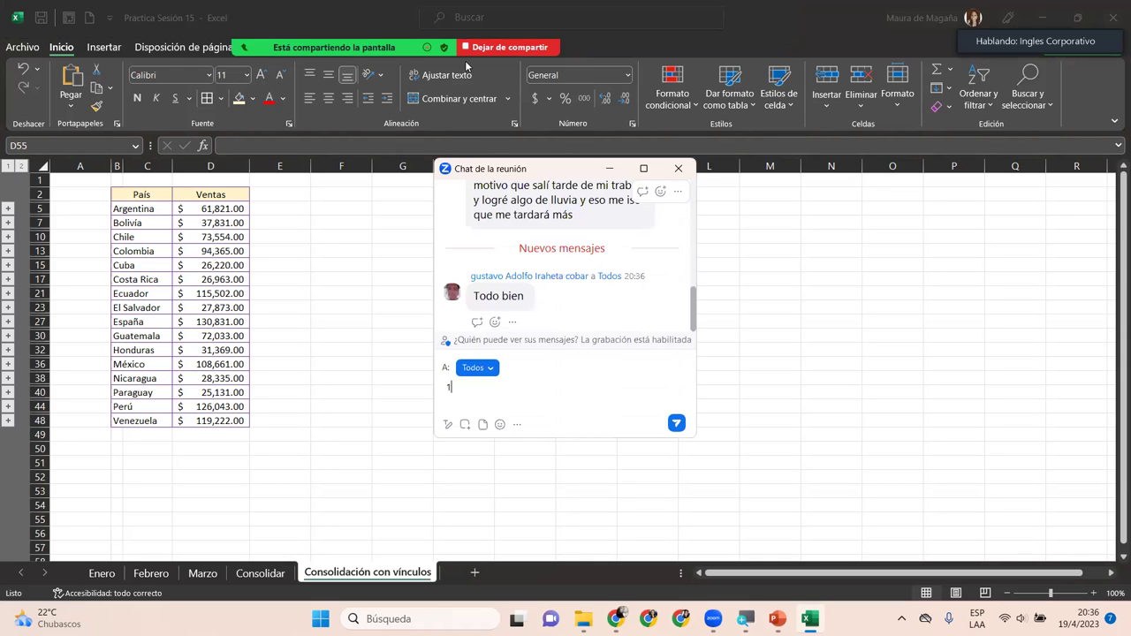
{"action": "left_click", "coordinate": [678, 168]}
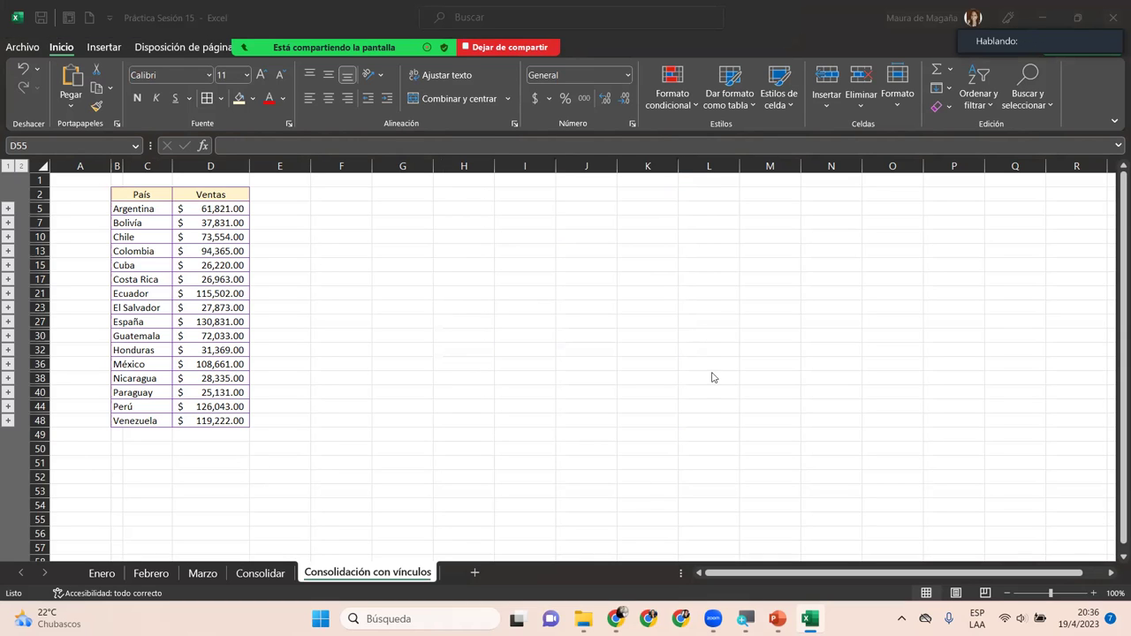
Step: Close Excel saving Práctica Sesión 15, then open Práctica2 Sesión 15 from the Sesión 15 folder
{"action": "left_click", "coordinate": [1113, 7]}
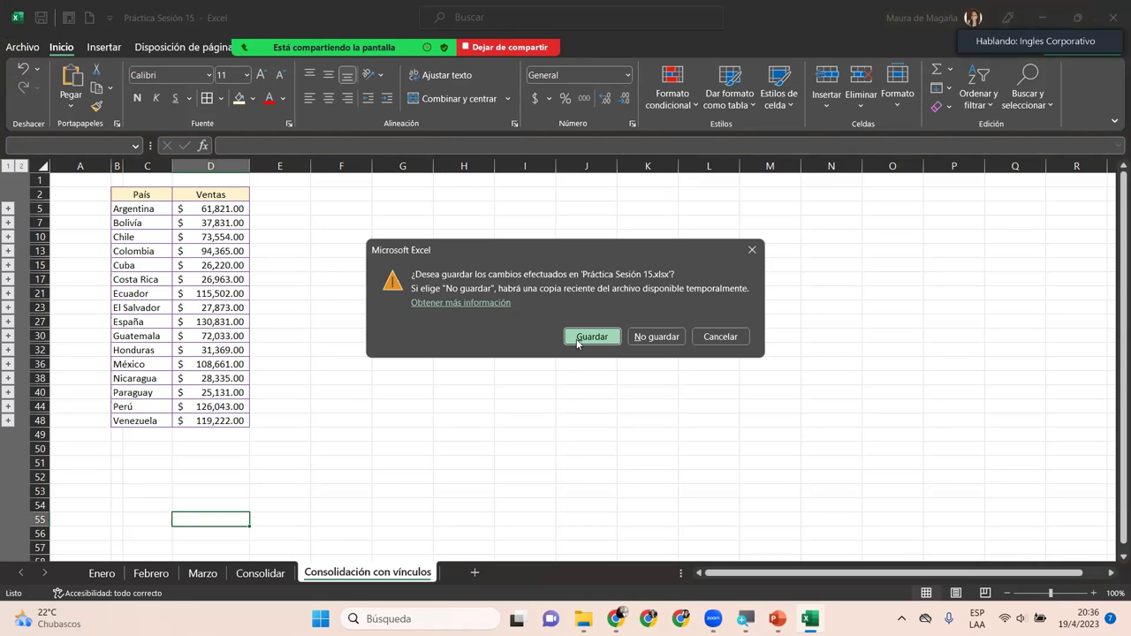
{"action": "left_click", "coordinate": [591, 336]}
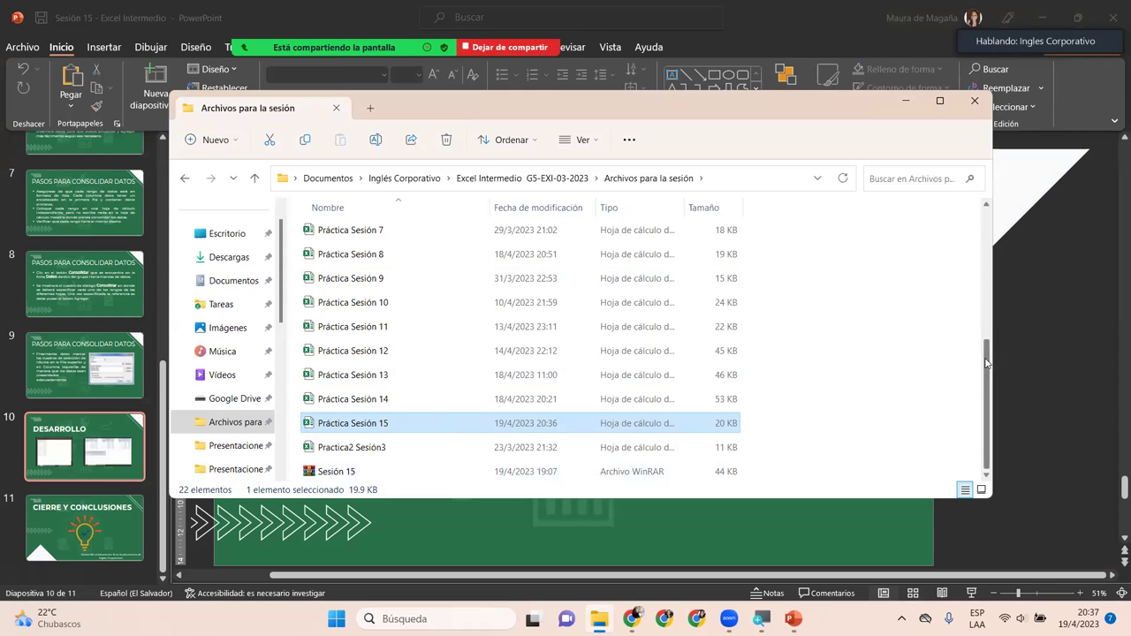
{"action": "left_click_drag", "start_coordinate": [986, 363], "coordinate": [986, 221]}
{"action": "double_click", "coordinate": [469, 262]}
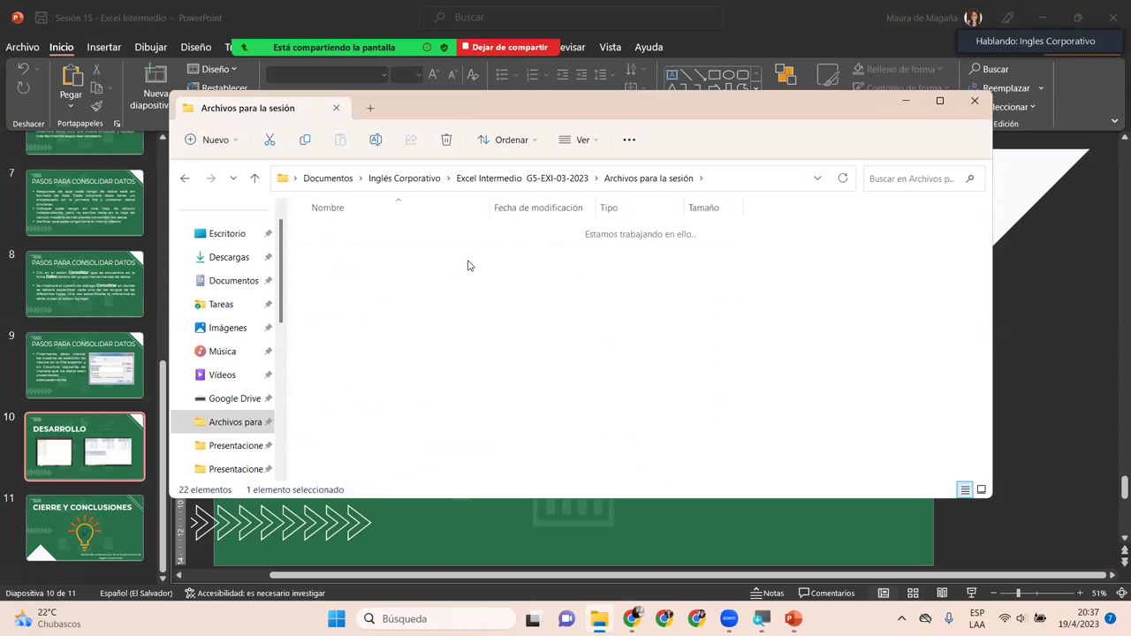
{"action": "left_click", "coordinate": [383, 309]}
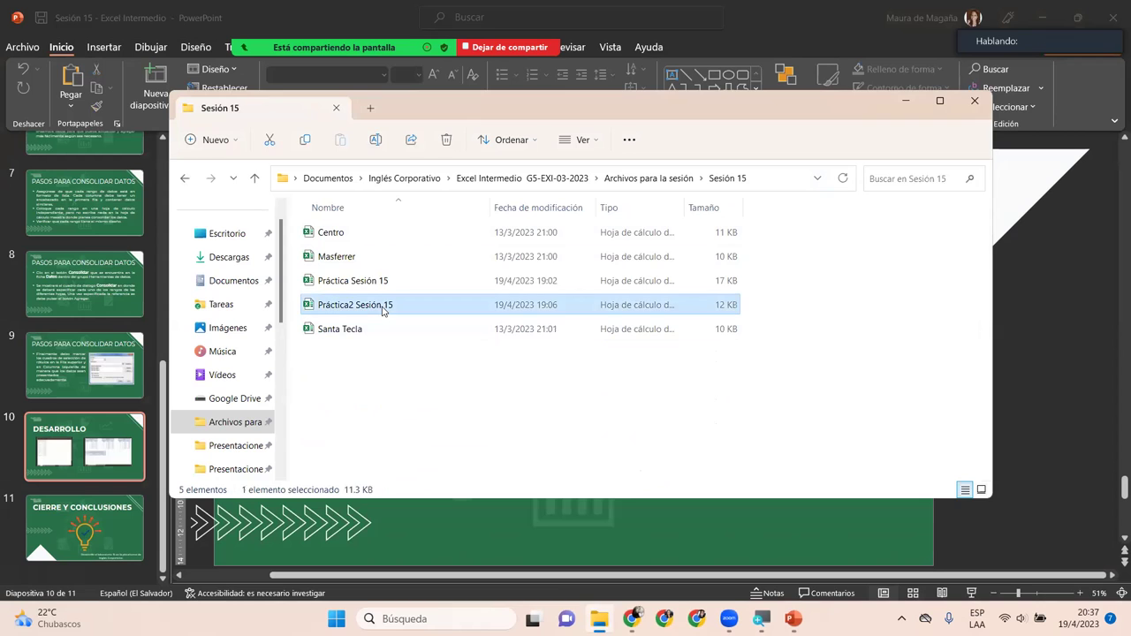
{"action": "double_click", "coordinate": [382, 306]}
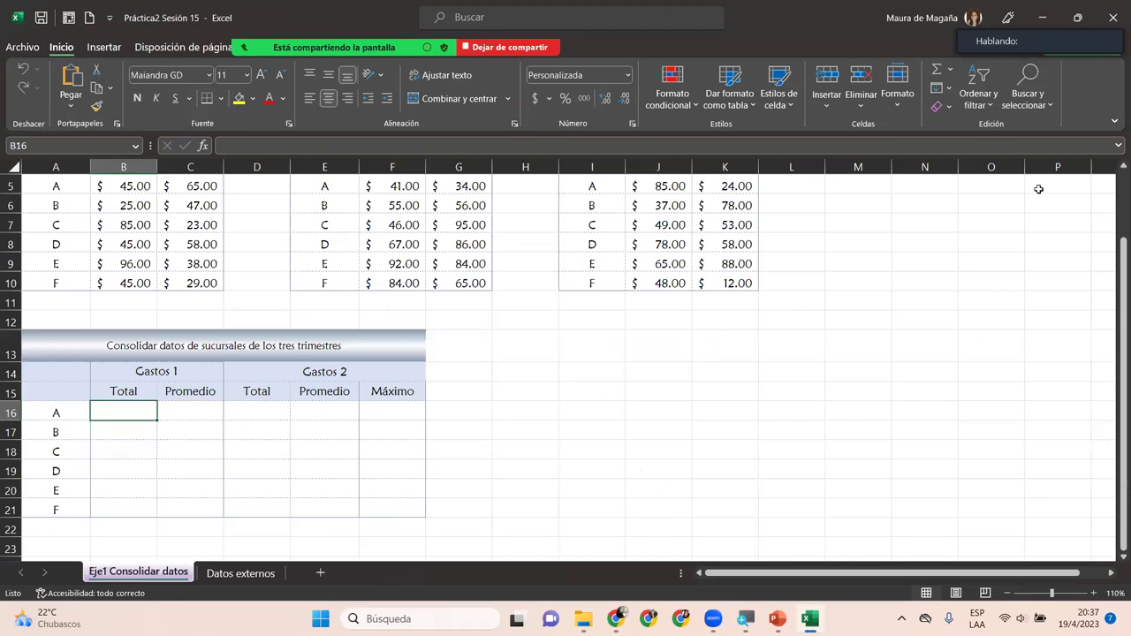
{"action": "mouse_move", "coordinate": [1116, 323]}
{"action": "left_mouse_down"}
{"action": "mouse_move", "coordinate": [1114, 250]}
{"action": "mouse_move", "coordinate": [443, 425]}
{"action": "left_mouse_up"}
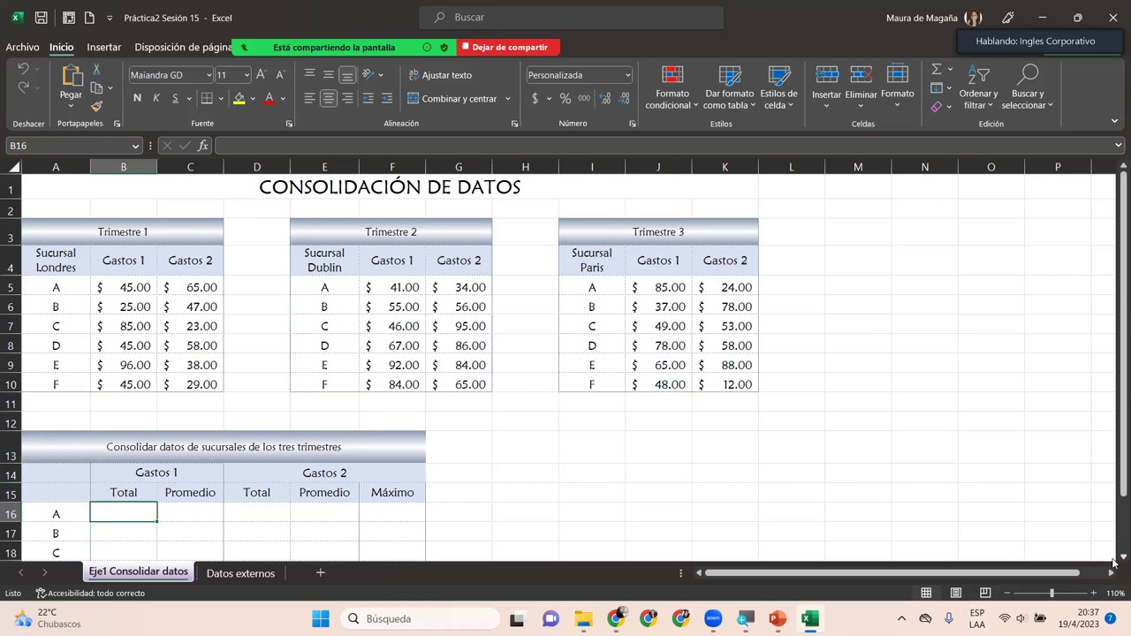
{"action": "scroll", "coordinate": [1113, 562], "scroll_direction": "down", "scroll_amount": 1}
{"action": "scroll", "coordinate": [1113, 562], "scroll_direction": "down", "scroll_amount": 2}
{"action": "scroll", "coordinate": [1113, 562], "scroll_direction": "down", "scroll_amount": 1}
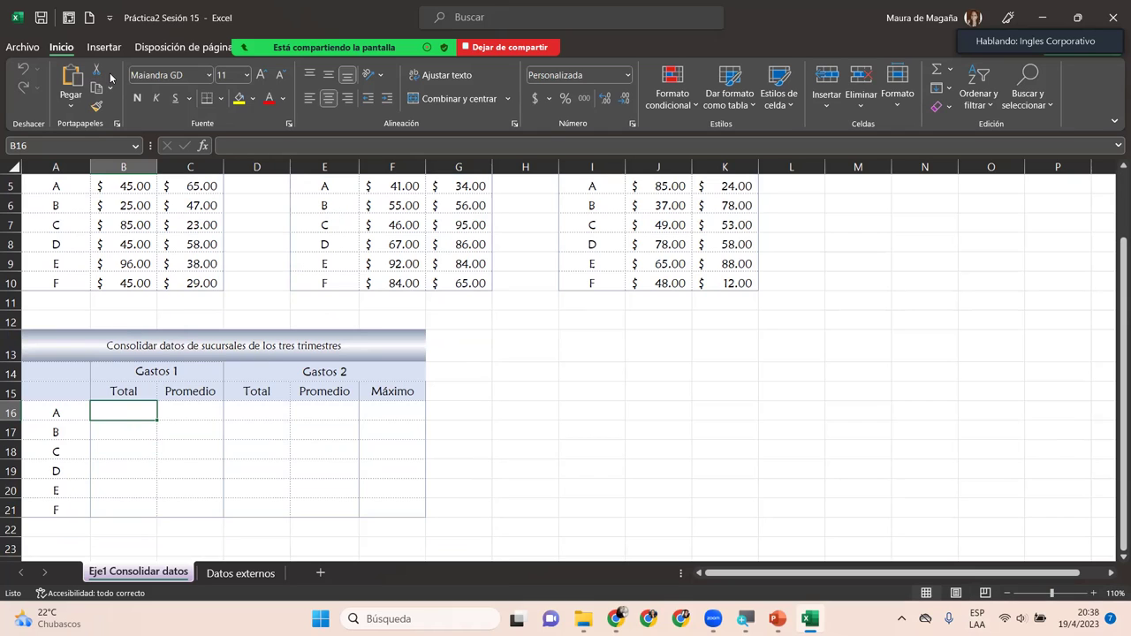
Step: Collapse the ribbon, browse the Insert and Review tabs, then restore the Home tab
{"action": "key", "text": "ctrl+F1"}
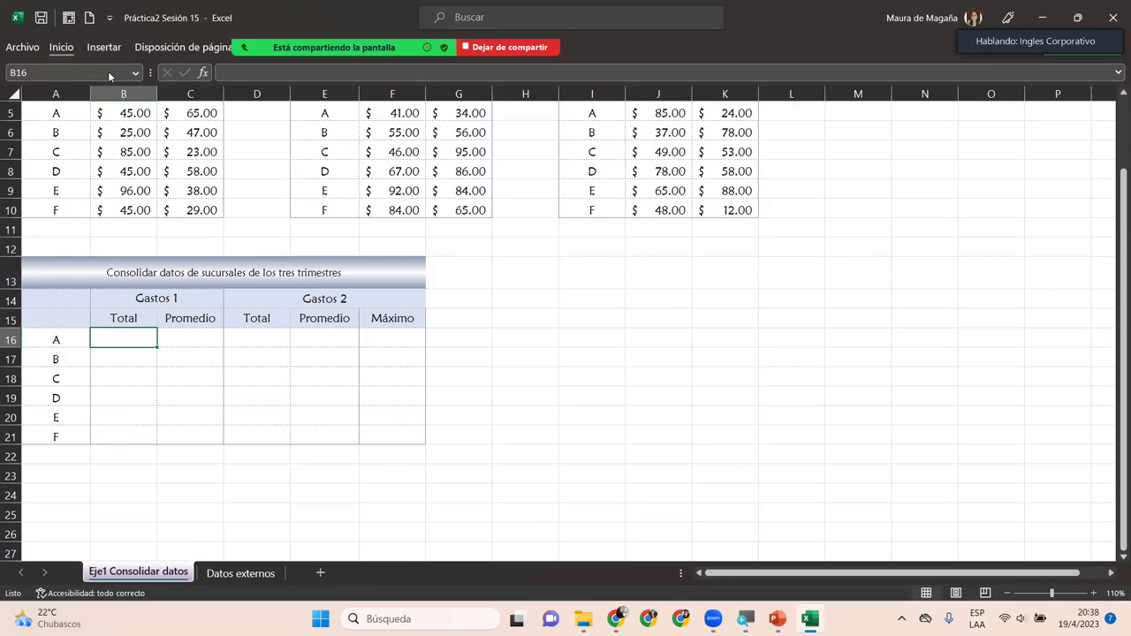
{"action": "key", "text": "Right"}
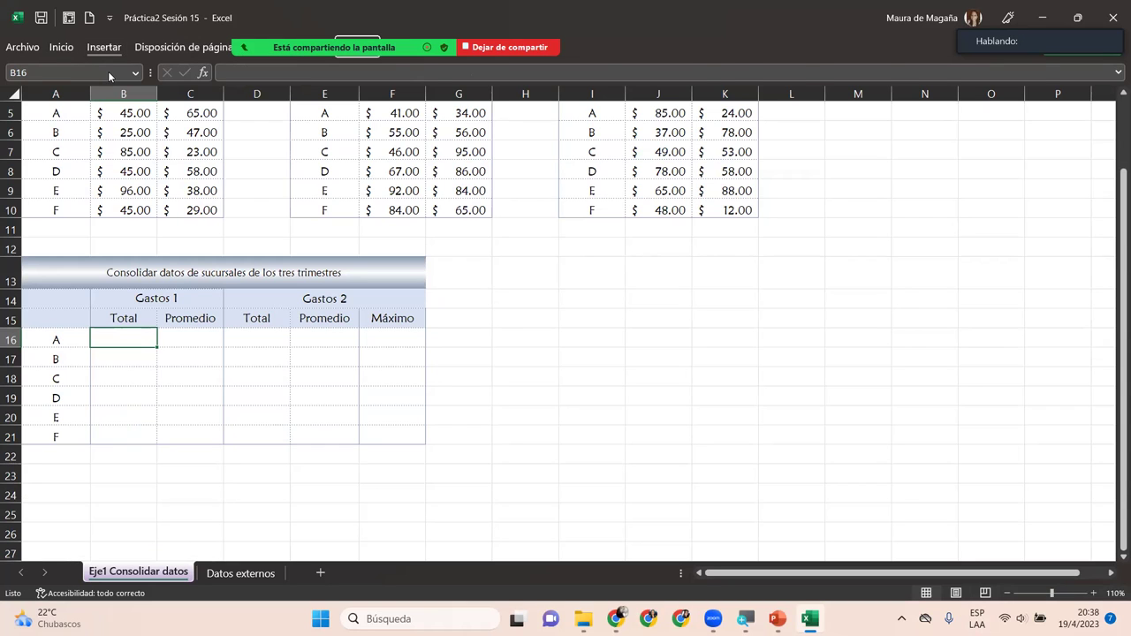
{"action": "key", "text": "alt+r"}
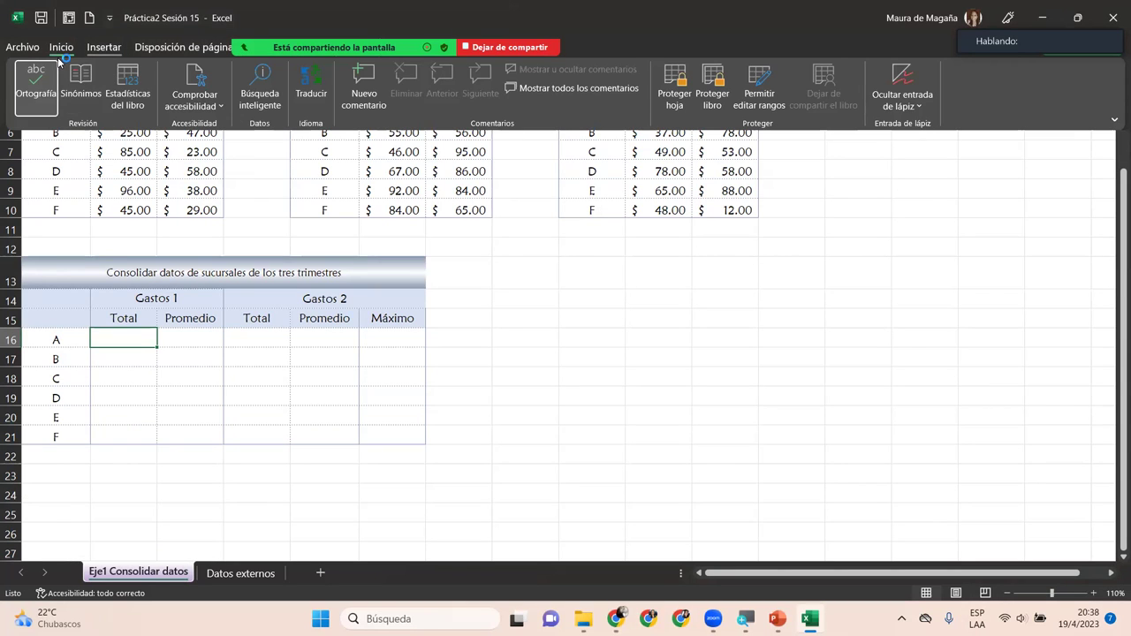
{"action": "left_click", "coordinate": [60, 57]}
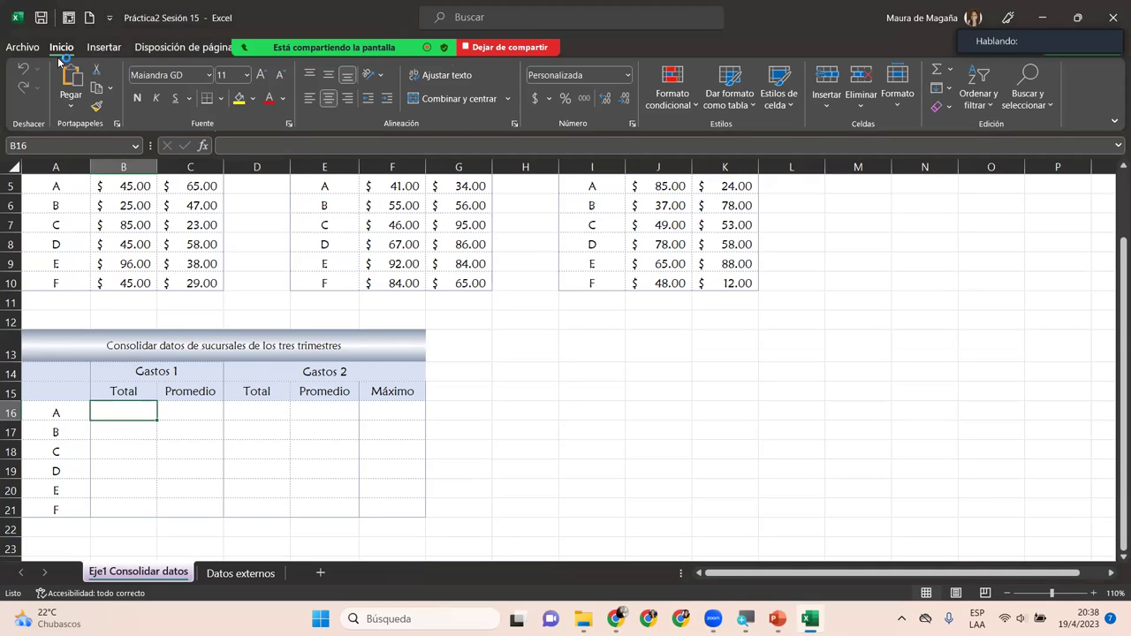
Step: Scroll down to the summary table and select the Total cell for branch A
{"action": "key", "text": "Right"}
{"action": "key", "text": "Right"}
{"action": "key", "text": "Left"}
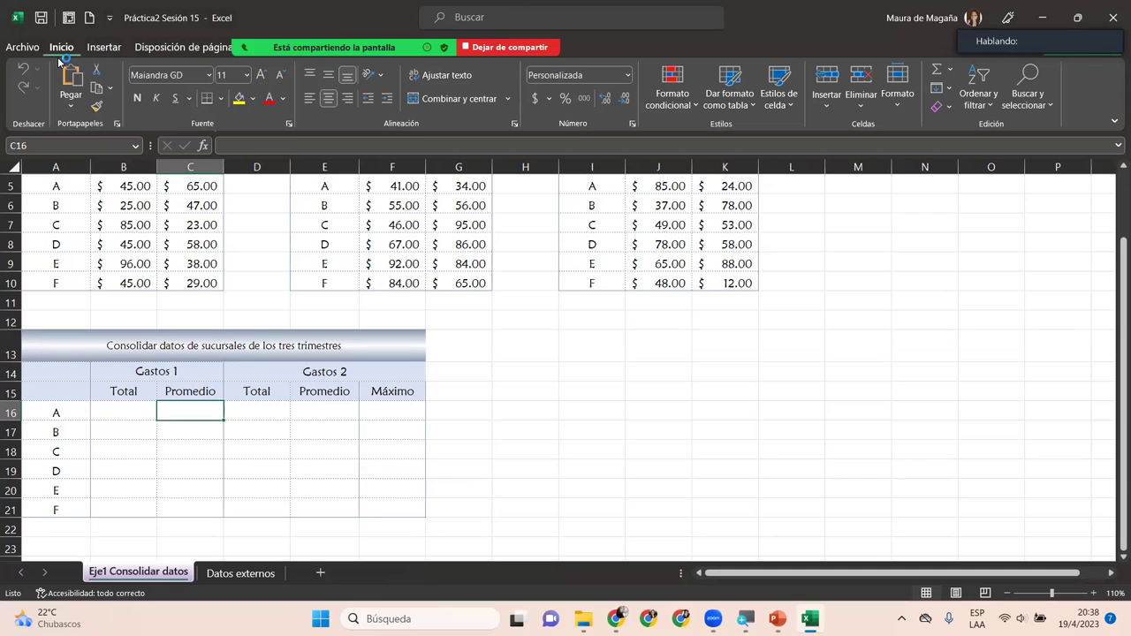
{"action": "scroll", "coordinate": [59, 61], "scroll_direction": "down", "scroll_amount": 2}
{"action": "scroll", "coordinate": [59, 60], "scroll_direction": "down", "scroll_amount": 1}
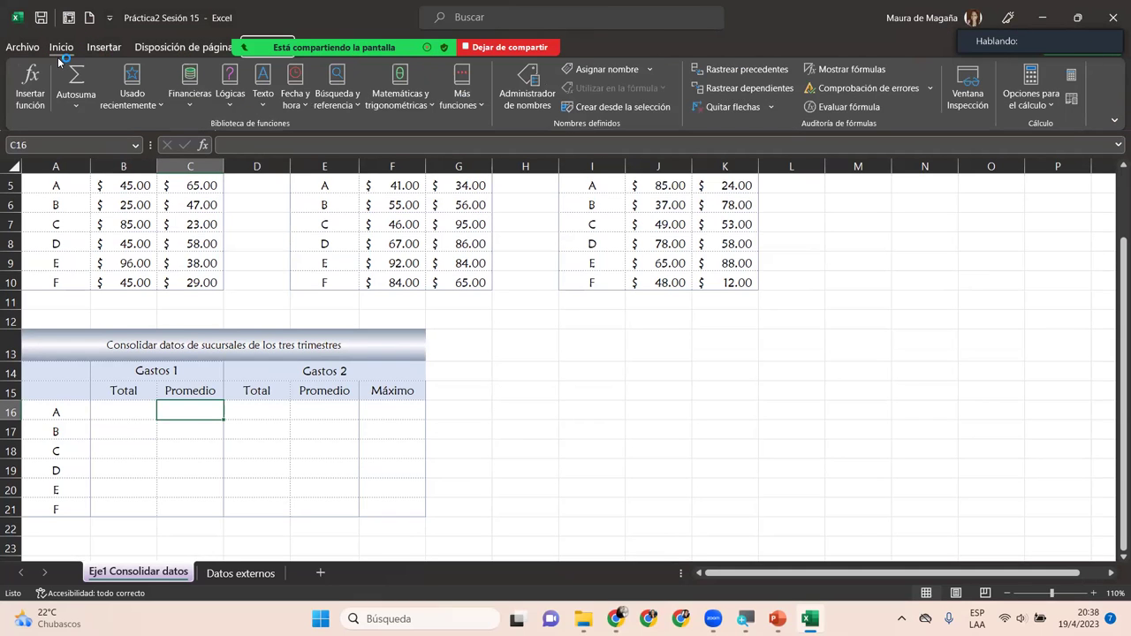
{"action": "scroll", "coordinate": [59, 60], "scroll_direction": "down", "scroll_amount": 1}
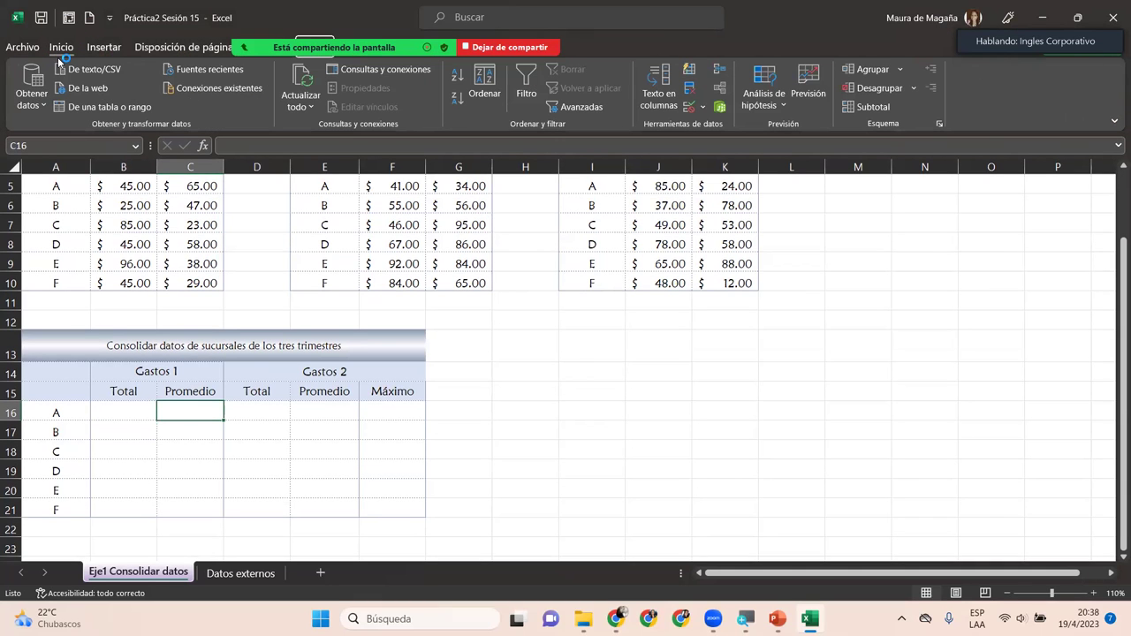
{"action": "left_click", "coordinate": [147, 428]}
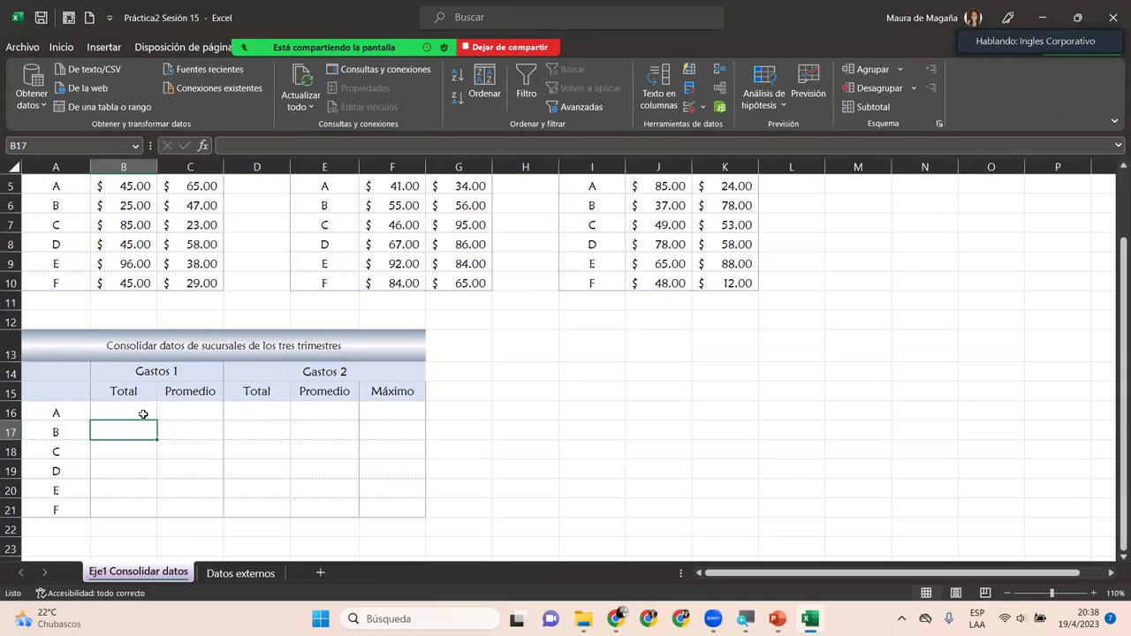
{"action": "left_click", "coordinate": [143, 414]}
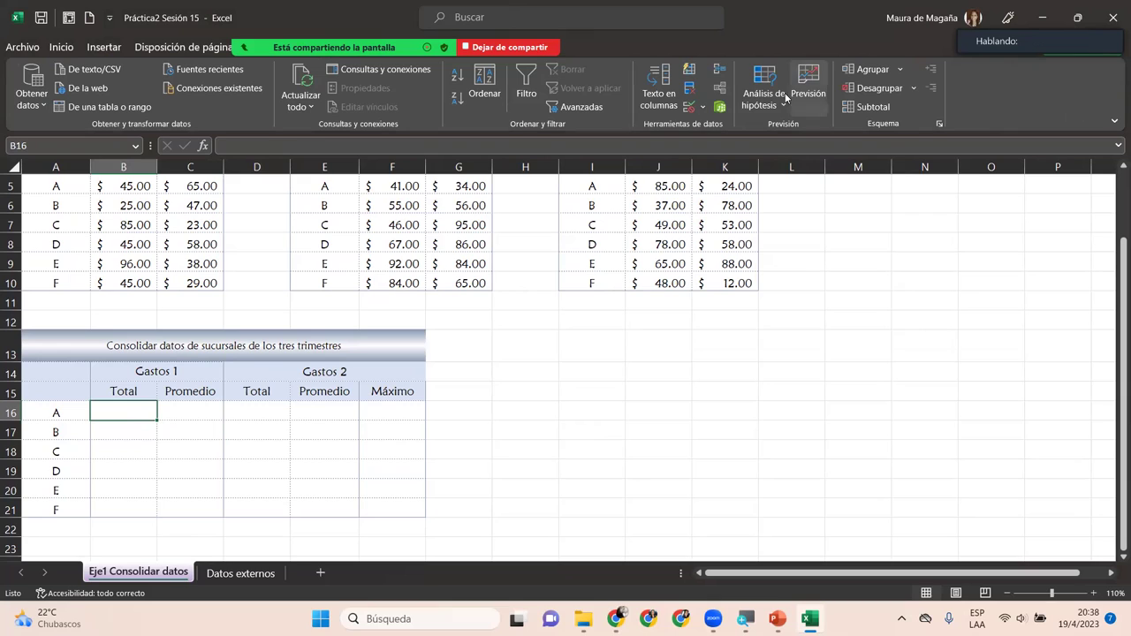
Step: Open Consolidar with Suma as the function and Trimestre 1's B5:B10 as reference
{"action": "left_click", "coordinate": [720, 69]}
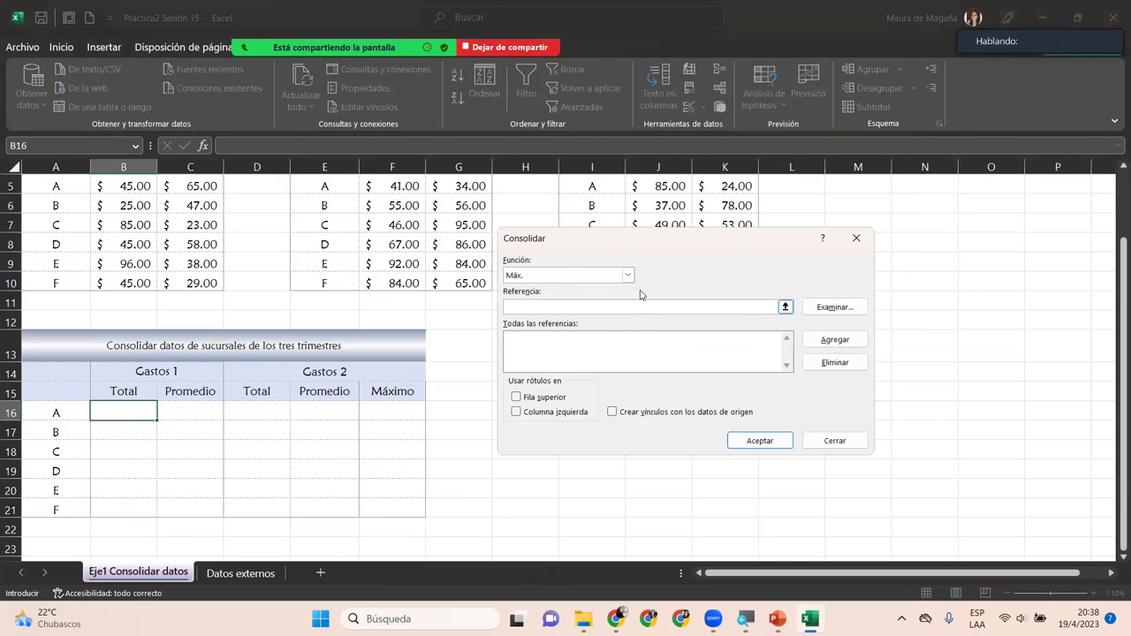
{"action": "left_click", "coordinate": [627, 274]}
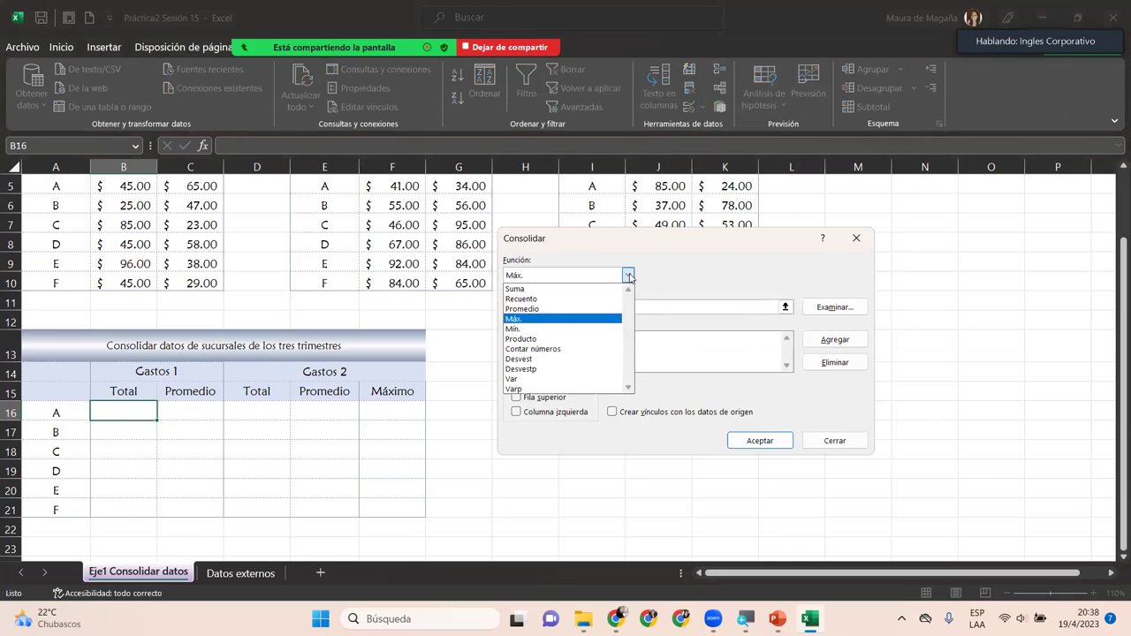
{"action": "left_click", "coordinate": [588, 289]}
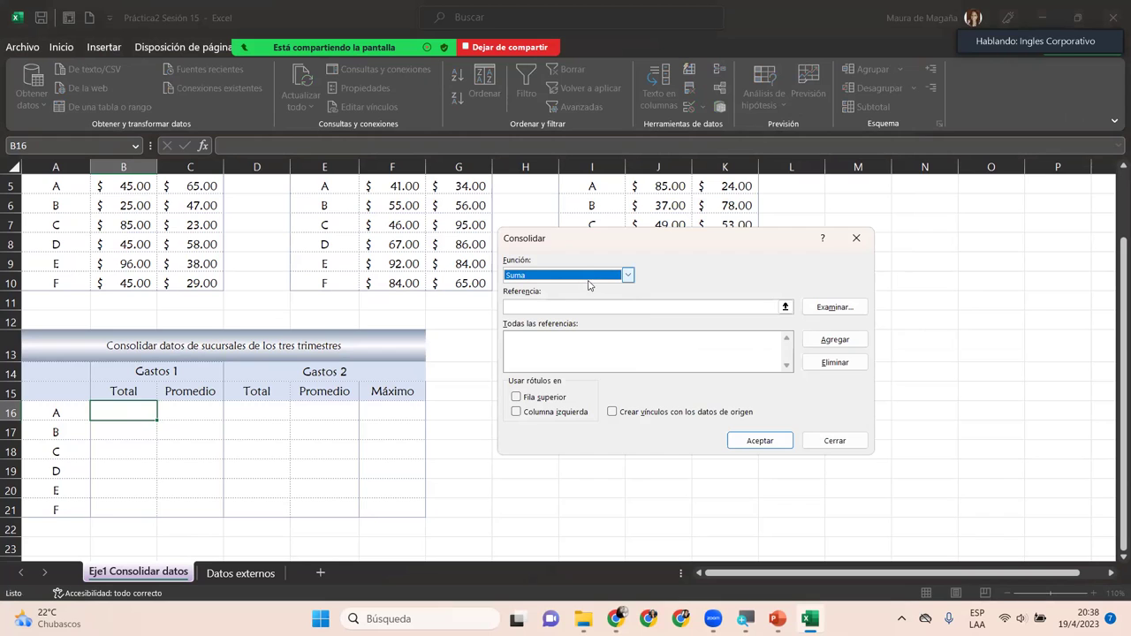
{"action": "left_click", "coordinate": [686, 307]}
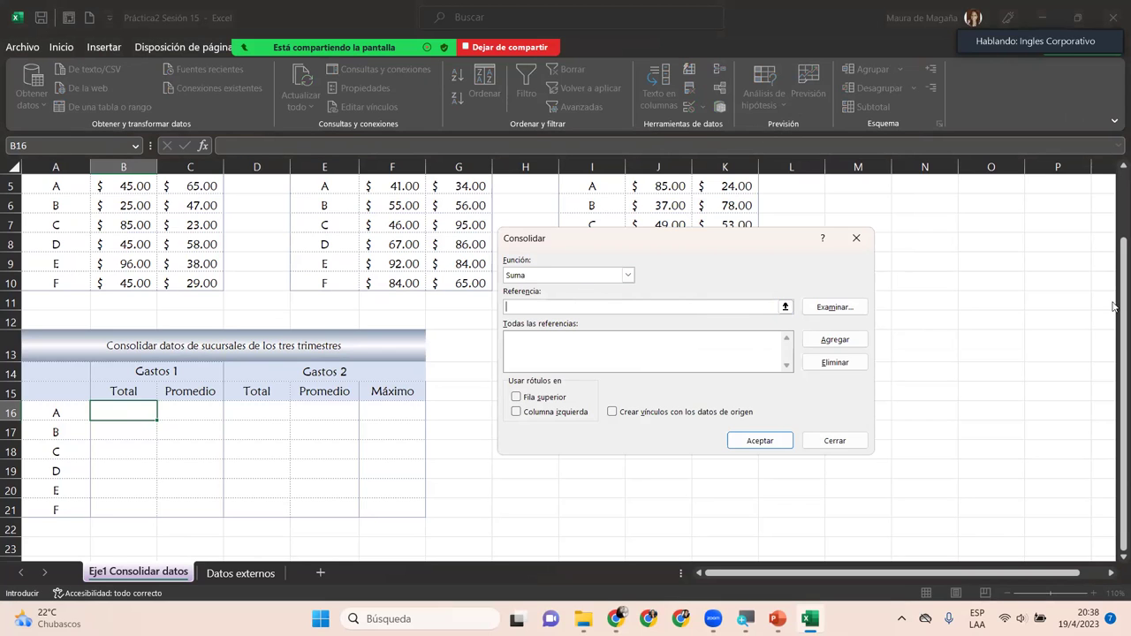
{"action": "left_click_drag", "start_coordinate": [1113, 306], "coordinate": [1112, 292]}
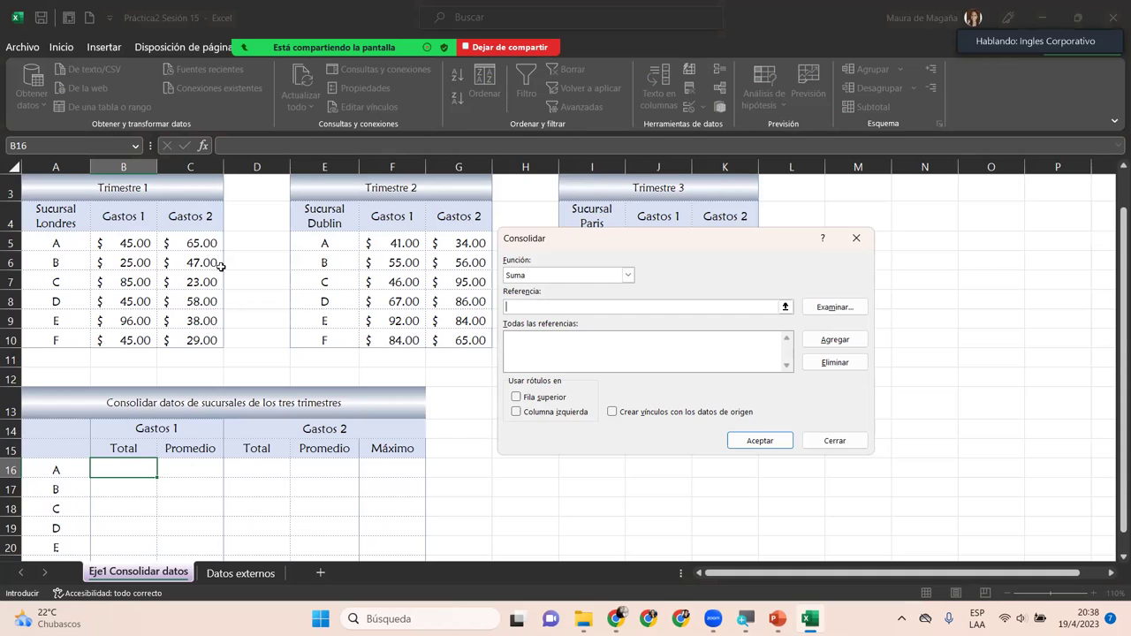
{"action": "left_click_drag", "start_coordinate": [134, 239], "coordinate": [134, 334]}
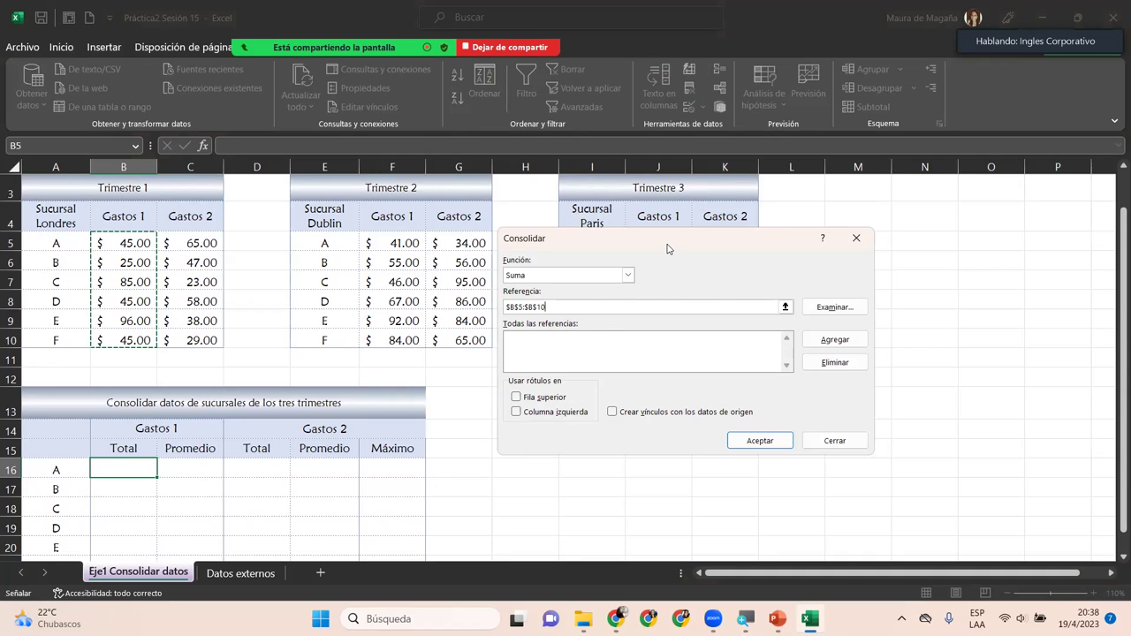
Step: Add references B5:B10, F5:F10 and J5:J10, then run the Suma consolidation into Total
{"action": "left_click_drag", "start_coordinate": [667, 249], "coordinate": [645, 376]}
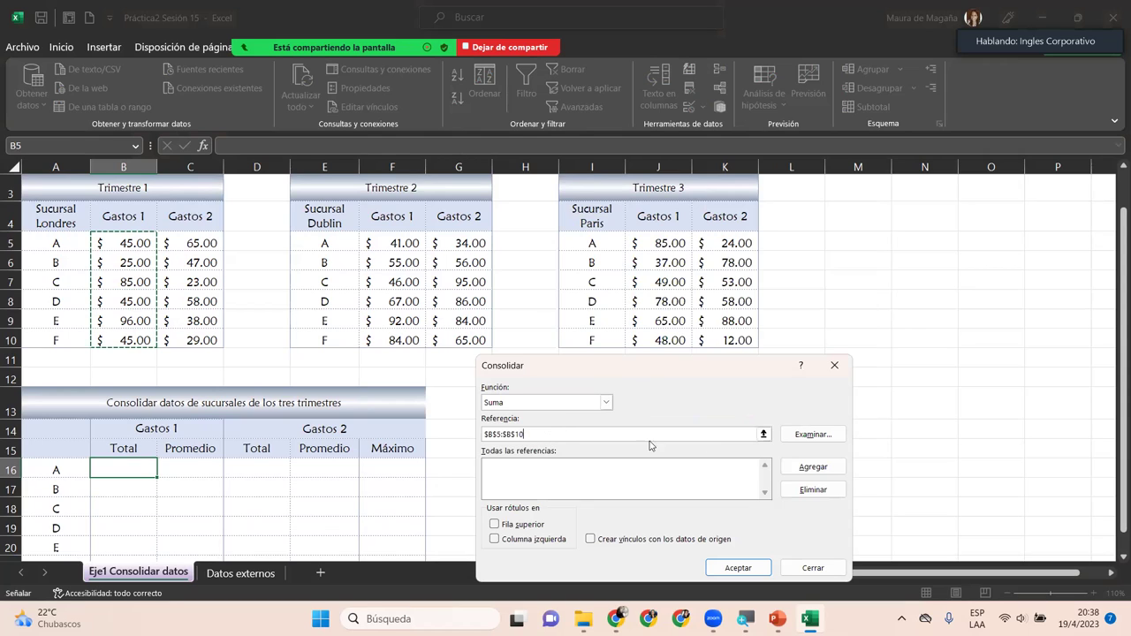
{"action": "left_click", "coordinate": [813, 467]}
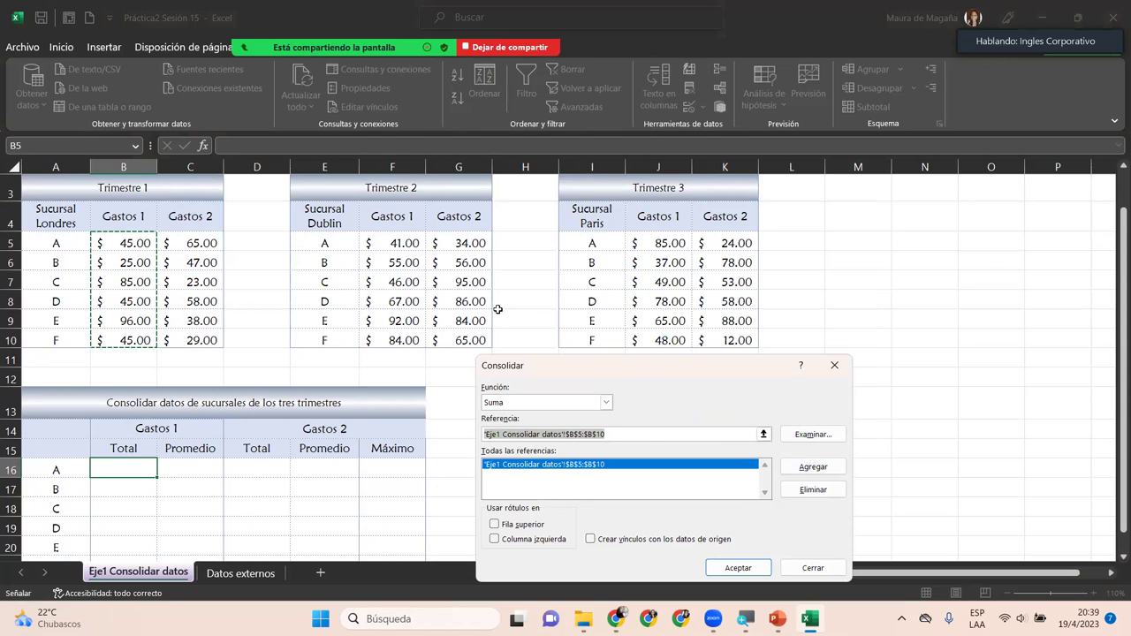
{"action": "left_click_drag", "start_coordinate": [407, 243], "coordinate": [406, 336]}
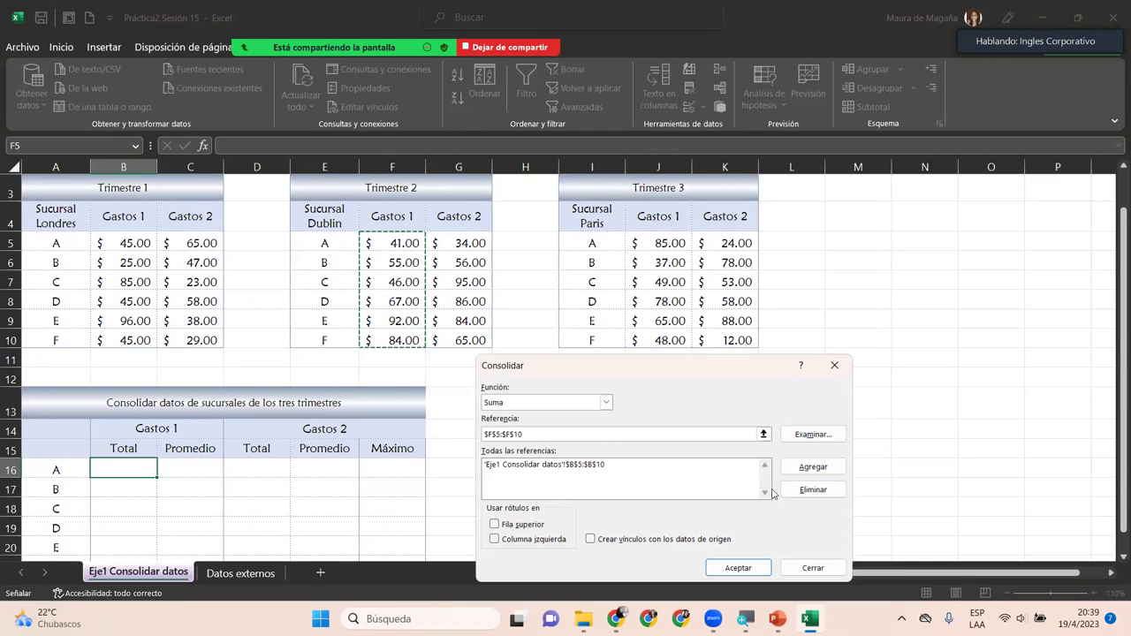
{"action": "left_click", "coordinate": [813, 467]}
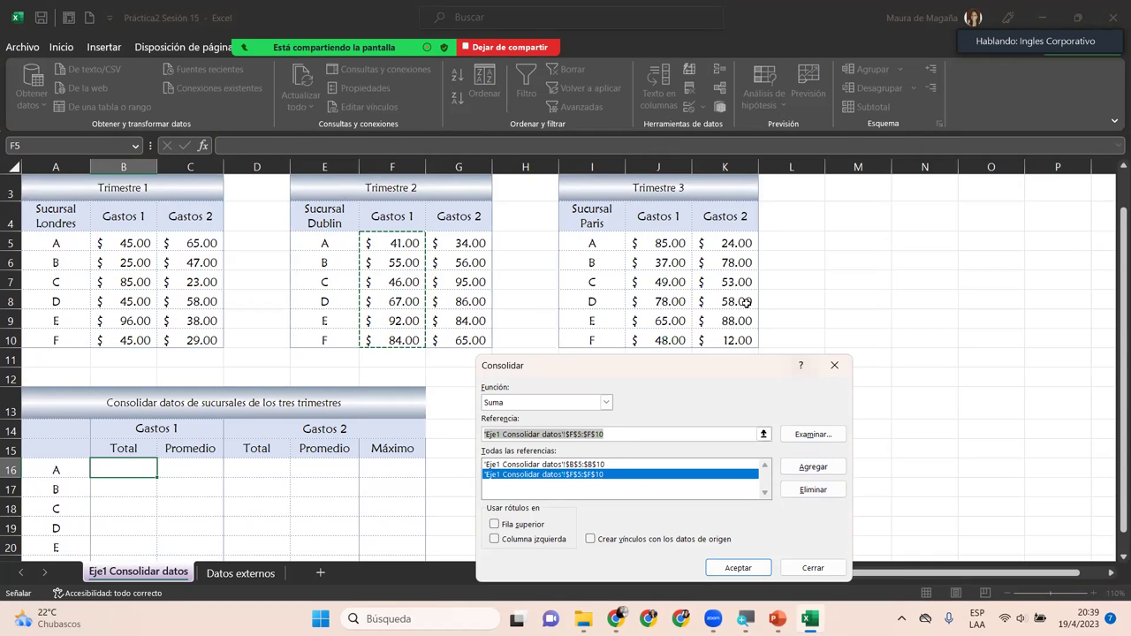
{"action": "left_click_drag", "start_coordinate": [672, 241], "coordinate": [672, 343]}
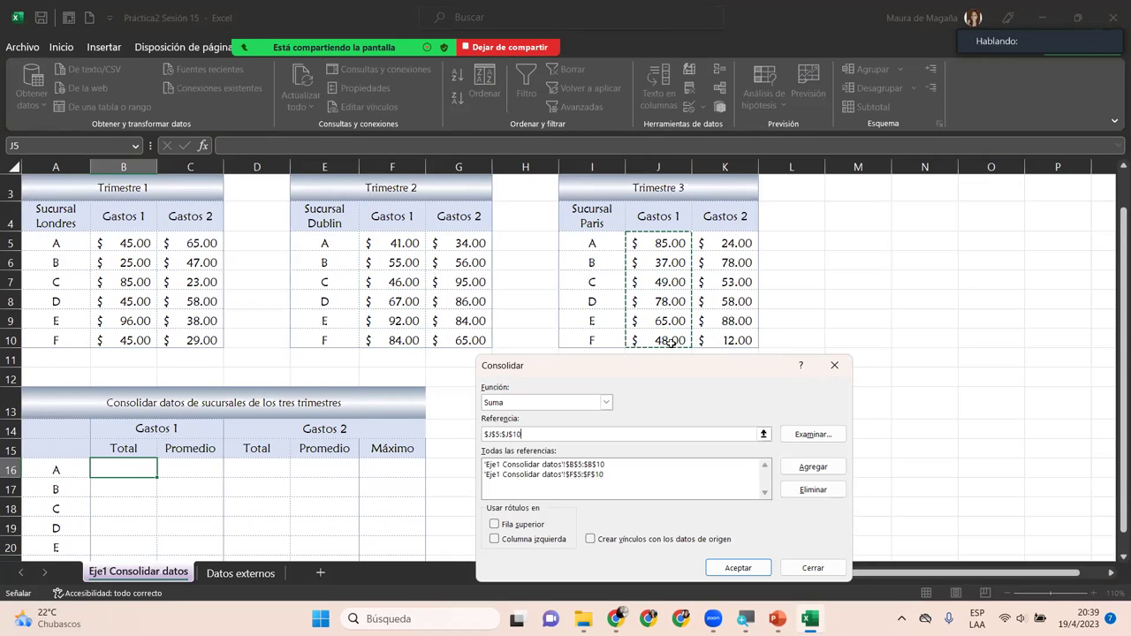
{"action": "left_click", "coordinate": [792, 469]}
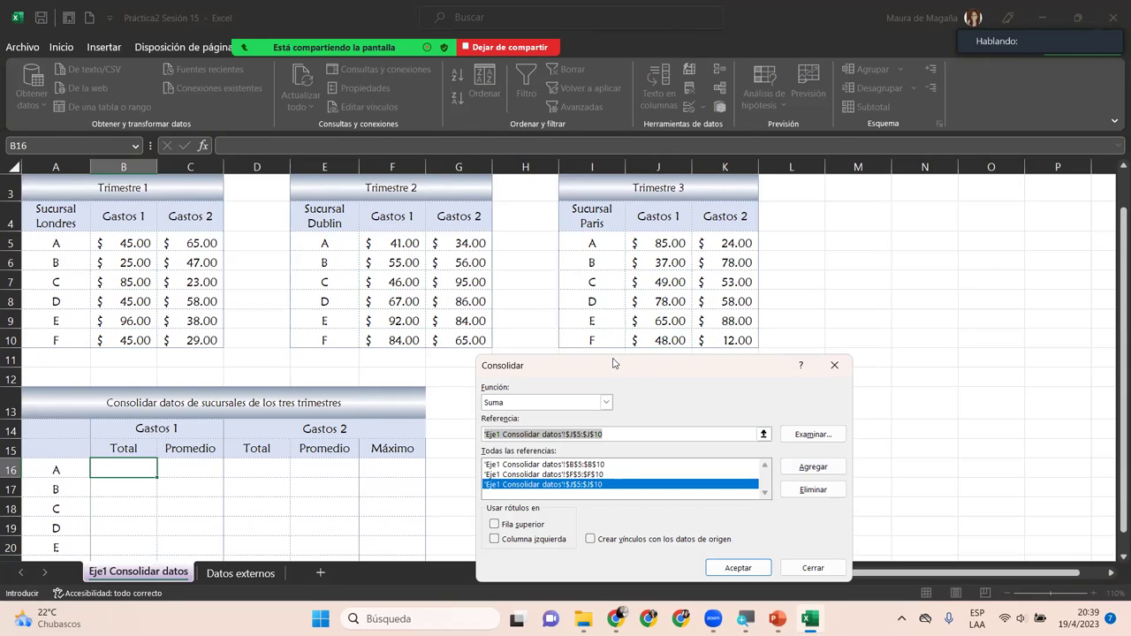
{"action": "left_click_drag", "start_coordinate": [613, 365], "coordinate": [509, 249]}
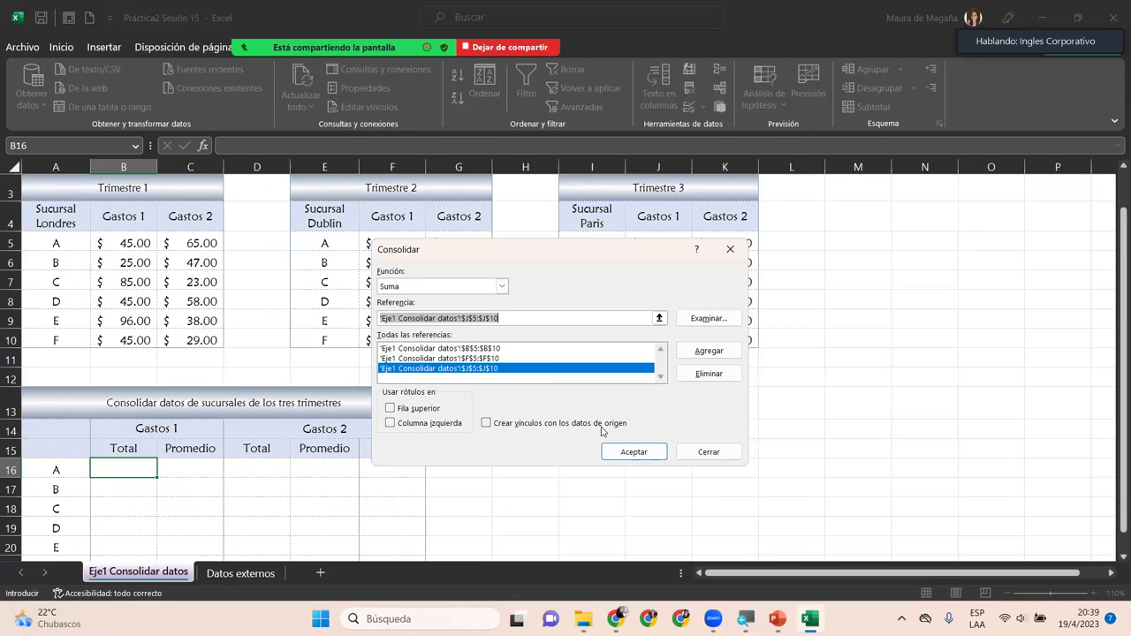
{"action": "left_click", "coordinate": [634, 451]}
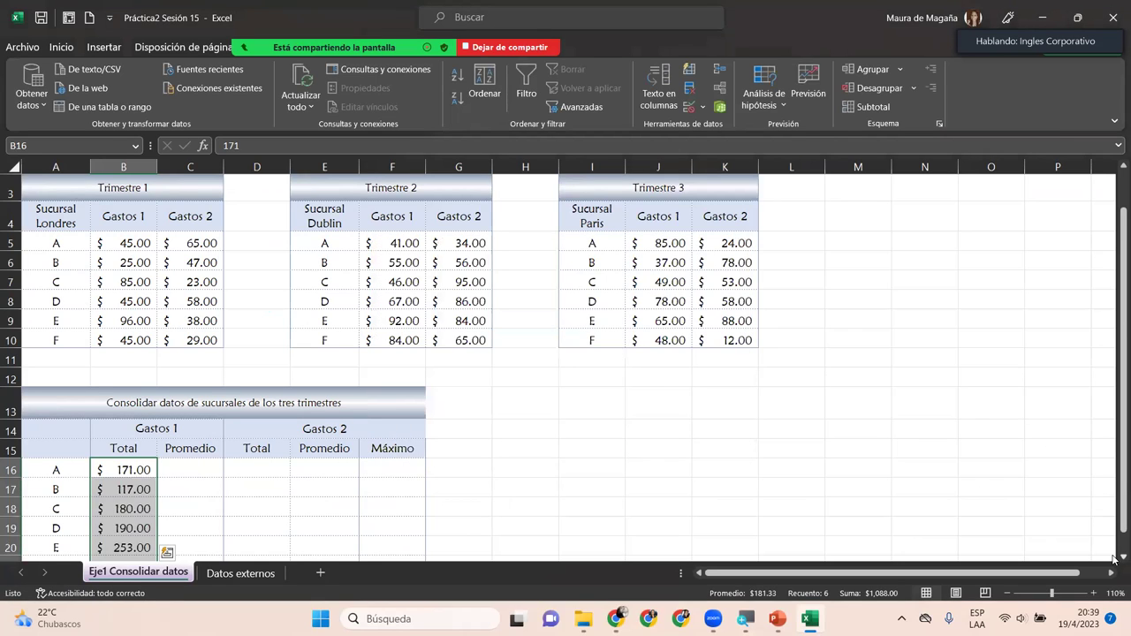
{"action": "left_click", "coordinate": [1115, 558]}
{"action": "left_click", "coordinate": [1115, 558]}
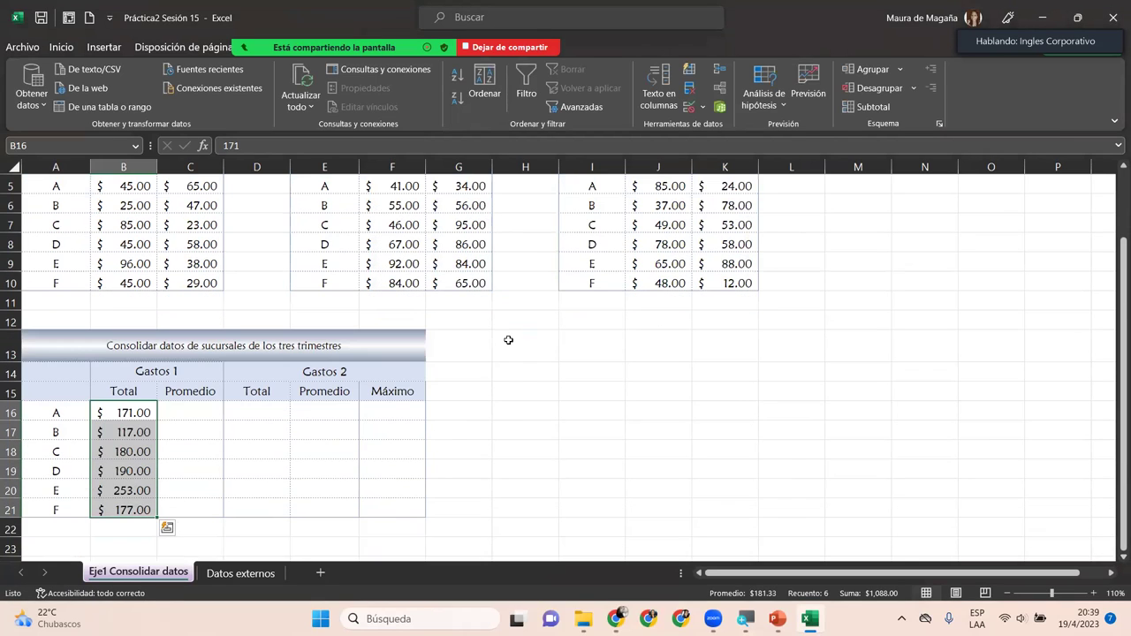
{"action": "left_click", "coordinate": [141, 186]}
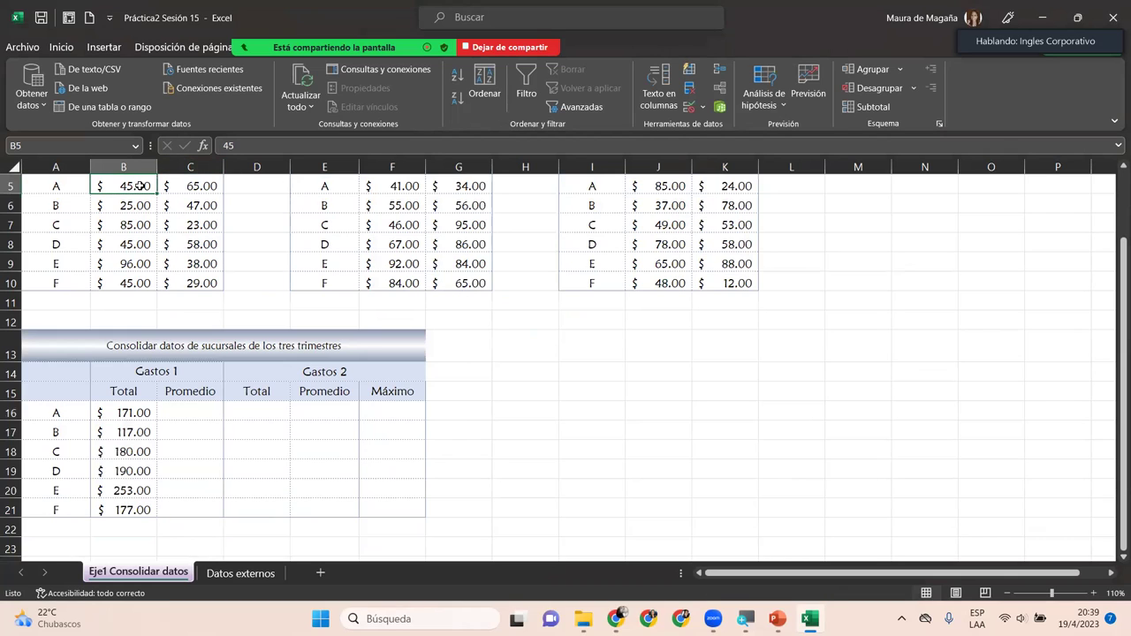
{"action": "left_click", "coordinate": [414, 184], "text": "ctrl"}
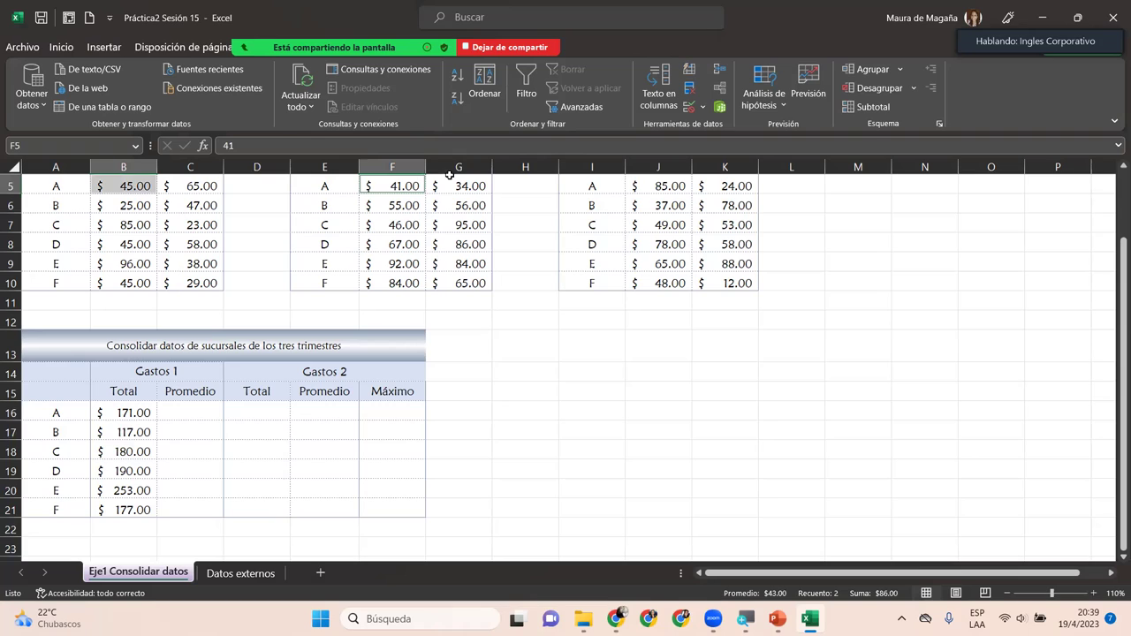
{"action": "left_click", "coordinate": [678, 184], "text": "ctrl"}
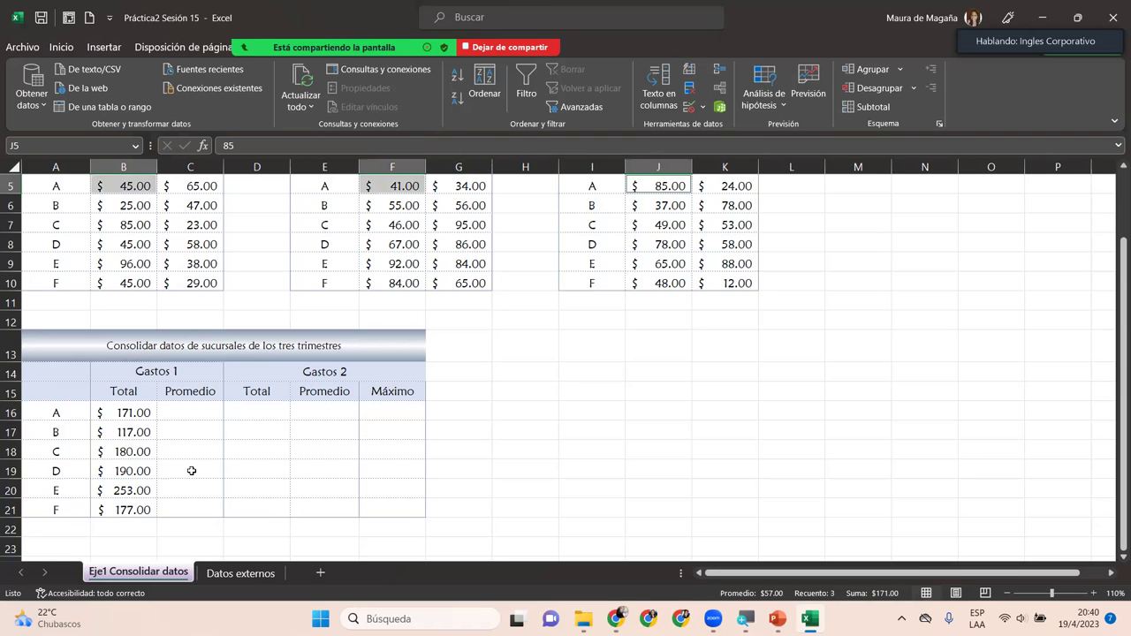
{"action": "left_click", "coordinate": [124, 412]}
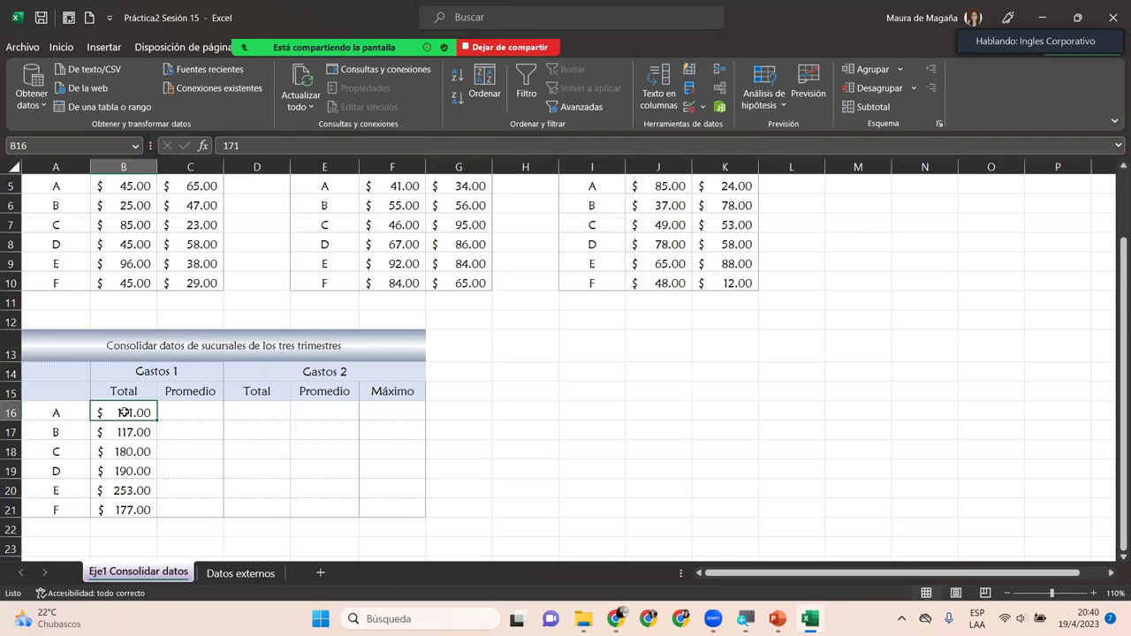
{"action": "left_click", "coordinate": [176, 409]}
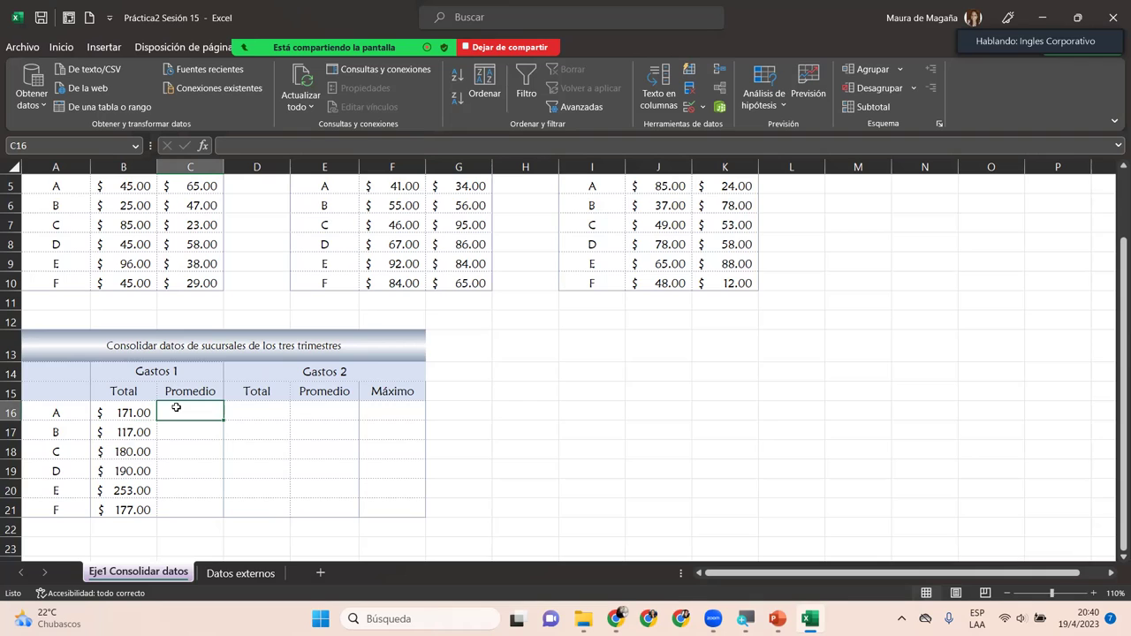
Step: Rerun Consolidar with the Promedio function to fill C16:C21 with averages
{"action": "left_click", "coordinate": [722, 71]}
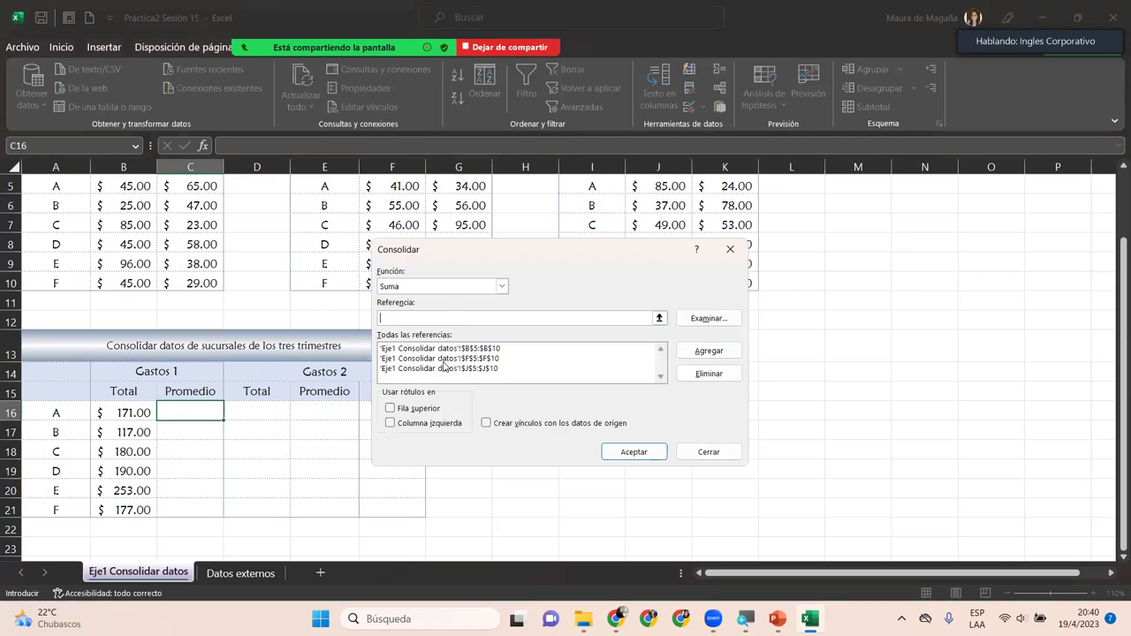
{"action": "left_click", "coordinate": [501, 287]}
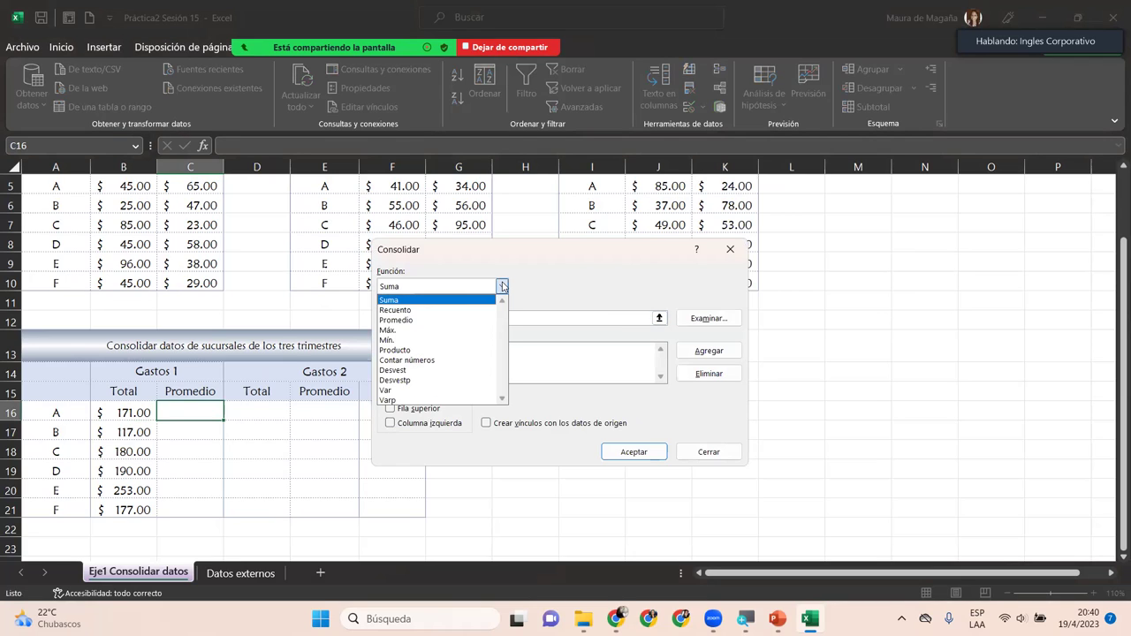
{"action": "left_click", "coordinate": [466, 320]}
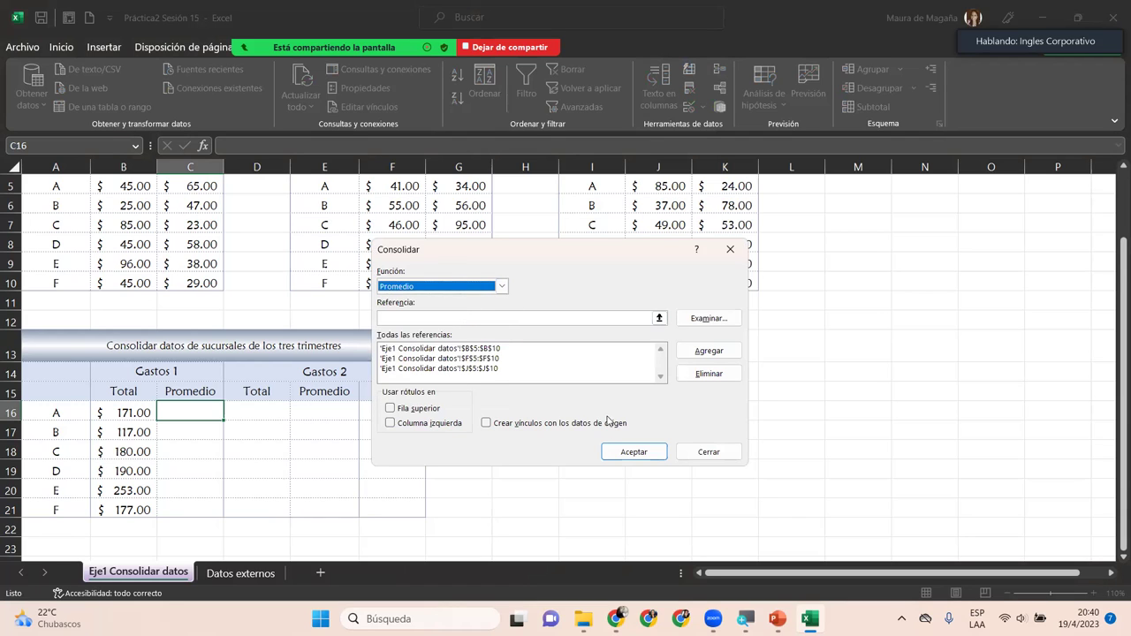
{"action": "left_click", "coordinate": [619, 455]}
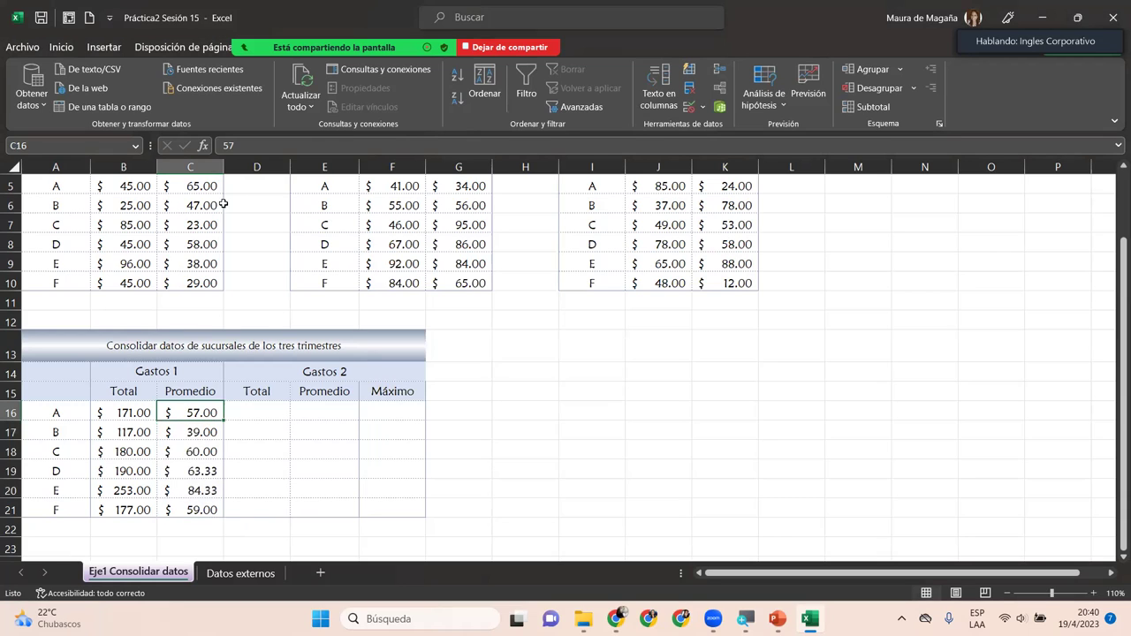
Step: Select B5, F5 and J5 together to check the average, then select D16
{"action": "left_click", "coordinate": [145, 182]}
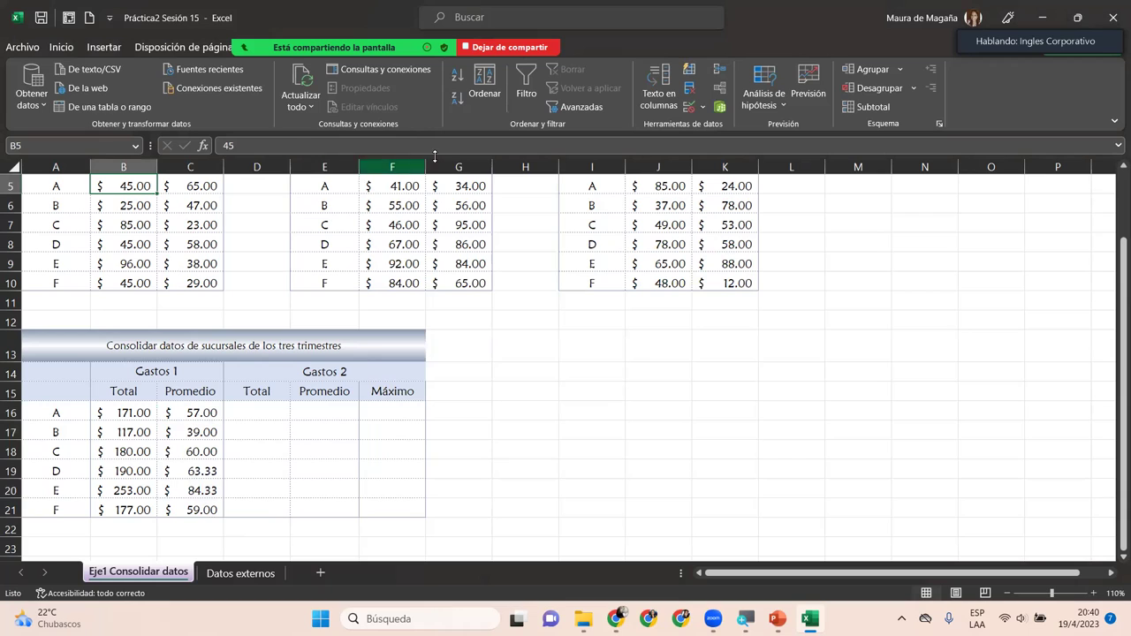
{"action": "left_click", "coordinate": [413, 183], "text": "ctrl"}
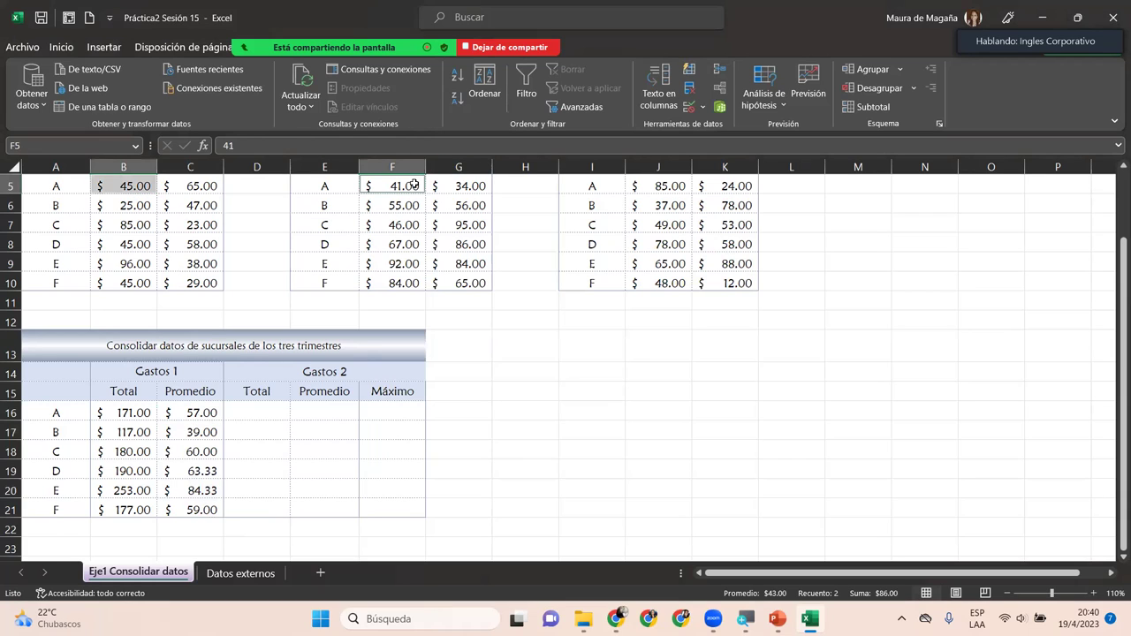
{"action": "left_click", "coordinate": [646, 183], "text": "ctrl"}
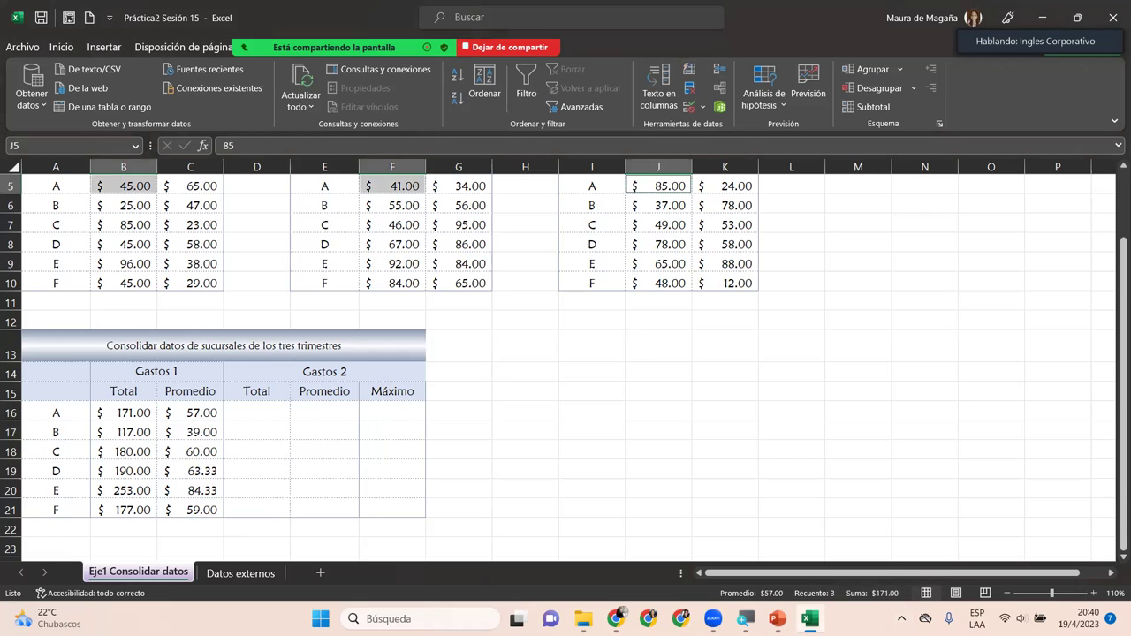
{"action": "left_click", "coordinate": [202, 410]}
{"action": "left_click", "coordinate": [257, 411]}
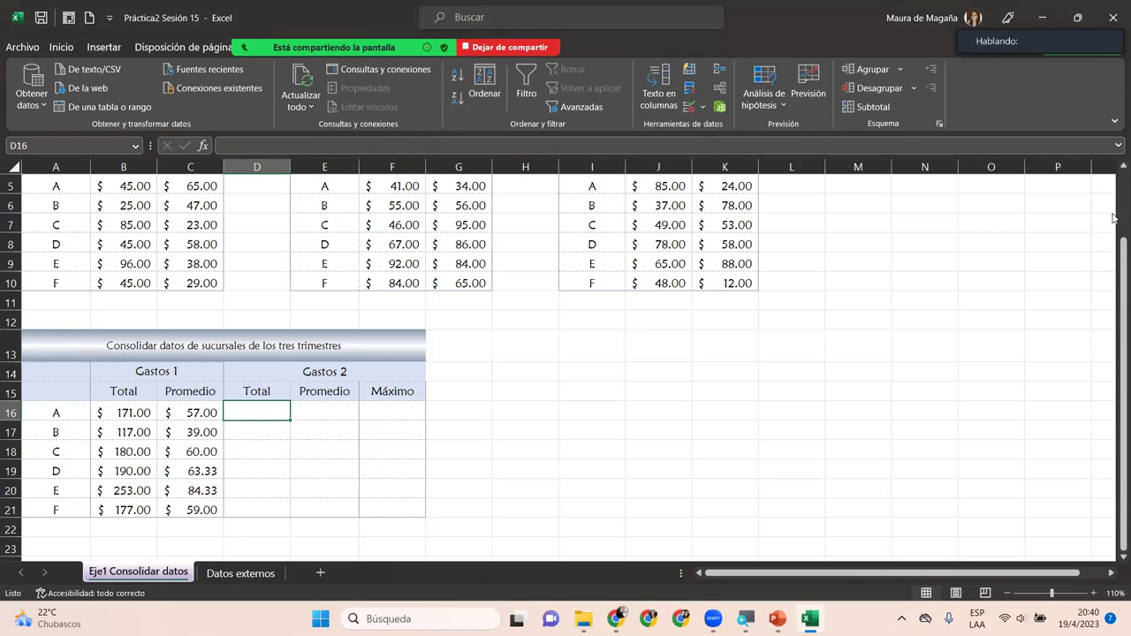
{"action": "left_click_drag", "start_coordinate": [1114, 263], "coordinate": [1114, 237]}
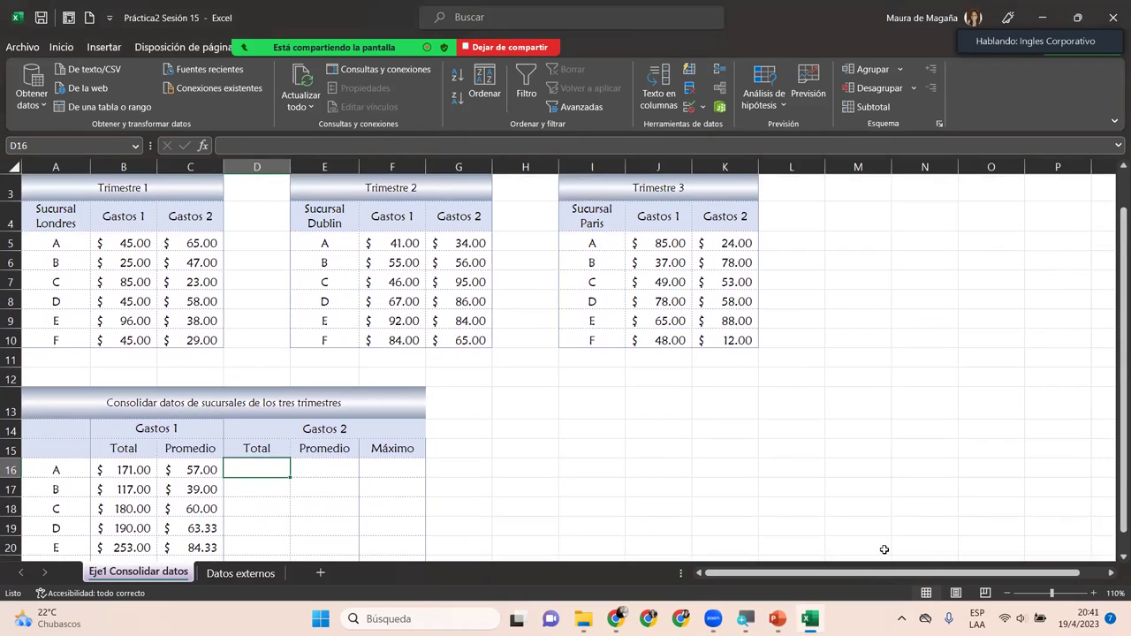
{"action": "left_click", "coordinate": [1005, 593]}
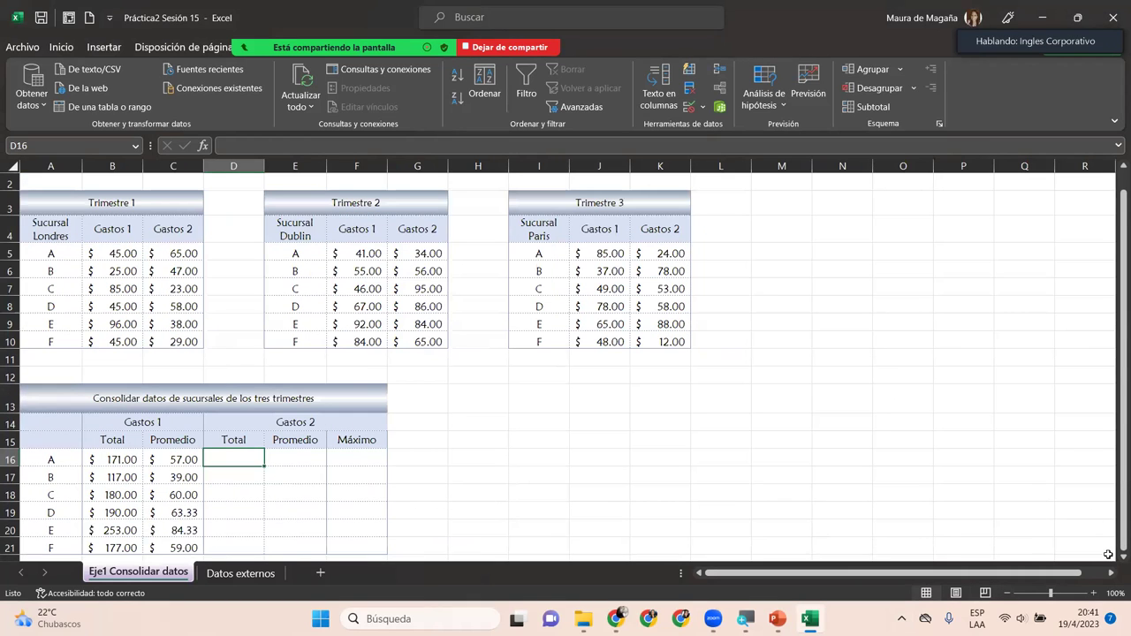
{"action": "left_click", "coordinate": [1115, 559]}
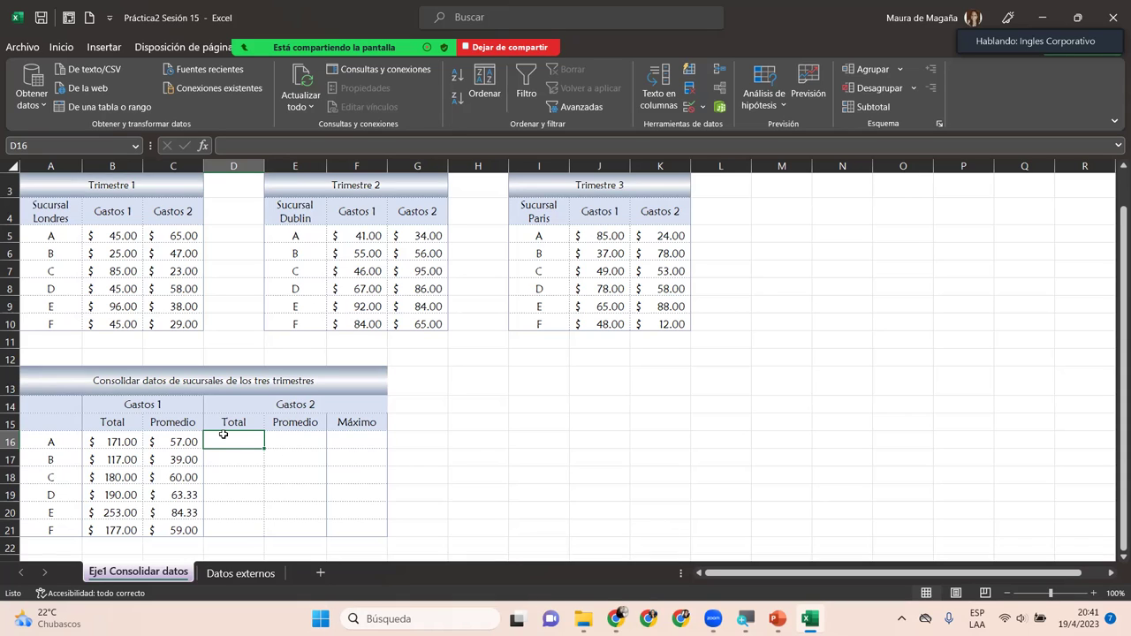
Step: Reopen Consolidar and delete the B5:B10, F5:F10 and J5:J10 references
{"action": "left_click", "coordinate": [717, 68]}
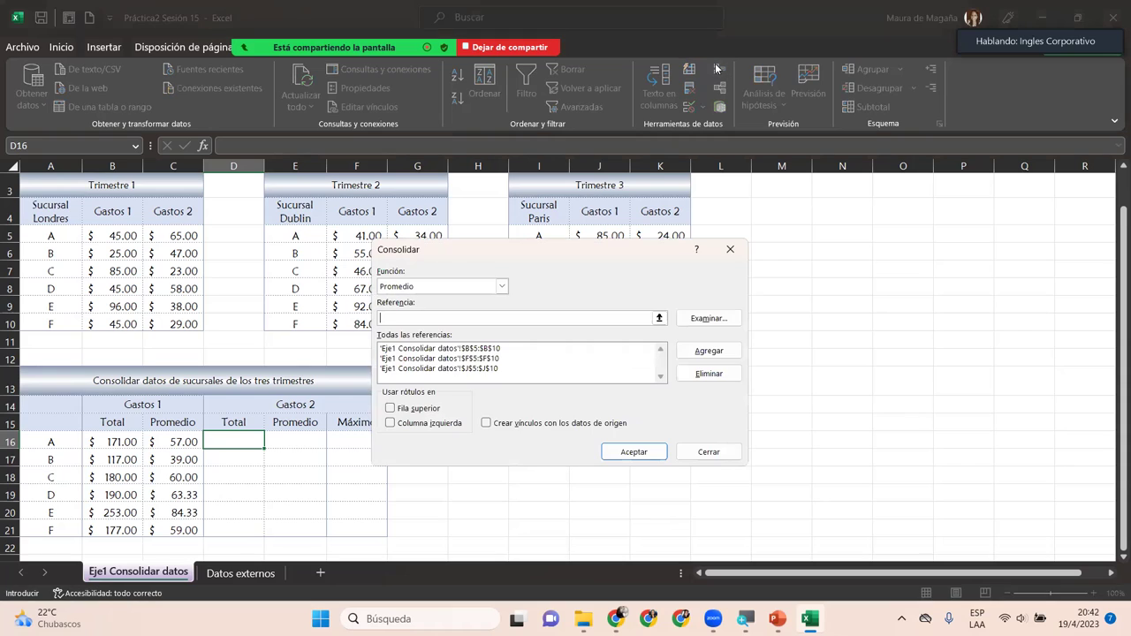
{"action": "left_click", "coordinate": [475, 349]}
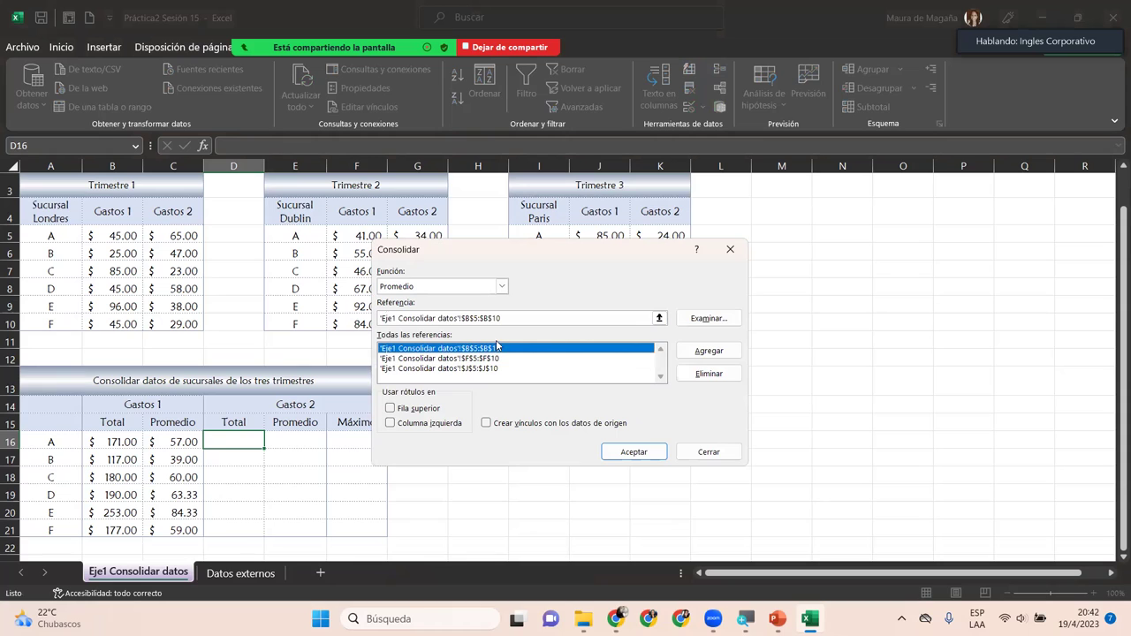
{"action": "left_click", "coordinate": [708, 371]}
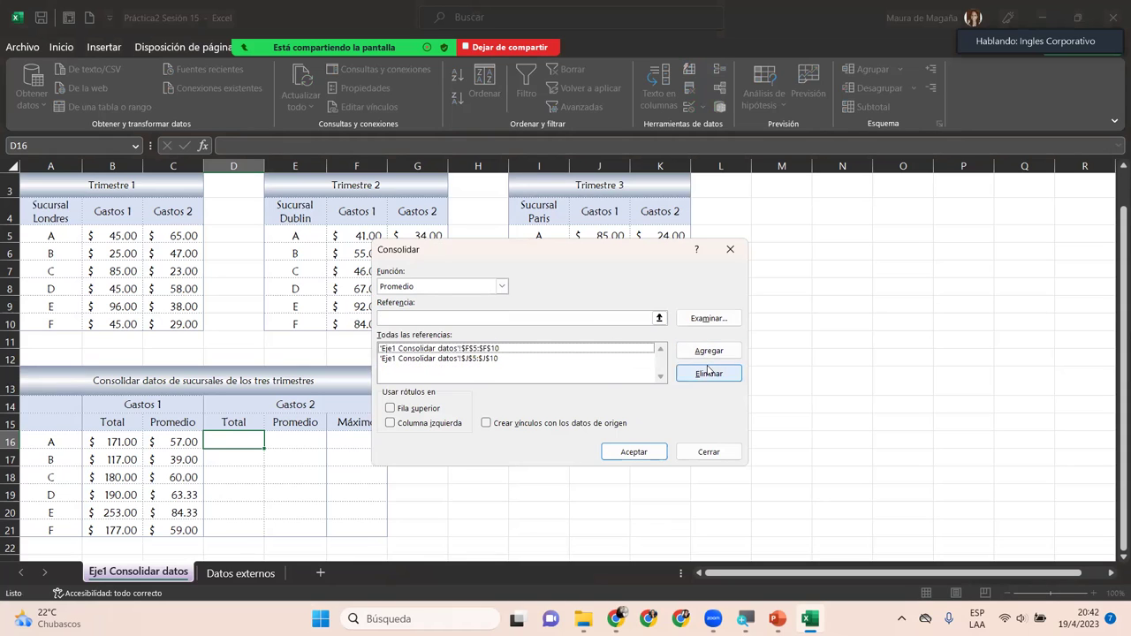
{"action": "left_click", "coordinate": [493, 350]}
{"action": "left_click", "coordinate": [708, 374]}
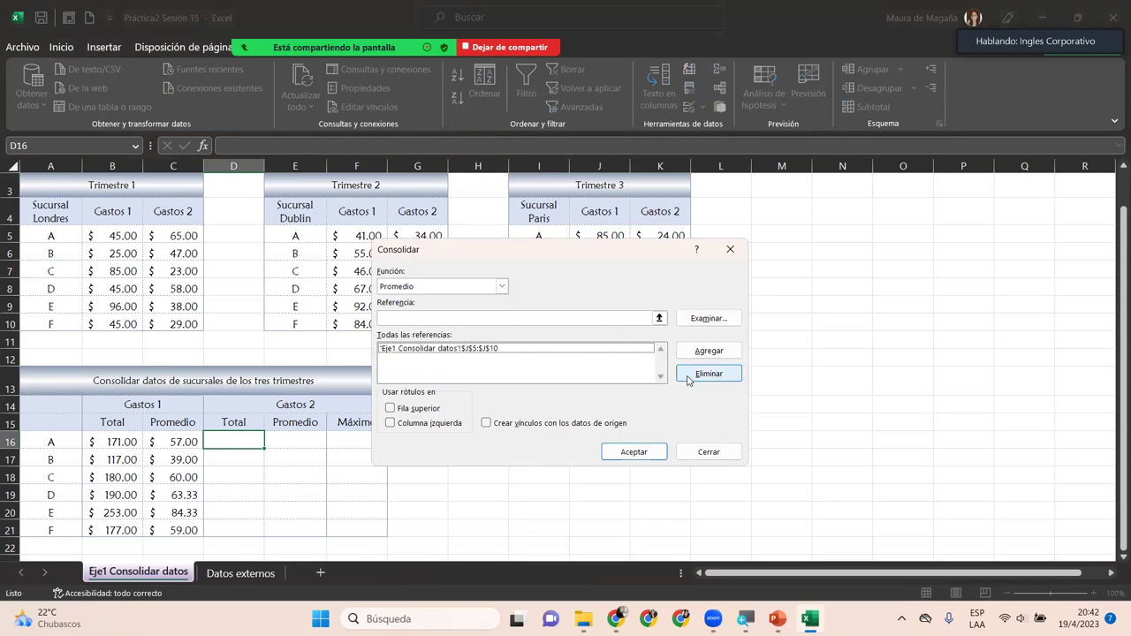
{"action": "left_click", "coordinate": [521, 352]}
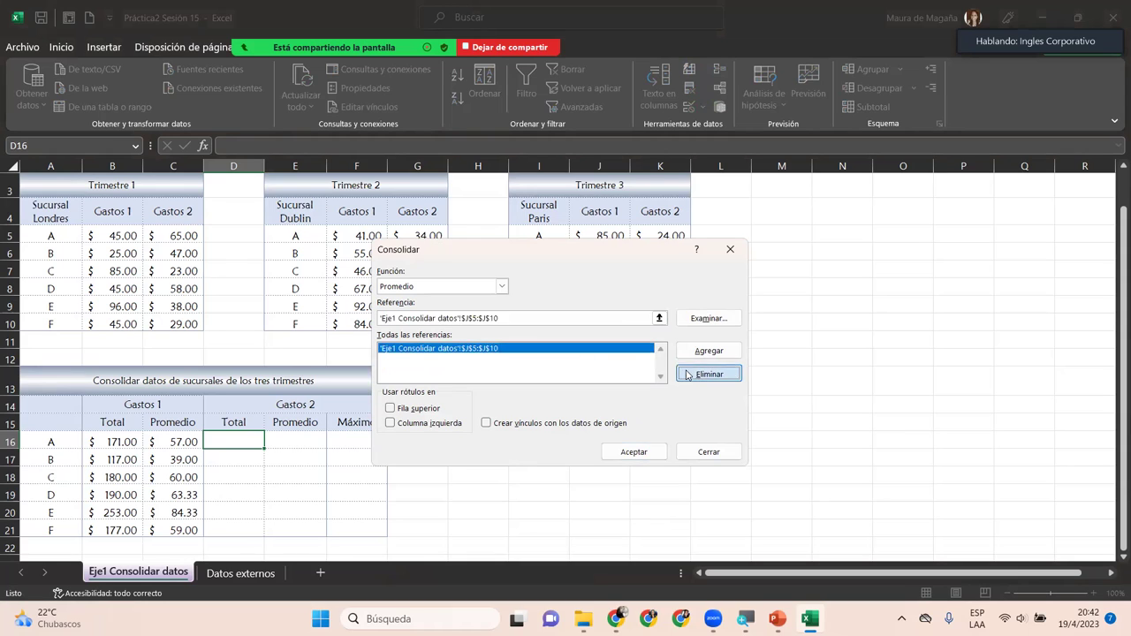
{"action": "left_click", "coordinate": [708, 373]}
Step: Set the consolidation function back to Suma and move the dialog aside
{"action": "left_click", "coordinate": [644, 318]}
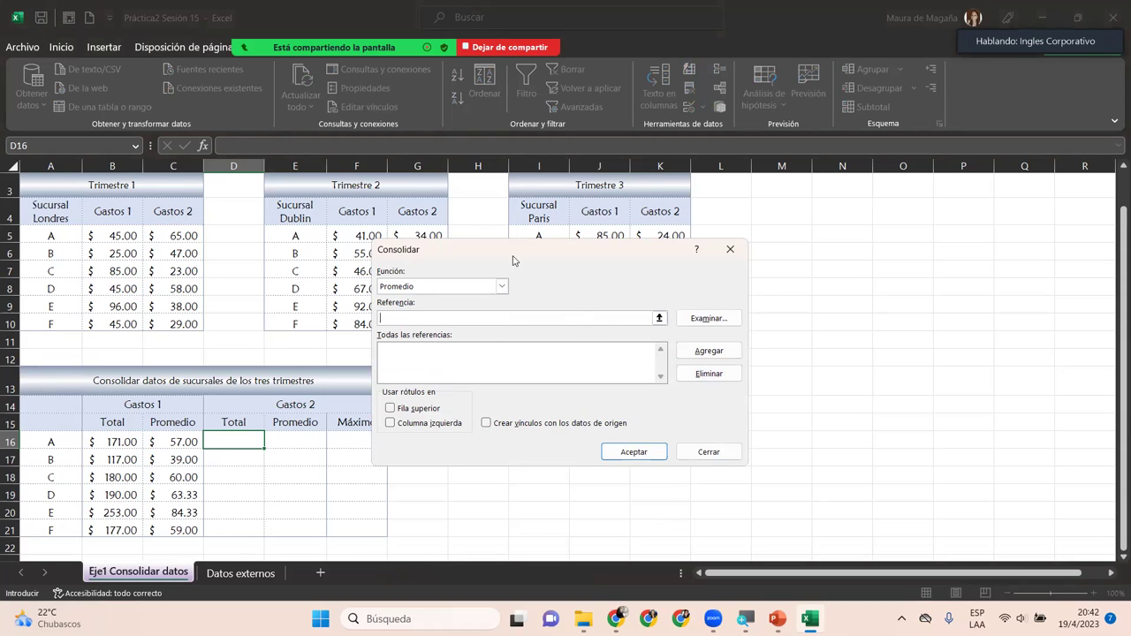
{"action": "left_click", "coordinate": [468, 287]}
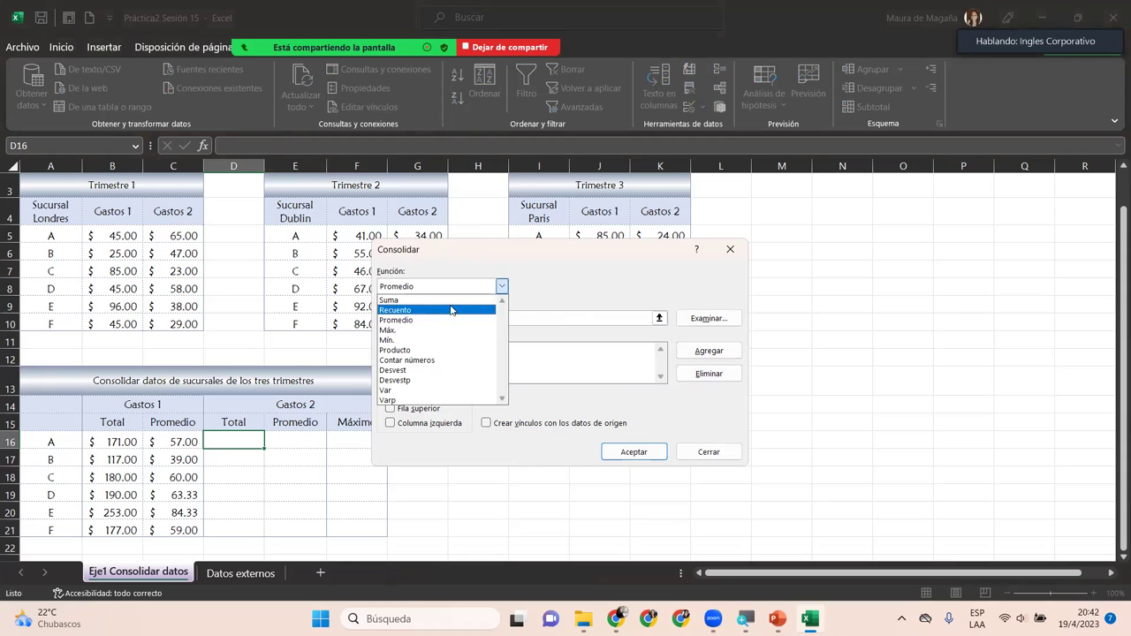
{"action": "left_click", "coordinate": [455, 305]}
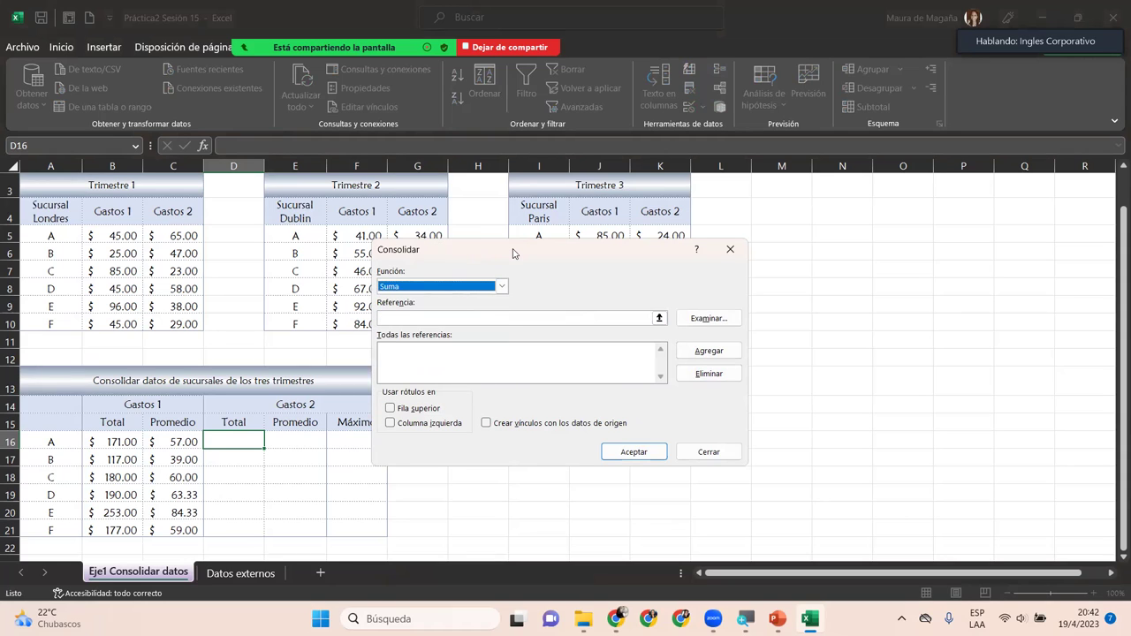
{"action": "left_click_drag", "start_coordinate": [512, 253], "coordinate": [720, 250]}
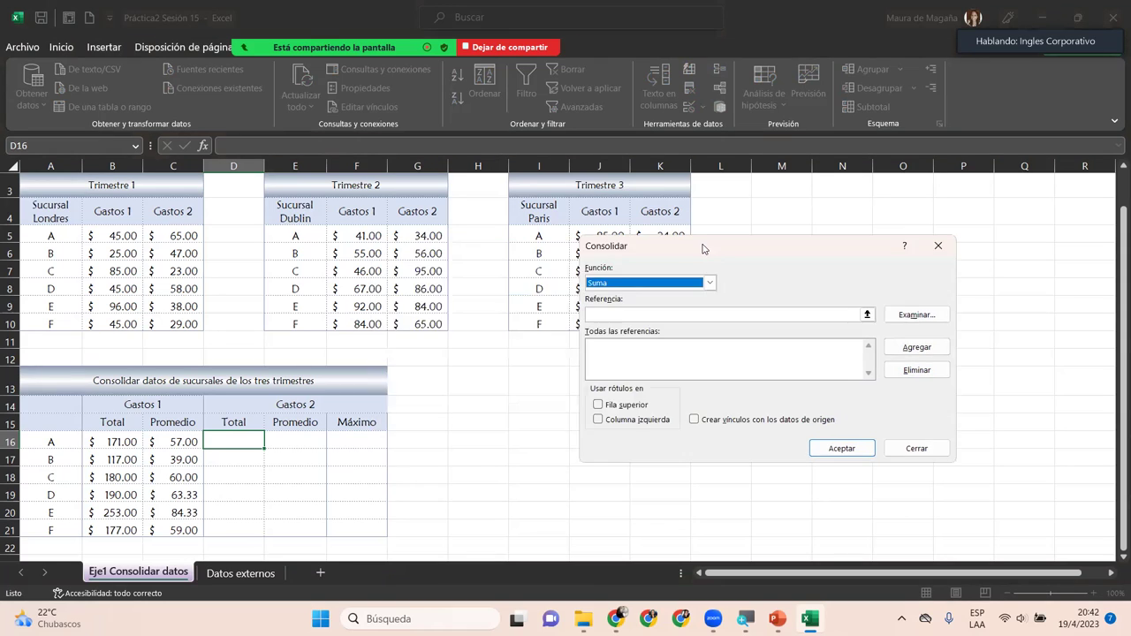
Step: Add C5:C10, G5:G10 and K5:K10 as references and sum them into D16:D21
{"action": "left_click", "coordinate": [652, 314]}
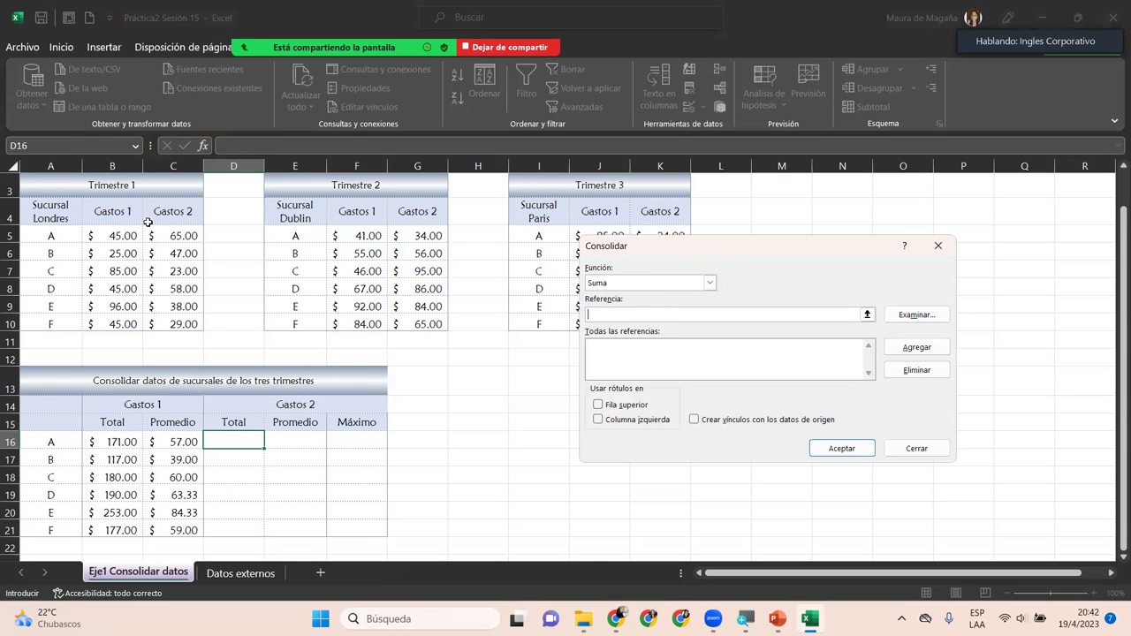
{"action": "left_click_drag", "start_coordinate": [152, 235], "coordinate": [173, 323]}
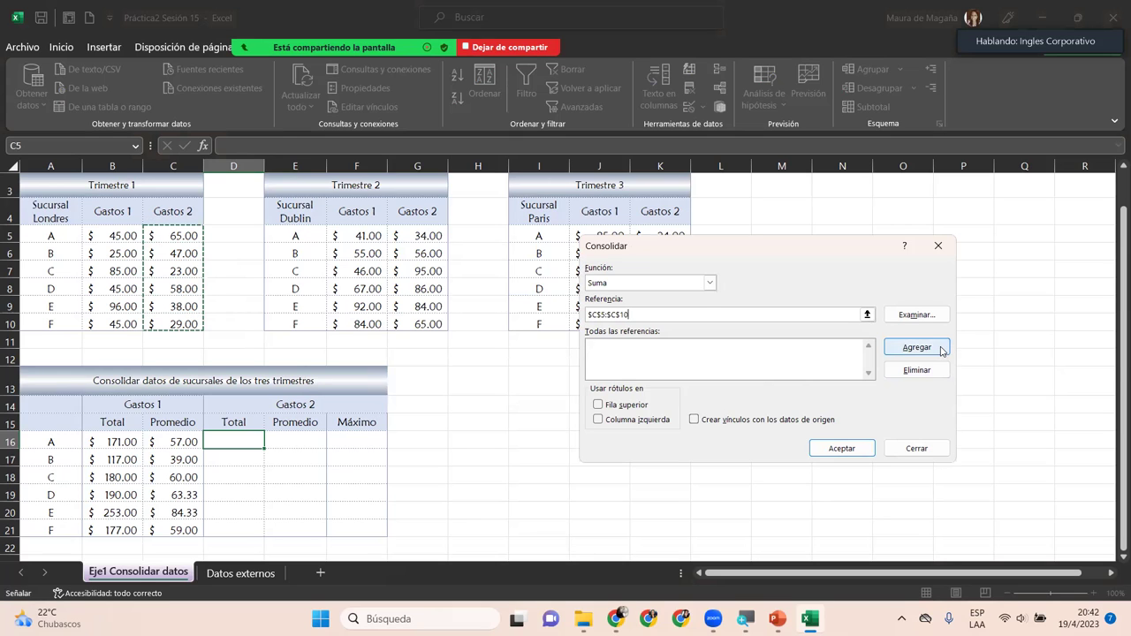
{"action": "left_click", "coordinate": [916, 347]}
{"action": "left_click_drag", "start_coordinate": [424, 235], "coordinate": [433, 324]}
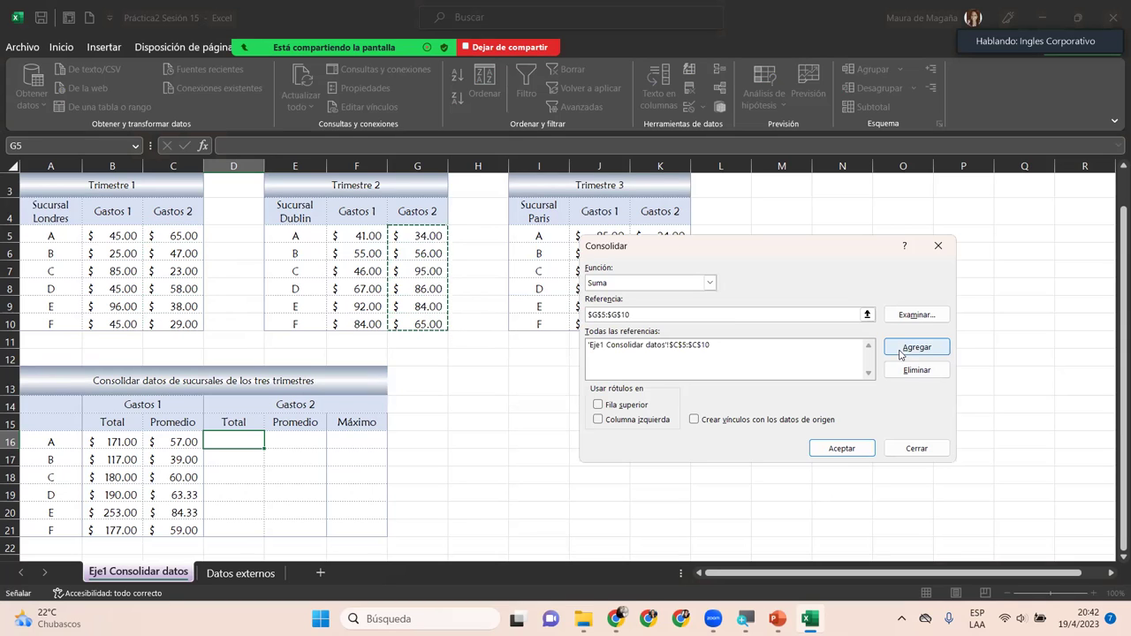
{"action": "left_click", "coordinate": [916, 347]}
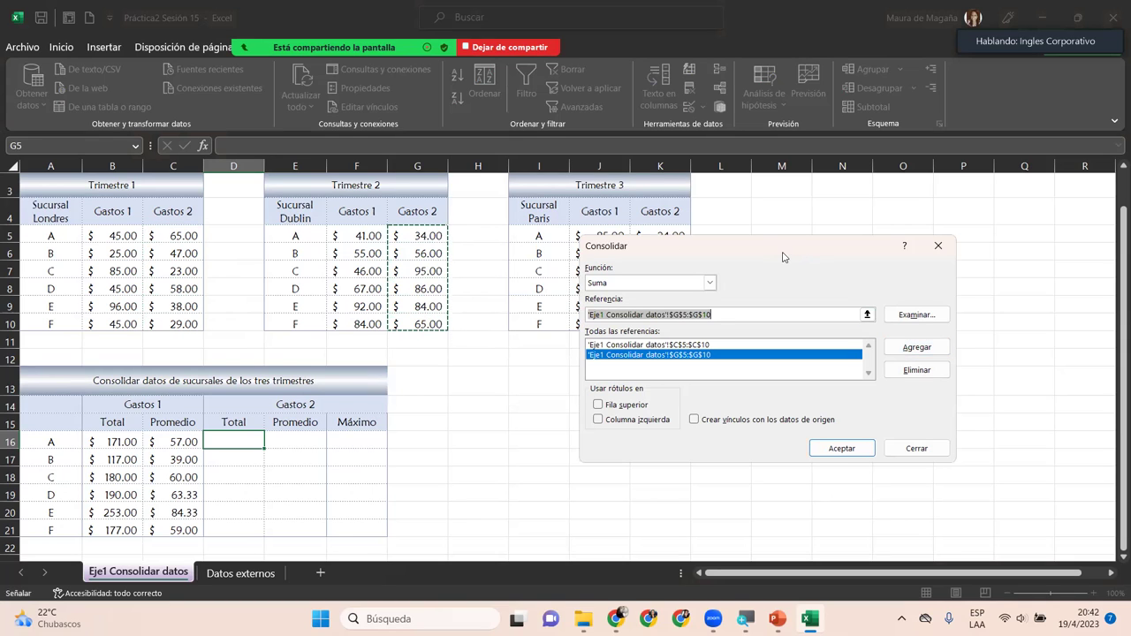
{"action": "left_click_drag", "start_coordinate": [645, 237], "coordinate": [651, 323]}
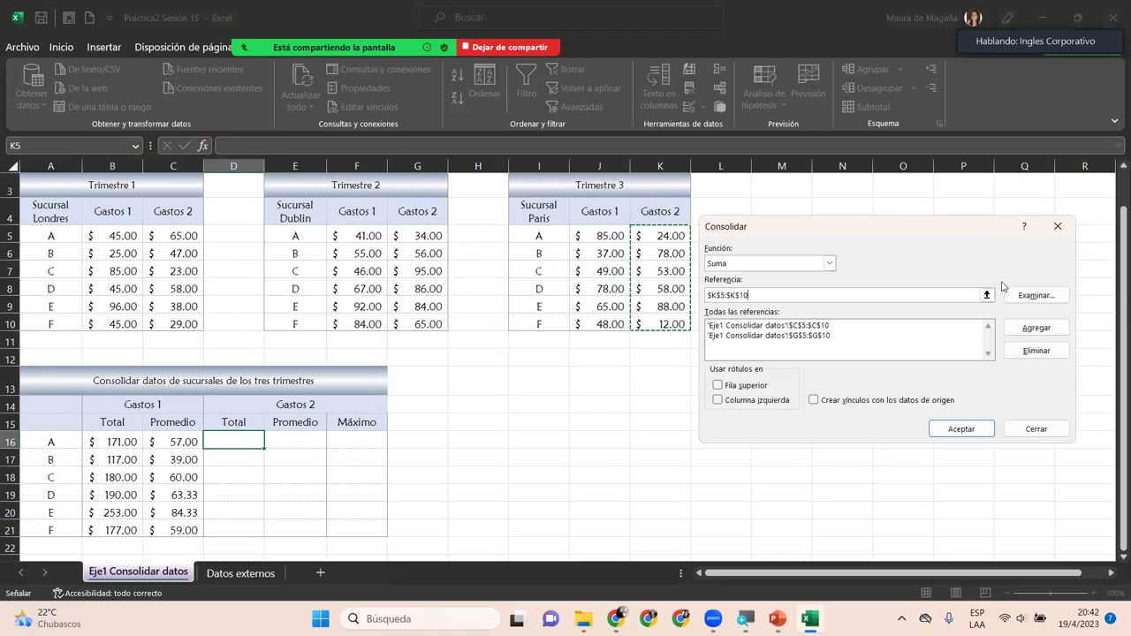
{"action": "left_click", "coordinate": [1029, 333]}
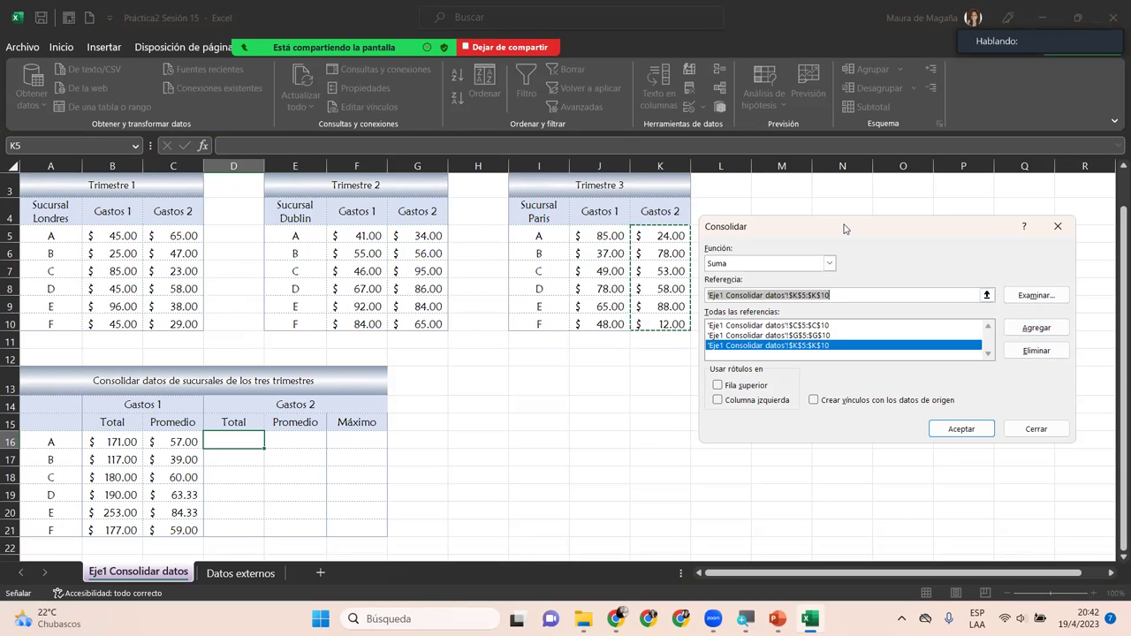
{"action": "left_click_drag", "start_coordinate": [844, 229], "coordinate": [552, 325]}
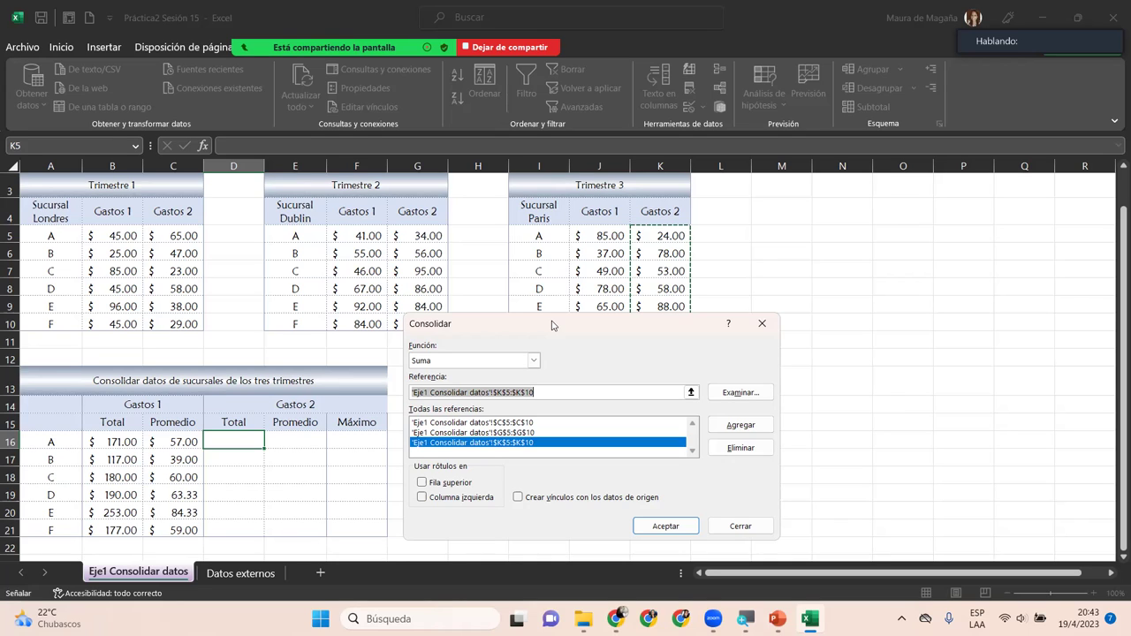
{"action": "left_click", "coordinate": [668, 527]}
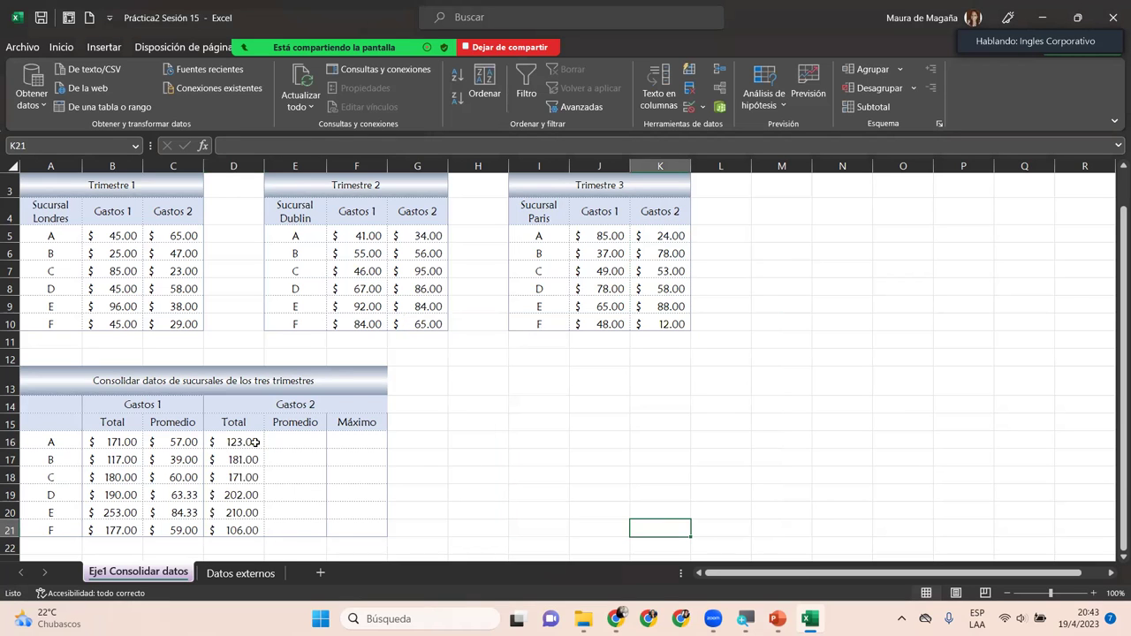
{"action": "left_click", "coordinate": [254, 443]}
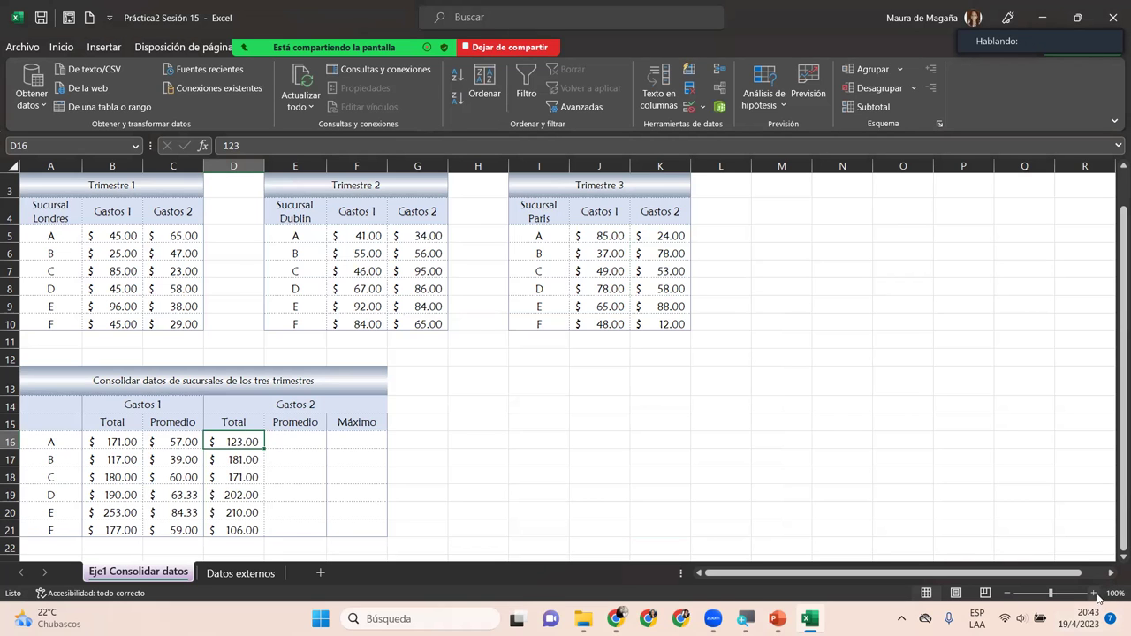
{"action": "left_click", "coordinate": [1095, 593]}
{"action": "left_click", "coordinate": [1095, 593]}
{"action": "left_click", "coordinate": [1095, 593]}
{"action": "left_click", "coordinate": [1095, 593]}
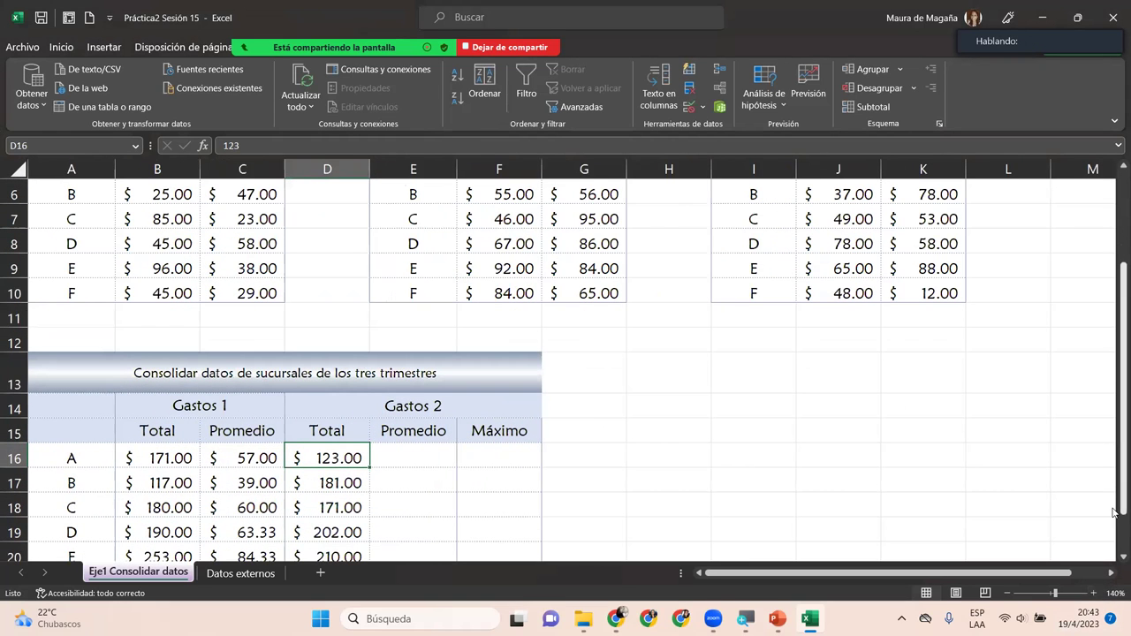
{"action": "left_click_drag", "start_coordinate": [1117, 511], "coordinate": [1114, 547]}
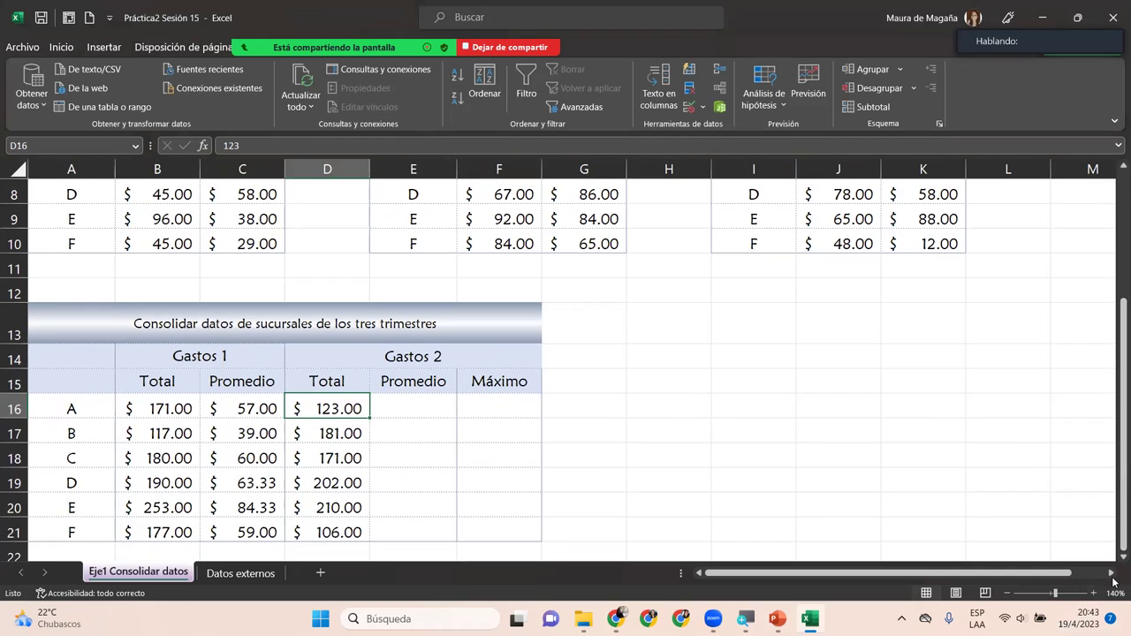
{"action": "left_click", "coordinate": [1095, 593]}
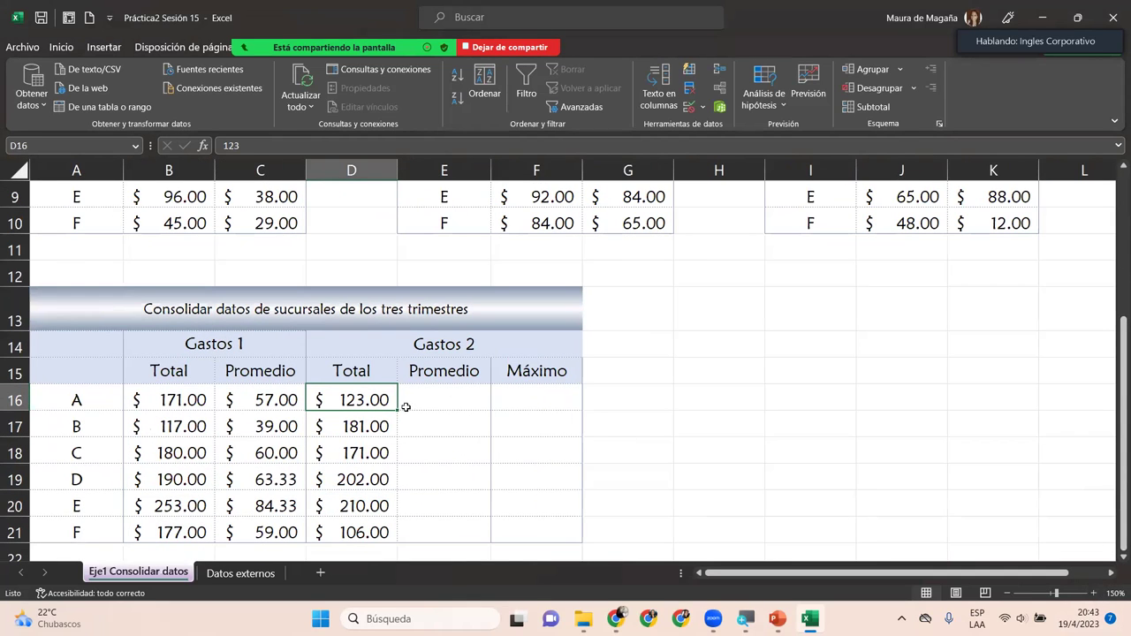
{"action": "left_click", "coordinate": [437, 397]}
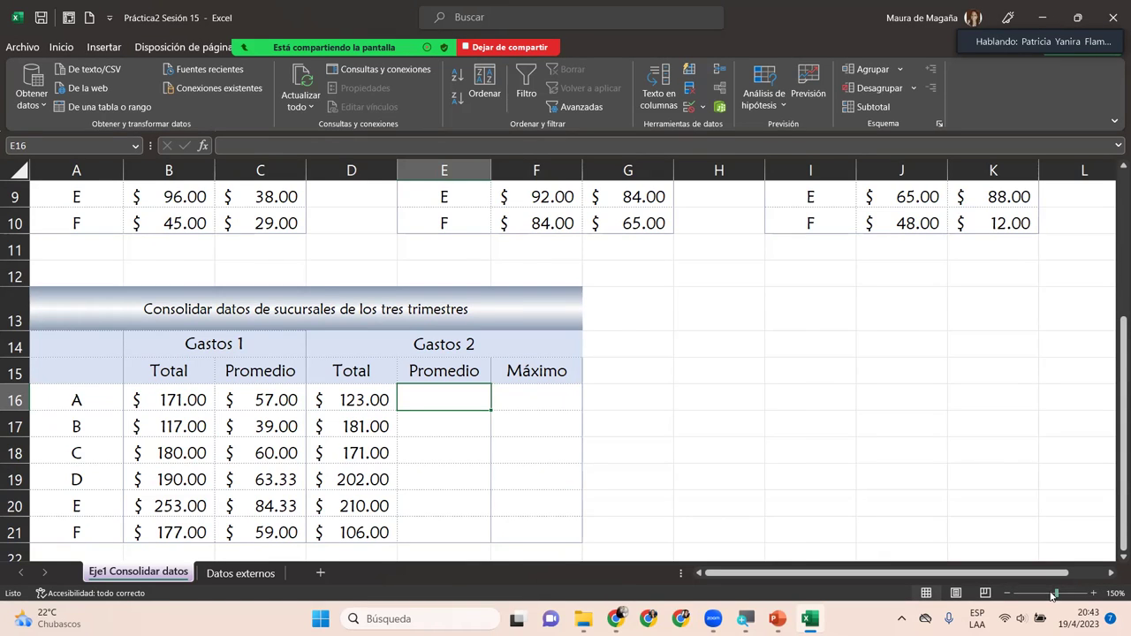
{"action": "left_click_drag", "start_coordinate": [1053, 594], "coordinate": [1050, 594]}
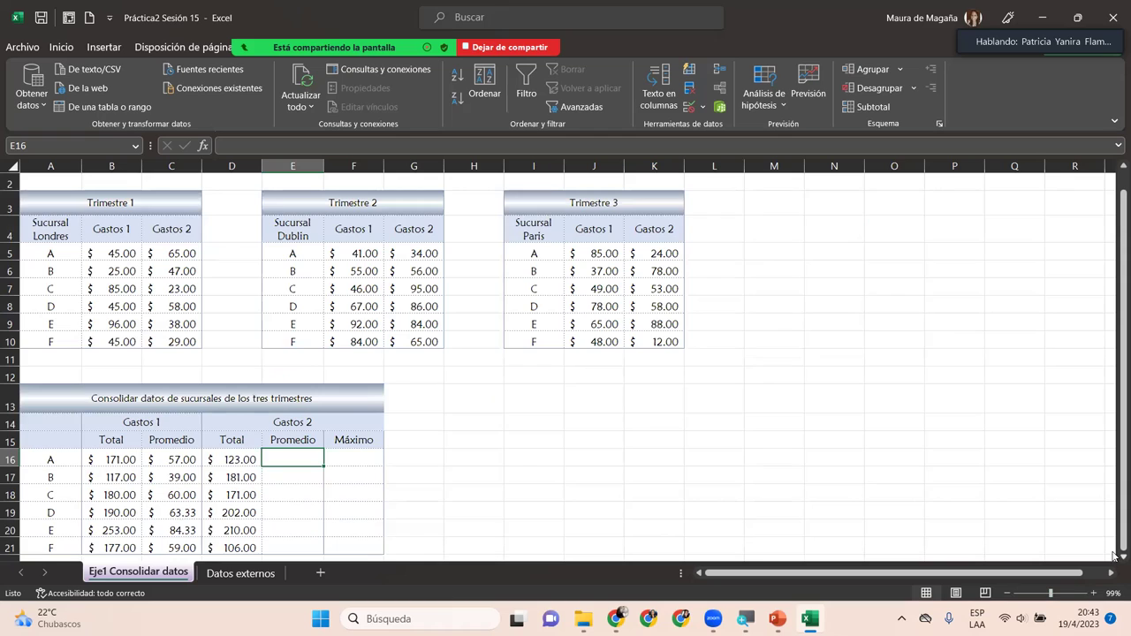
{"action": "left_click", "coordinate": [1113, 555]}
{"action": "left_click", "coordinate": [1114, 555]}
{"action": "left_click", "coordinate": [1114, 555]}
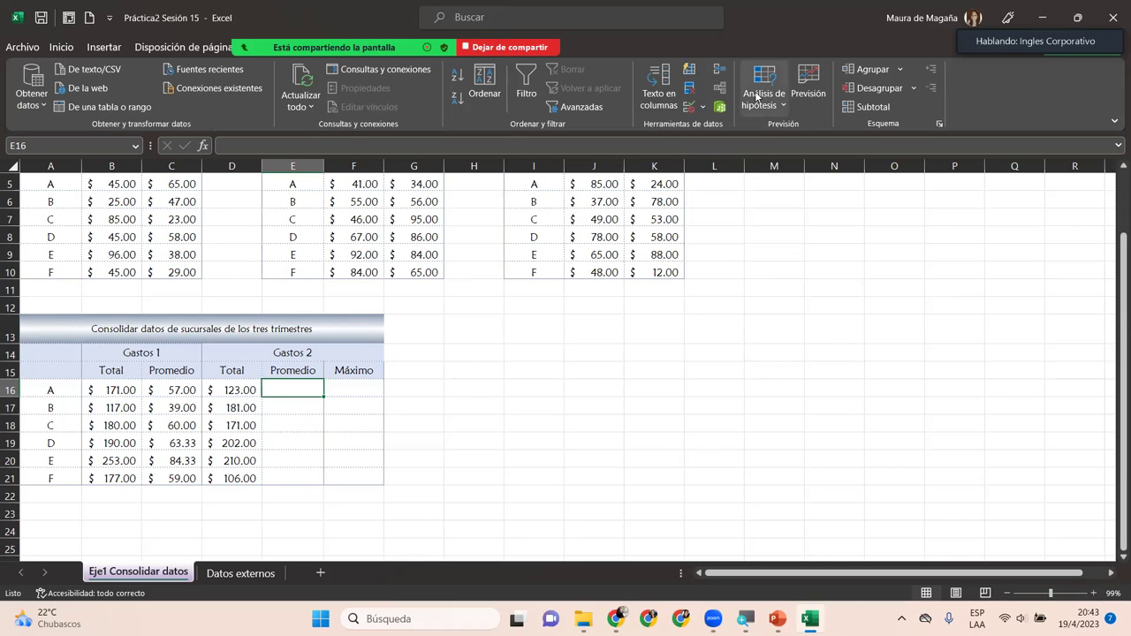
Step: Consolidate the three Gastos 2 references with Promedio into the E column, then select F16
{"action": "left_click", "coordinate": [720, 88]}
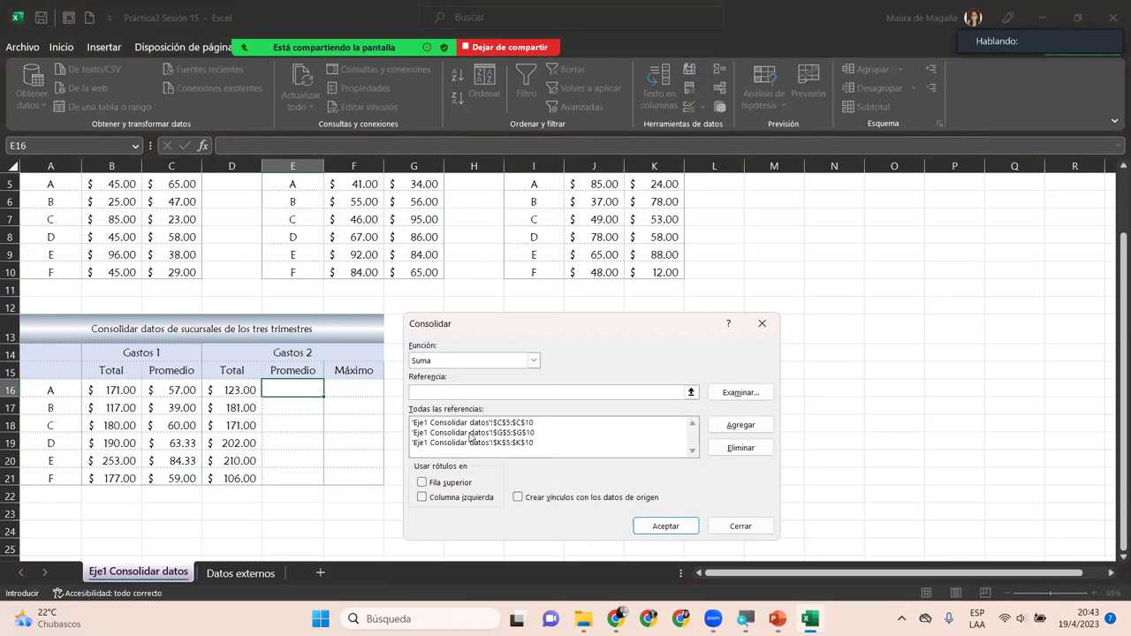
{"action": "left_click", "coordinate": [509, 362]}
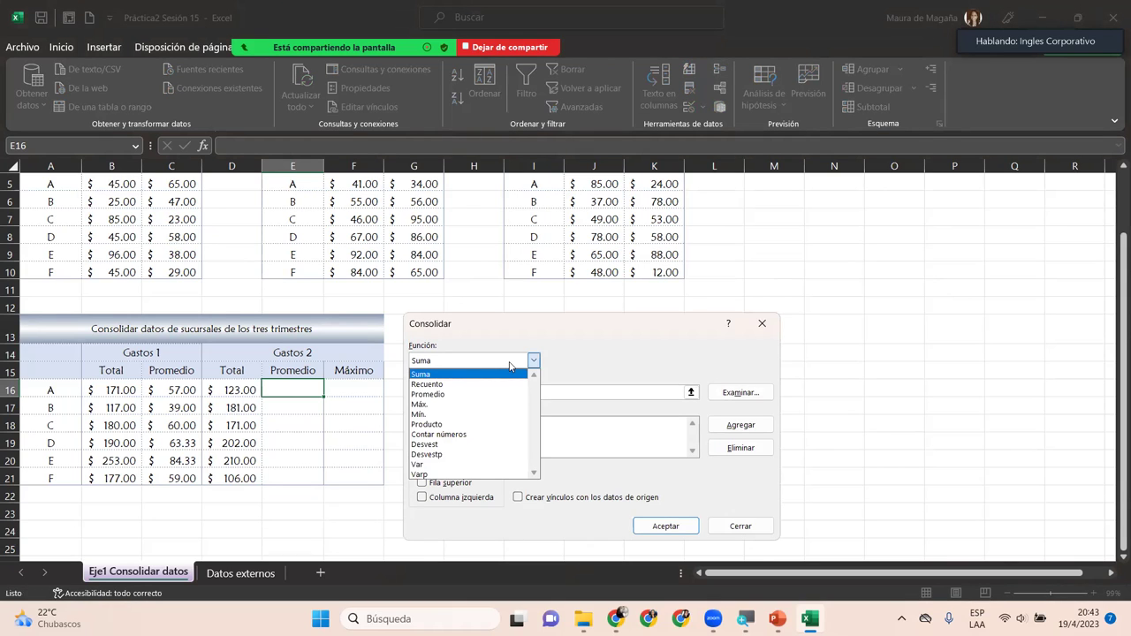
{"action": "left_click", "coordinate": [479, 394]}
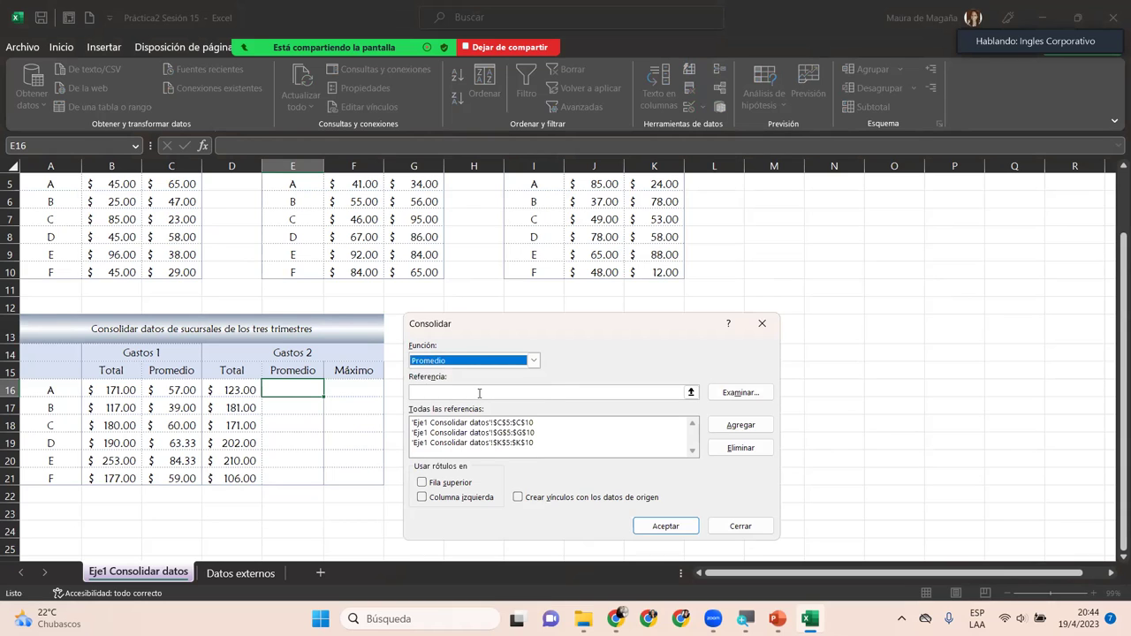
{"action": "left_click", "coordinate": [665, 526]}
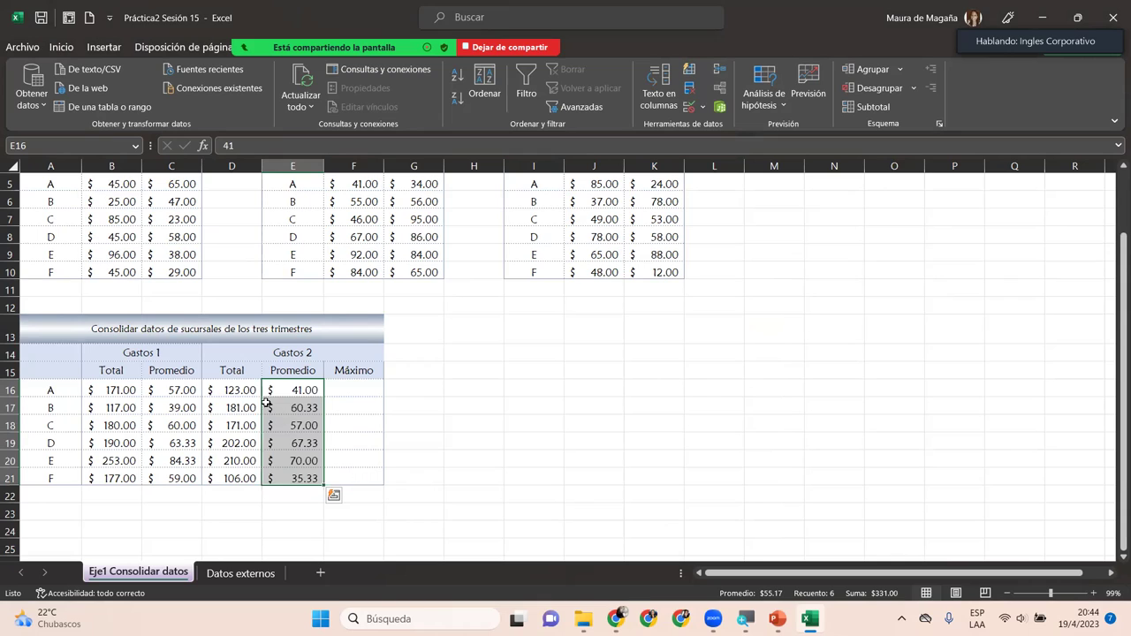
{"action": "left_click", "coordinate": [350, 386]}
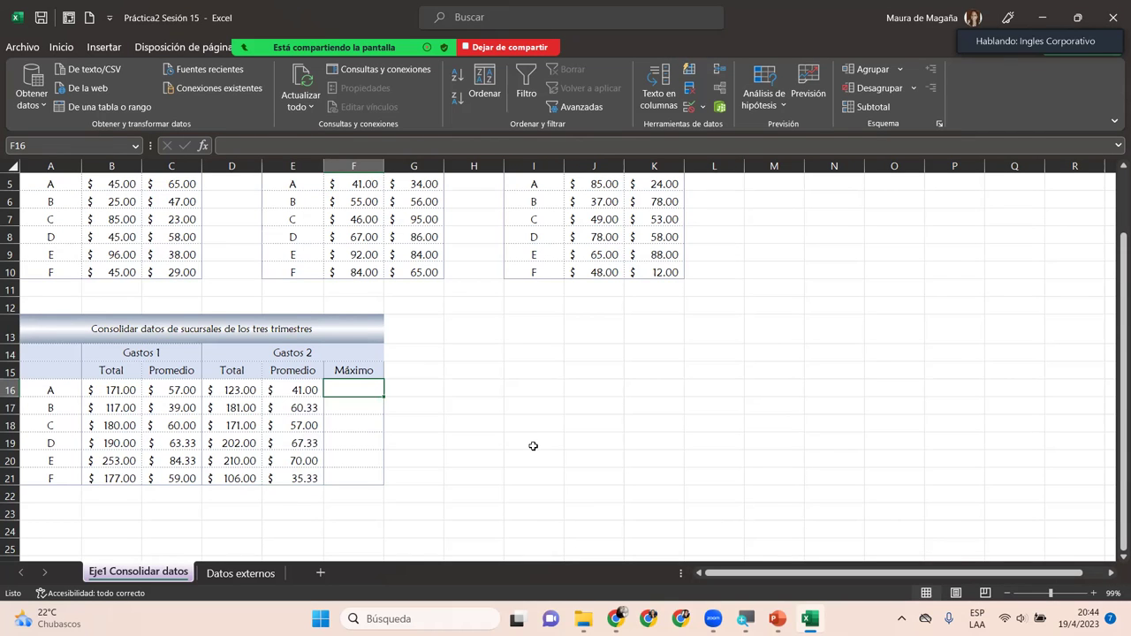
Step: From F16, consolidate Gastos 2 into the Máximo column using the Máx. function
{"action": "left_click_drag", "start_coordinate": [1116, 257], "coordinate": [1113, 228]}
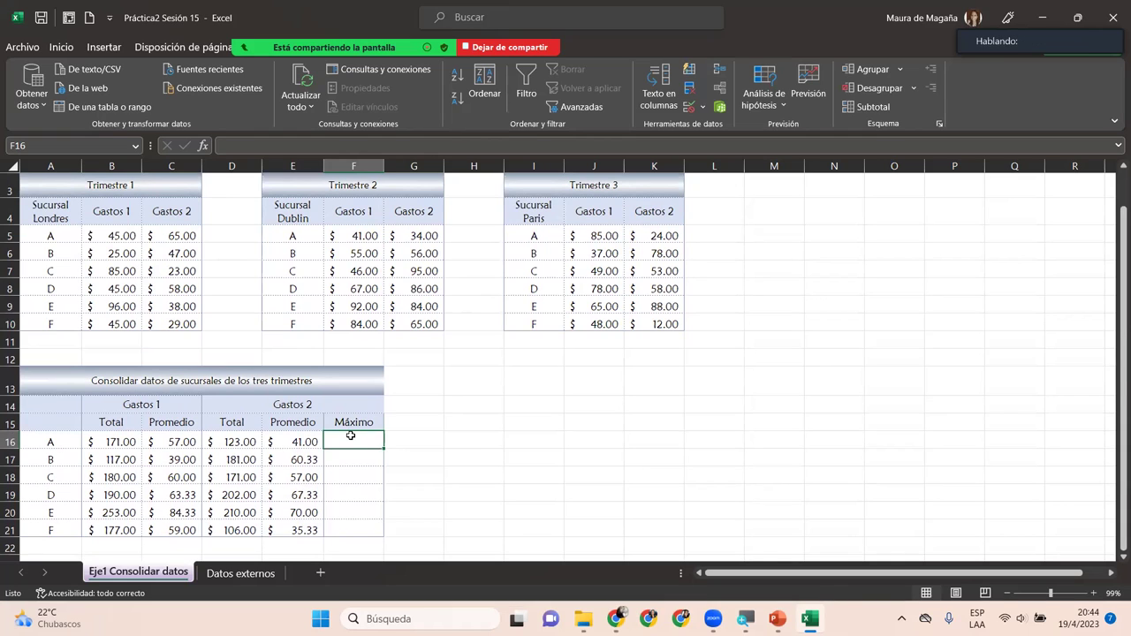
{"action": "left_click", "coordinate": [718, 71]}
{"action": "left_click", "coordinate": [495, 362]}
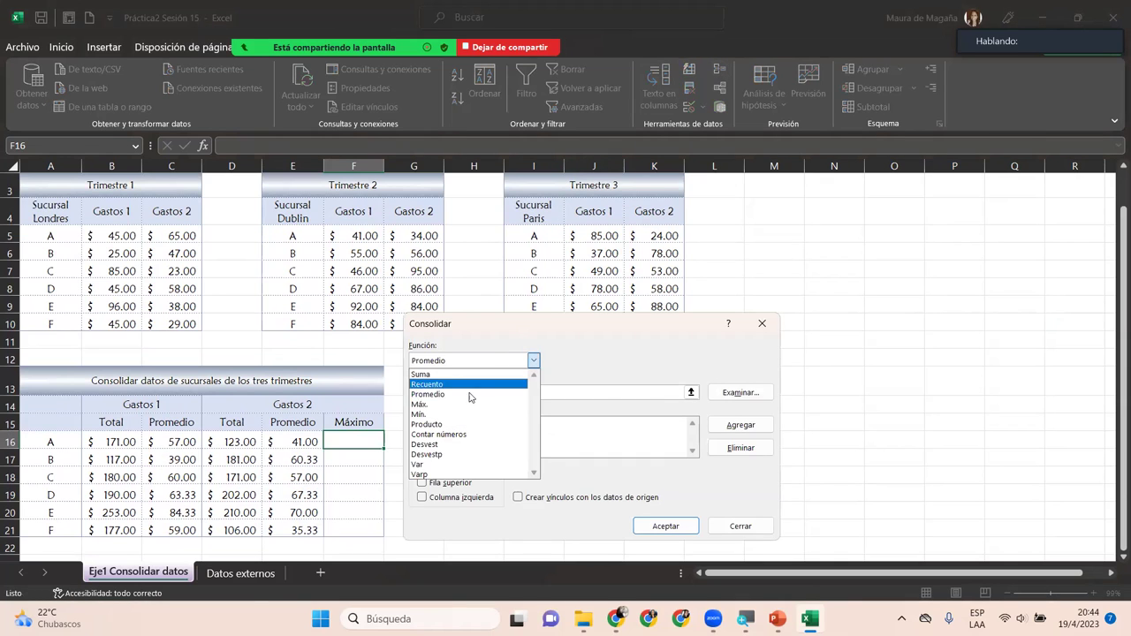
{"action": "left_click", "coordinate": [464, 404]}
{"action": "left_click", "coordinate": [659, 525]}
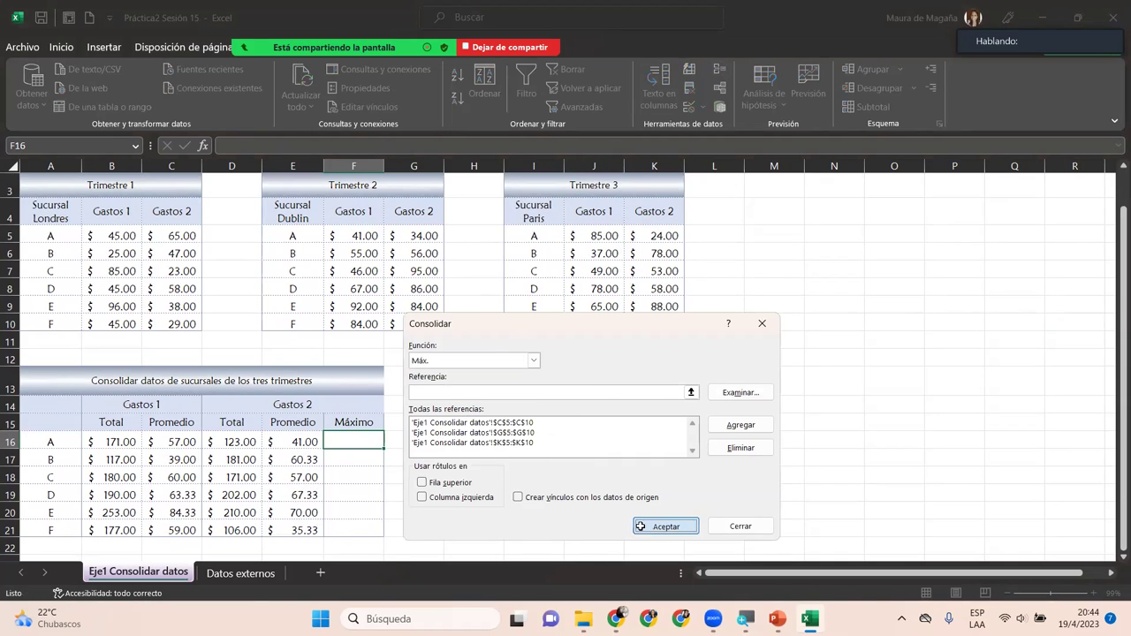
Step: Deselect the new Máximo results and unmute the meeting microphone with Alt+A
{"action": "left_click", "coordinate": [399, 446]}
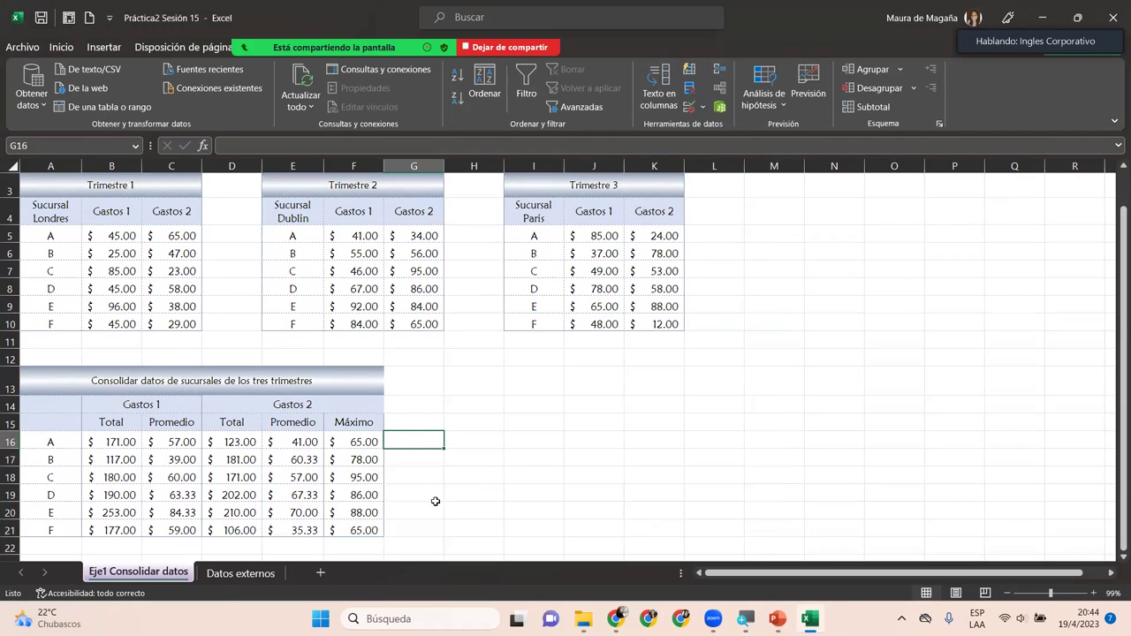
{"action": "left_click", "coordinate": [422, 532]}
{"action": "left_click", "coordinate": [361, 543]}
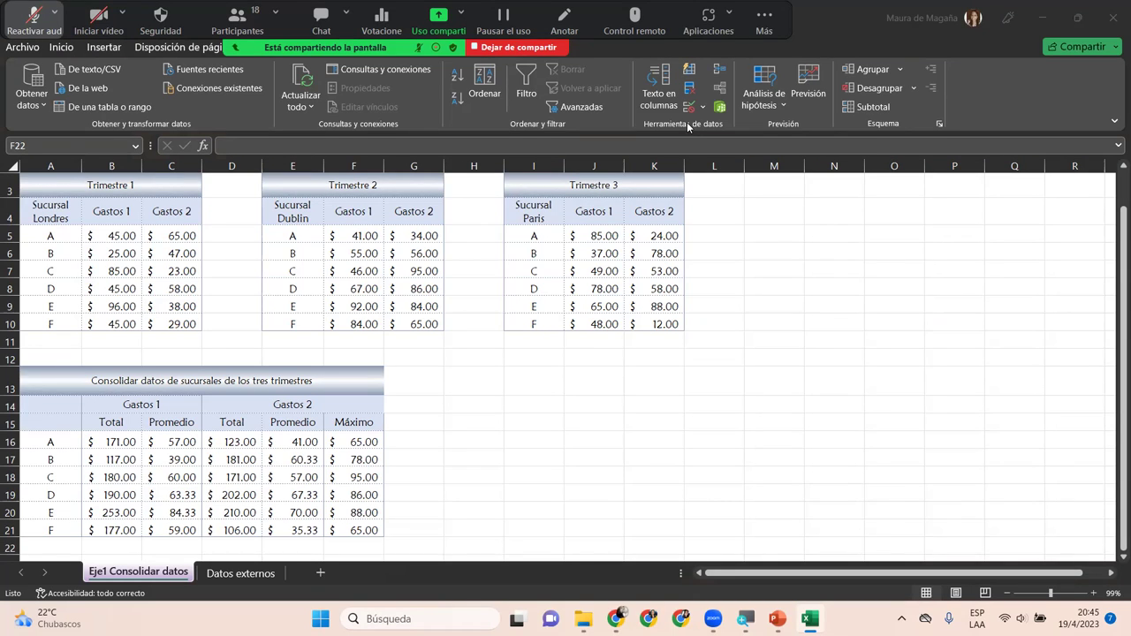
{"action": "key", "text": "alt+a"}
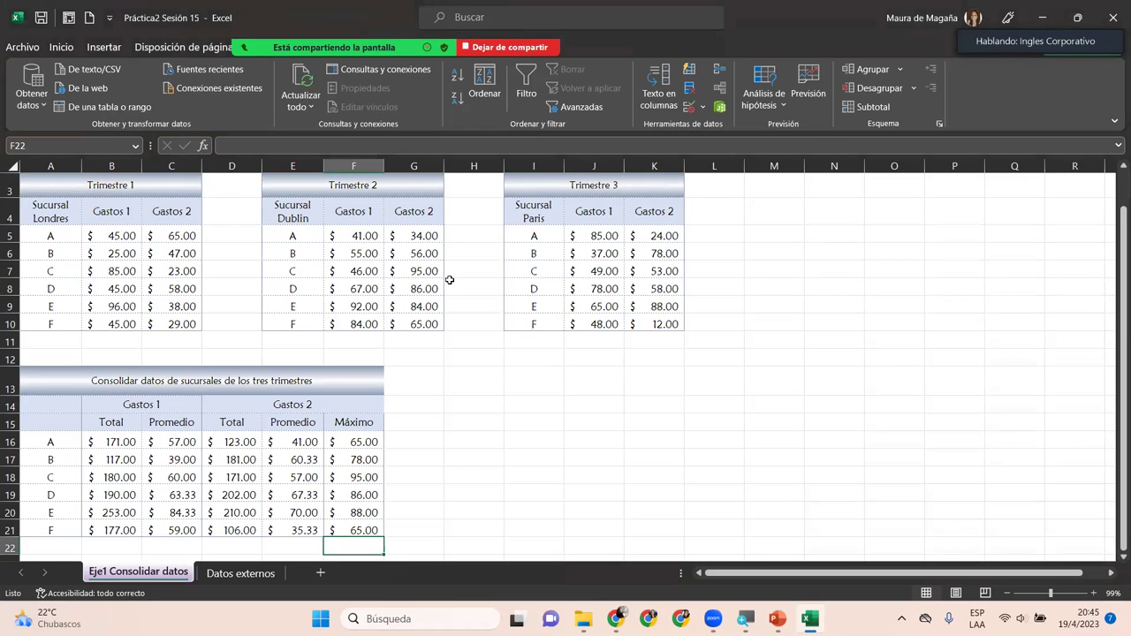
Step: Switch to the Datos externos sheet of Práctica2 Sesión 15
{"action": "left_click", "coordinate": [447, 386]}
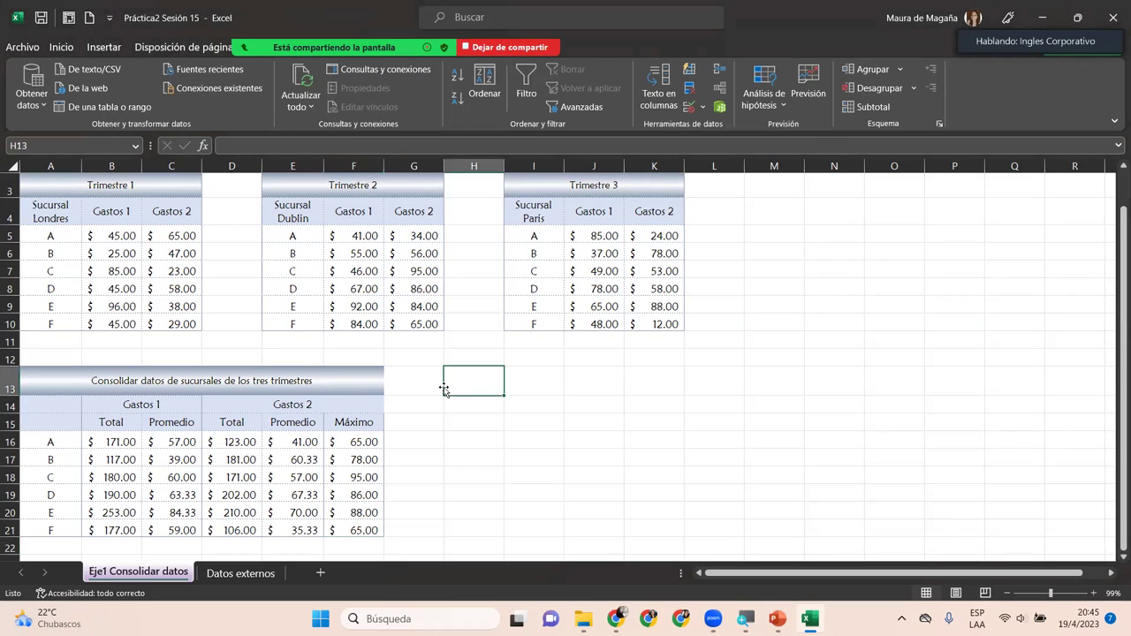
{"action": "left_click", "coordinate": [423, 378]}
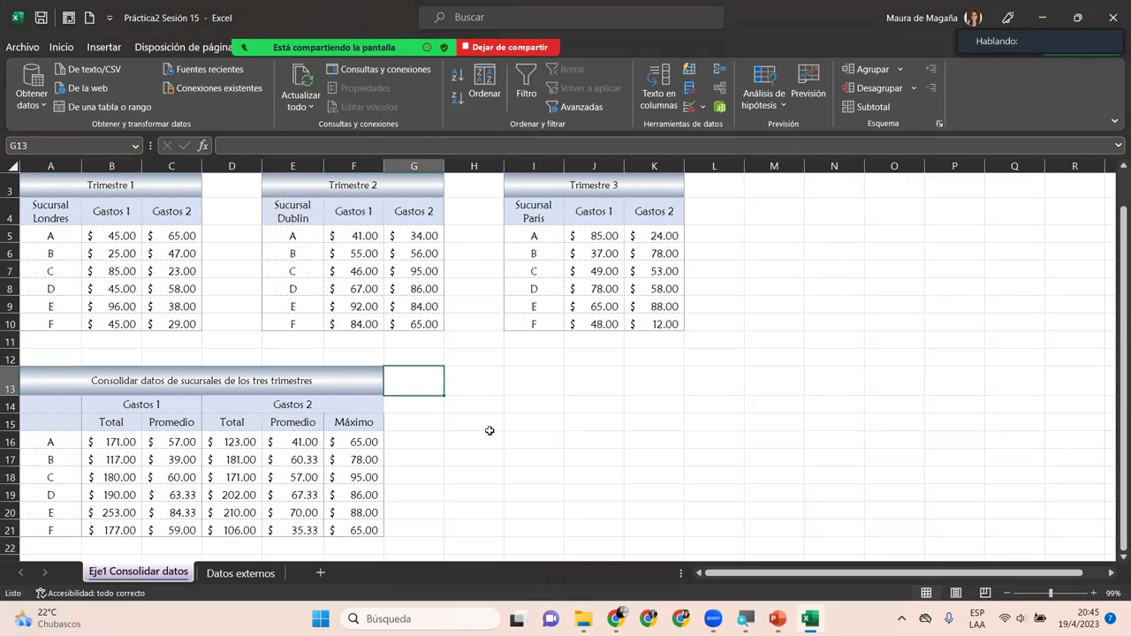
{"action": "left_click", "coordinate": [248, 574]}
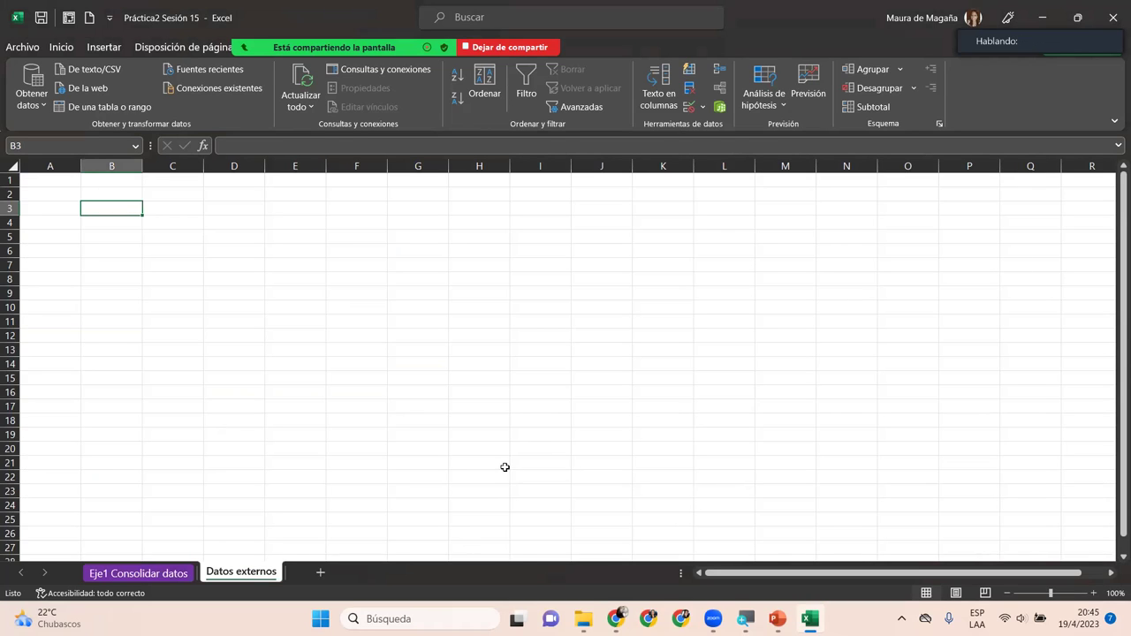
Step: Open the Centro, Masferrer and Santa Tecla workbooks from the Sesión 15 folder
{"action": "left_click", "coordinate": [583, 619]}
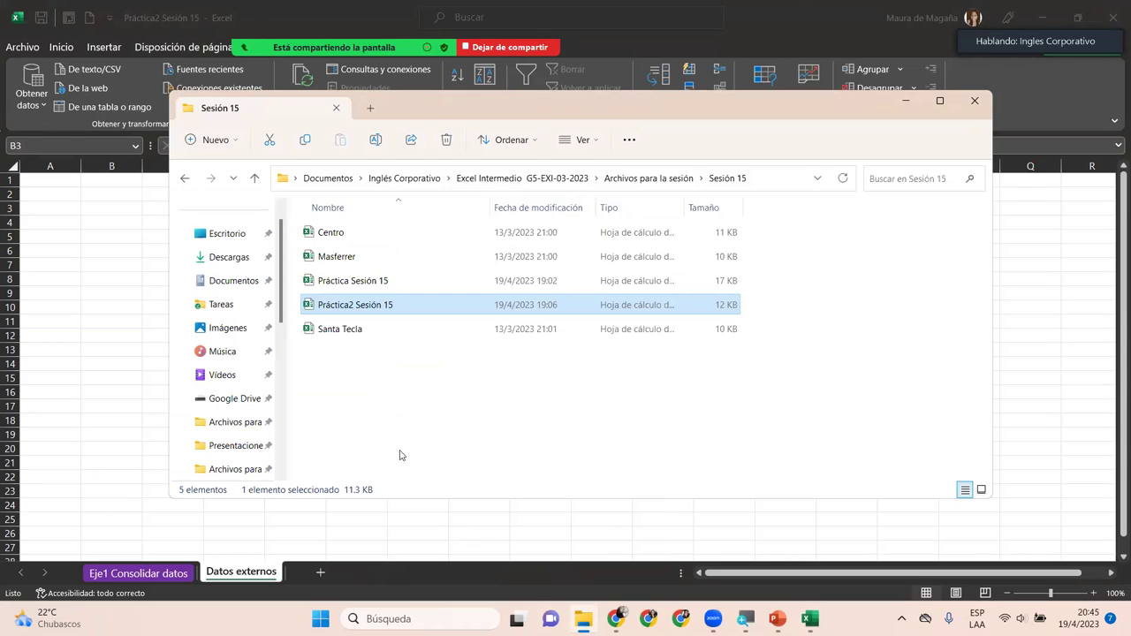
{"action": "left_click", "coordinate": [340, 234]}
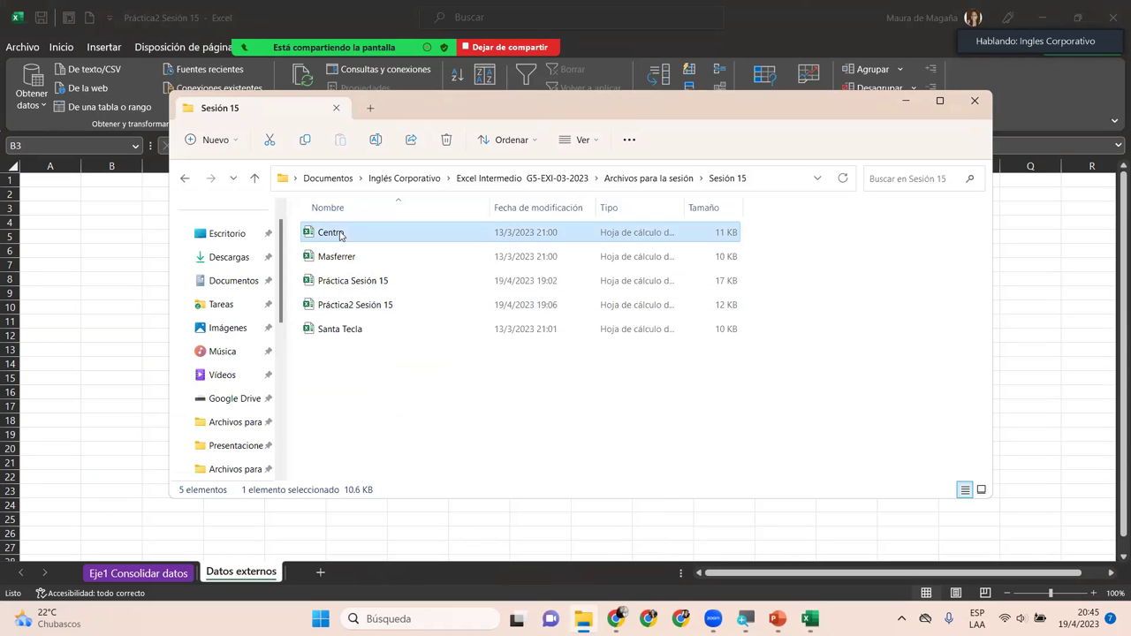
{"action": "double_click", "coordinate": [340, 234]}
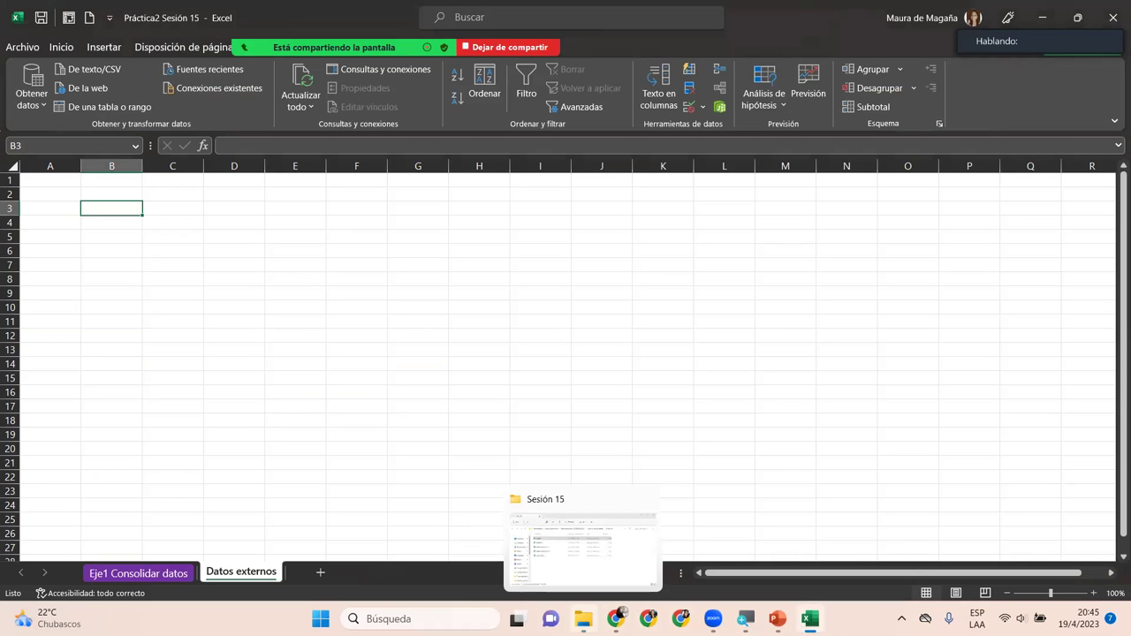
{"action": "left_click", "coordinate": [581, 543]}
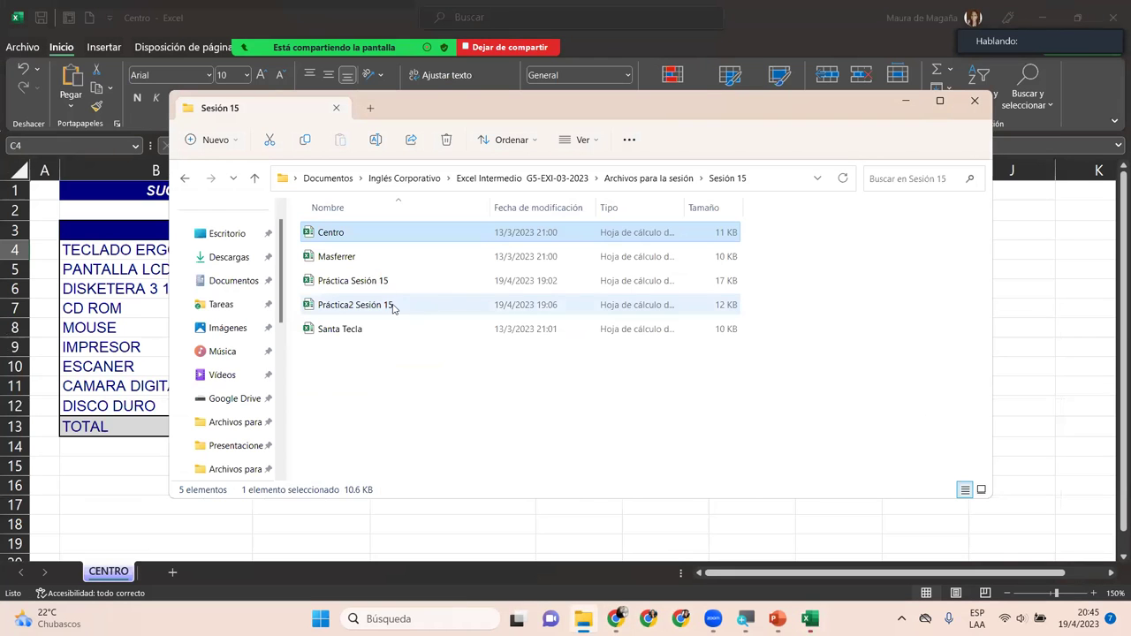
{"action": "double_click", "coordinate": [363, 258]}
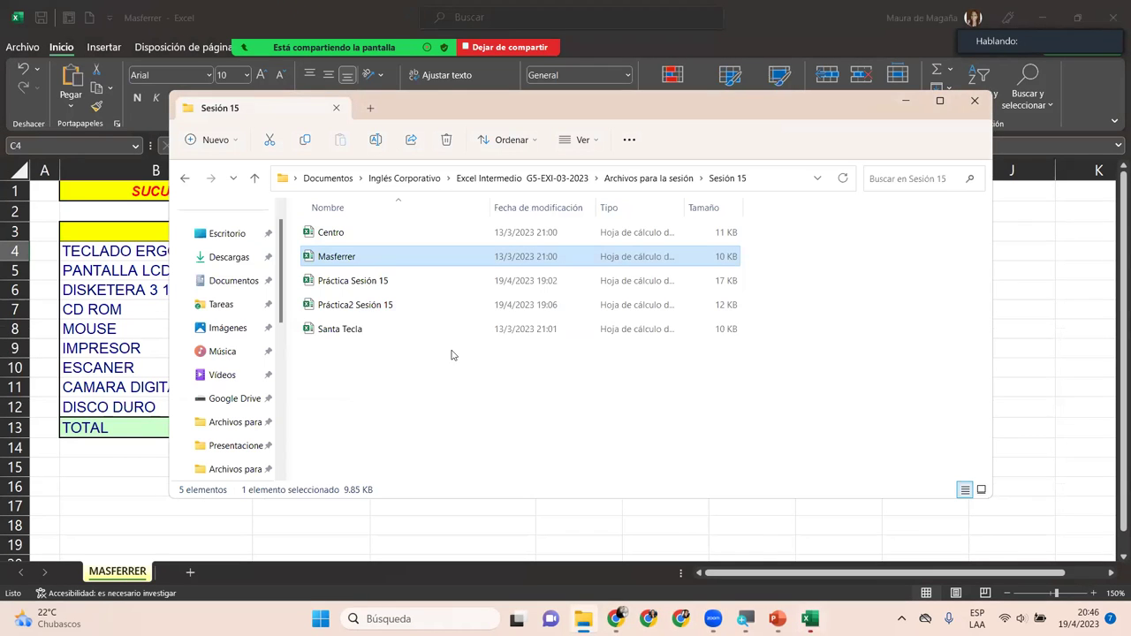
{"action": "double_click", "coordinate": [339, 329]}
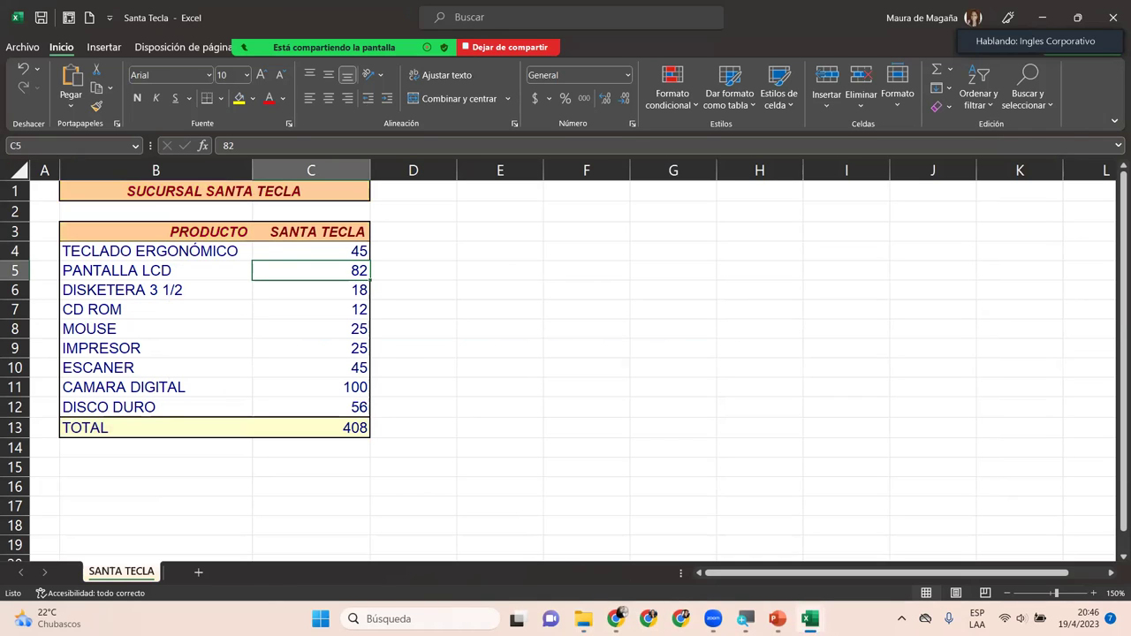
{"action": "mouse_move", "coordinate": [810, 619]}
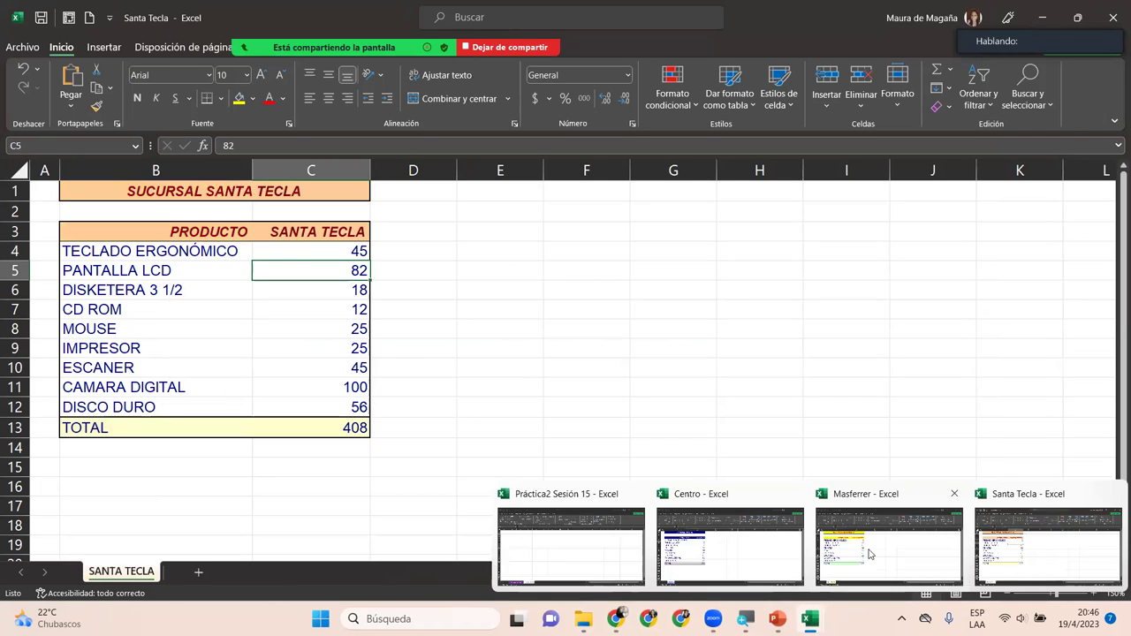
Step: Cycle through the Masferrer and Centro windows, then return to Práctica2 Sesión 15
{"action": "left_click", "coordinate": [871, 553]}
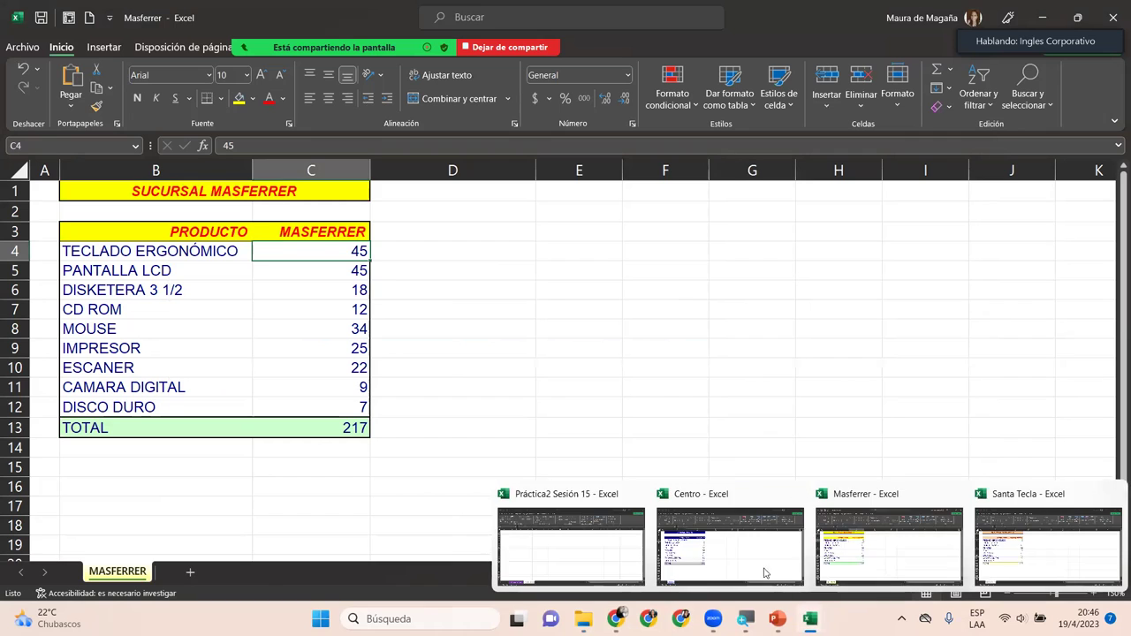
{"action": "left_click", "coordinate": [760, 561]}
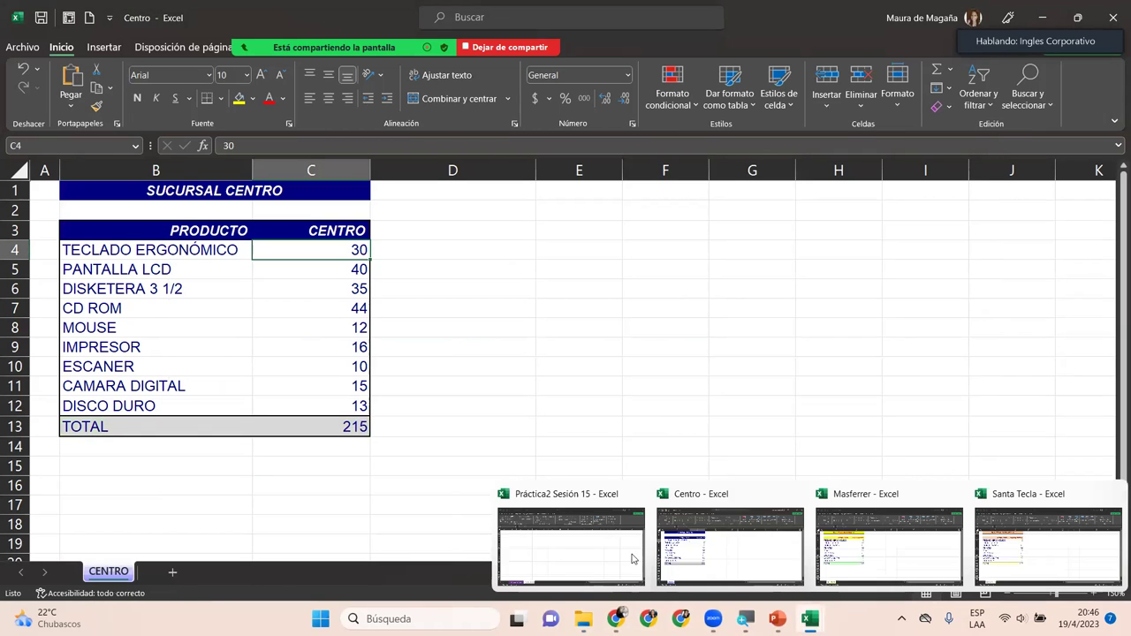
{"action": "left_click", "coordinate": [546, 563]}
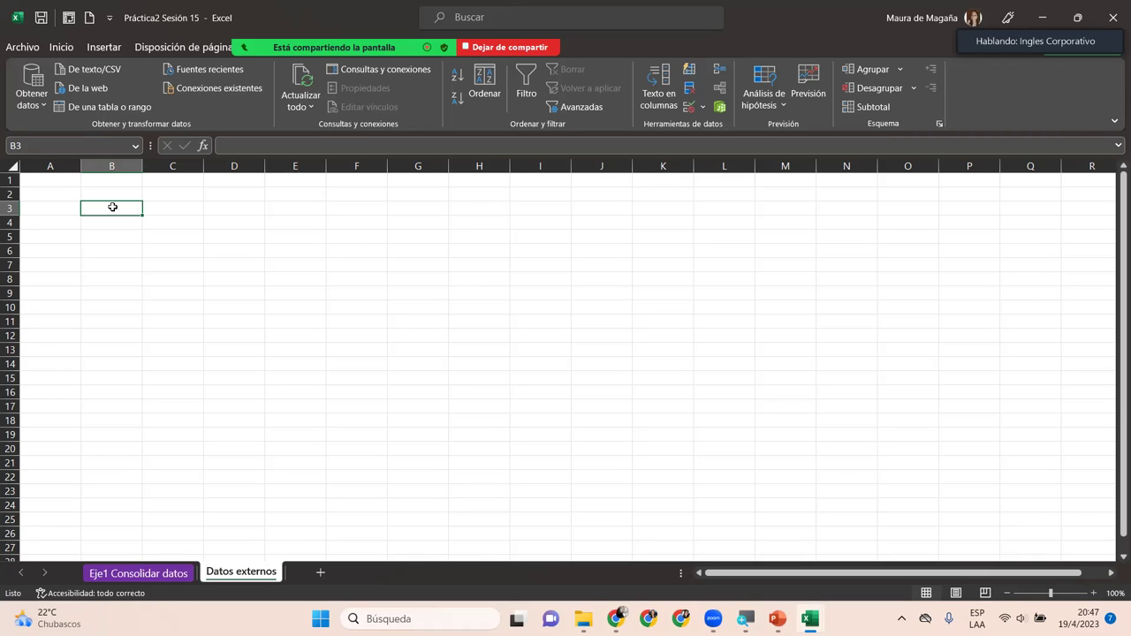
Step: Open the Consolidar dialog and move it higher on the screen
{"action": "left_click", "coordinate": [104, 47]}
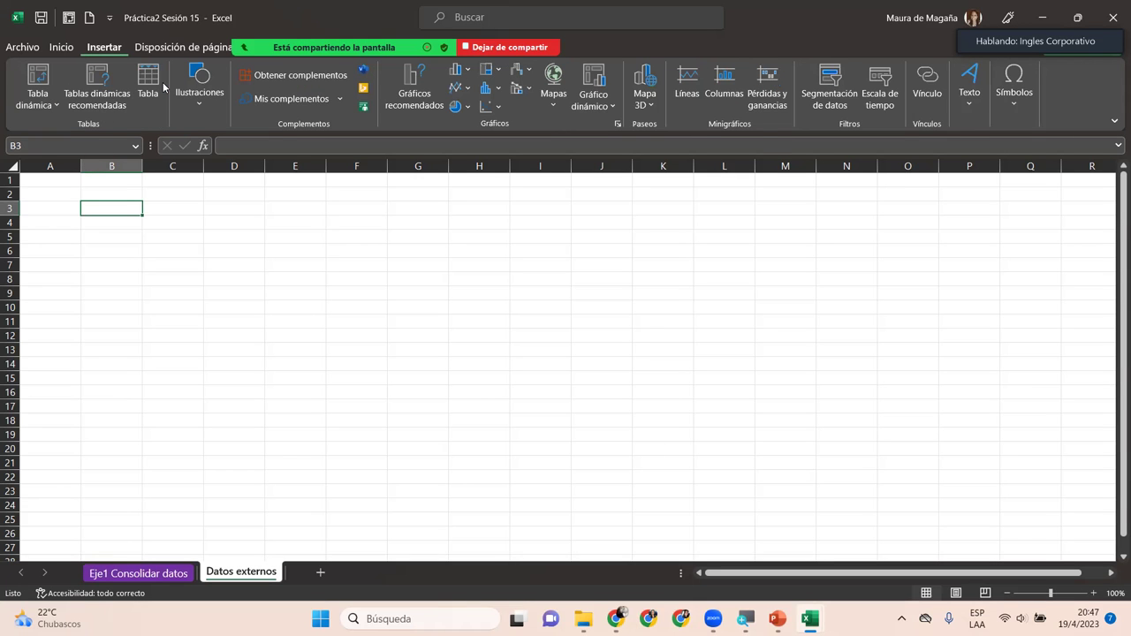
{"action": "scroll", "coordinate": [164, 86], "scroll_direction": "down", "scroll_amount": 1}
{"action": "scroll", "coordinate": [163, 86], "scroll_direction": "down", "scroll_amount": 2}
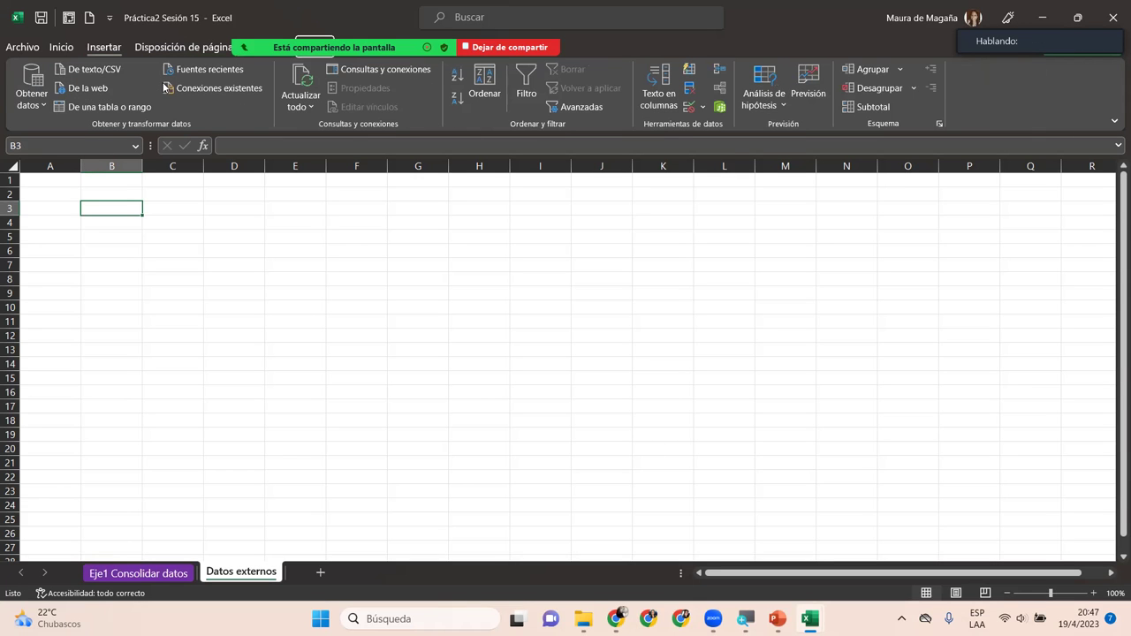
{"action": "left_click", "coordinate": [725, 71]}
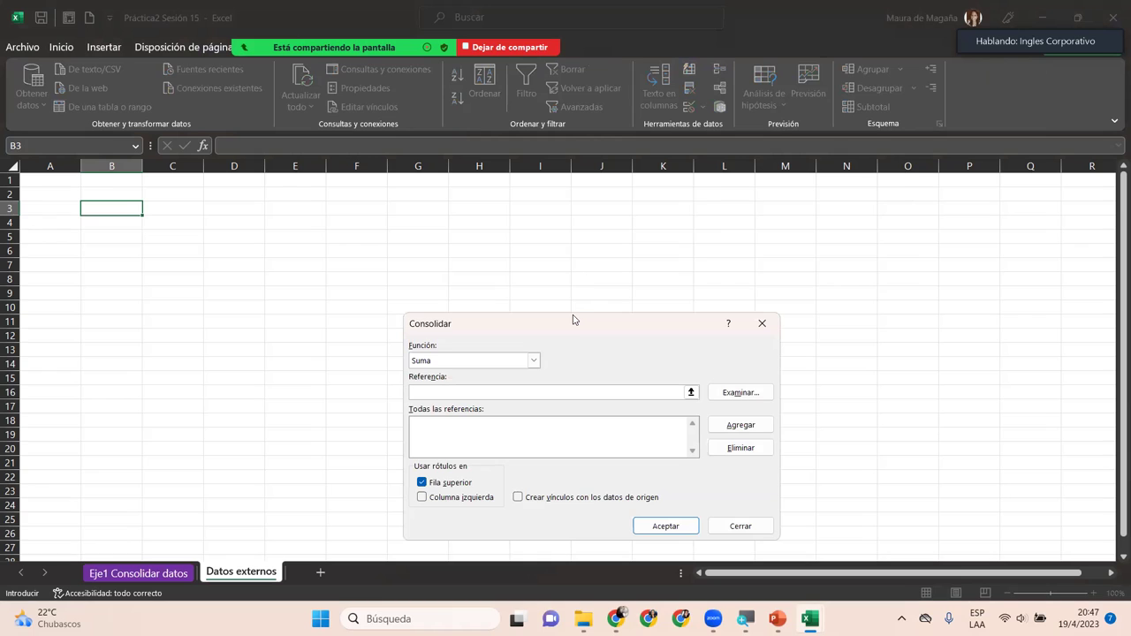
{"action": "left_click_drag", "start_coordinate": [572, 320], "coordinate": [565, 218]}
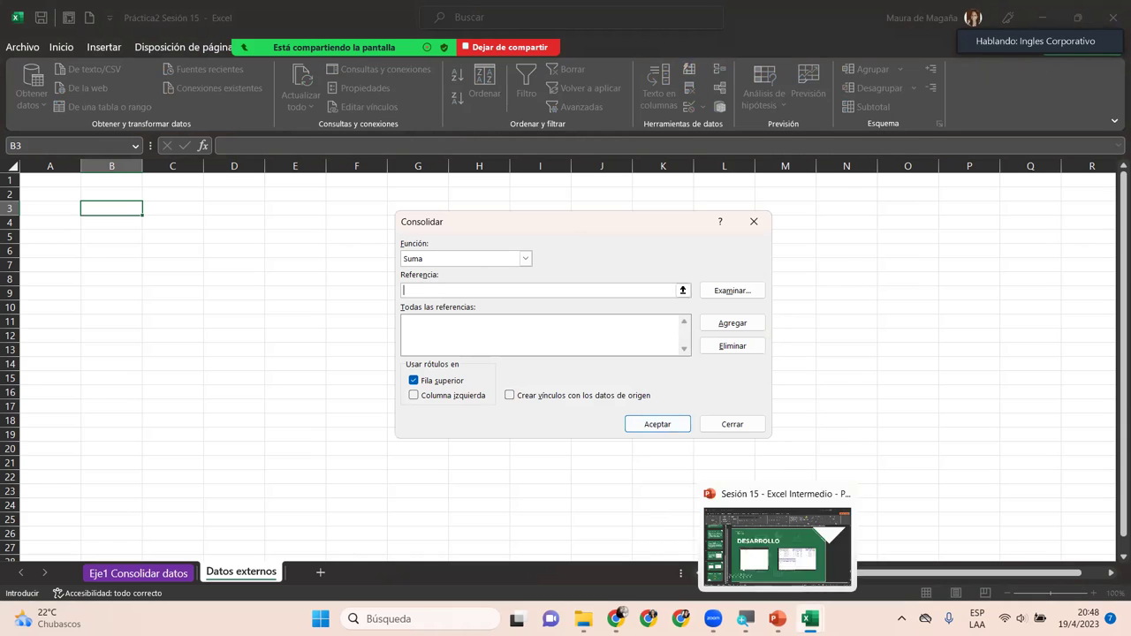
{"action": "mouse_move", "coordinate": [808, 619]}
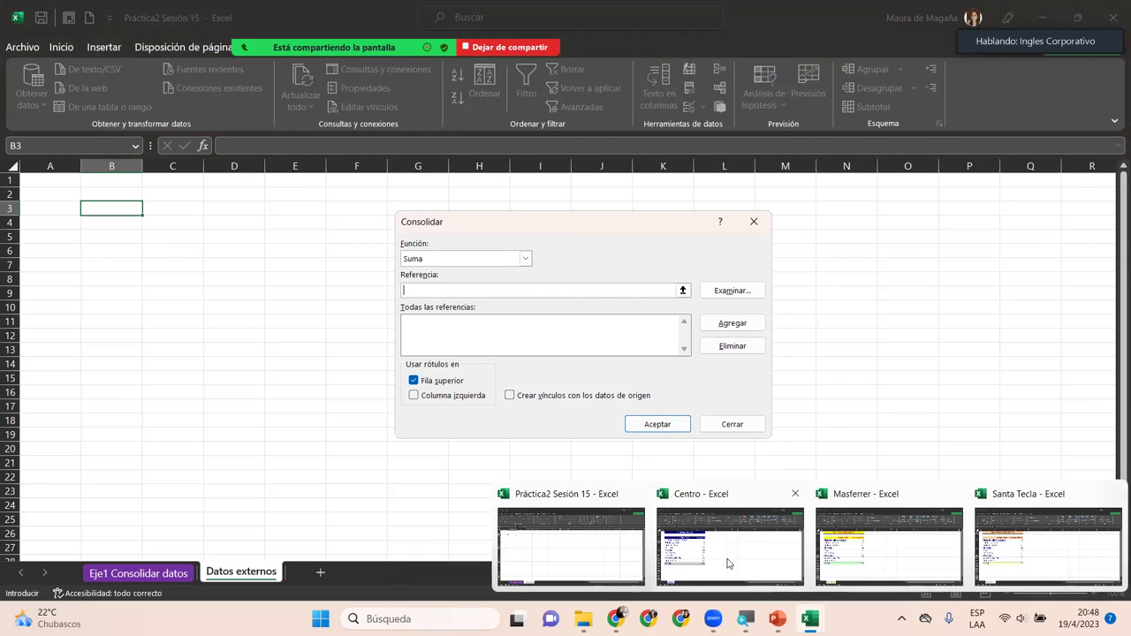
Step: Add the Centro workbook's B3:C13 range as a reference, then clear the Referencia box
{"action": "left_click", "coordinate": [730, 564]}
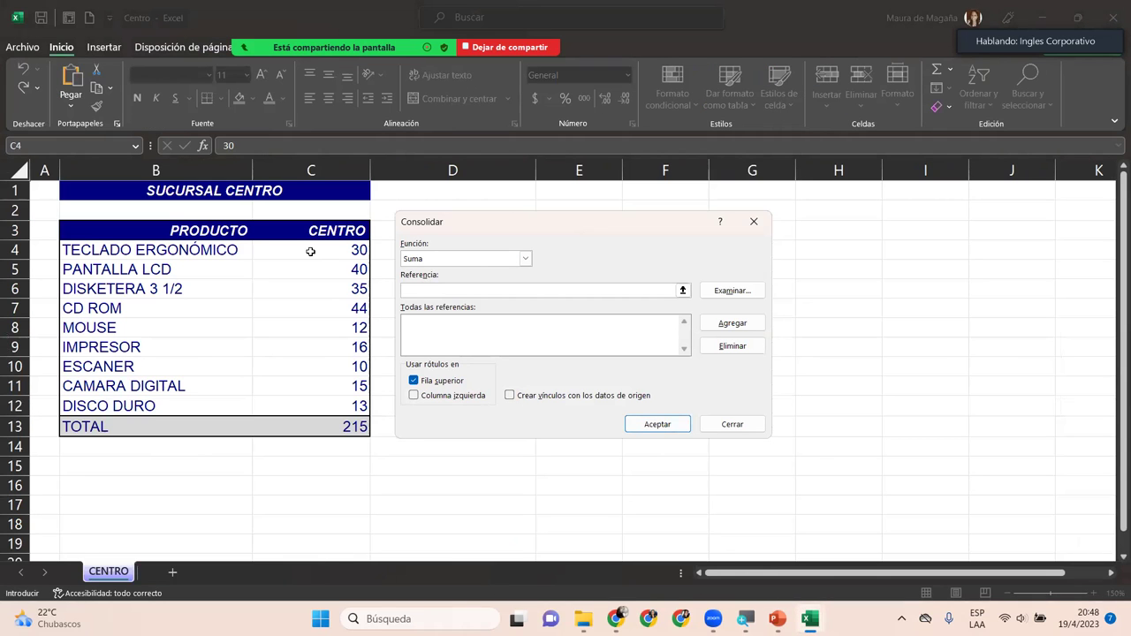
{"action": "left_click", "coordinate": [150, 222]}
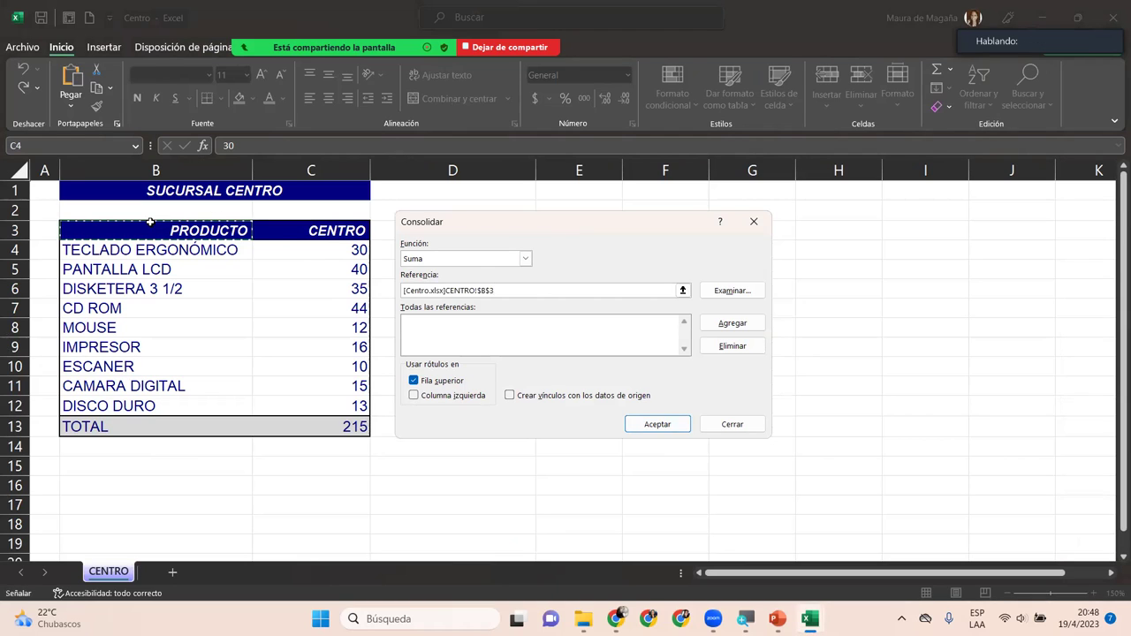
{"action": "left_click_drag", "start_coordinate": [150, 222], "coordinate": [267, 241]}
{"action": "left_click_drag", "start_coordinate": [308, 360], "coordinate": [307, 405]}
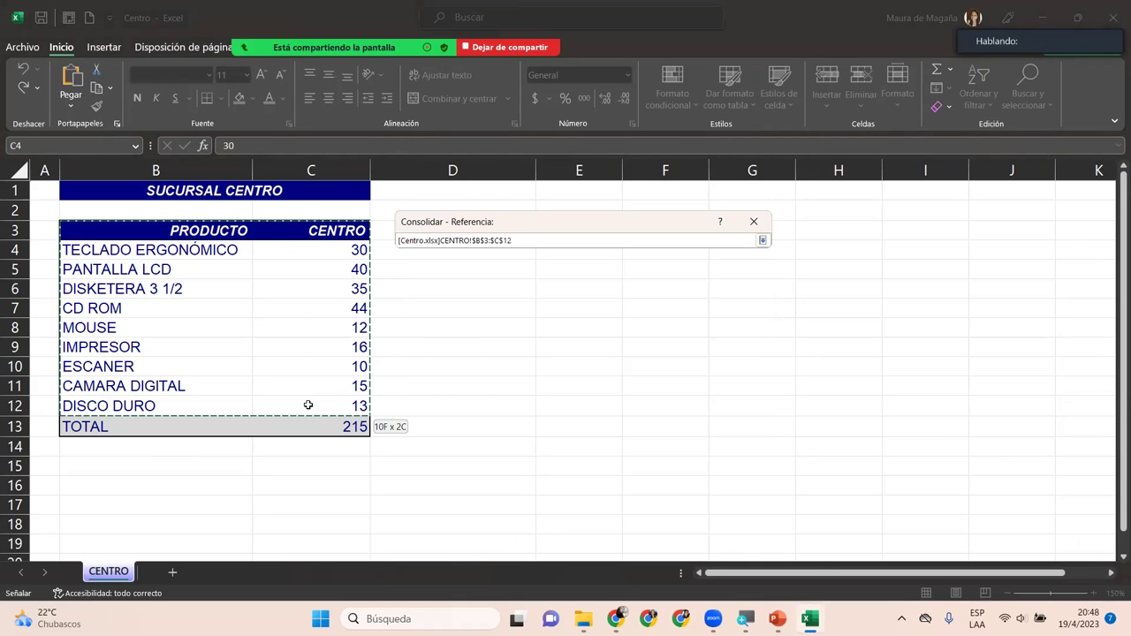
{"action": "left_click_drag", "start_coordinate": [308, 404], "coordinate": [309, 427]}
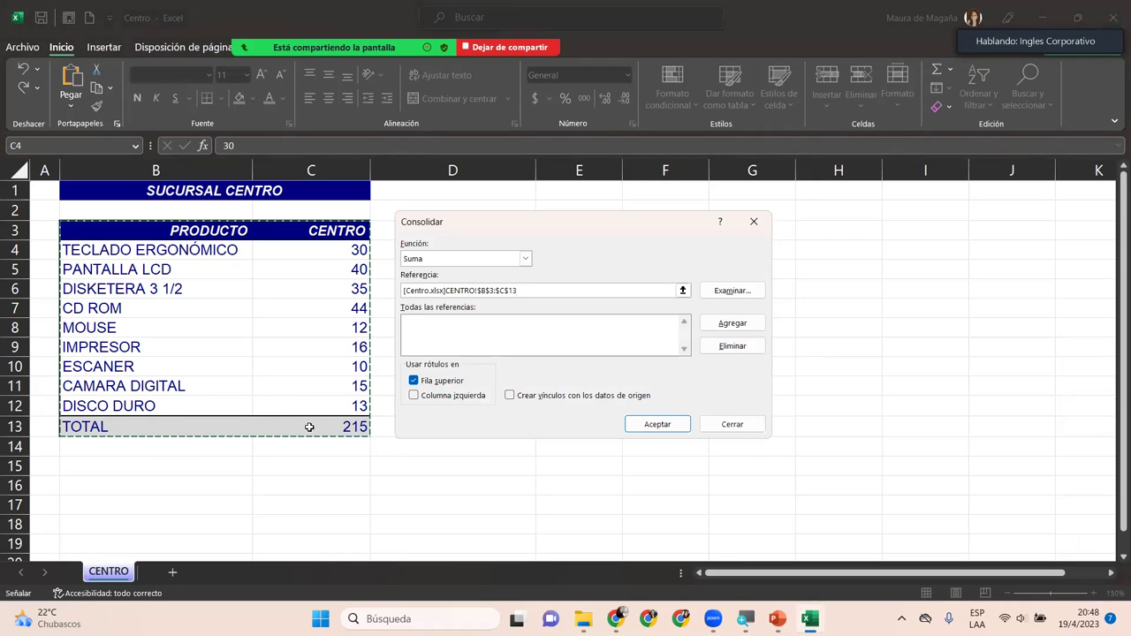
{"action": "left_click", "coordinate": [289, 430]}
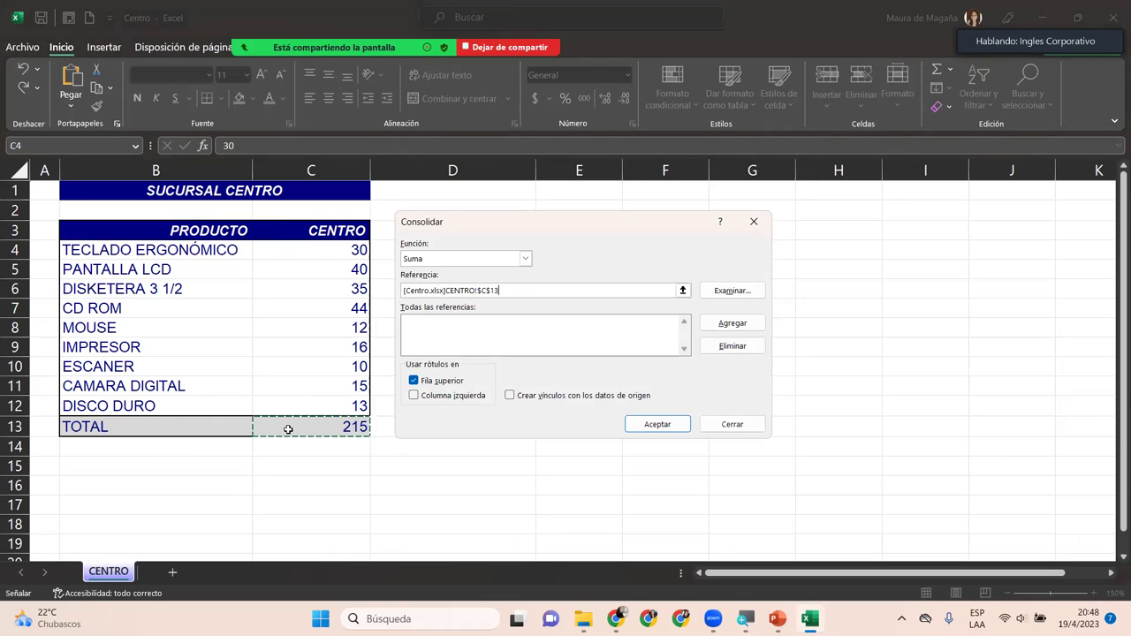
{"action": "left_click_drag", "start_coordinate": [184, 235], "coordinate": [340, 430]}
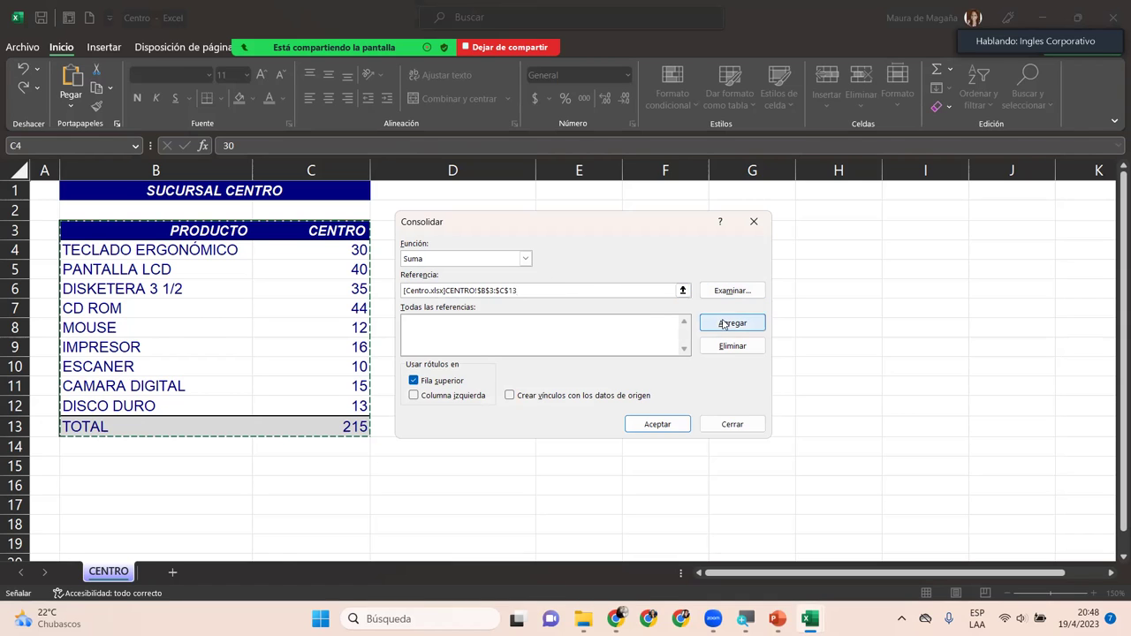
{"action": "left_click", "coordinate": [724, 323]}
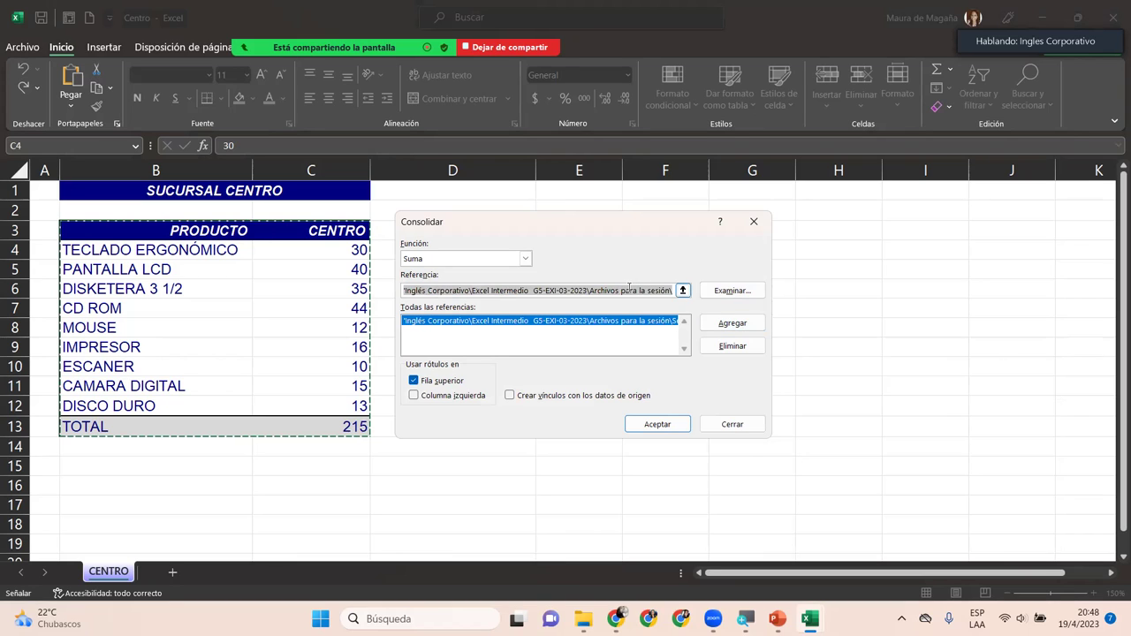
{"action": "left_click", "coordinate": [630, 288]}
{"action": "key", "text": "Delete"}
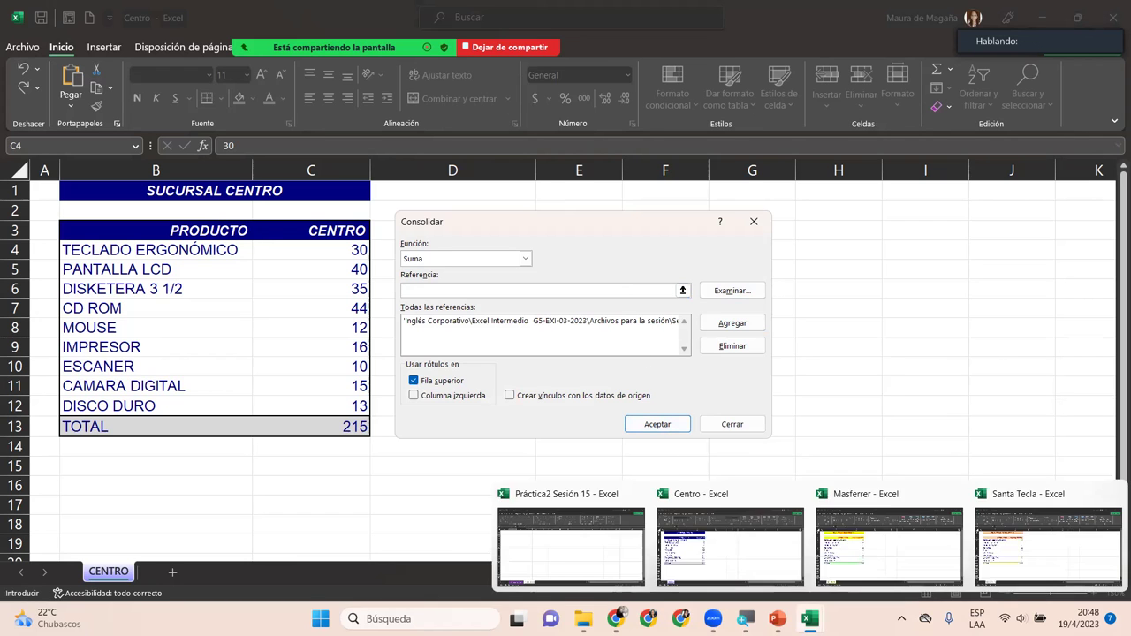
Step: Add Masferrer's B3:C13 table as a reference, then clear the Referencia box
{"action": "mouse_move", "coordinate": [808, 620]}
{"action": "left_click", "coordinate": [886, 540]}
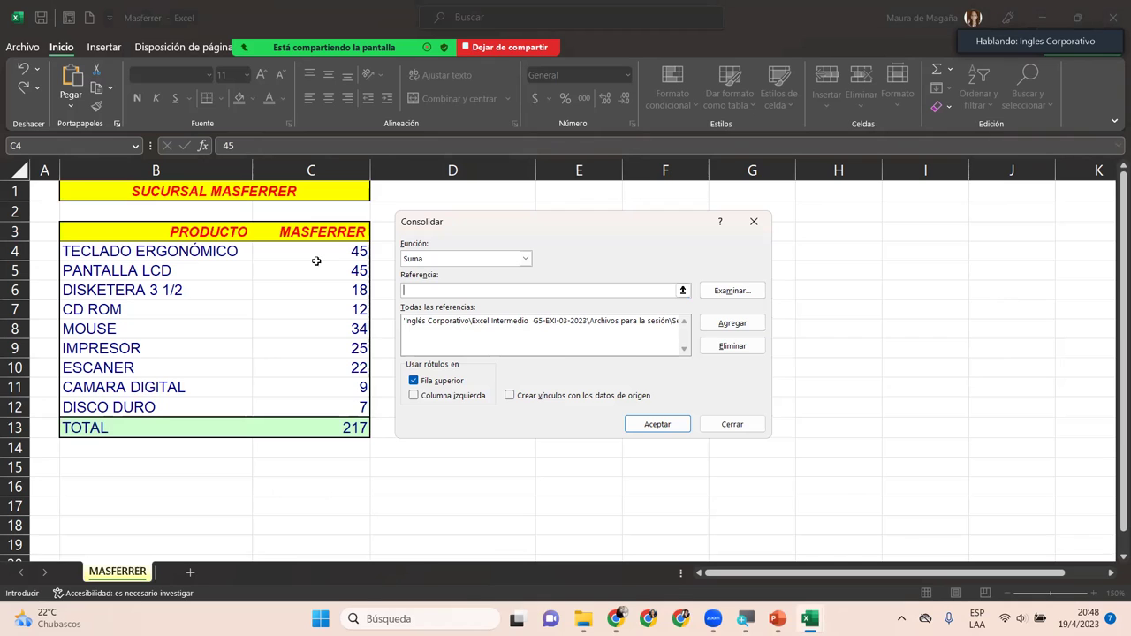
{"action": "left_click_drag", "start_coordinate": [152, 233], "coordinate": [298, 433]}
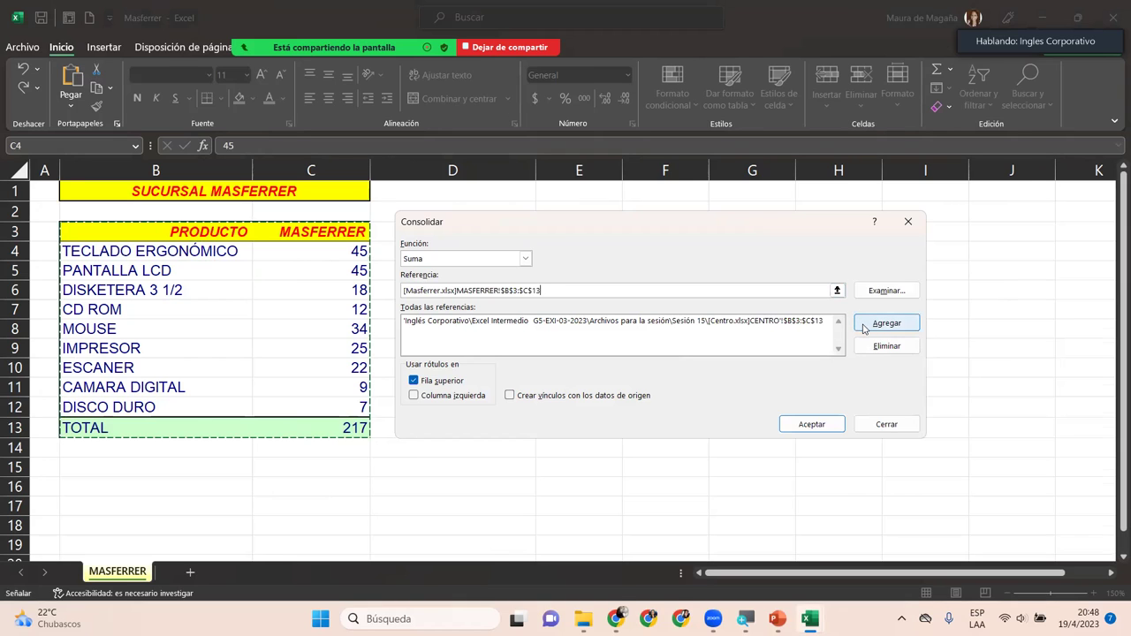
{"action": "left_click", "coordinate": [863, 326]}
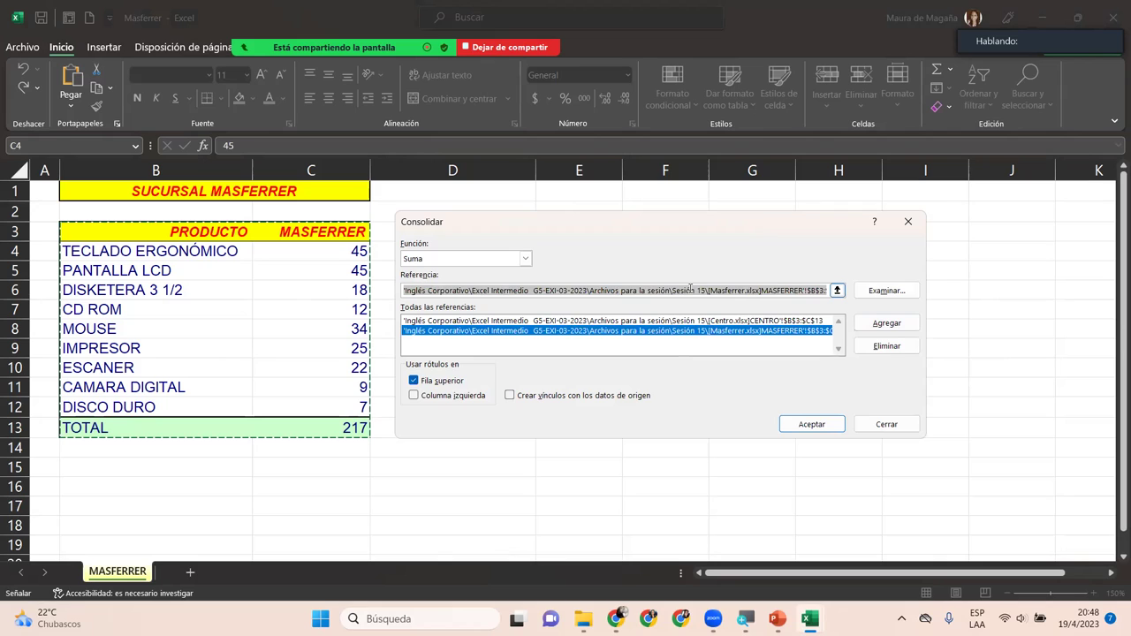
{"action": "key", "text": "Delete"}
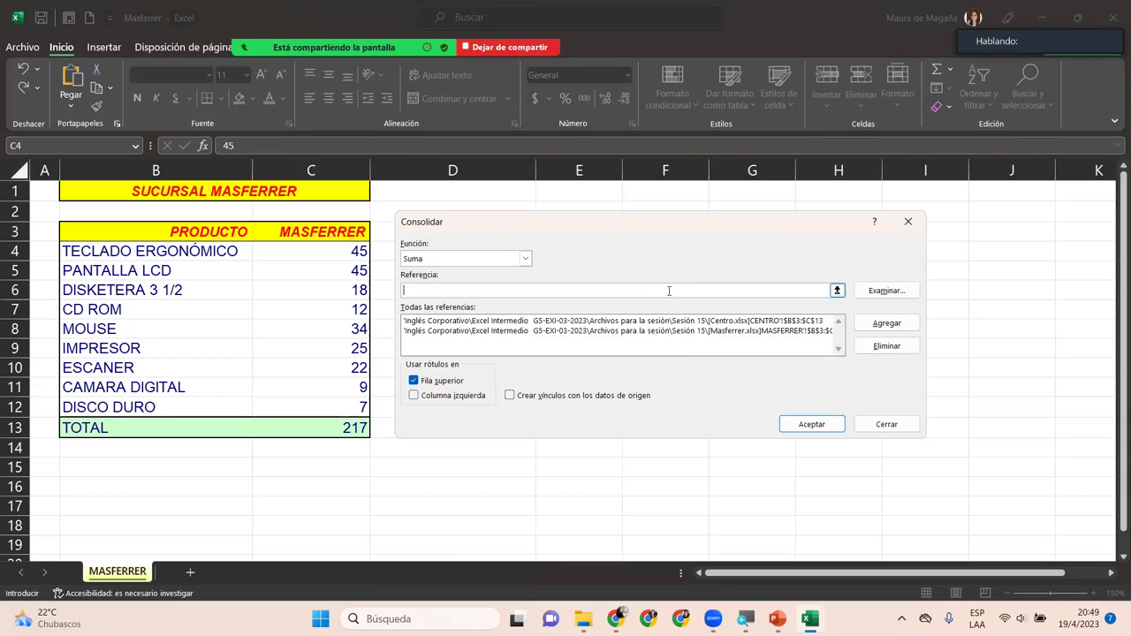
{"action": "mouse_move", "coordinate": [808, 618]}
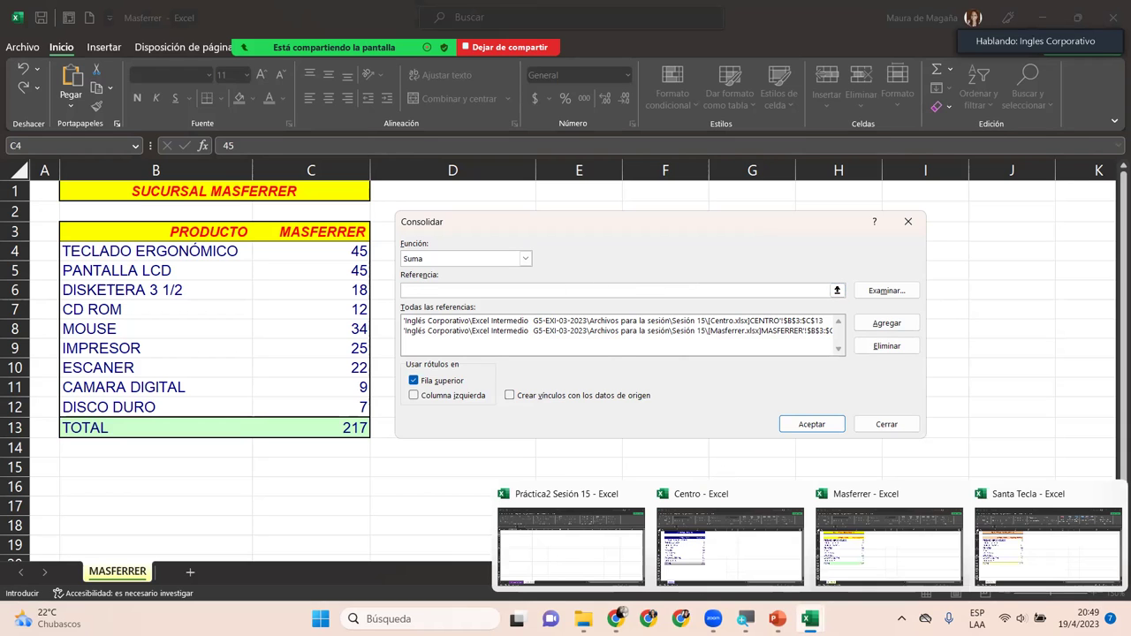
Step: Add Santa Tecla's B3:C13 table as a reference and tick Columna izquierda labels
{"action": "left_click", "coordinate": [1010, 544]}
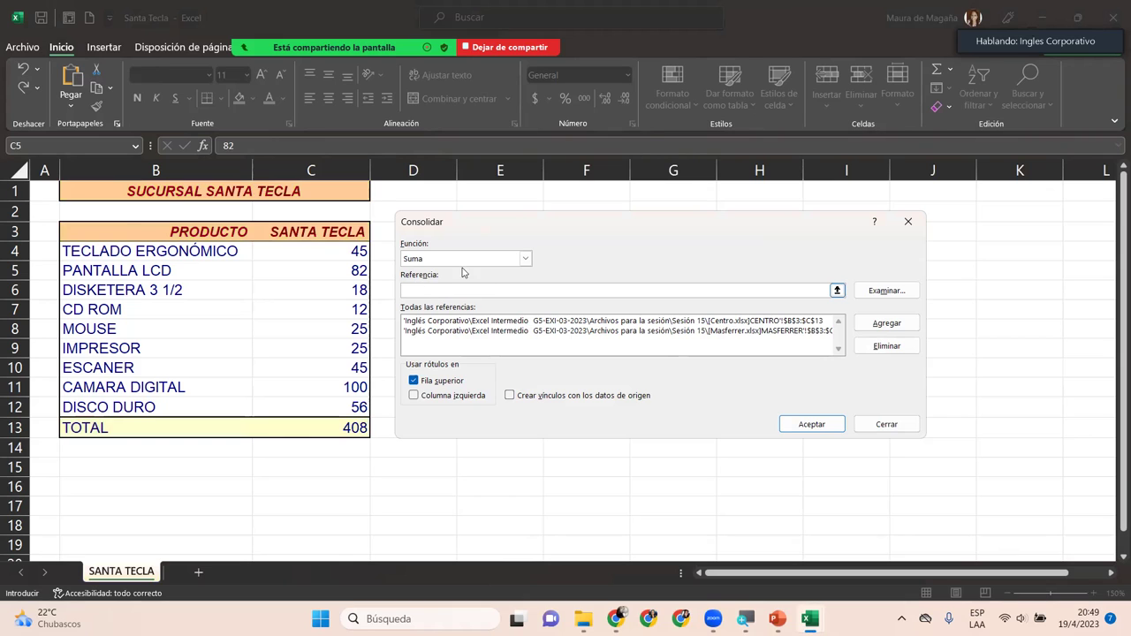
{"action": "left_click_drag", "start_coordinate": [115, 231], "coordinate": [301, 437]}
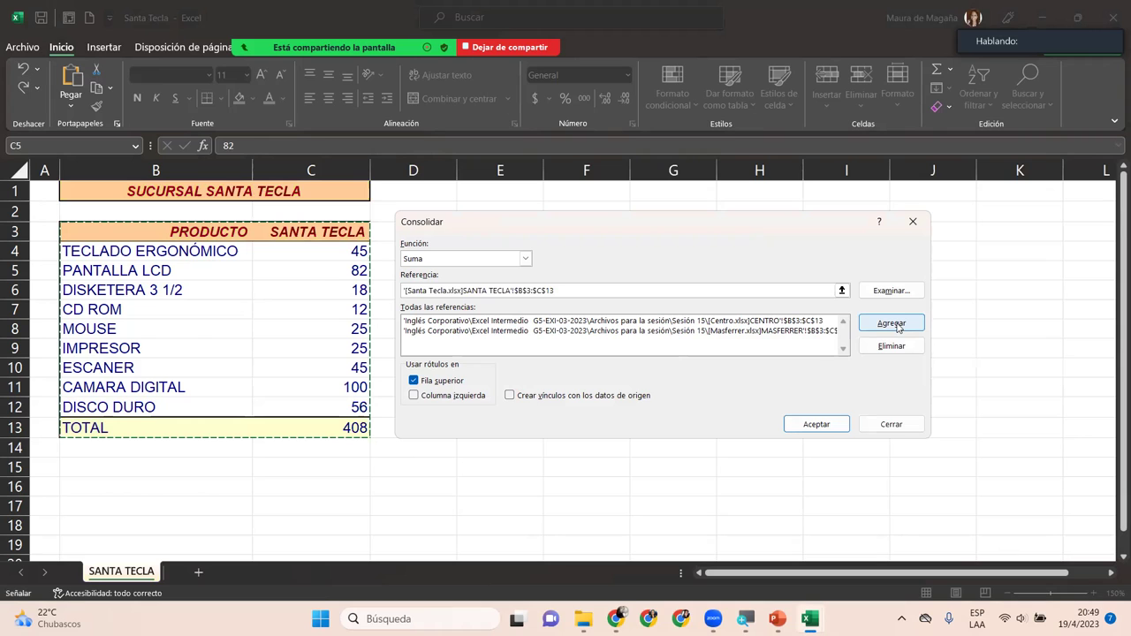
{"action": "left_click", "coordinate": [891, 324]}
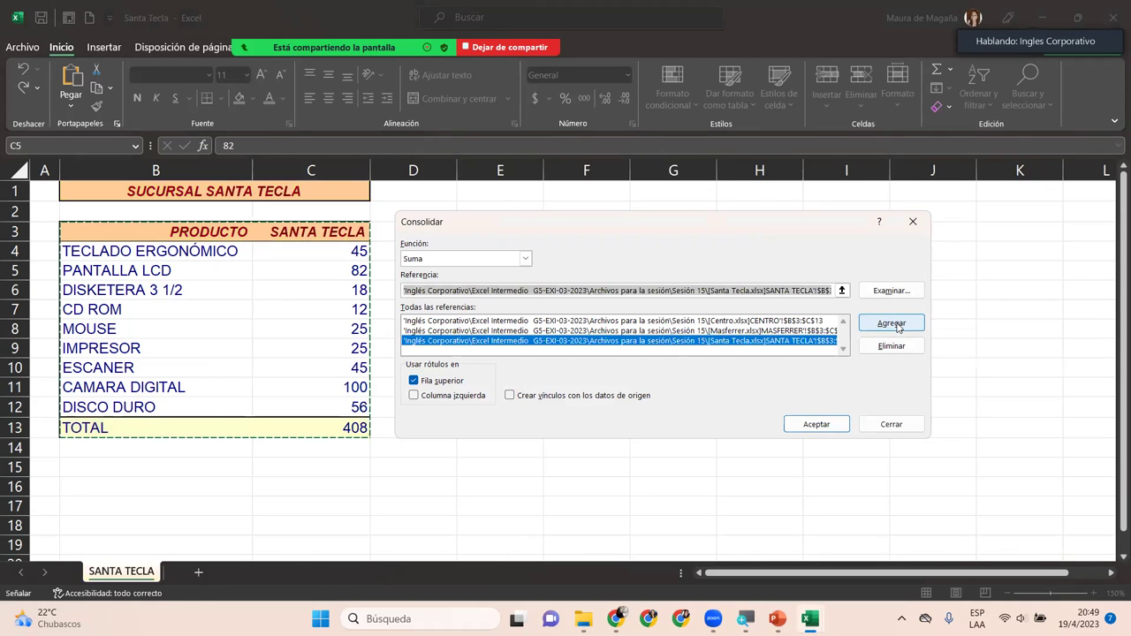
{"action": "left_click", "coordinate": [427, 398]}
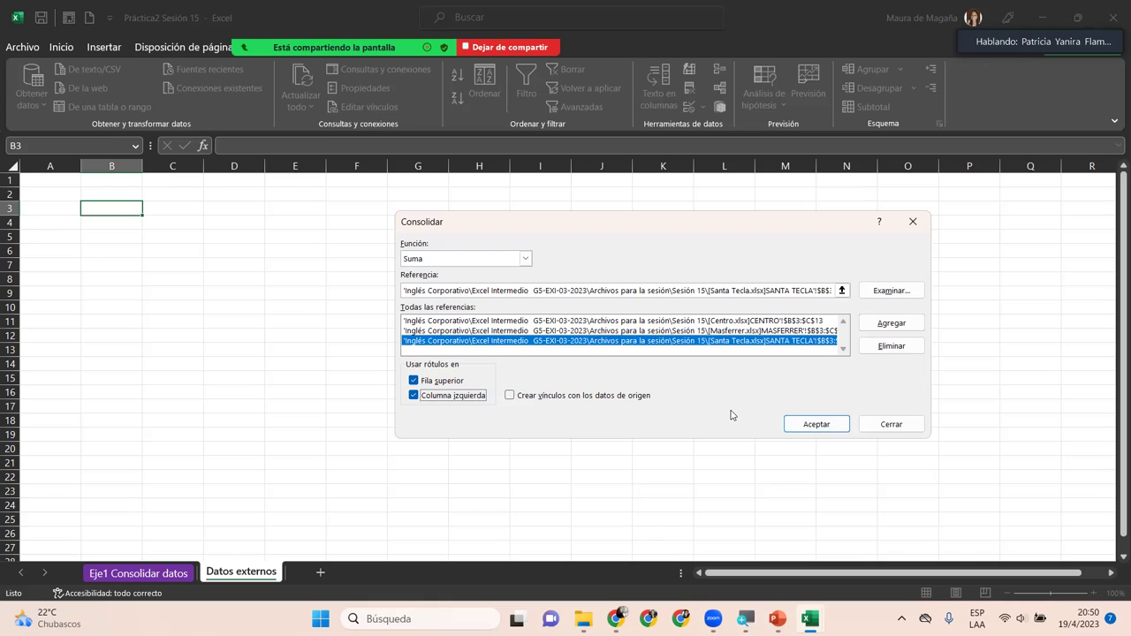
Step: Move the Consolidar dialog slightly left and accept the three-branch Suma consolidation
{"action": "left_click", "coordinate": [468, 290]}
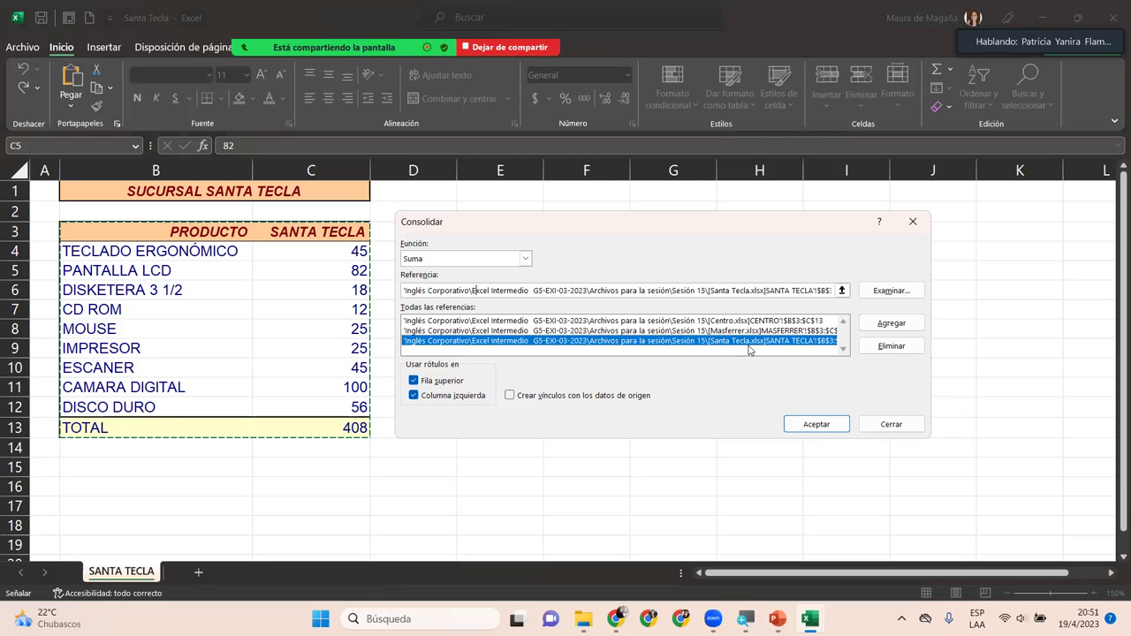
{"action": "left_click", "coordinate": [646, 256]}
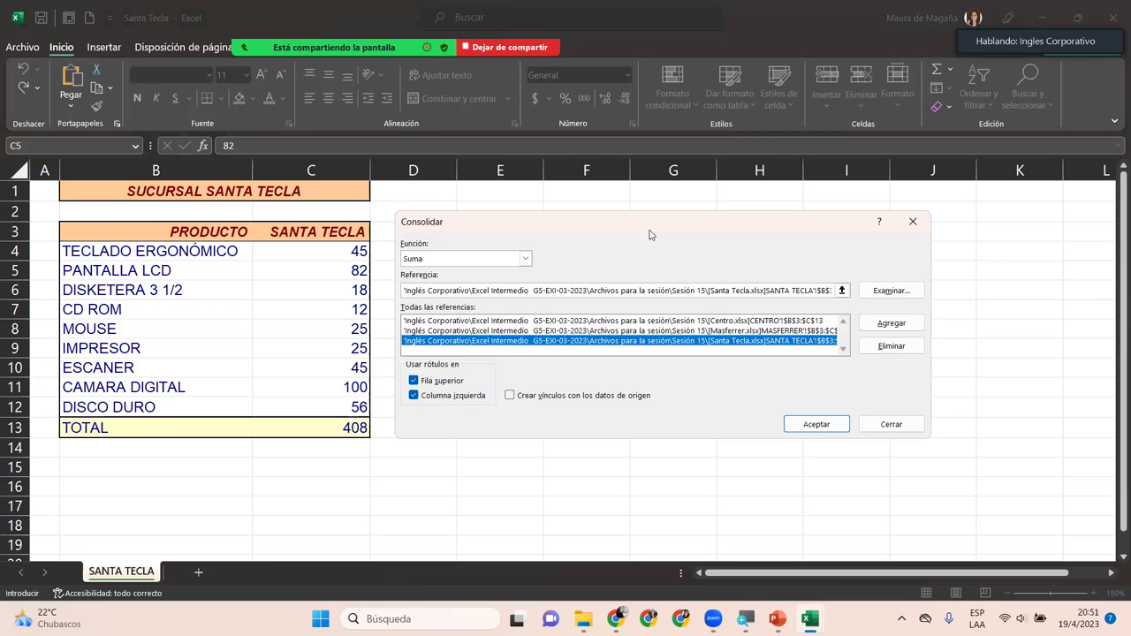
{"action": "left_click_drag", "start_coordinate": [649, 235], "coordinate": [614, 232]}
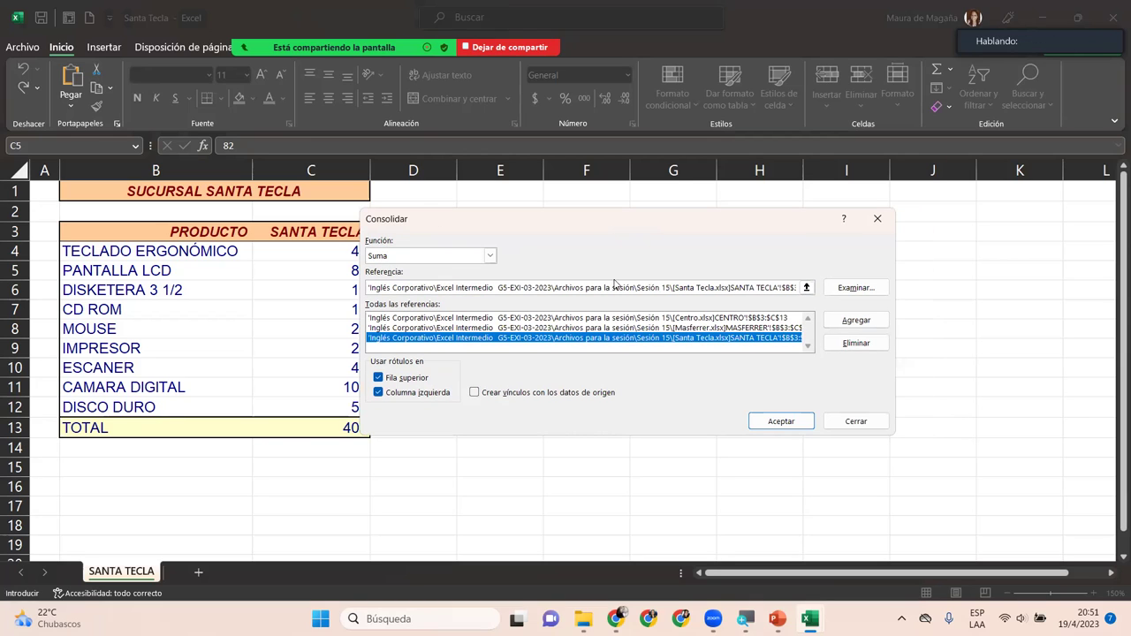
{"action": "left_click", "coordinate": [781, 421]}
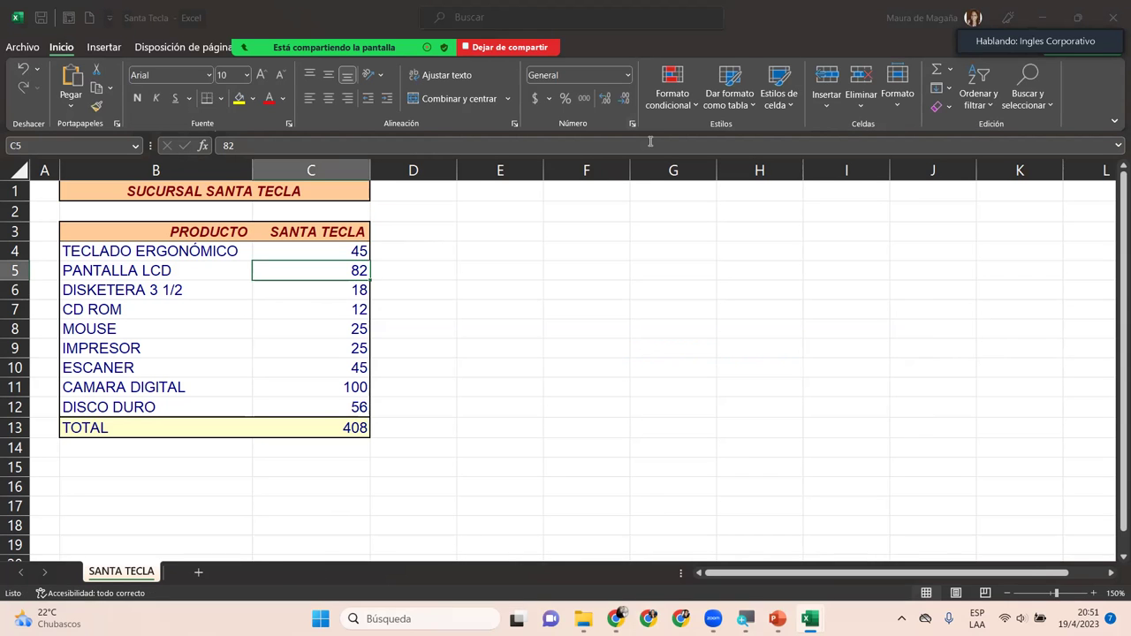
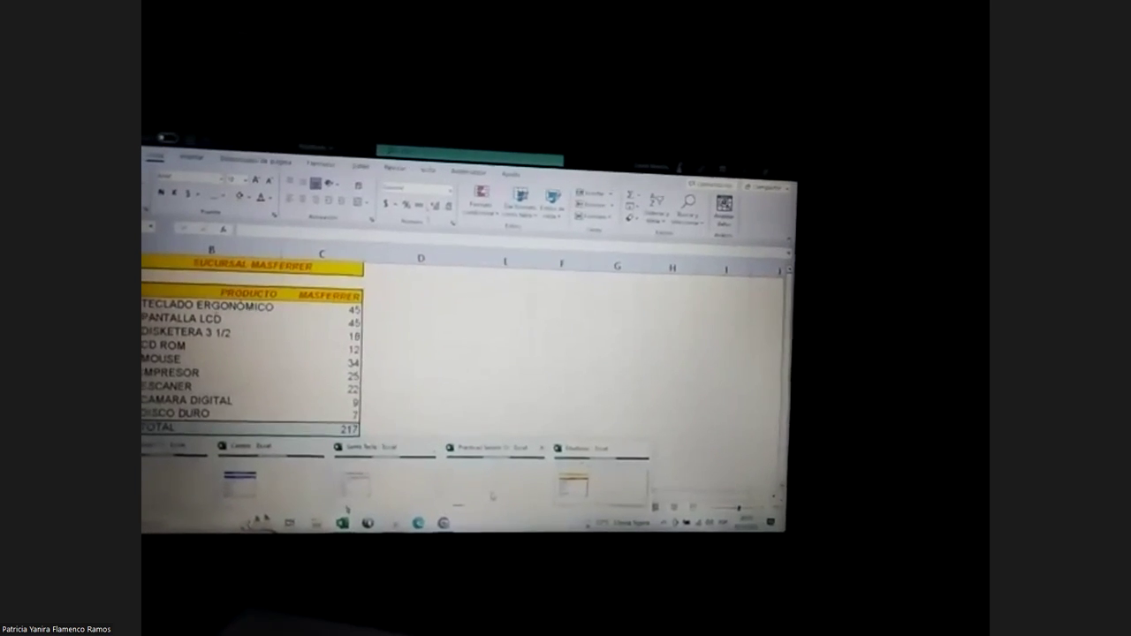
Step: Switch to the Práctica2 Sesión 15 workbook window
{"action": "left_click", "coordinate": [491, 482]}
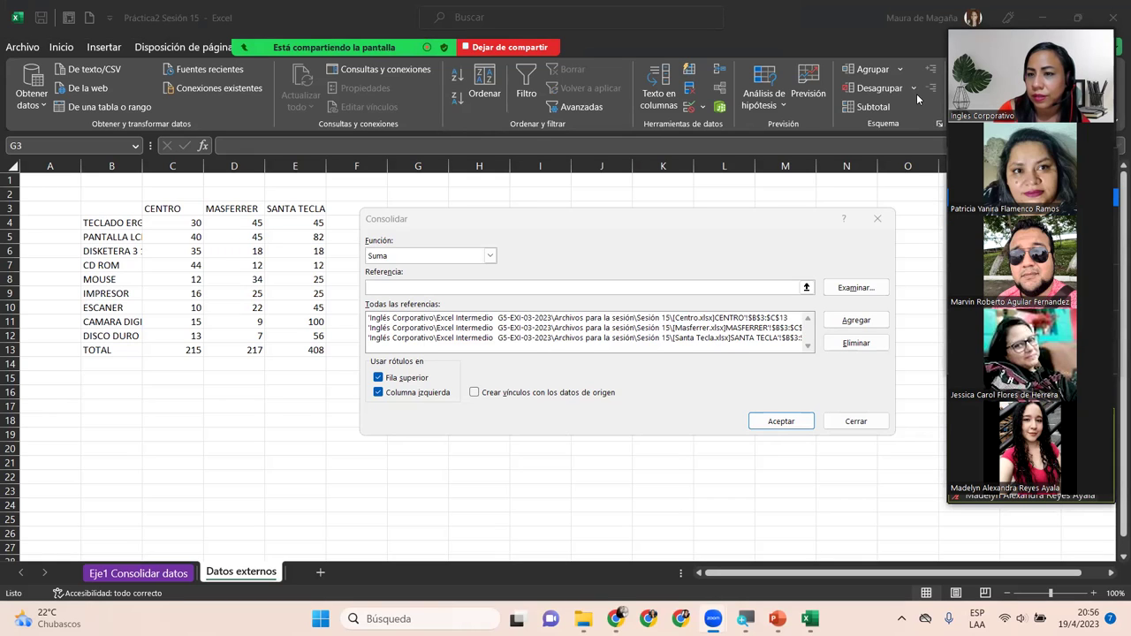
Step: Close the Consolidate dialog and clear the consolidated copy from columns G to J
{"action": "left_click", "coordinate": [1103, 133]}
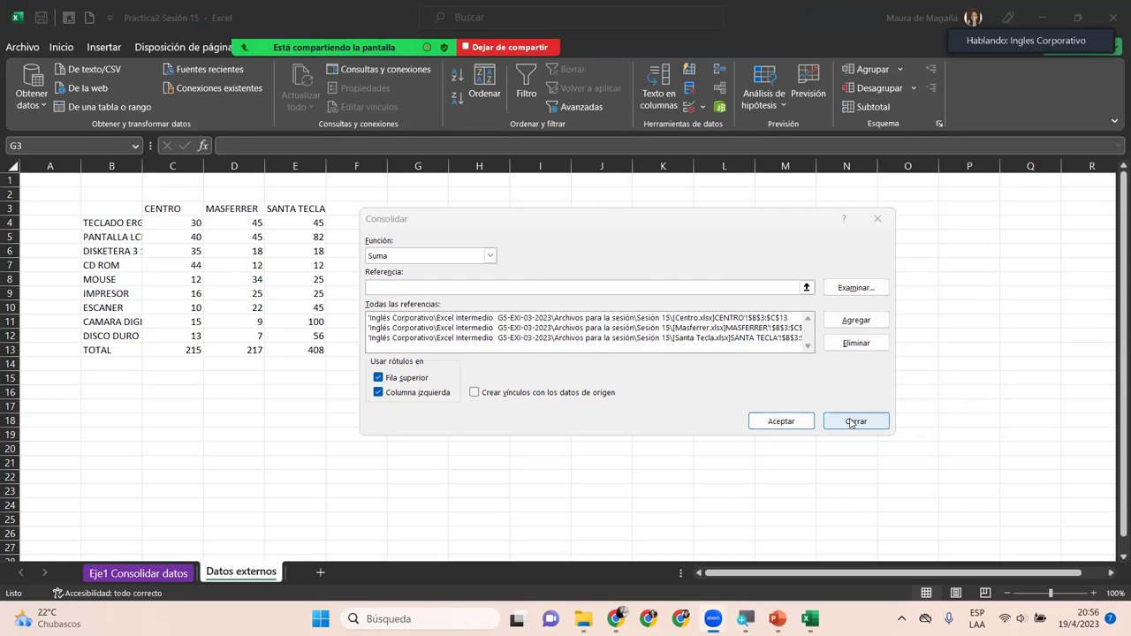
{"action": "left_click", "coordinate": [785, 424]}
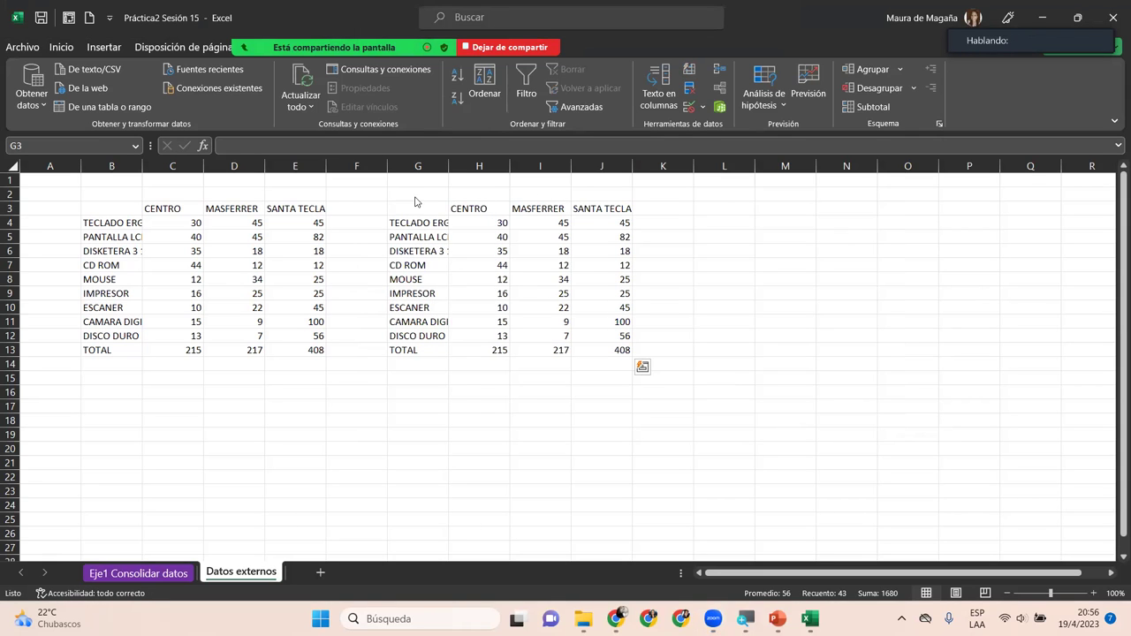
{"action": "left_click_drag", "start_coordinate": [402, 166], "coordinate": [592, 166]}
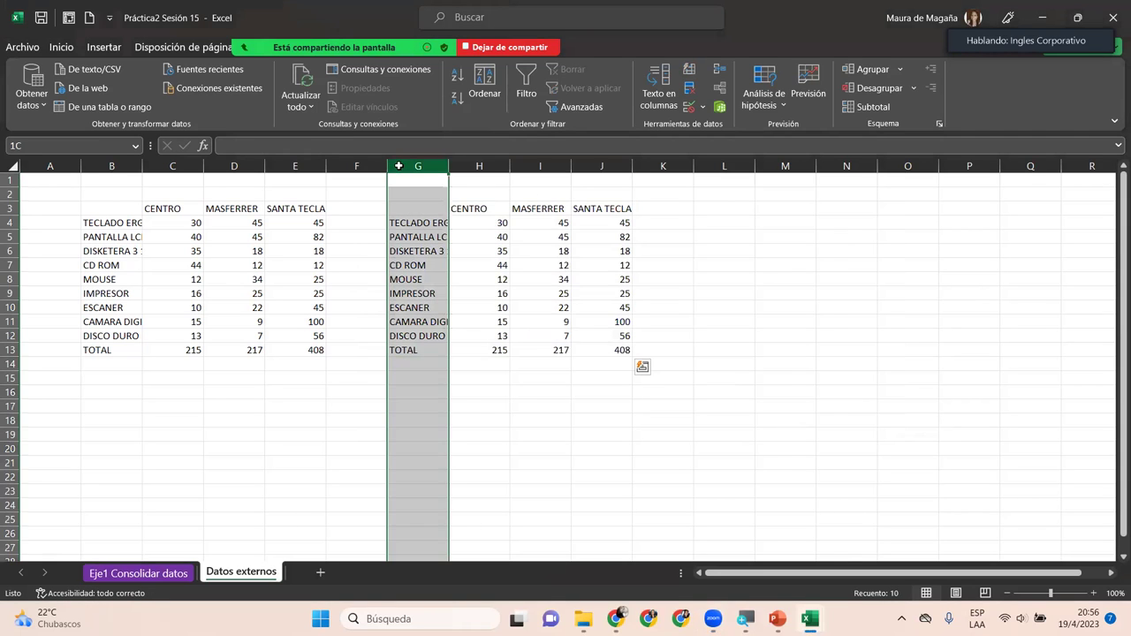
{"action": "right_click", "coordinate": [592, 166]}
{"action": "left_click", "coordinate": [691, 339]}
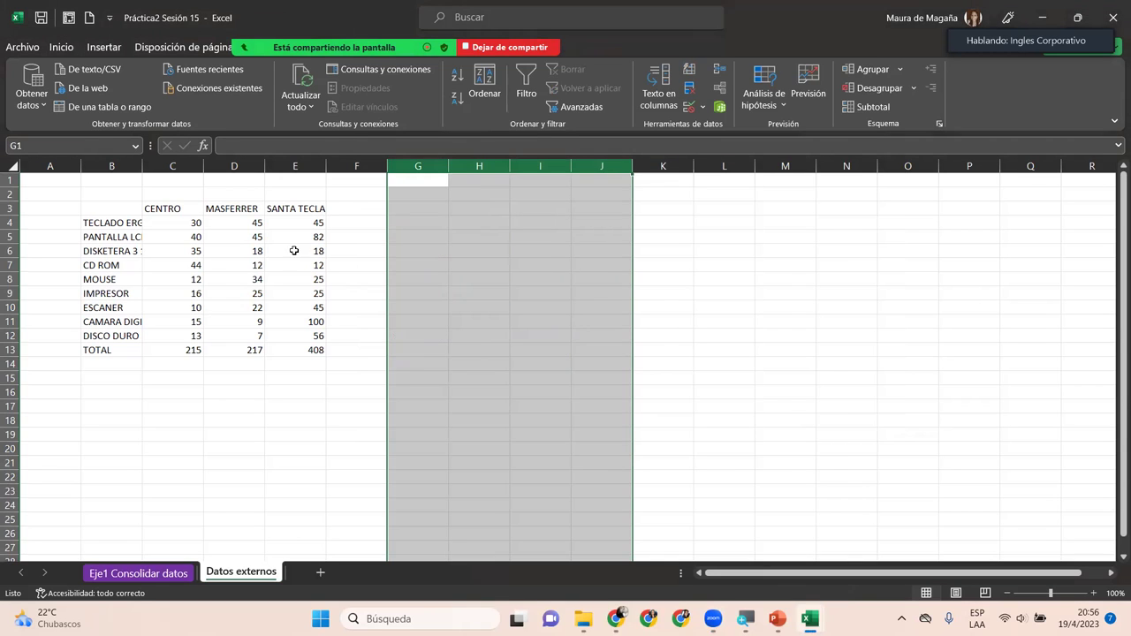
{"action": "left_click", "coordinate": [171, 221]}
Step: Autofit column B to the product names and review the totals in C13:E13
{"action": "double_click", "coordinate": [145, 166]}
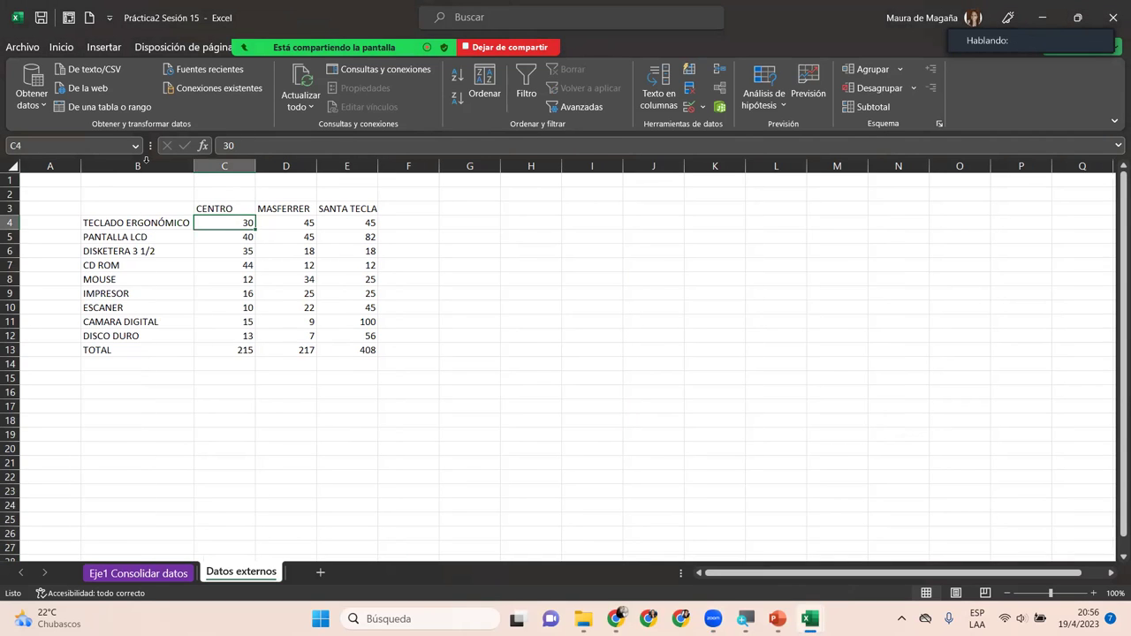
{"action": "left_click", "coordinate": [148, 224]}
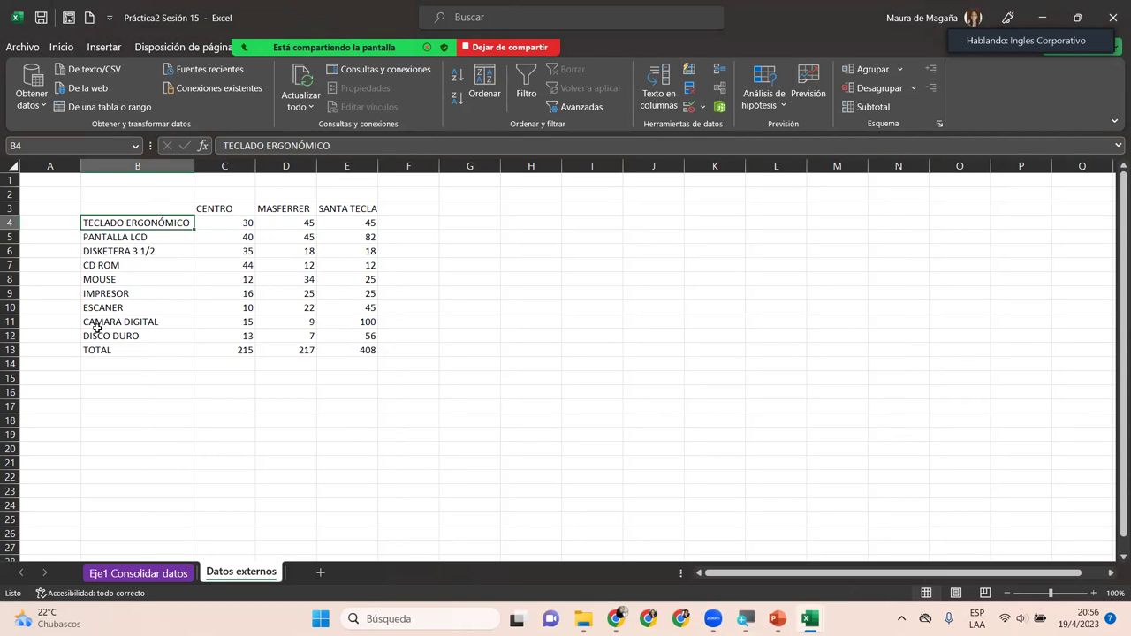
{"action": "left_click", "coordinate": [233, 350]}
{"action": "left_click", "coordinate": [285, 349]}
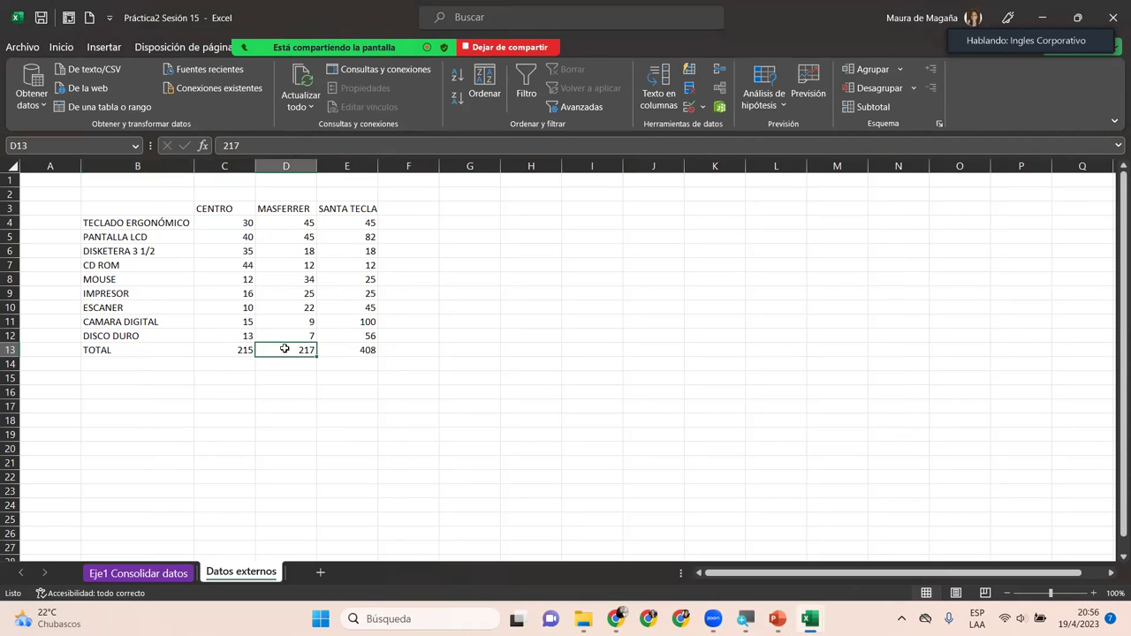
{"action": "left_click", "coordinate": [352, 349]}
{"action": "left_click", "coordinate": [222, 349]}
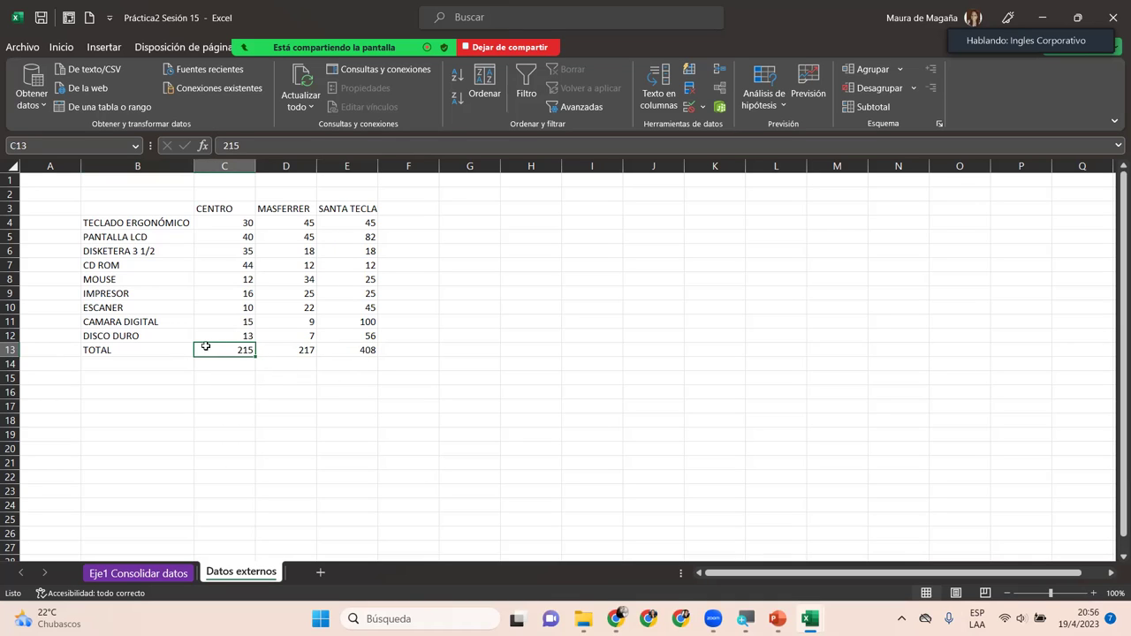
Step: Enter =SUMA(C4:C12) in C13 and fill it to E13, giving 215, 217 and 408
{"action": "left_click_drag", "start_coordinate": [200, 350], "coordinate": [368, 360]}
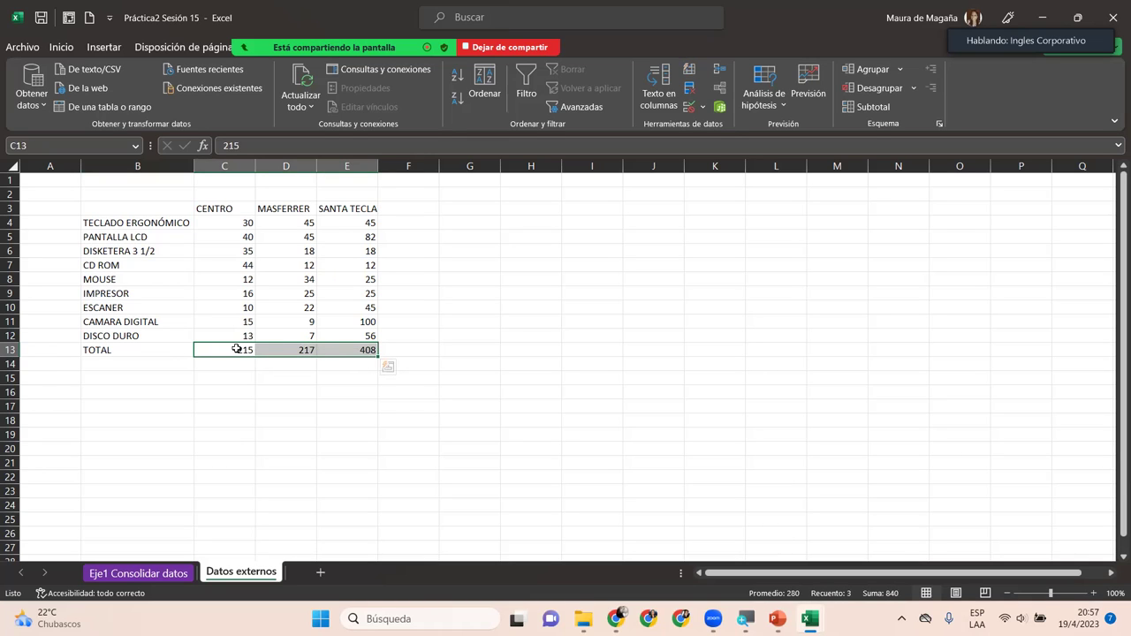
{"action": "type", "text": "=suma"}
{"action": "key", "text": "Tab"}
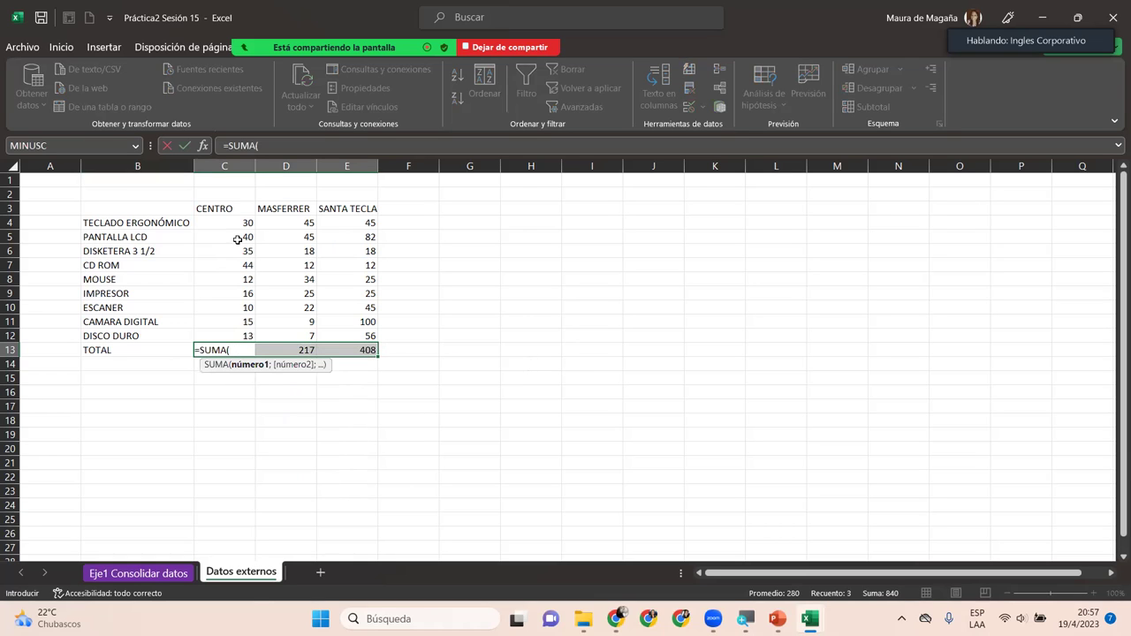
{"action": "left_click_drag", "start_coordinate": [243, 221], "coordinate": [236, 336]}
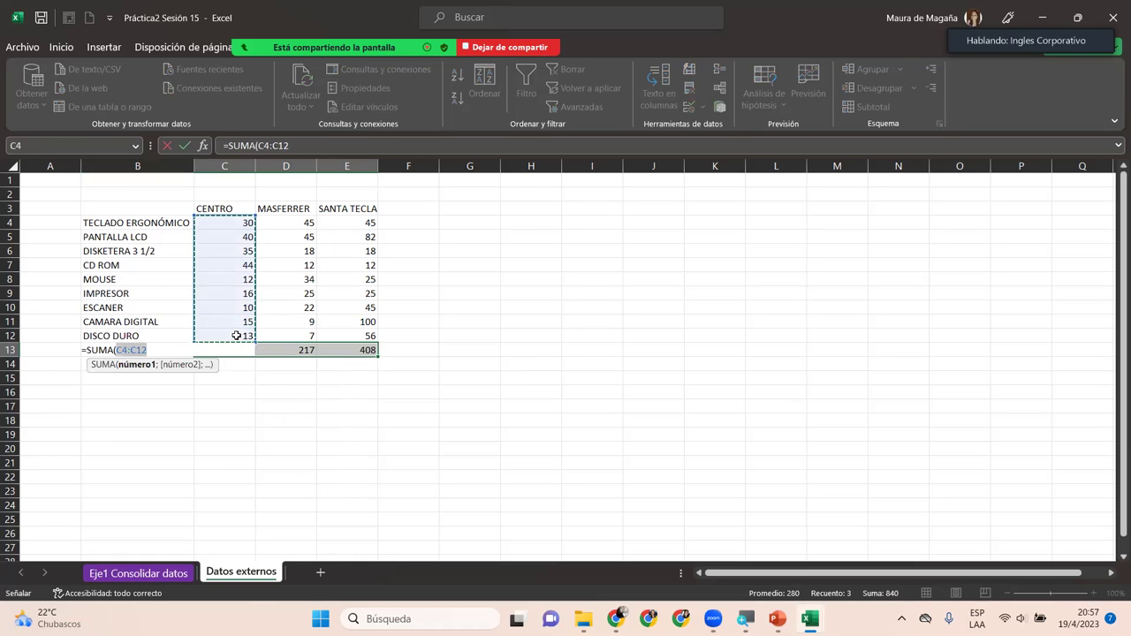
{"action": "key", "text": "Return"}
{"action": "left_click", "coordinate": [224, 350]}
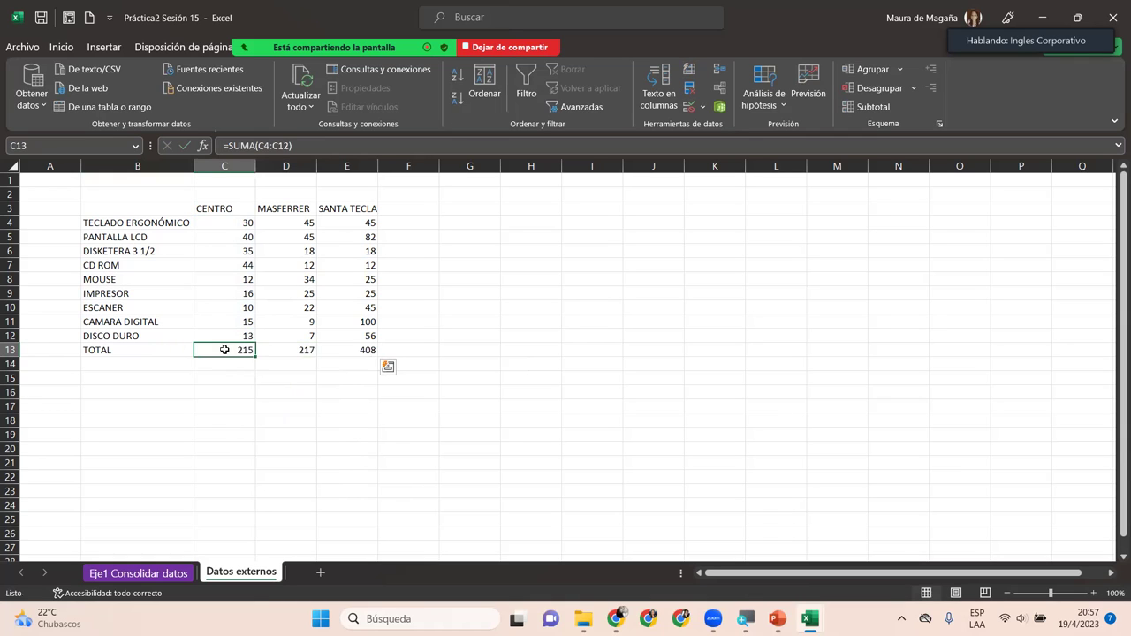
{"action": "left_click_drag", "start_coordinate": [251, 356], "coordinate": [371, 354]}
{"action": "key", "text": "Escape"}
{"action": "left_click", "coordinate": [348, 355]}
{"action": "left_click", "coordinate": [289, 361]}
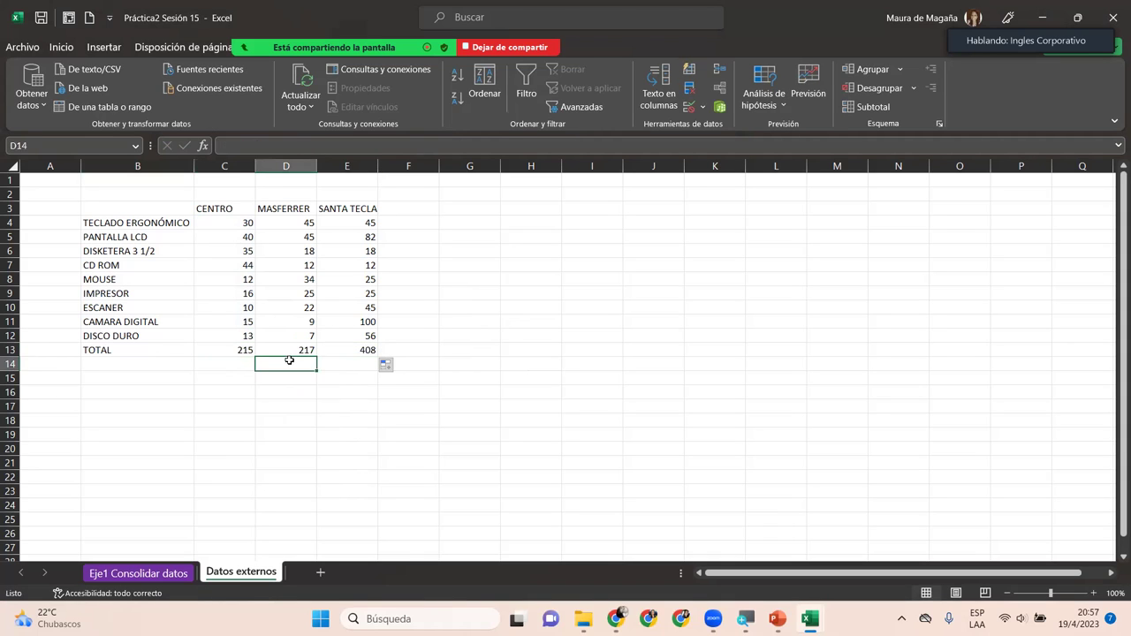
{"action": "left_click", "coordinate": [237, 350]}
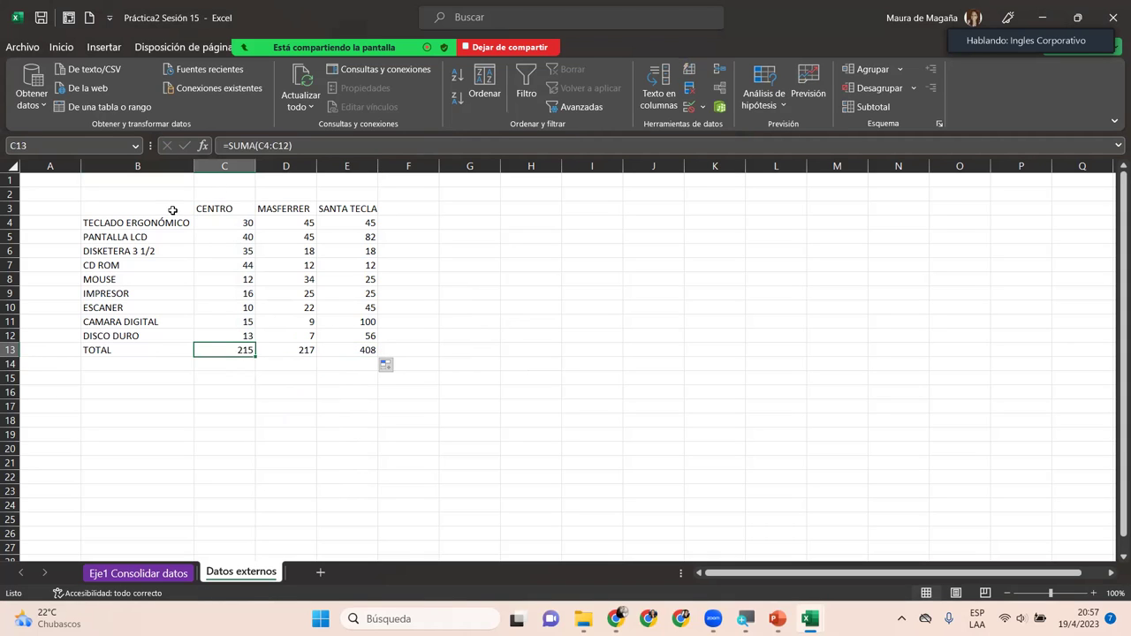
Step: Give every cell of the B3:E13 sales table blue borders
{"action": "left_click_drag", "start_coordinate": [172, 210], "coordinate": [366, 353]}
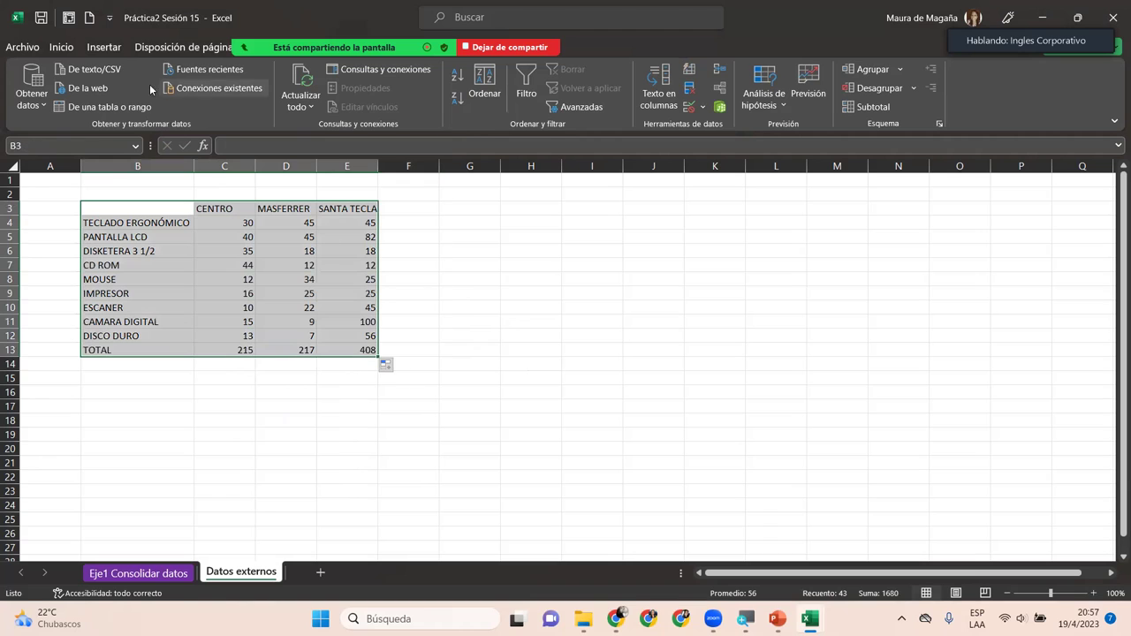
{"action": "left_click", "coordinate": [61, 47]}
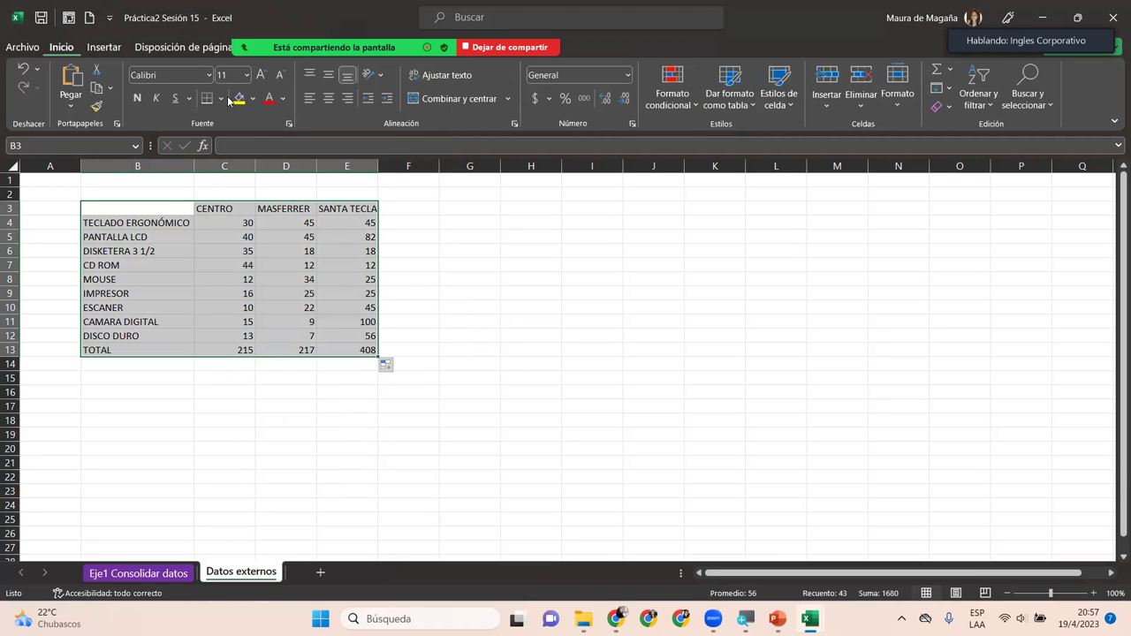
{"action": "left_click", "coordinate": [220, 99]}
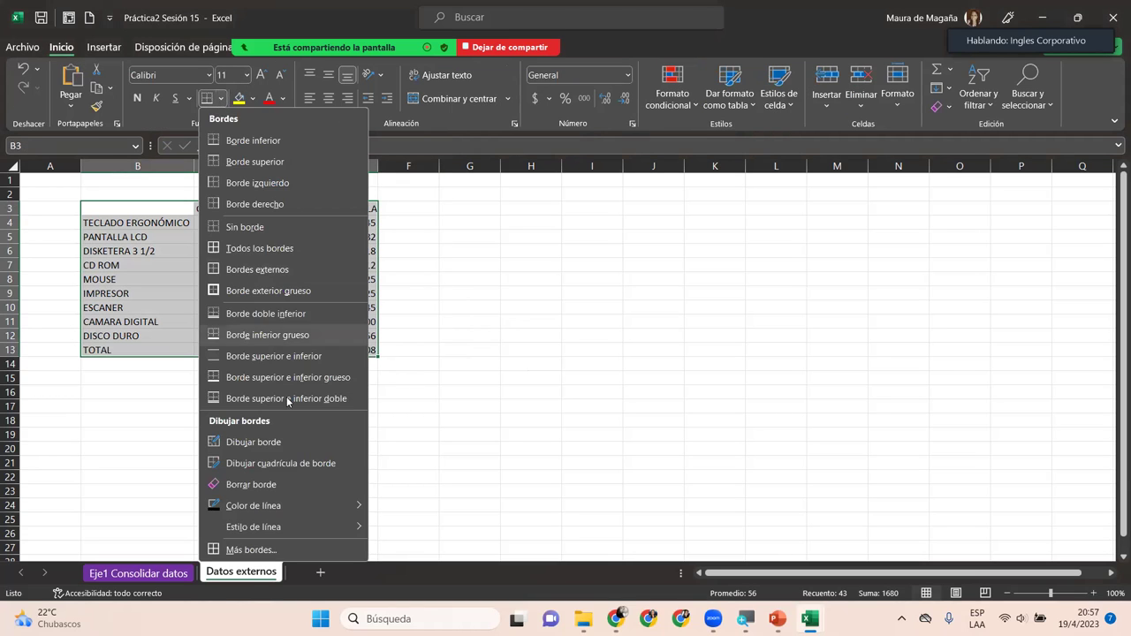
{"action": "mouse_move", "coordinate": [254, 506]}
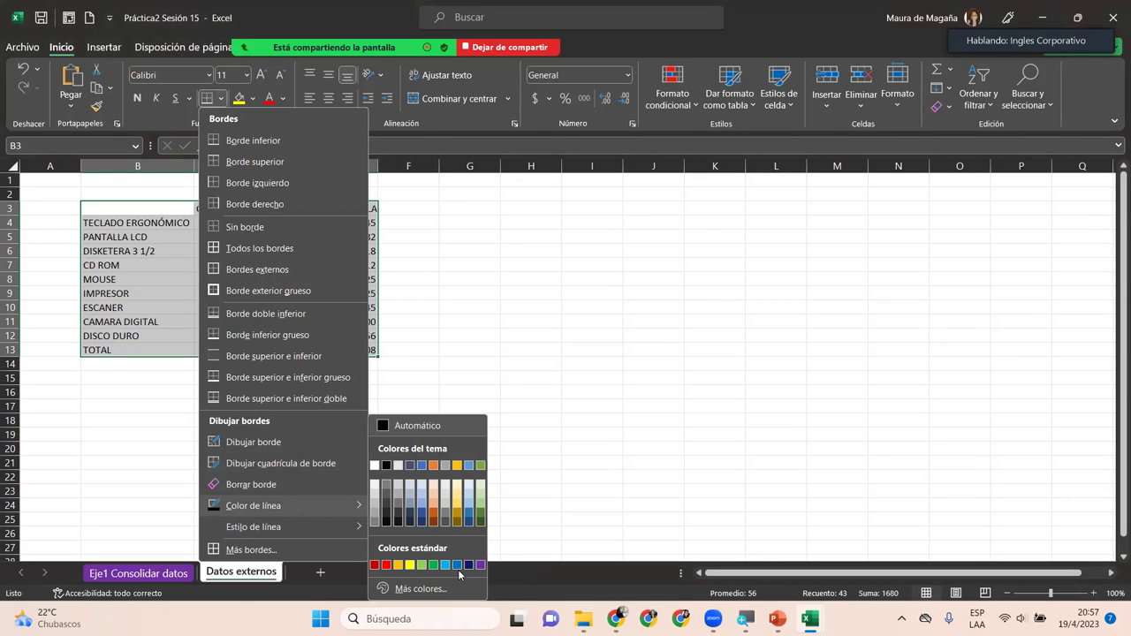
{"action": "left_click", "coordinate": [457, 567]}
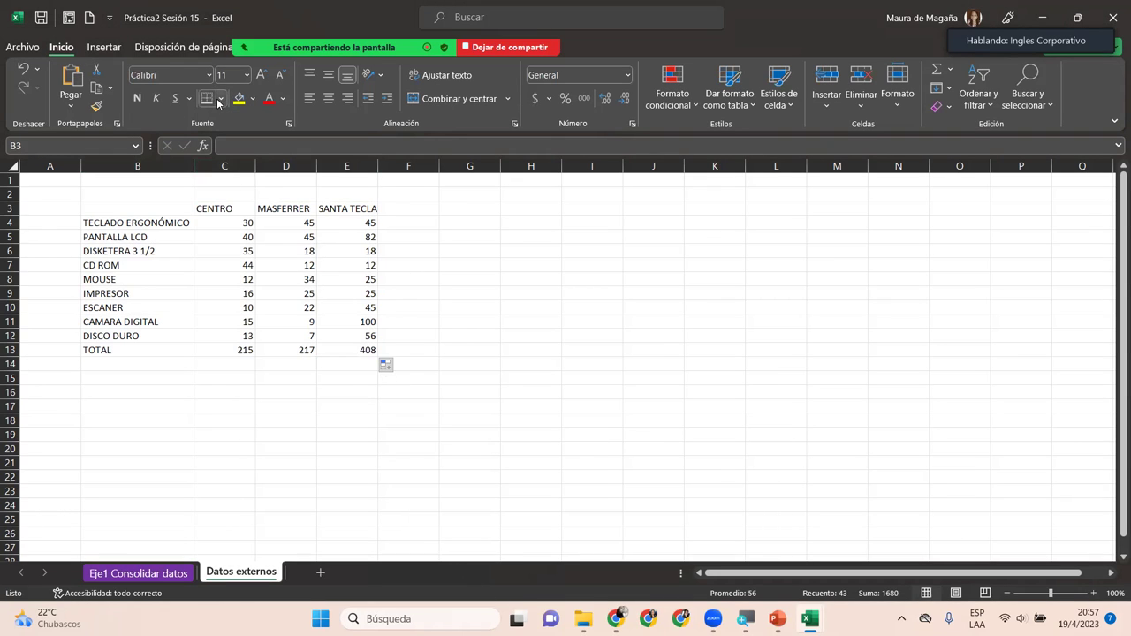
{"action": "left_click", "coordinate": [220, 99]}
{"action": "left_click", "coordinate": [265, 249]}
Step: Fill the B3:E3 header row blue-grey and centre it horizontally and vertically
{"action": "left_click_drag", "start_coordinate": [171, 209], "coordinate": [342, 207]}
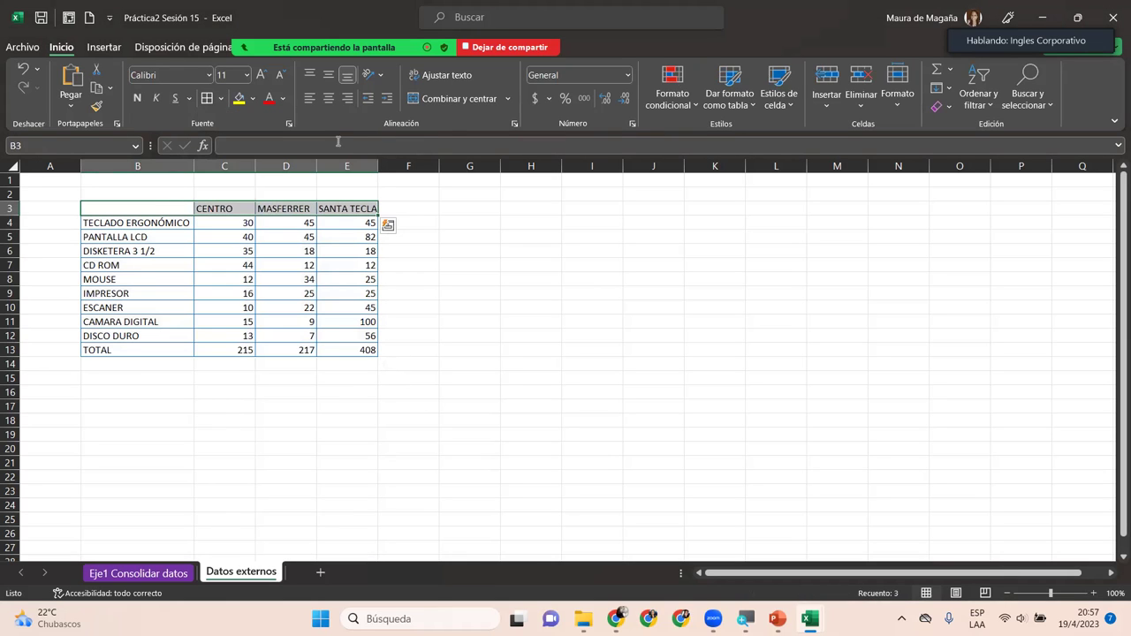
{"action": "left_click", "coordinate": [254, 99]}
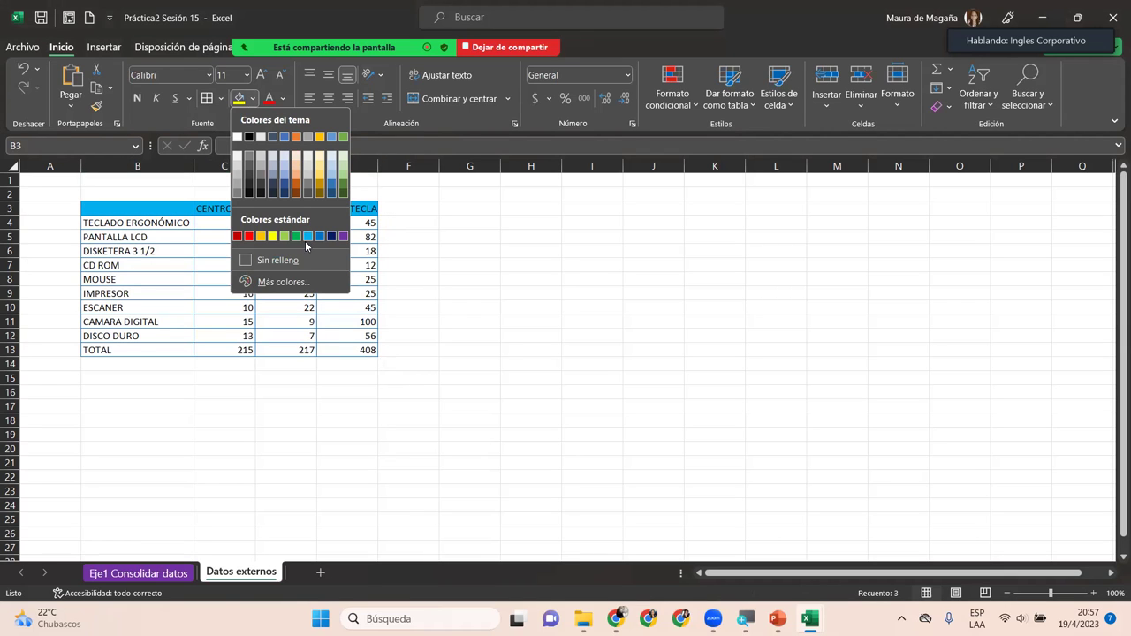
{"action": "left_click", "coordinate": [284, 175]}
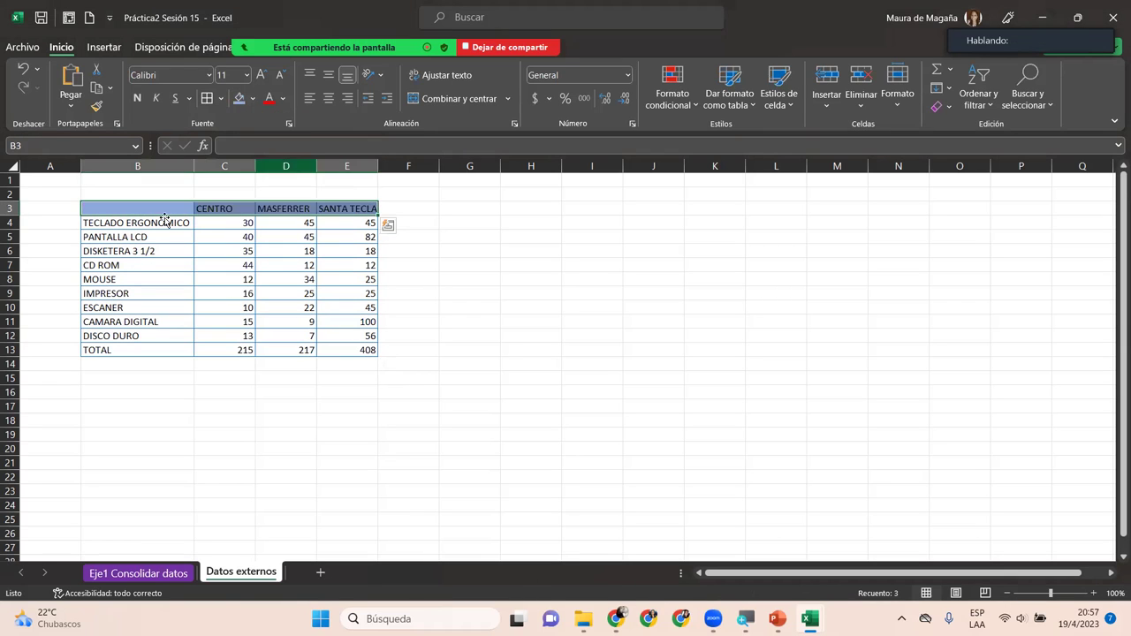
{"action": "left_click", "coordinate": [327, 98]}
{"action": "left_click", "coordinate": [328, 74]}
Step: Make all sheet rows slightly taller and select G4 for the summary
{"action": "left_click", "coordinate": [12, 166]}
{"action": "left_click_drag", "start_coordinate": [13, 187], "coordinate": [15, 194]}
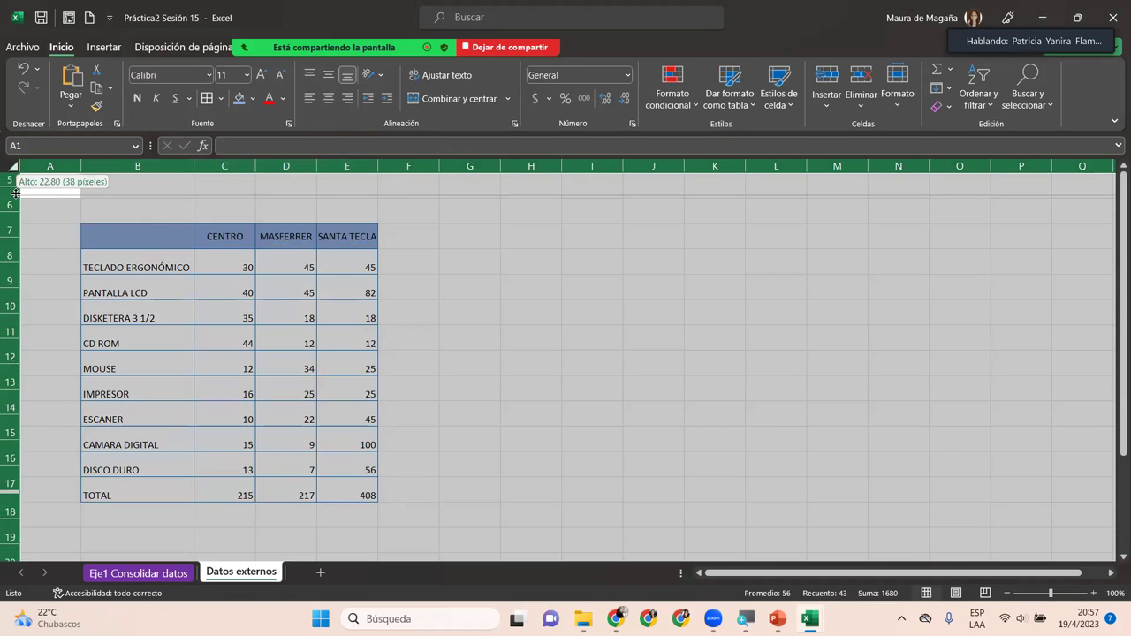
{"action": "left_click", "coordinate": [248, 257]}
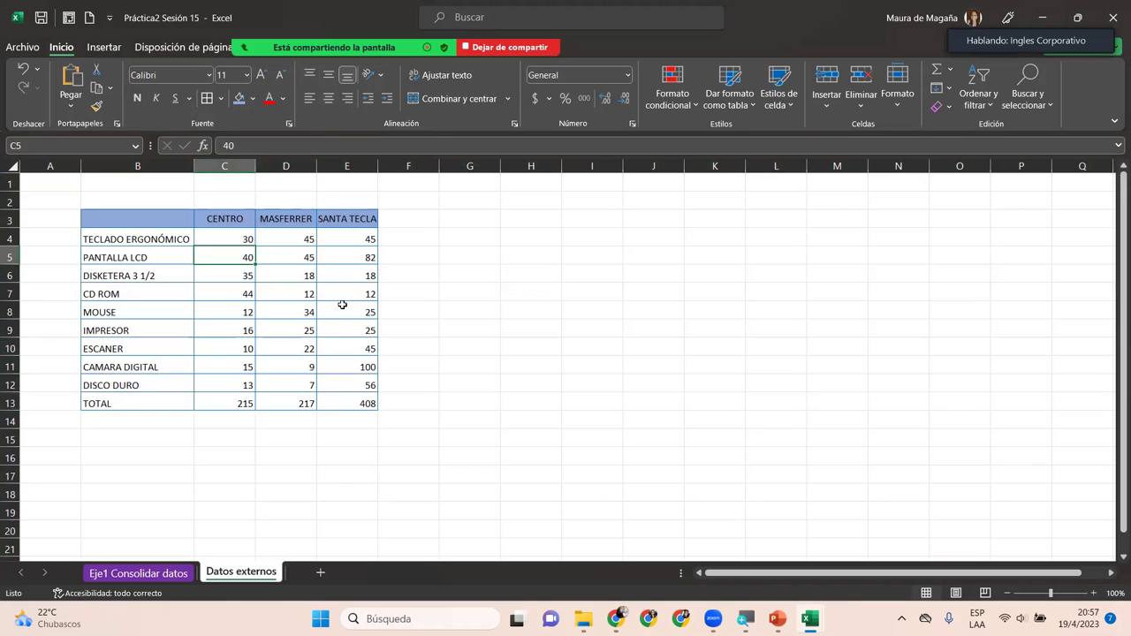
{"action": "left_click", "coordinate": [472, 235]}
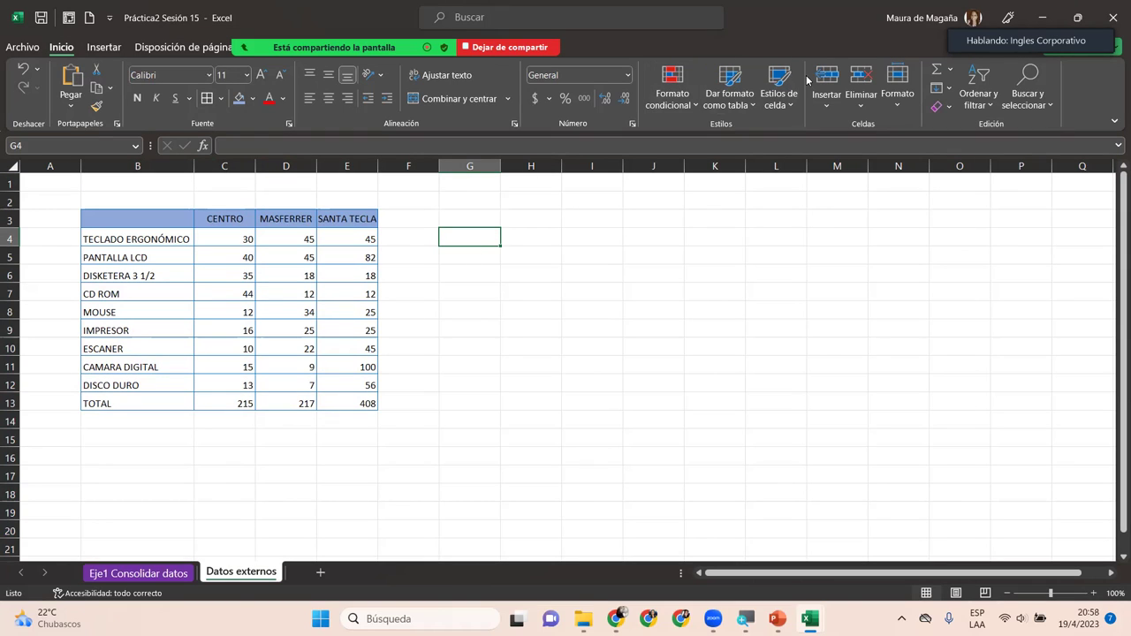
Step: Consolidate the branch files into G4 using only left-column labels, totalling 840
{"action": "key", "text": "alt+c"}
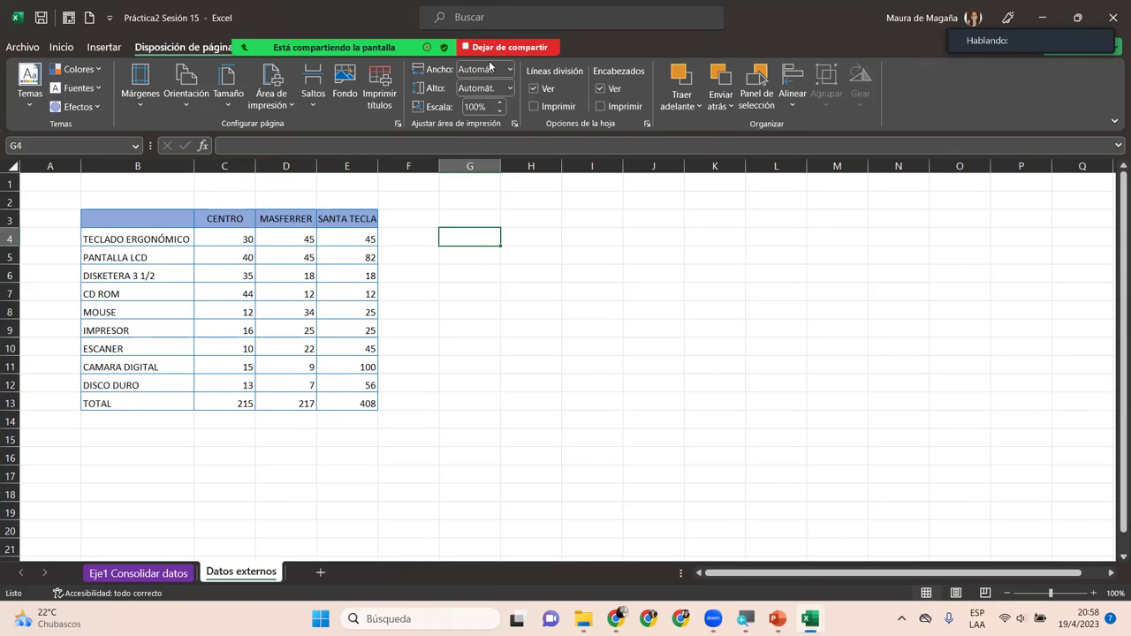
{"action": "scroll", "coordinate": [489, 67], "scroll_direction": "down", "scroll_amount": 1}
{"action": "scroll", "coordinate": [488, 66], "scroll_direction": "down", "scroll_amount": 1}
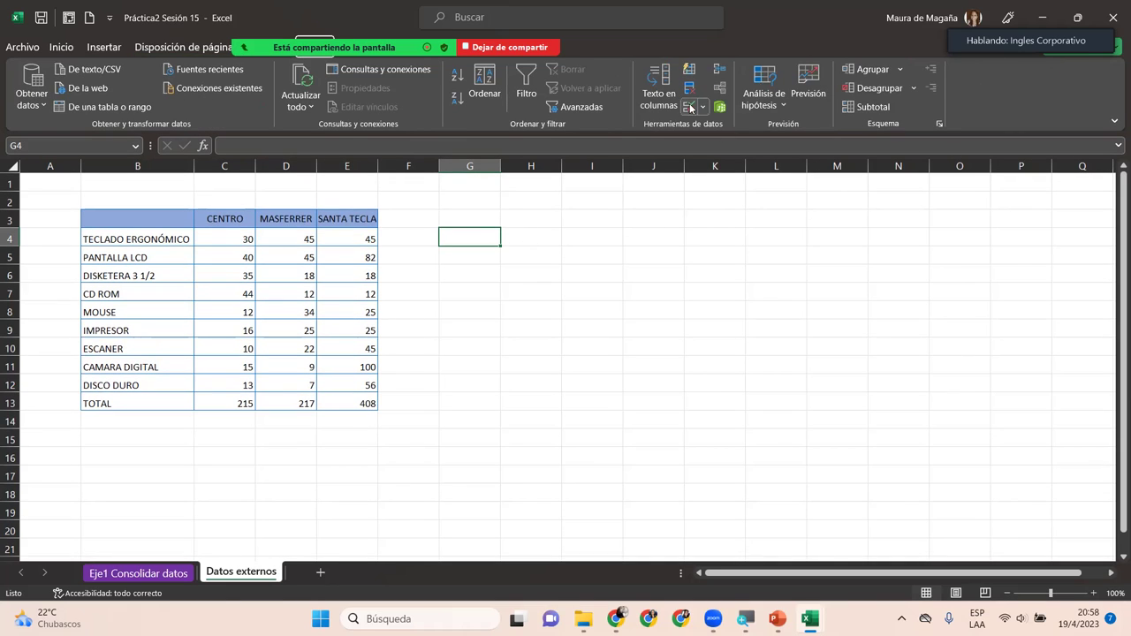
{"action": "left_click", "coordinate": [718, 69]}
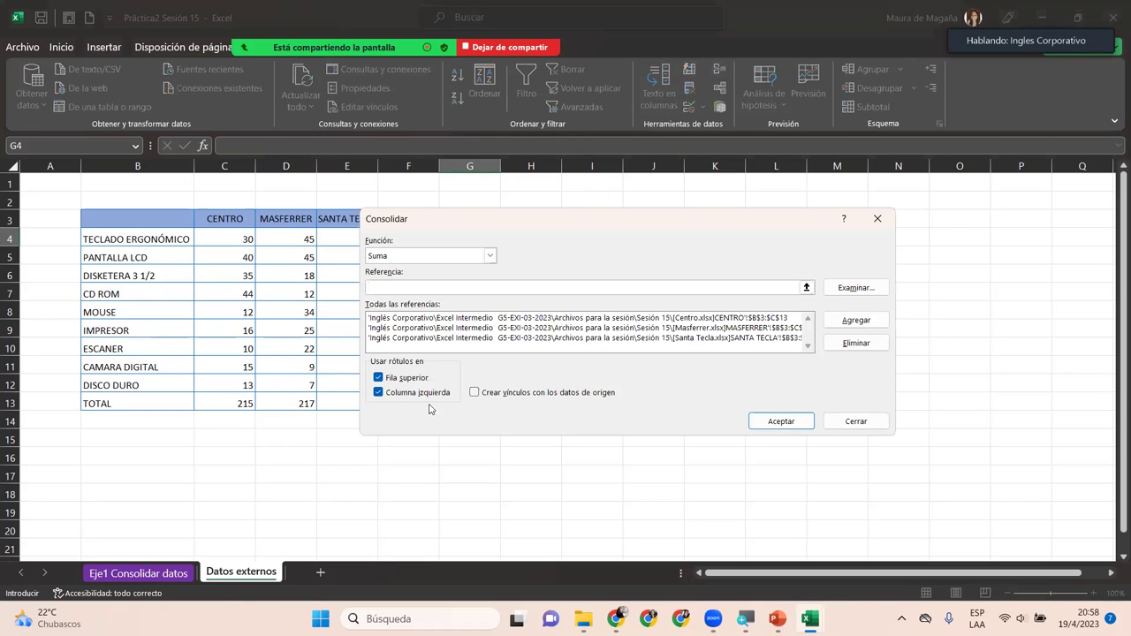
{"action": "left_click", "coordinate": [378, 378]}
{"action": "left_click_drag", "start_coordinate": [716, 209], "coordinate": [915, 189]}
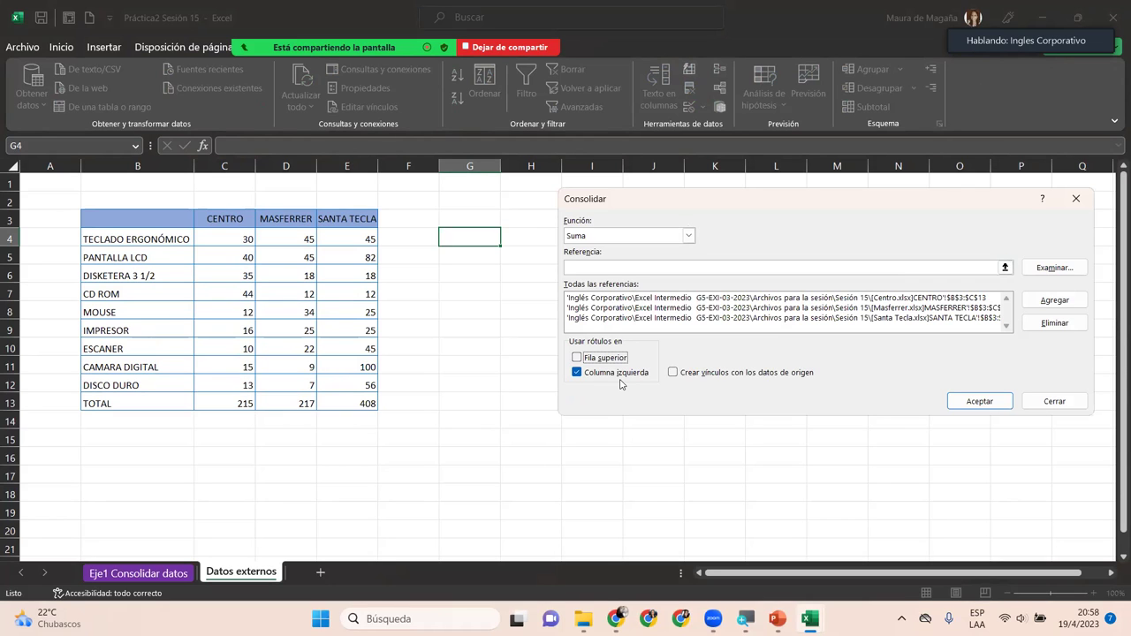
{"action": "left_click", "coordinate": [970, 402]}
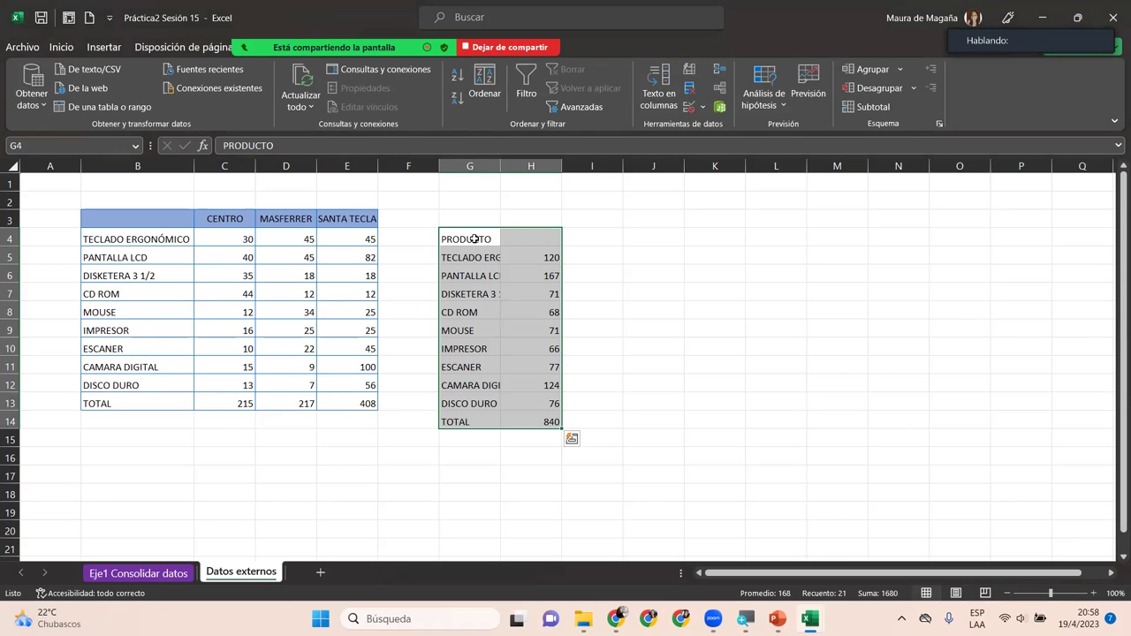
Step: Move the summary up to G3:H13, add a Ventas header in H3, and autofit column G
{"action": "left_click_drag", "start_coordinate": [475, 232], "coordinate": [477, 213]}
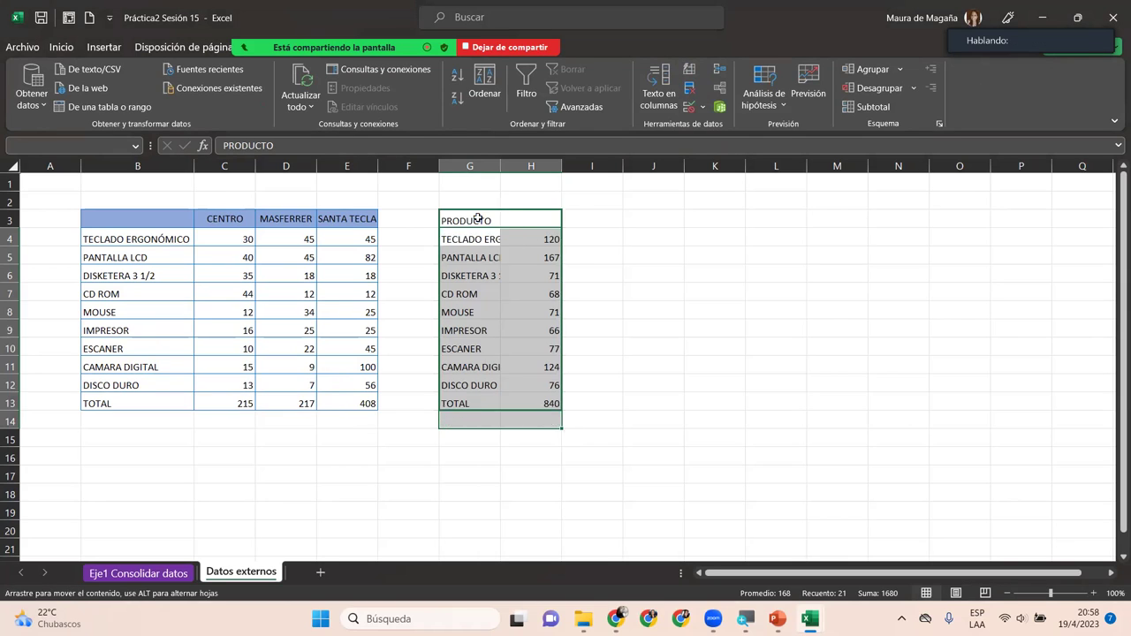
{"action": "left_click", "coordinate": [519, 218]}
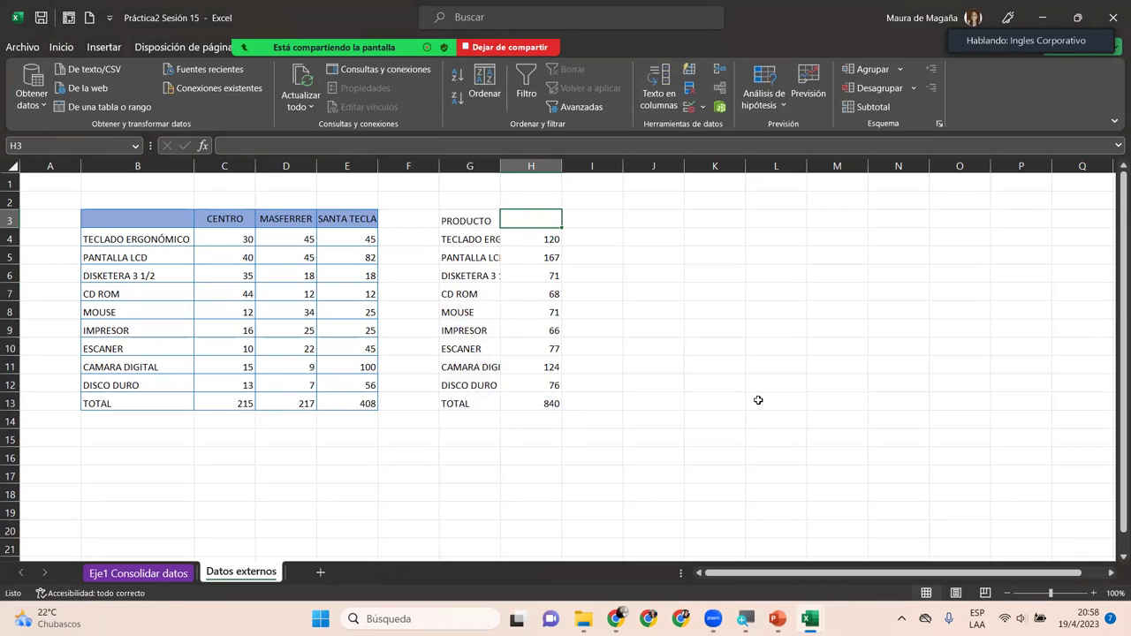
{"action": "type", "text": "Ventas"}
{"action": "key", "text": "Return"}
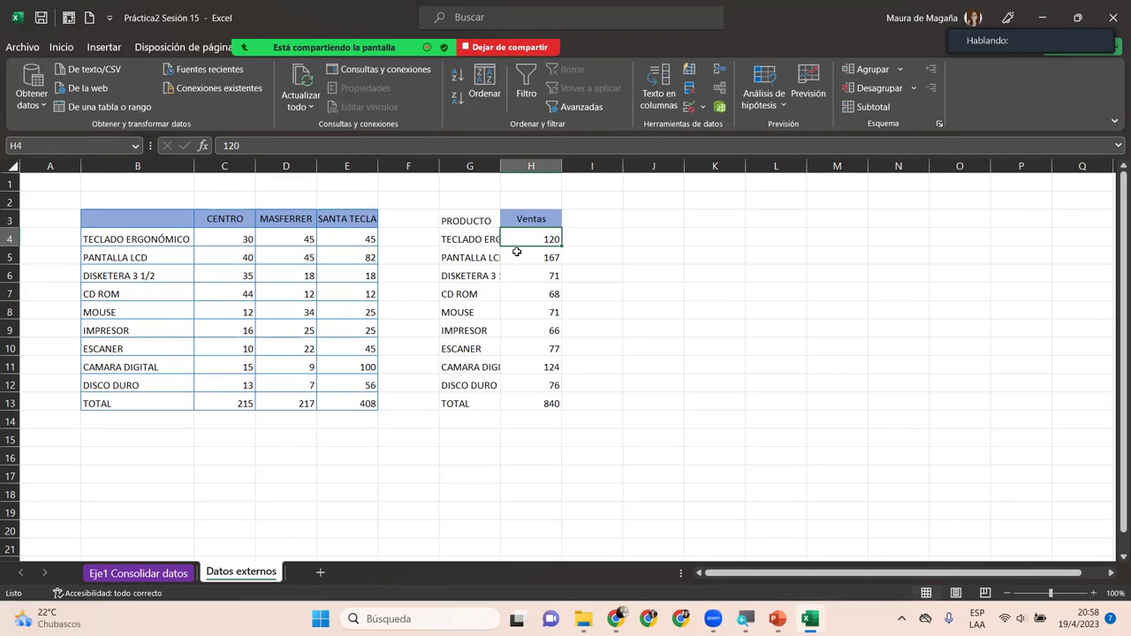
{"action": "left_click", "coordinate": [504, 183]}
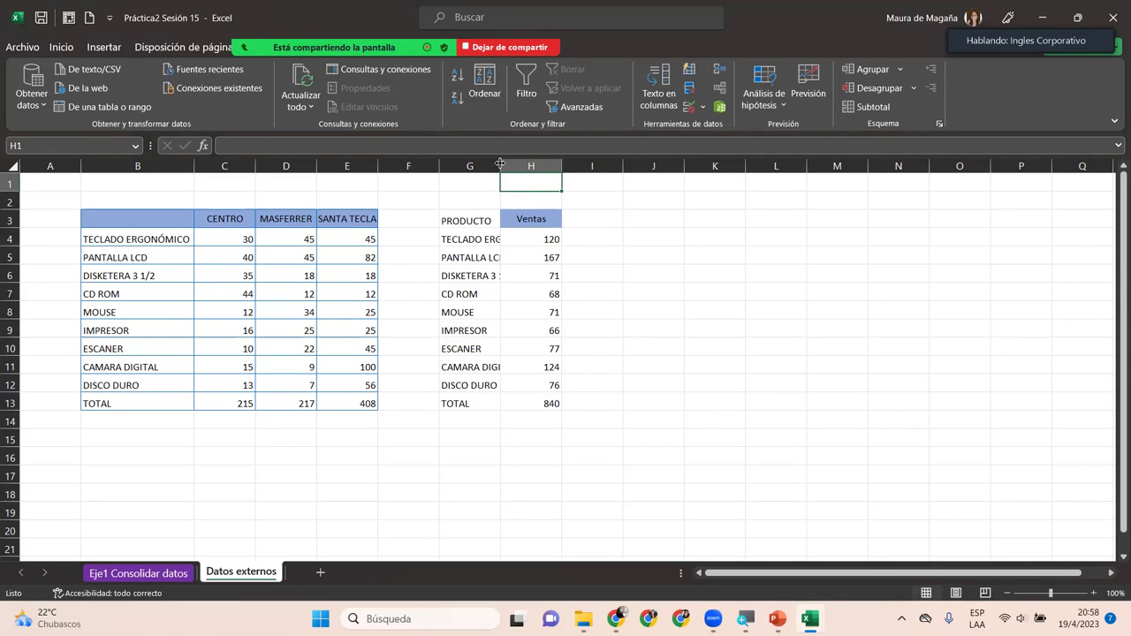
{"action": "double_click", "coordinate": [500, 165]}
Step: Enter =SUMA(H4:H12) in H13 as the sales total, showing 840
{"action": "left_click", "coordinate": [584, 237]}
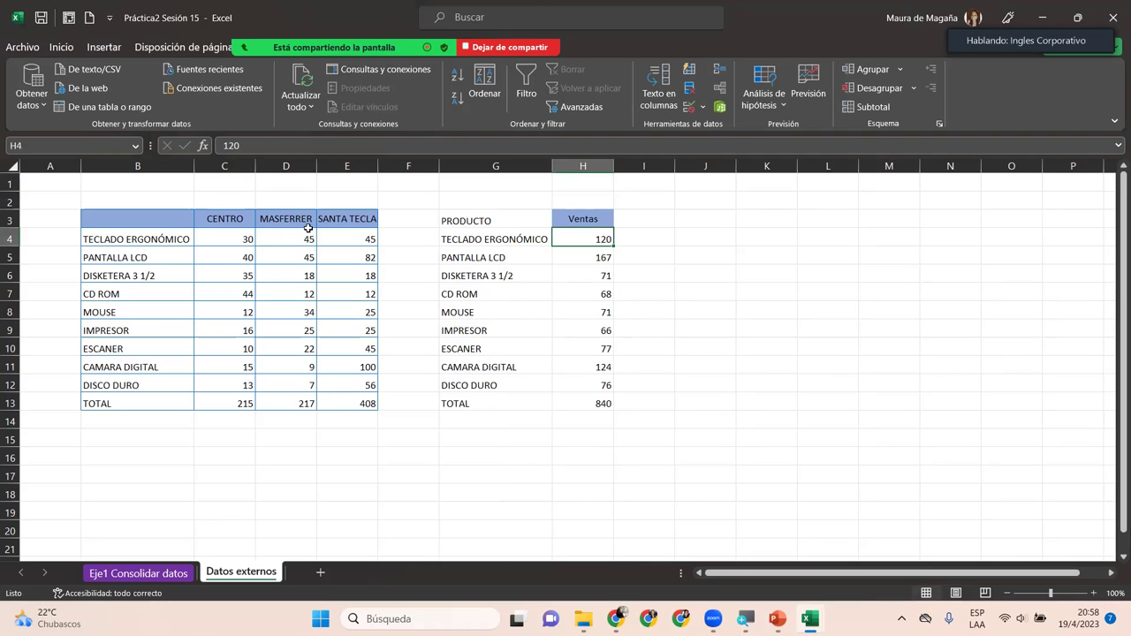
{"action": "left_click_drag", "start_coordinate": [215, 231], "coordinate": [342, 240]}
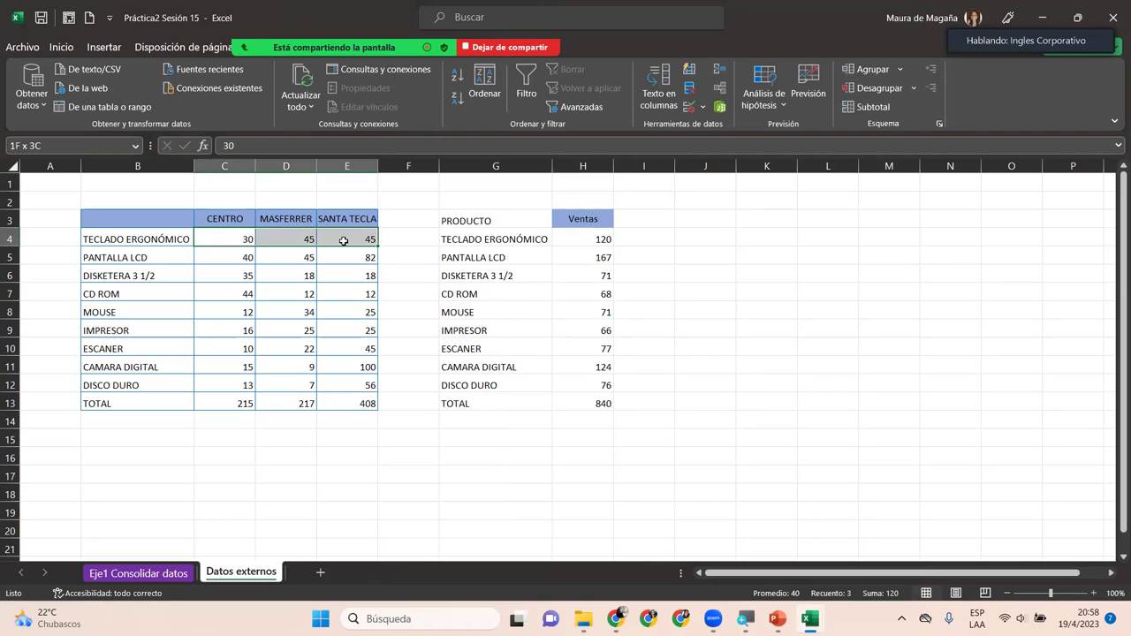
{"action": "left_click", "coordinate": [599, 240]}
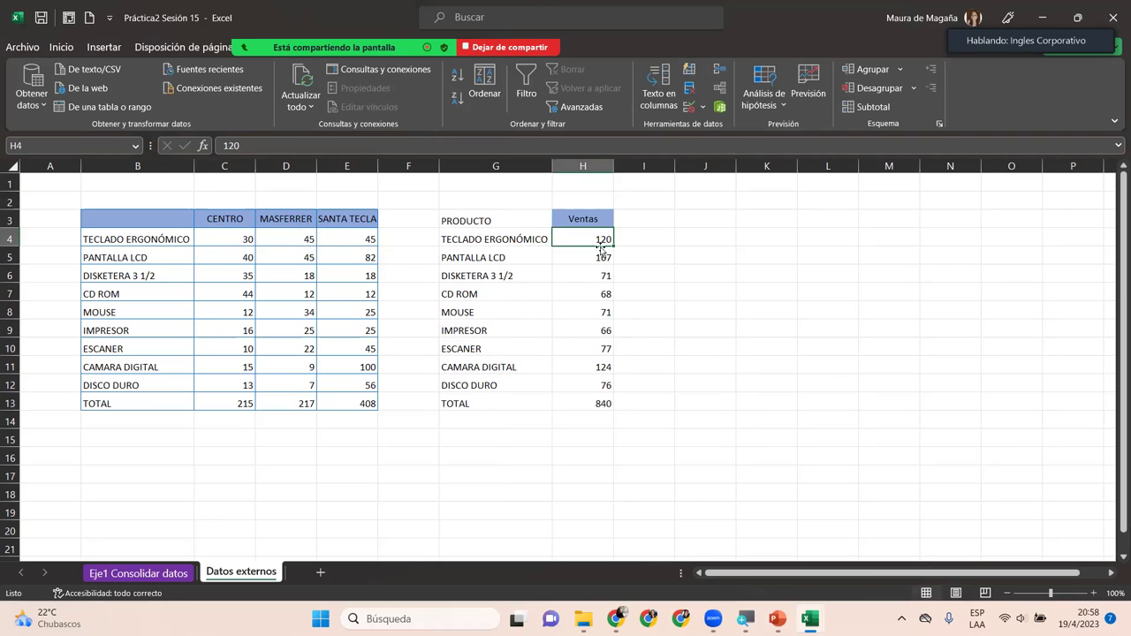
{"action": "left_click", "coordinate": [562, 404]}
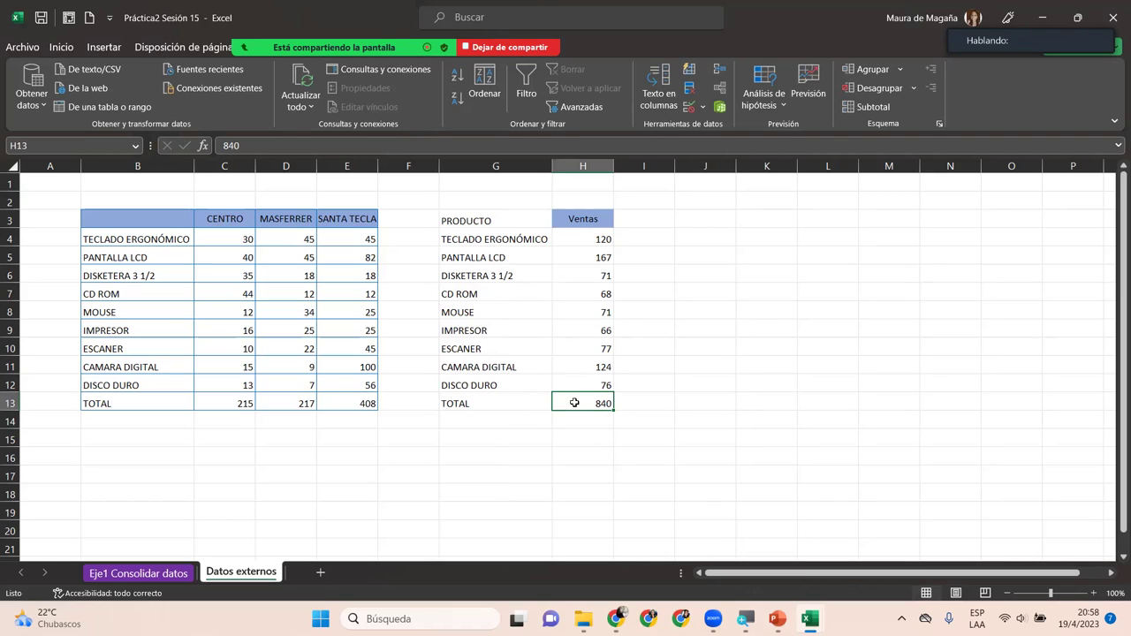
{"action": "type", "text": "="}
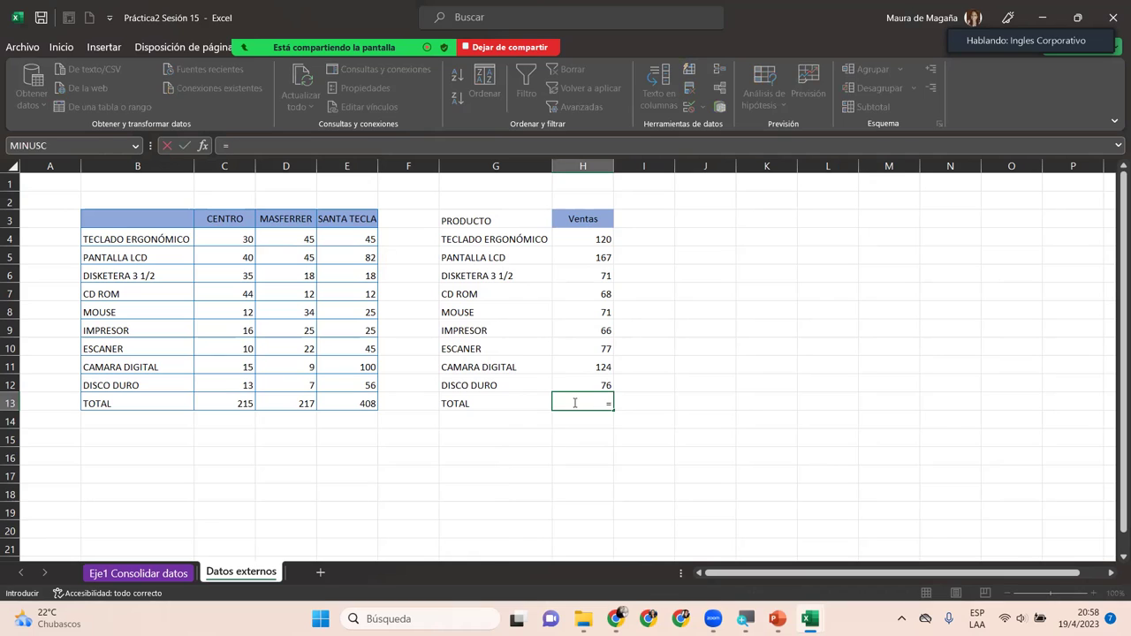
{"action": "type", "text": "sum"}
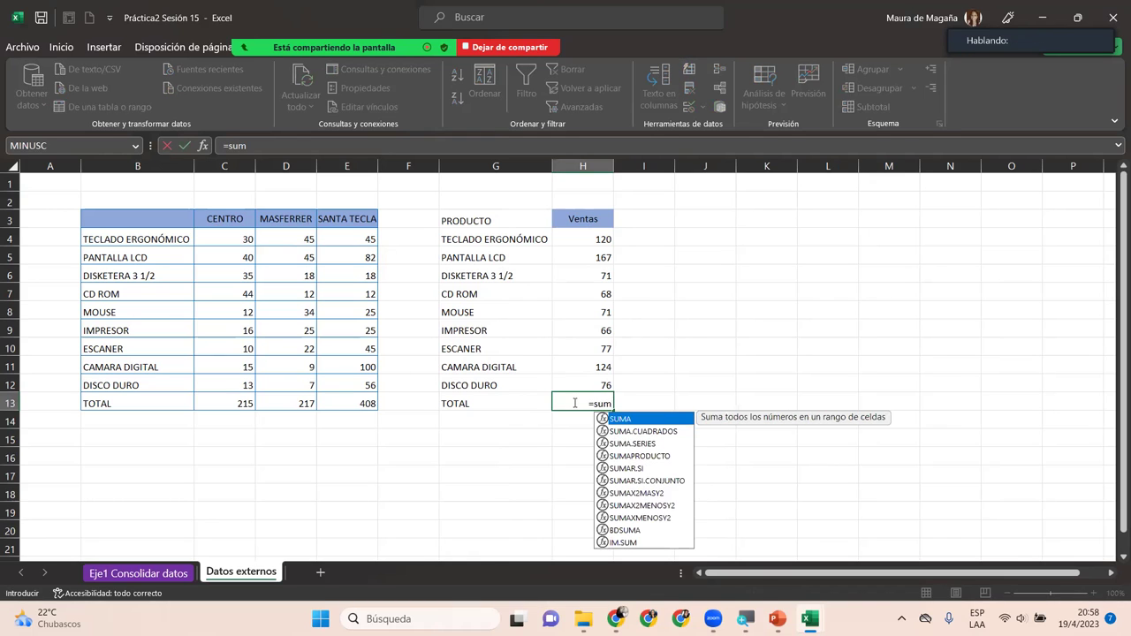
{"action": "key", "text": "Tab"}
{"action": "left_click_drag", "start_coordinate": [570, 236], "coordinate": [574, 381]}
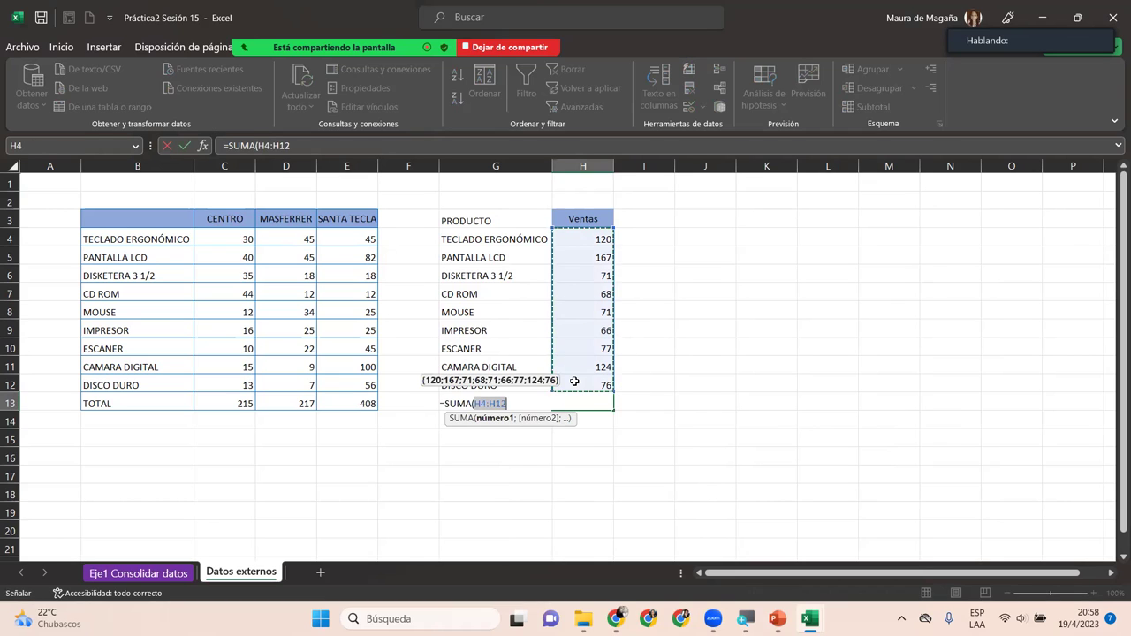
{"action": "type", "text": ")"}
{"action": "key", "text": "Return"}
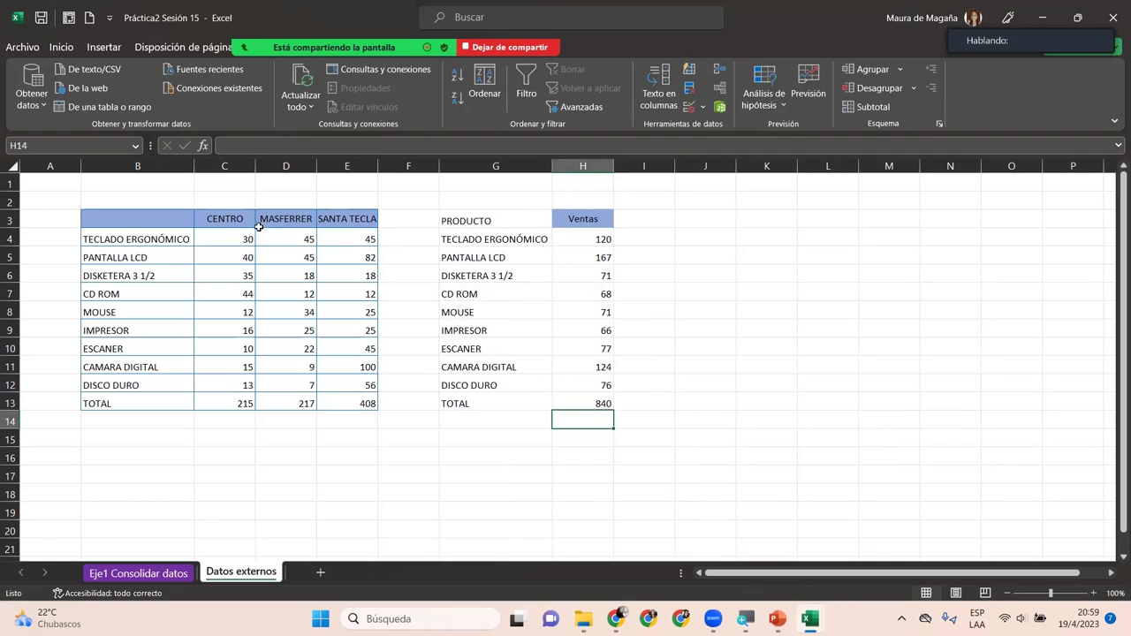
Step: Copy the B3:C13 table formatting onto the G3:H13 summary with Format Painter
{"action": "left_click_drag", "start_coordinate": [161, 220], "coordinate": [248, 401]}
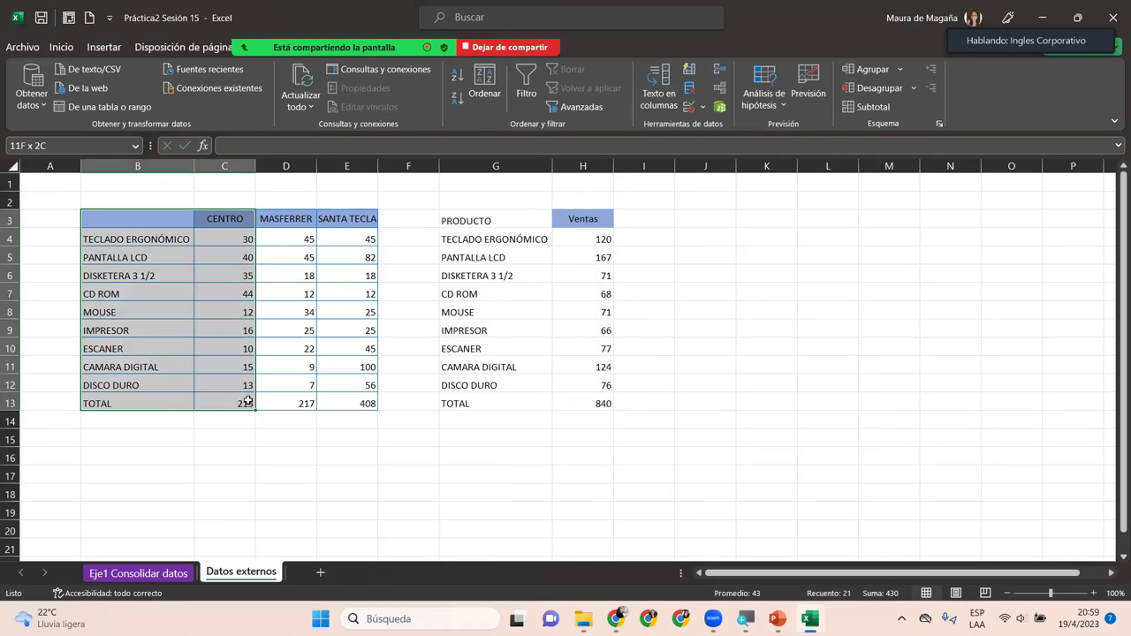
{"action": "left_click", "coordinate": [61, 49]}
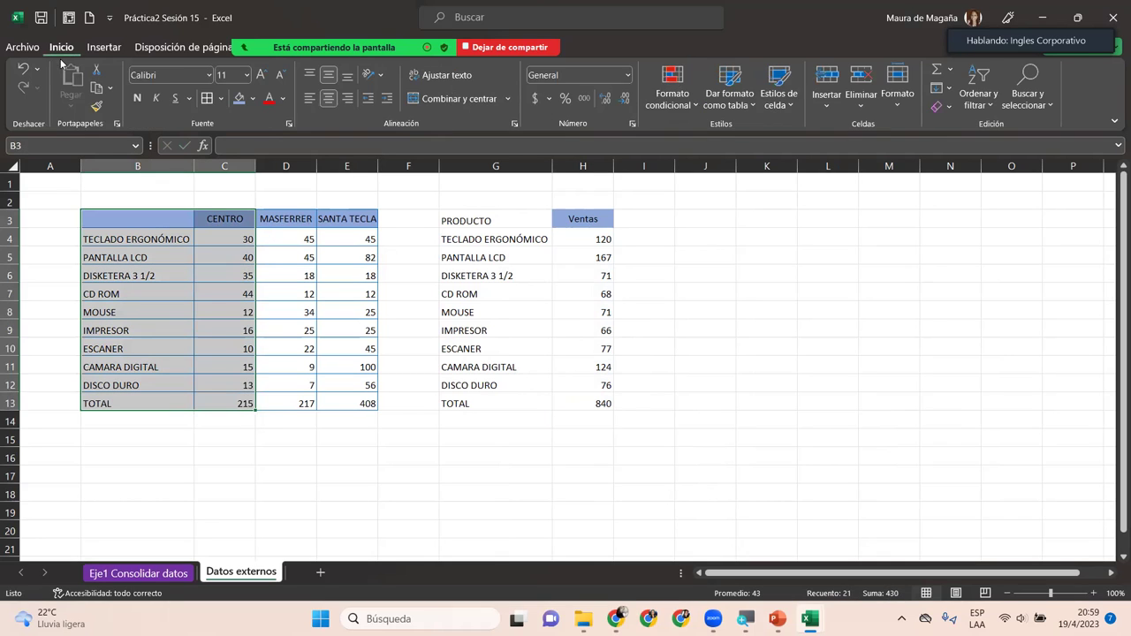
{"action": "left_click", "coordinate": [97, 107]}
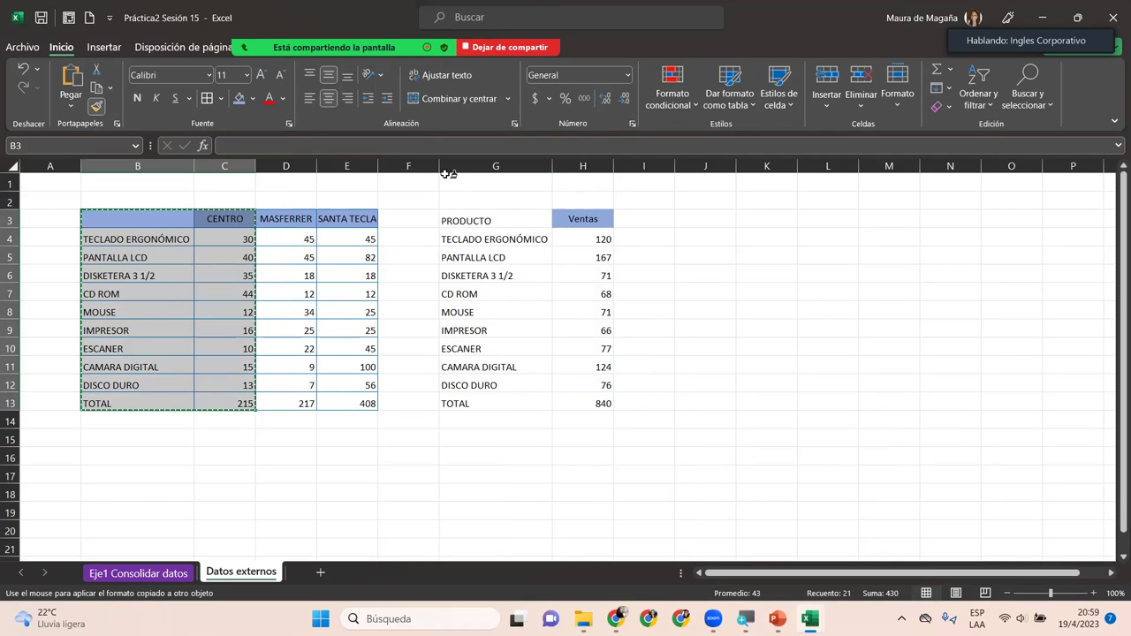
{"action": "left_click", "coordinate": [465, 217]}
{"action": "left_click_drag", "start_coordinate": [464, 218], "coordinate": [581, 395]}
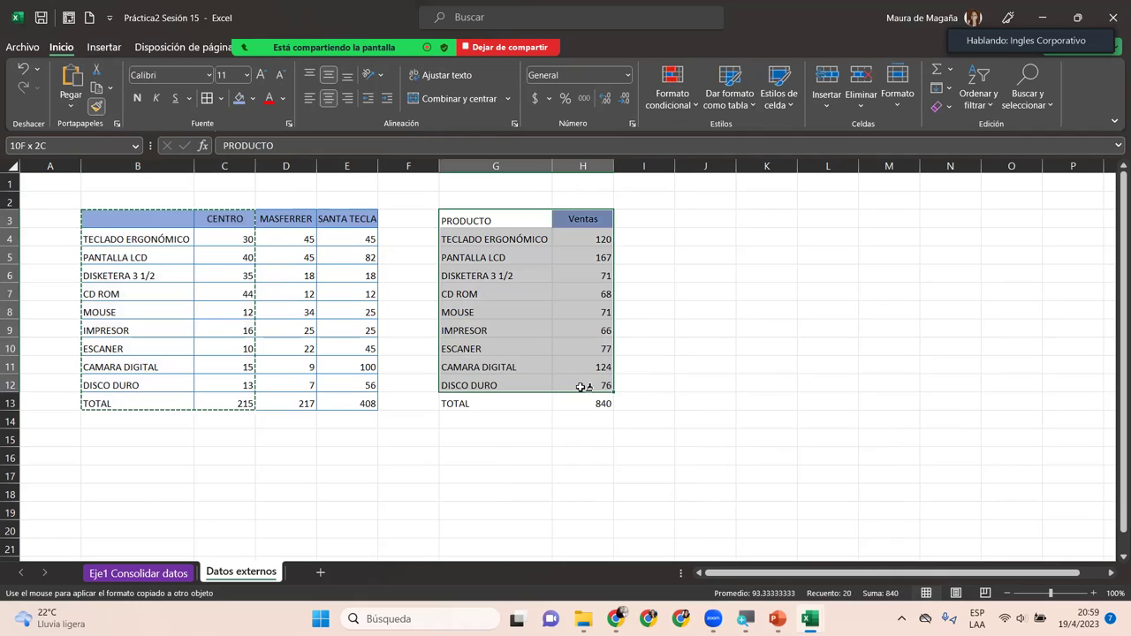
{"action": "double_click", "coordinate": [558, 400]}
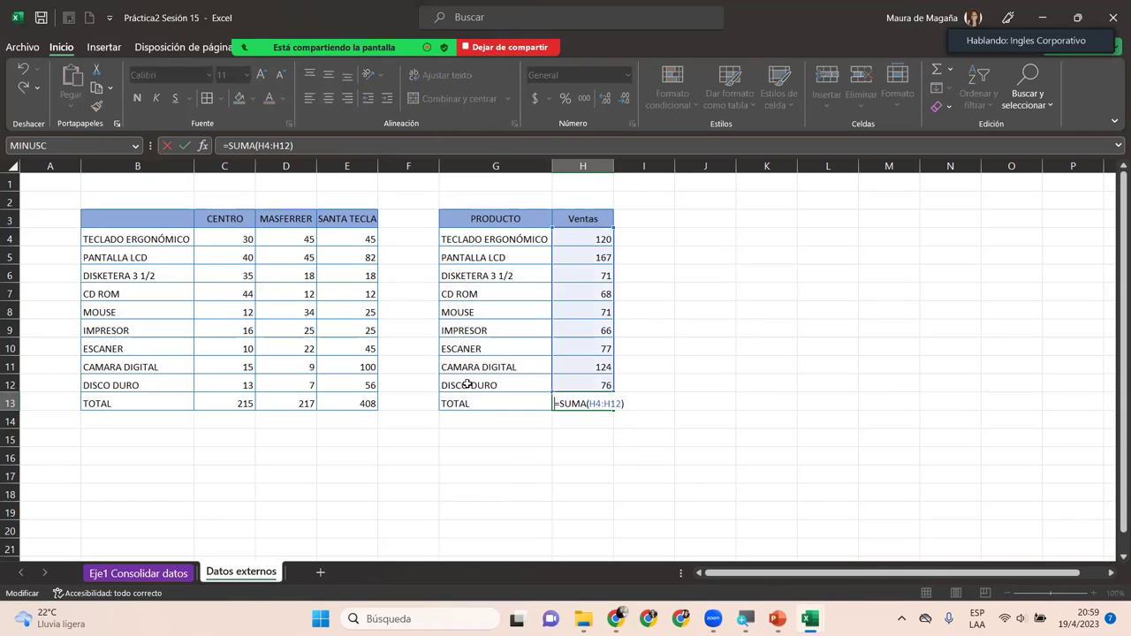
{"action": "key", "text": "Return"}
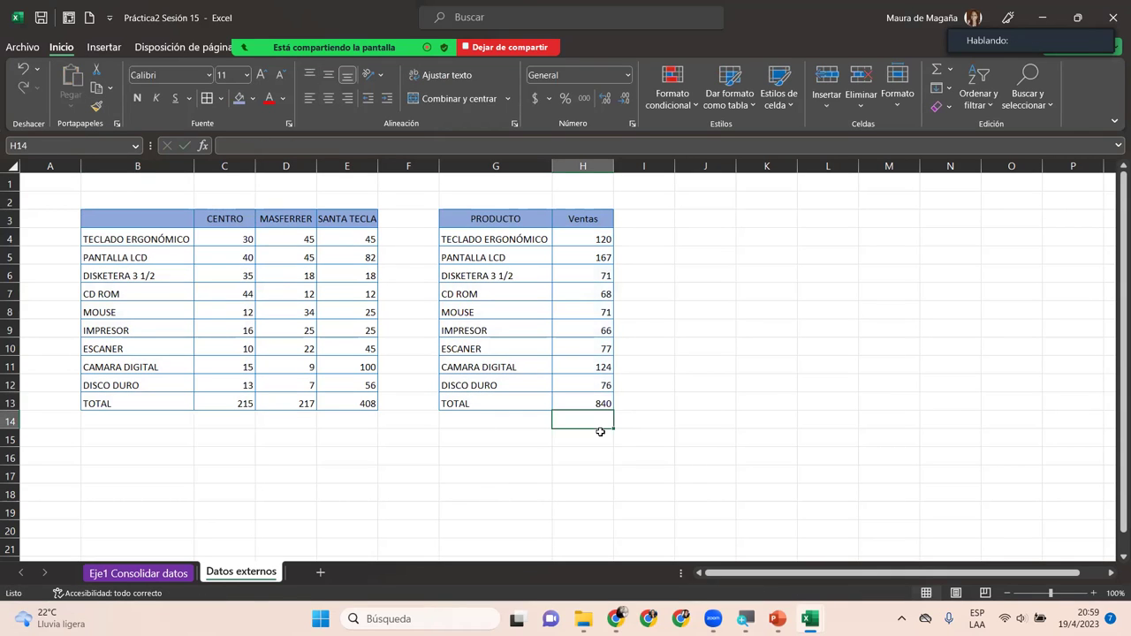
{"action": "left_click", "coordinate": [741, 378]}
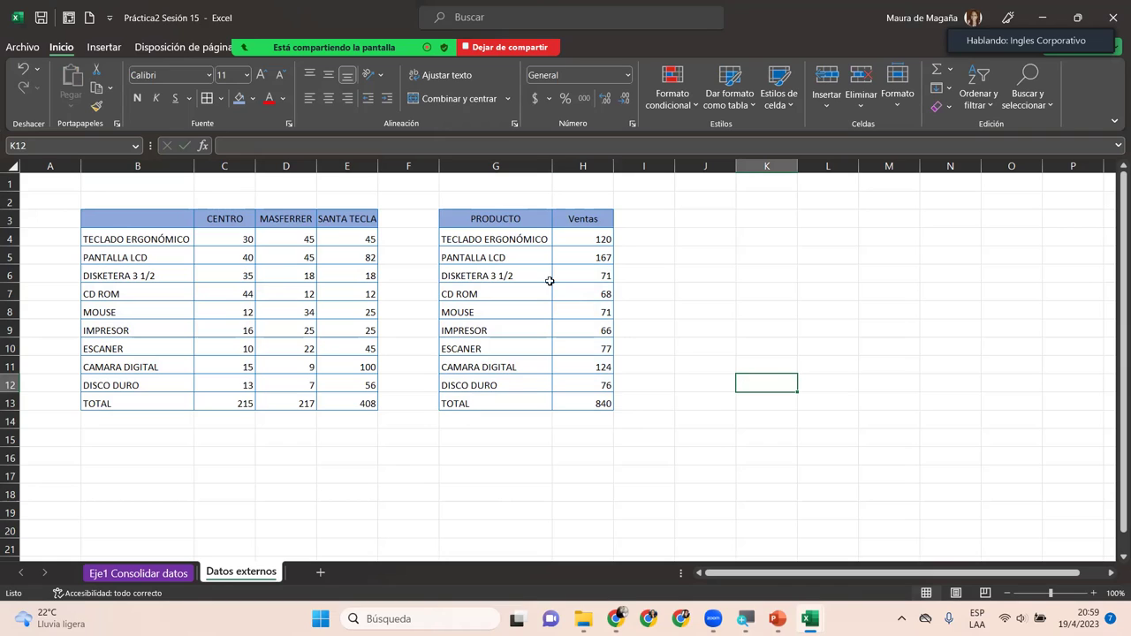
{"action": "left_click", "coordinate": [245, 237]}
{"action": "left_click_drag", "start_coordinate": [261, 248], "coordinate": [348, 401]}
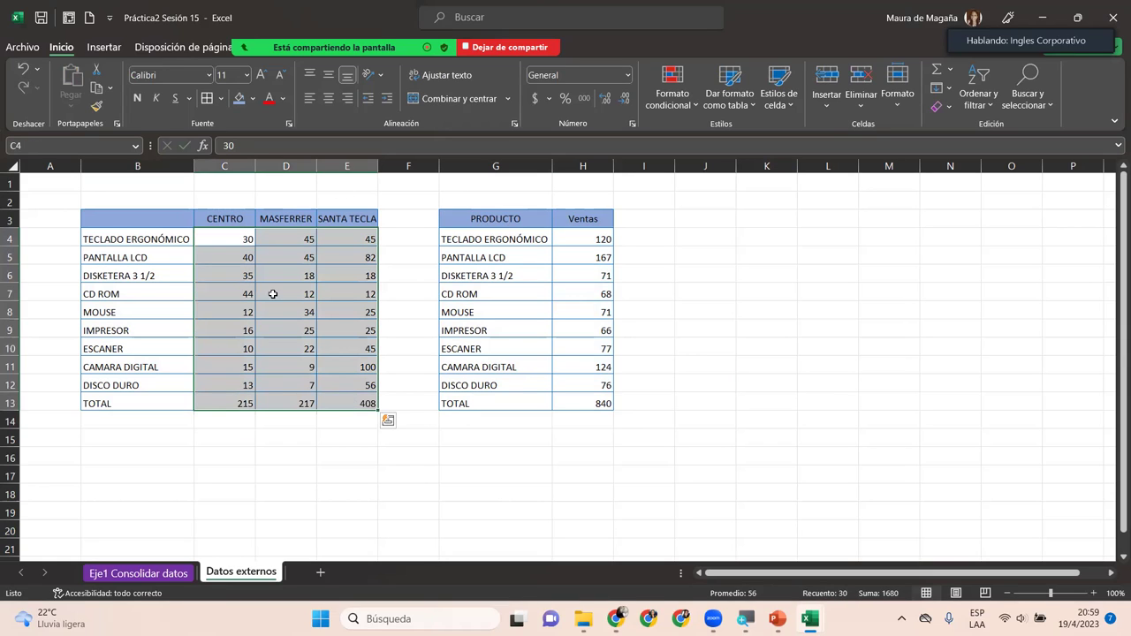
{"action": "left_click", "coordinate": [236, 247]}
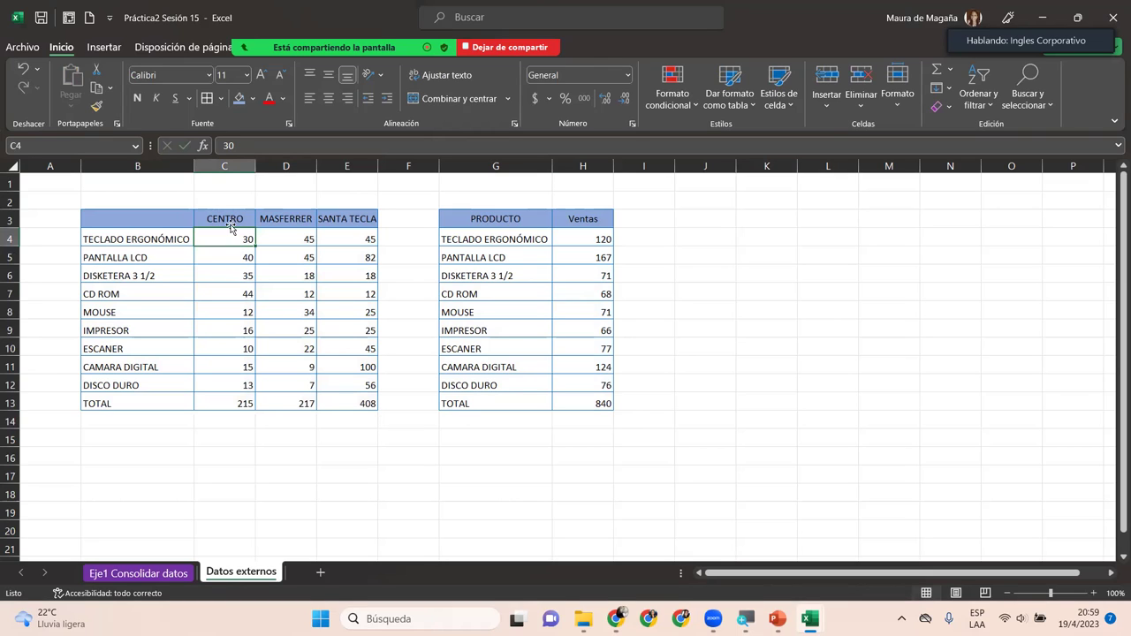
{"action": "left_click_drag", "start_coordinate": [226, 220], "coordinate": [363, 221]}
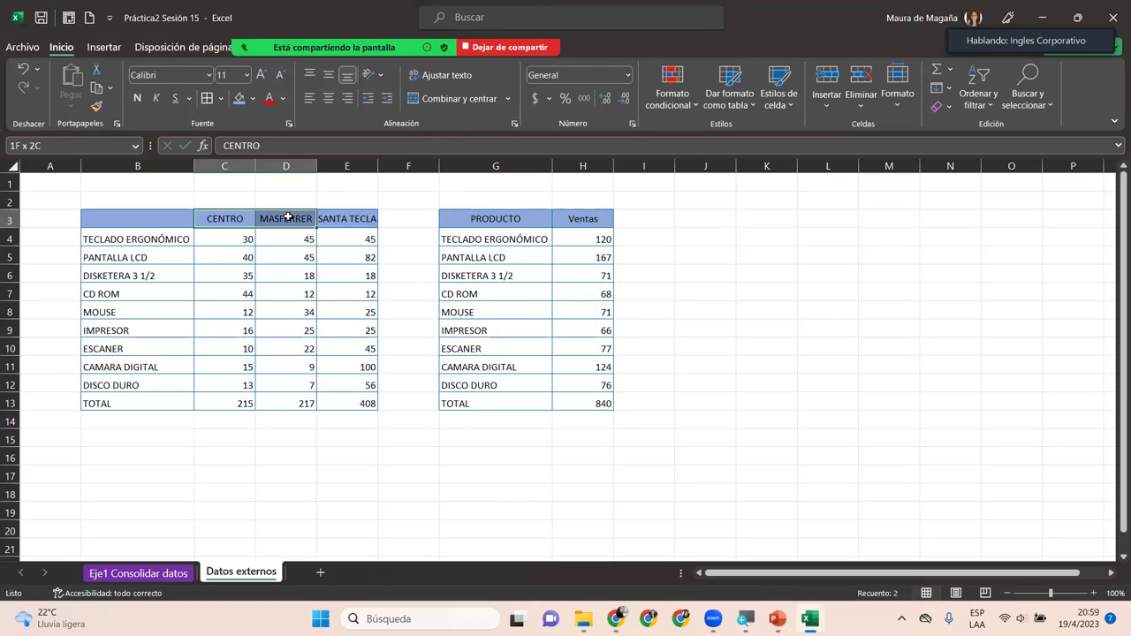
{"action": "left_click", "coordinate": [522, 216]}
{"action": "left_click", "coordinate": [575, 244]}
{"action": "left_click", "coordinate": [512, 255]}
{"action": "left_click", "coordinate": [505, 362]}
{"action": "left_click", "coordinate": [512, 387]}
{"action": "left_click", "coordinate": [526, 397]}
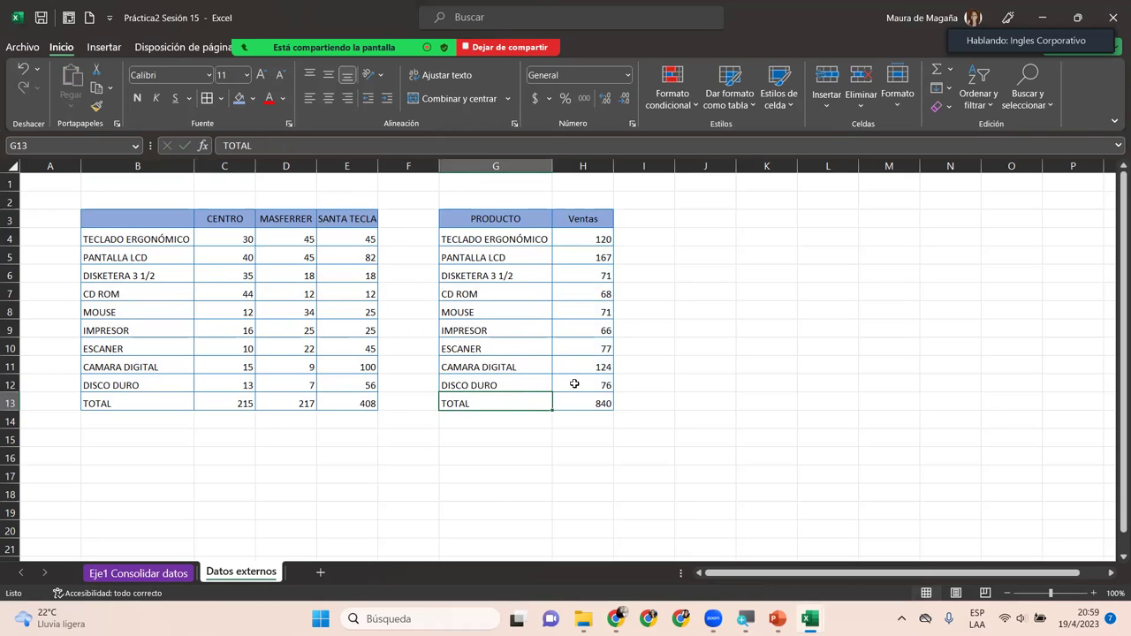
{"action": "left_click", "coordinate": [573, 383]}
{"action": "left_click_drag", "start_coordinate": [169, 222], "coordinate": [336, 397]}
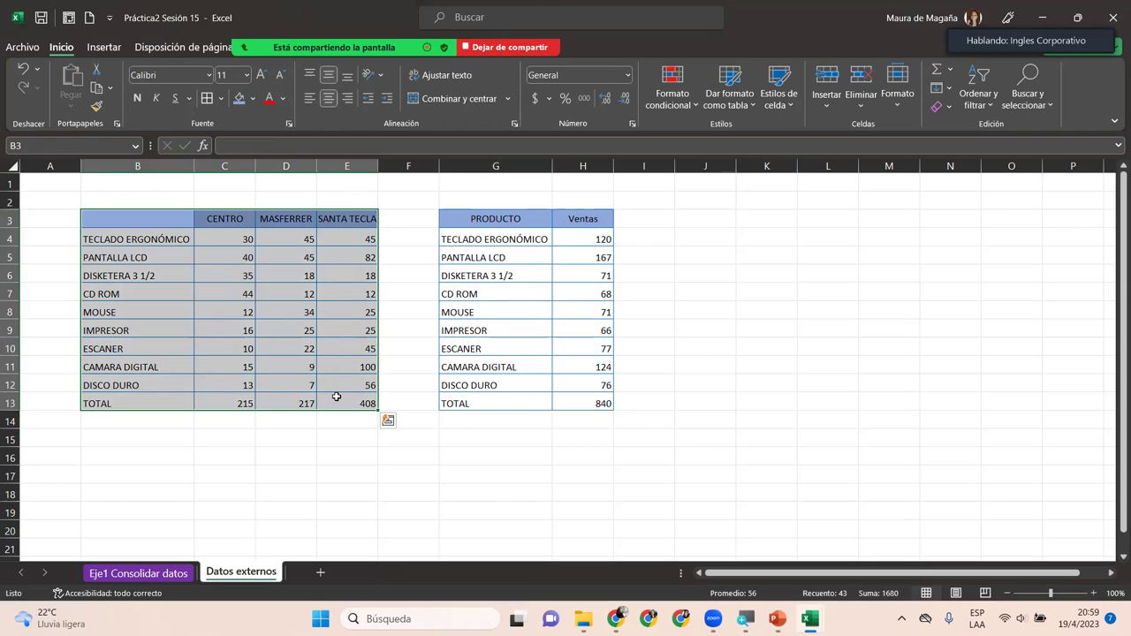
{"action": "left_click", "coordinate": [158, 215]}
{"action": "left_click", "coordinate": [203, 237]}
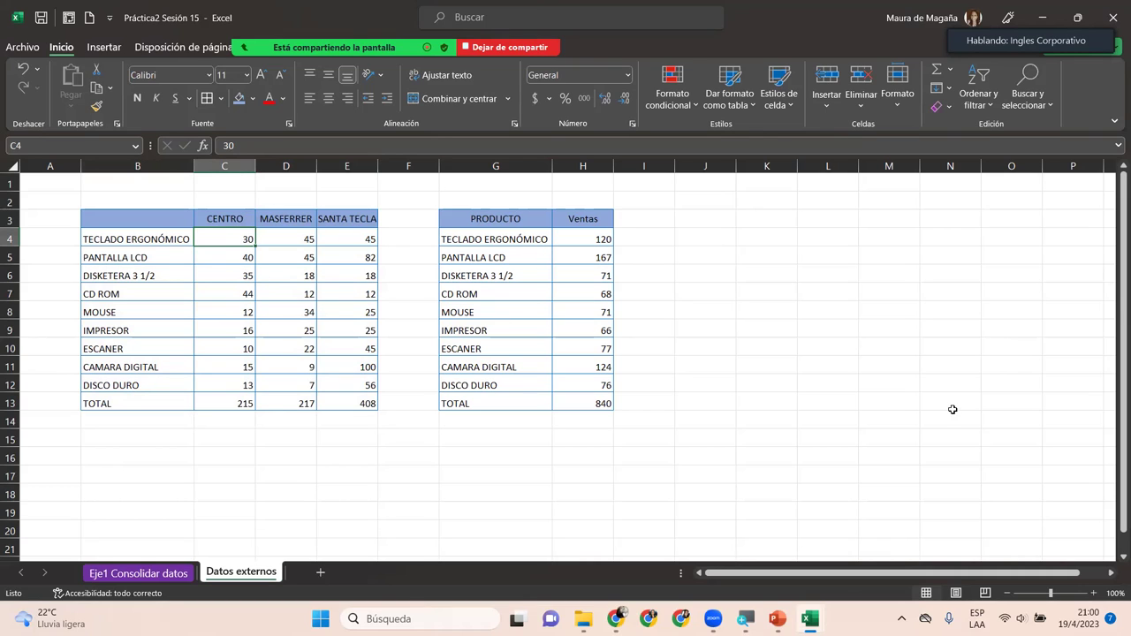
{"action": "scroll", "coordinate": [1113, 564], "scroll_direction": "down", "scroll_amount": 2}
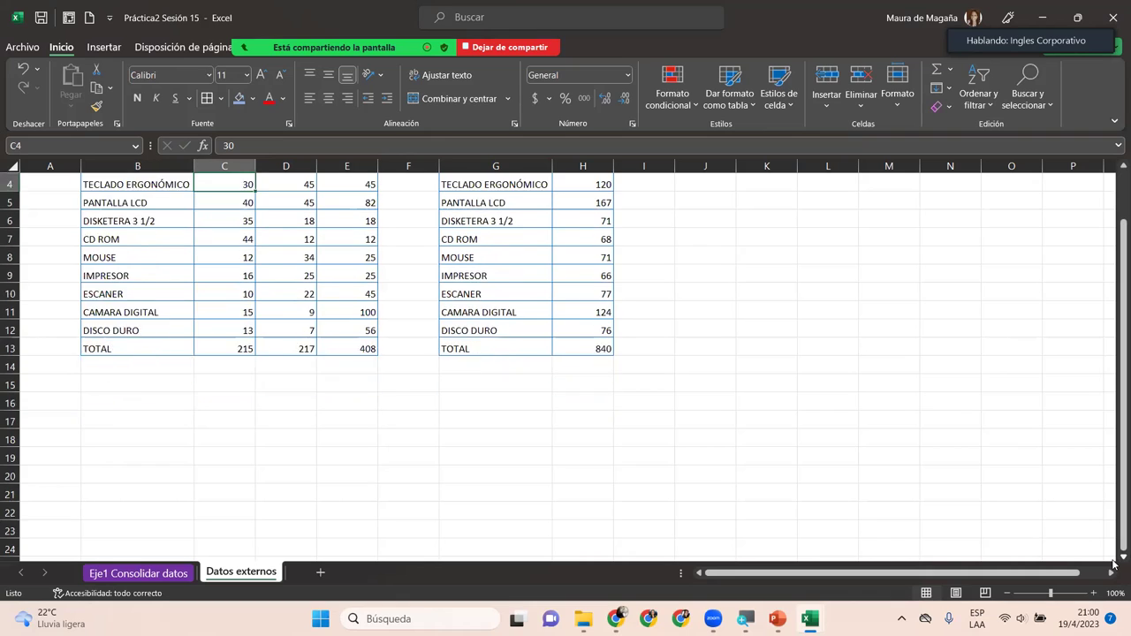
{"action": "left_click", "coordinate": [127, 417]}
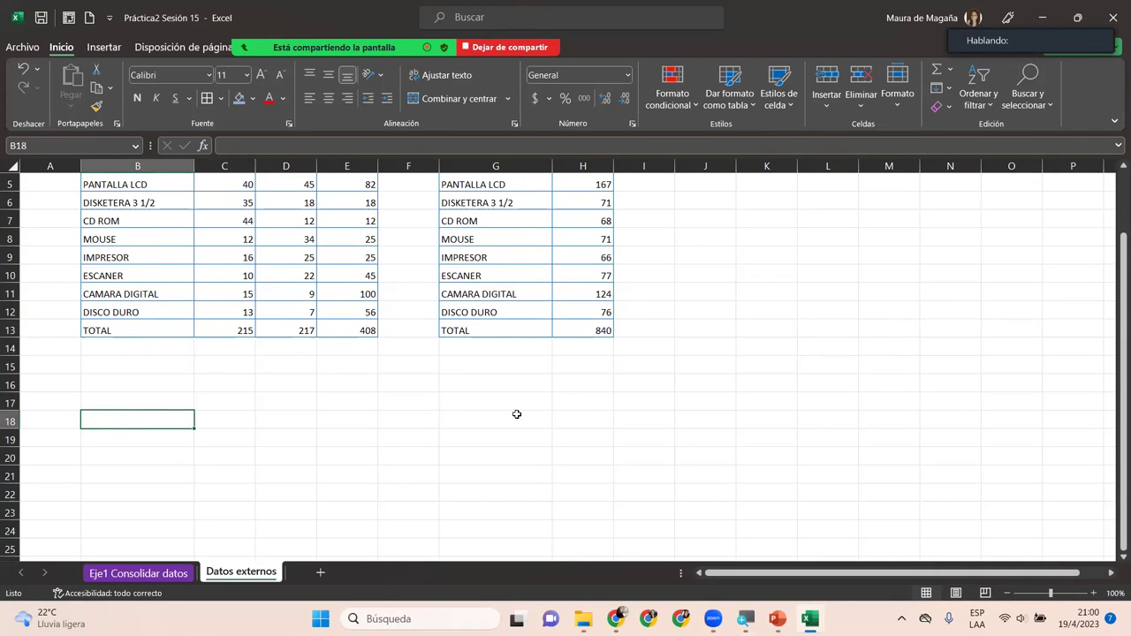
{"action": "left_click", "coordinate": [164, 454]}
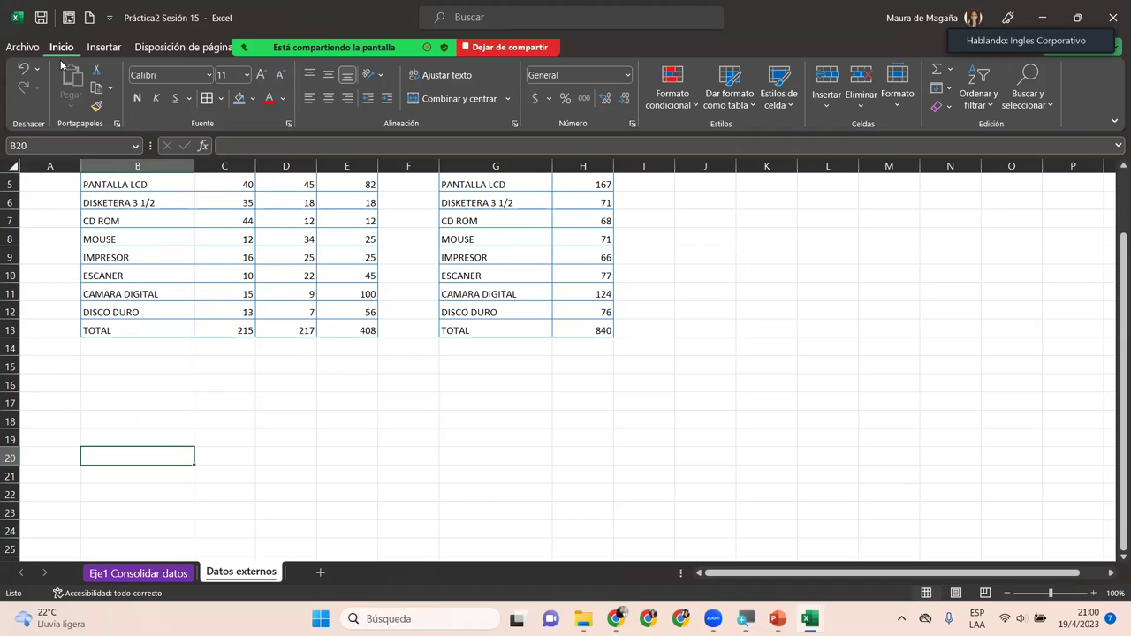
{"action": "scroll", "coordinate": [62, 67], "scroll_direction": "down", "scroll_amount": 3}
{"action": "scroll", "coordinate": [62, 66], "scroll_direction": "down", "scroll_amount": 1}
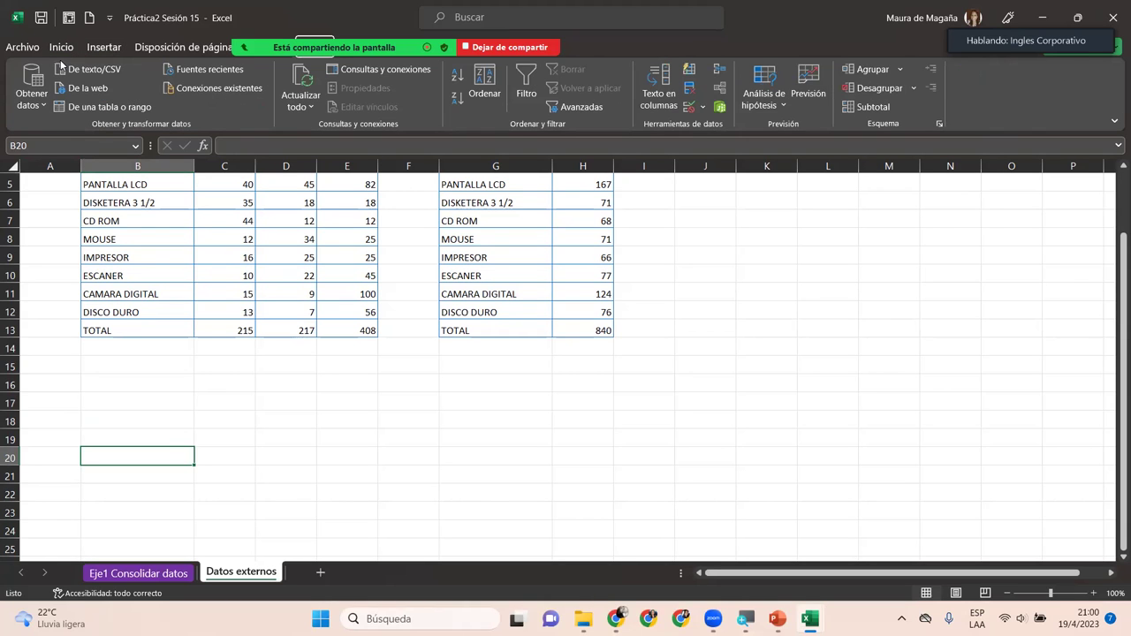
Step: Create a consolidation at B20 linked to the source data
{"action": "left_click", "coordinate": [720, 69]}
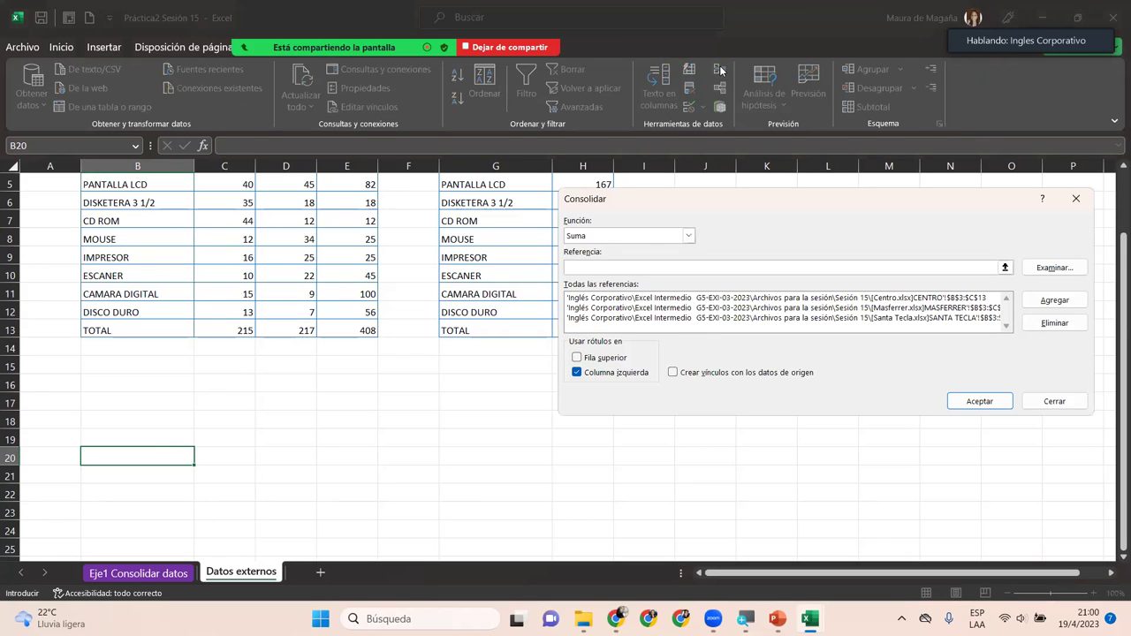
{"action": "left_click", "coordinate": [675, 373]}
{"action": "left_click", "coordinate": [978, 402]}
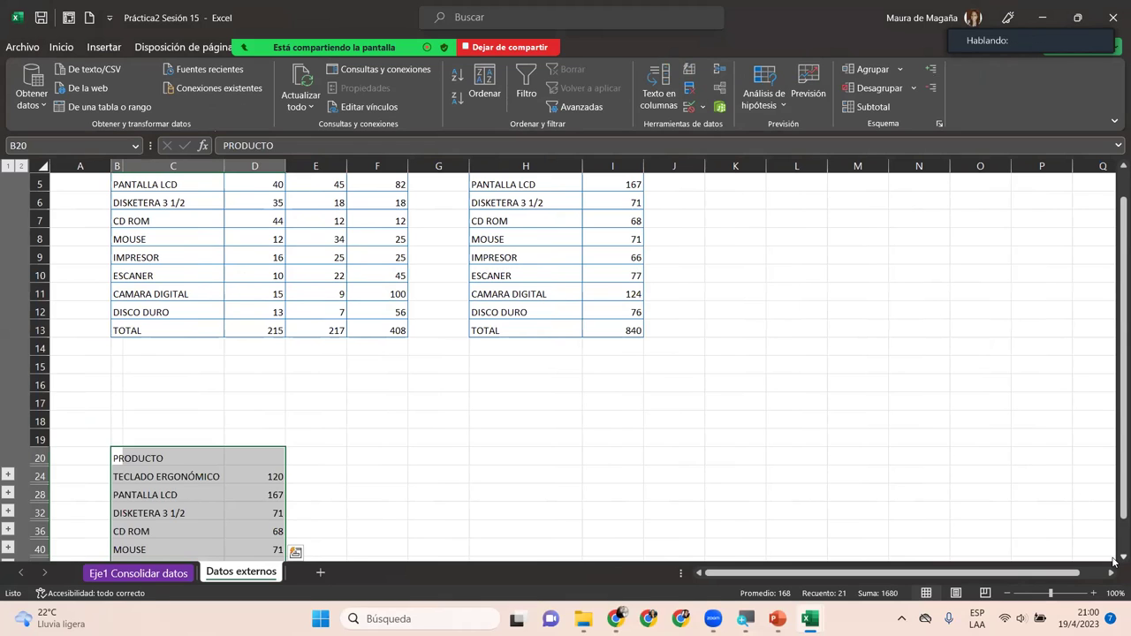
Step: Expand the TECLADO ERGONÓMICO group and select its branch figures 30, 45, 45
{"action": "scroll", "coordinate": [1114, 559], "scroll_direction": "down", "scroll_amount": 2}
{"action": "scroll", "coordinate": [1114, 559], "scroll_direction": "down", "scroll_amount": 1}
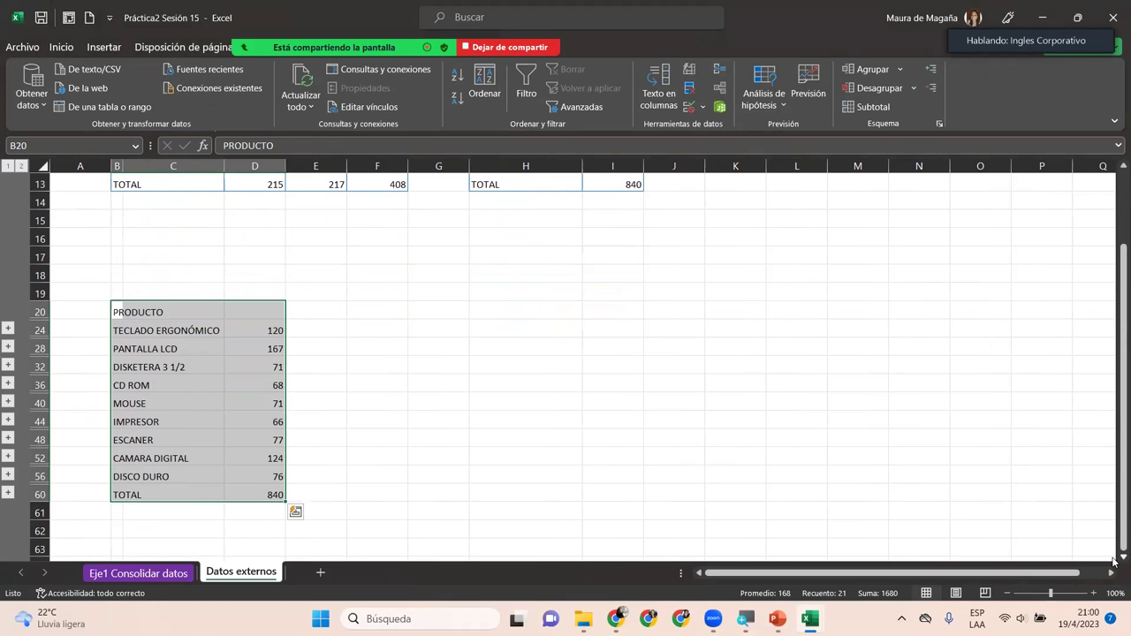
{"action": "left_click", "coordinate": [177, 309]}
{"action": "left_click", "coordinate": [8, 327]}
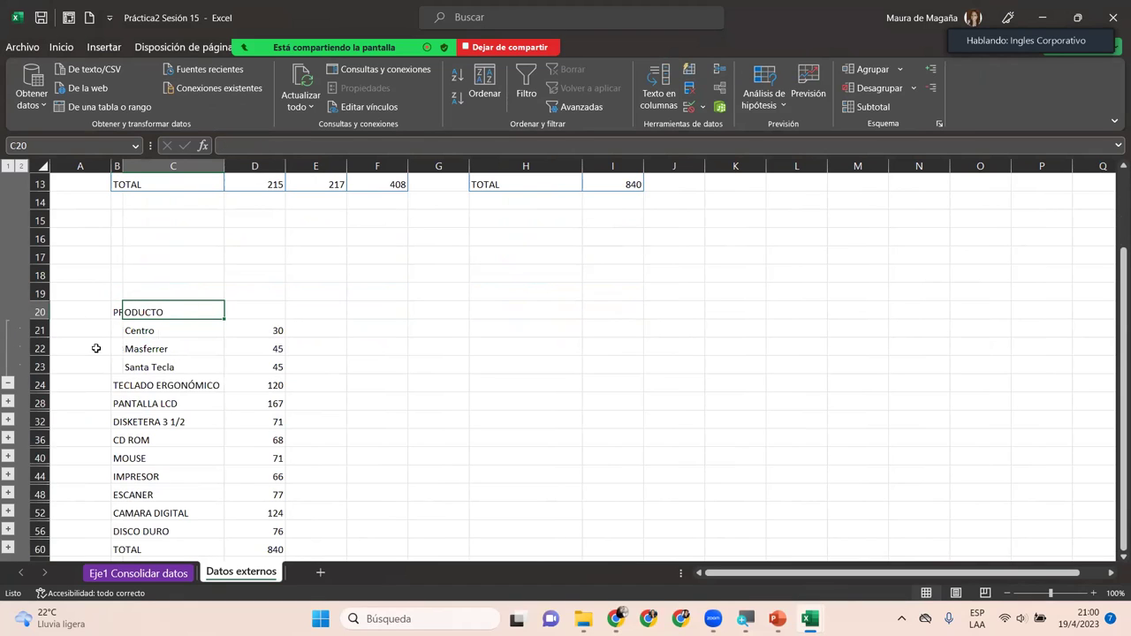
{"action": "left_click_drag", "start_coordinate": [177, 332], "coordinate": [261, 365]}
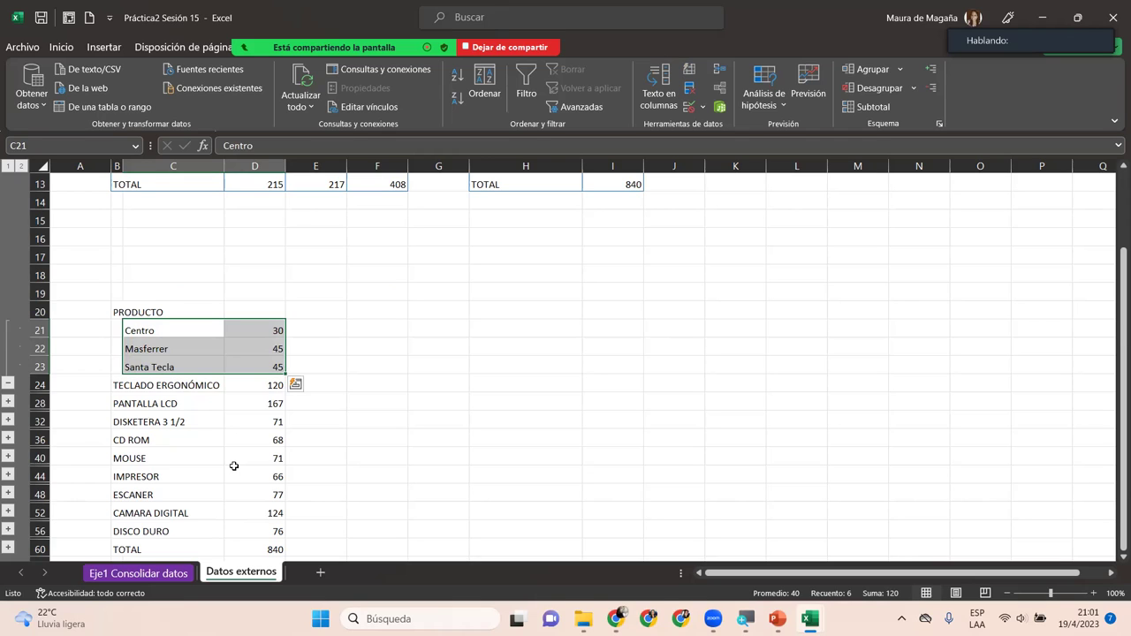
Step: Collapse the TECLADO ERGONÓMICO group and delete the TOTAL row
{"action": "left_click", "coordinate": [8, 385]}
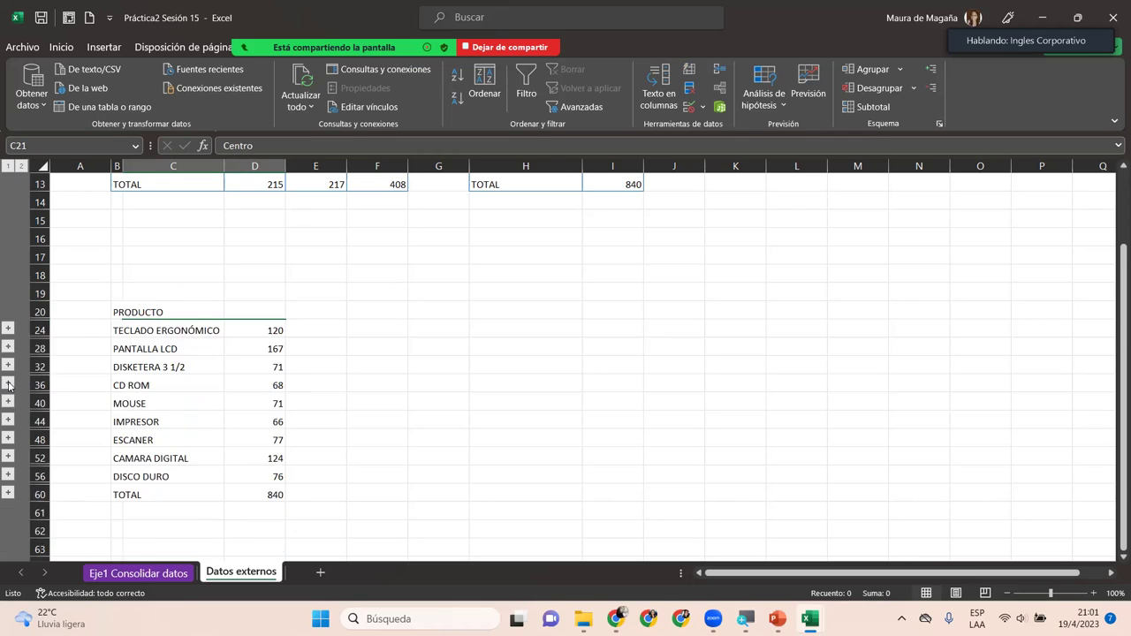
{"action": "left_click", "coordinate": [179, 396]}
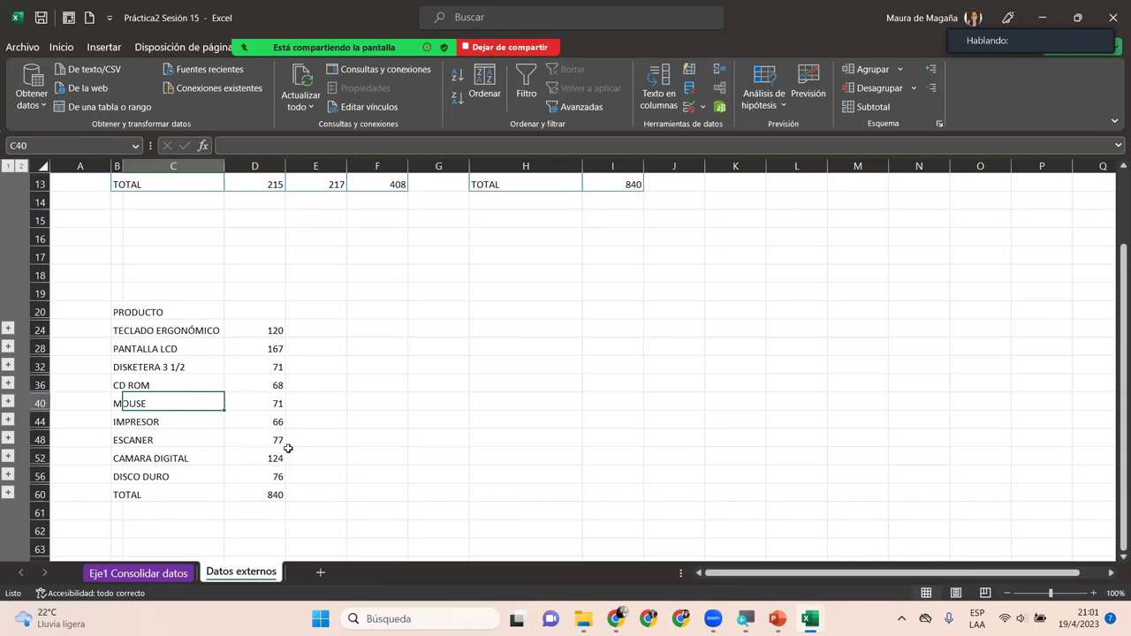
{"action": "left_click_drag", "start_coordinate": [195, 491], "coordinate": [278, 491]}
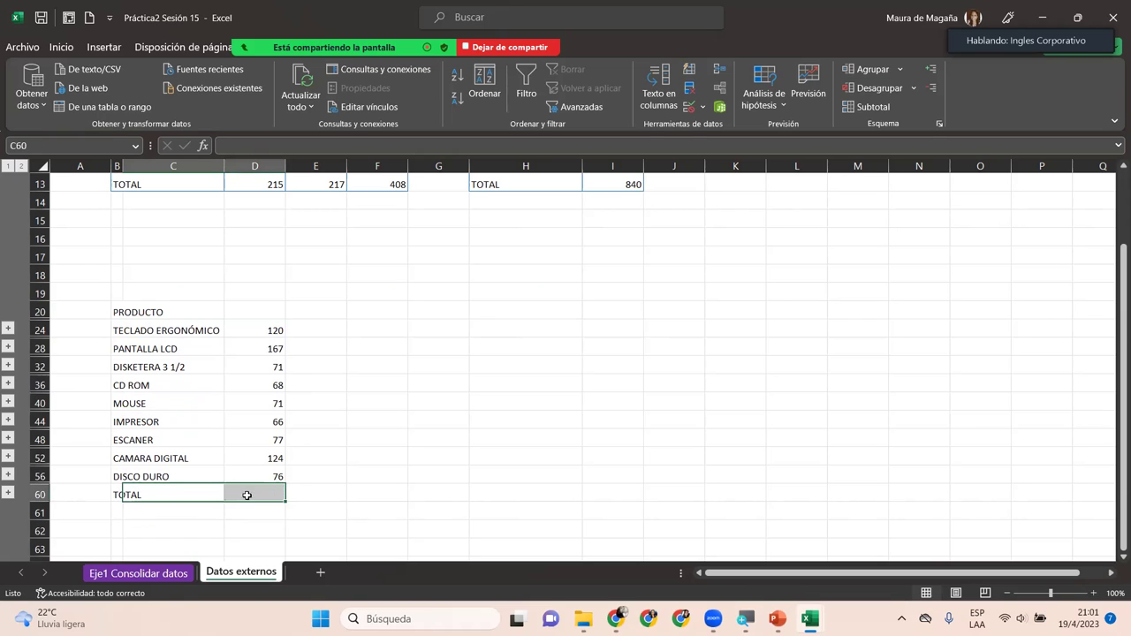
{"action": "left_click", "coordinate": [163, 495]}
{"action": "left_click", "coordinate": [40, 493]}
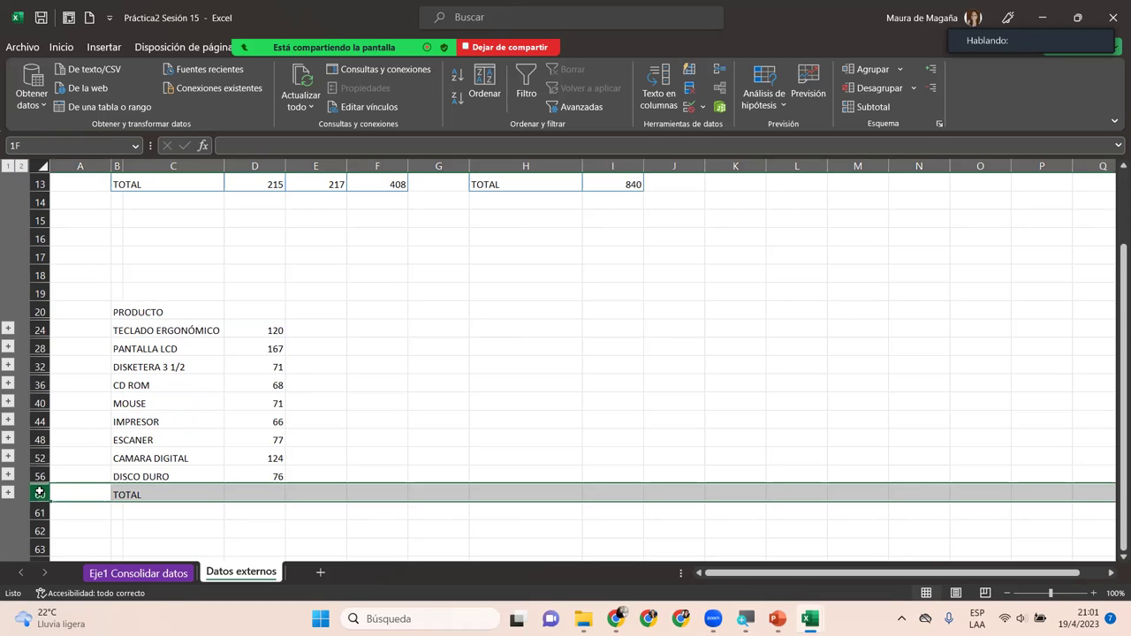
{"action": "right_click", "coordinate": [41, 495]}
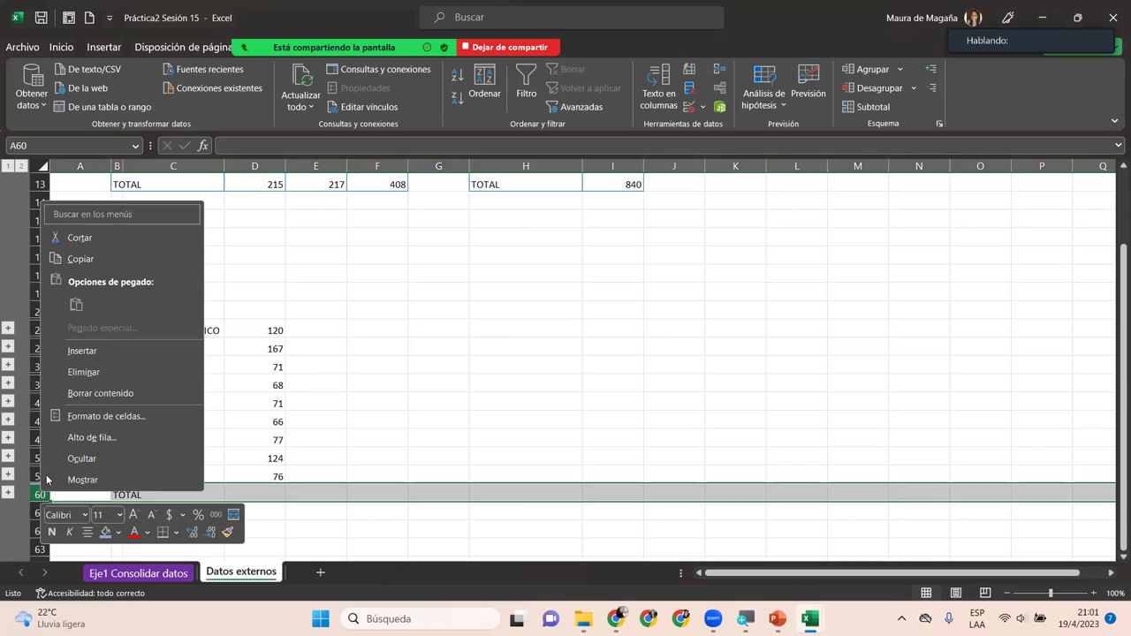
{"action": "left_click", "coordinate": [85, 372]}
Step: Expand and re-collapse the DISCO DURO and CAMARA DIGITAL groups
{"action": "left_click", "coordinate": [222, 474]}
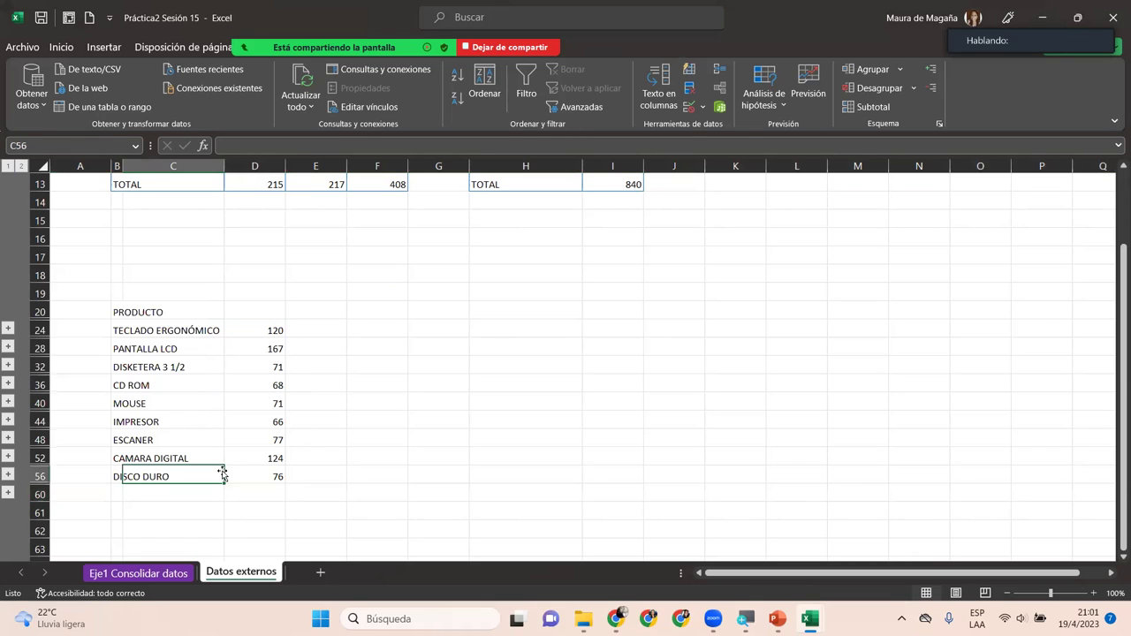
{"action": "left_click", "coordinate": [8, 492]}
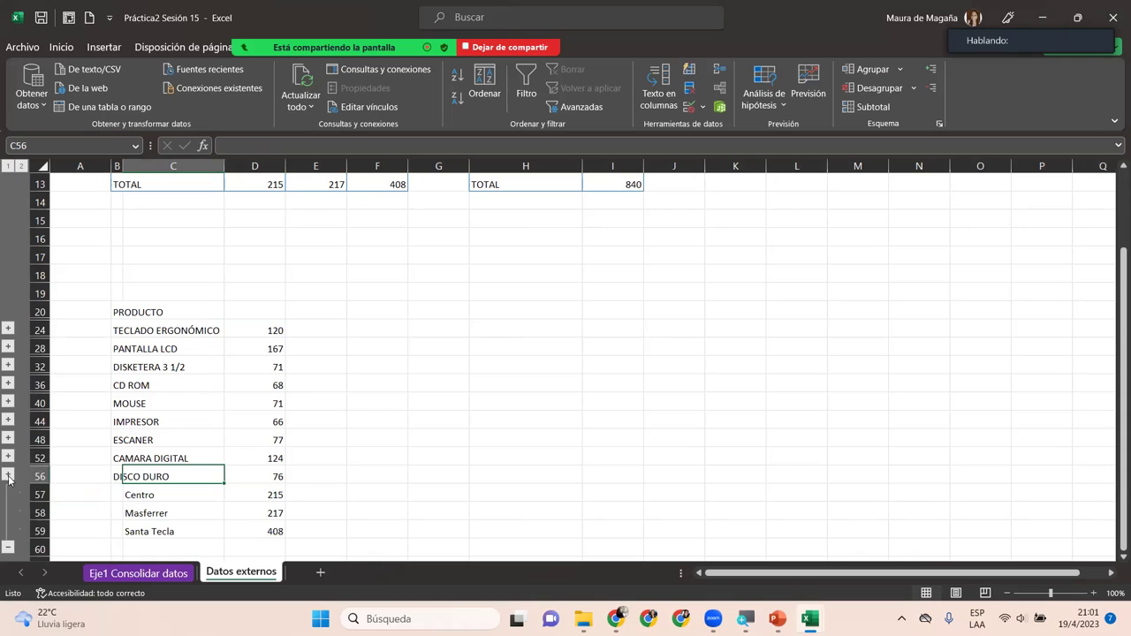
{"action": "left_click", "coordinate": [8, 476]}
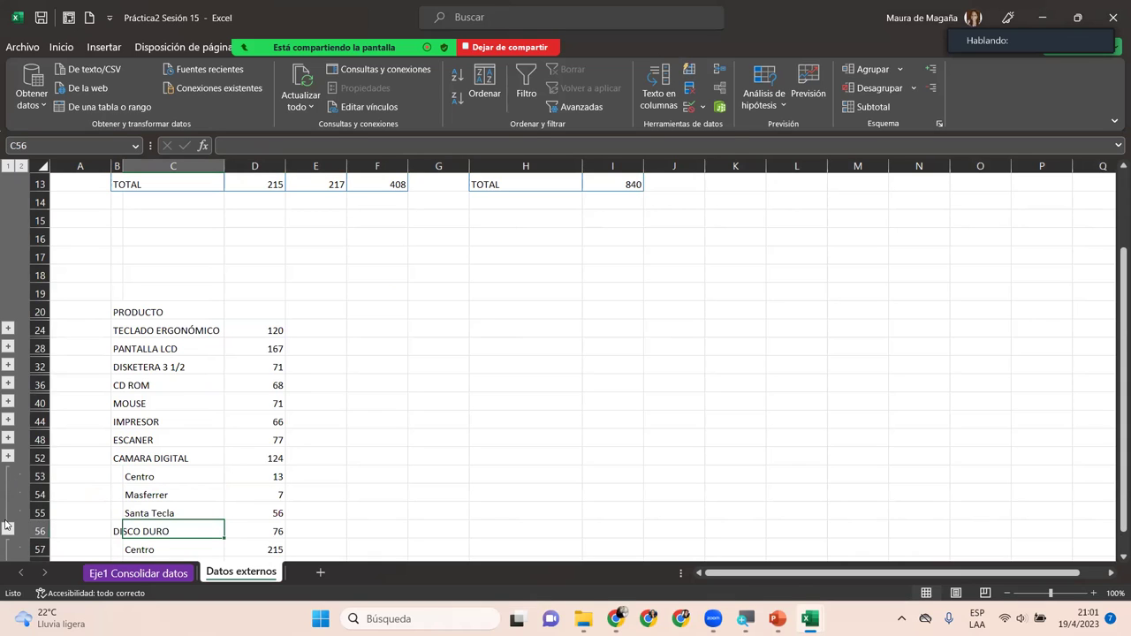
{"action": "left_click", "coordinate": [8, 530]}
{"action": "left_click", "coordinate": [8, 549]}
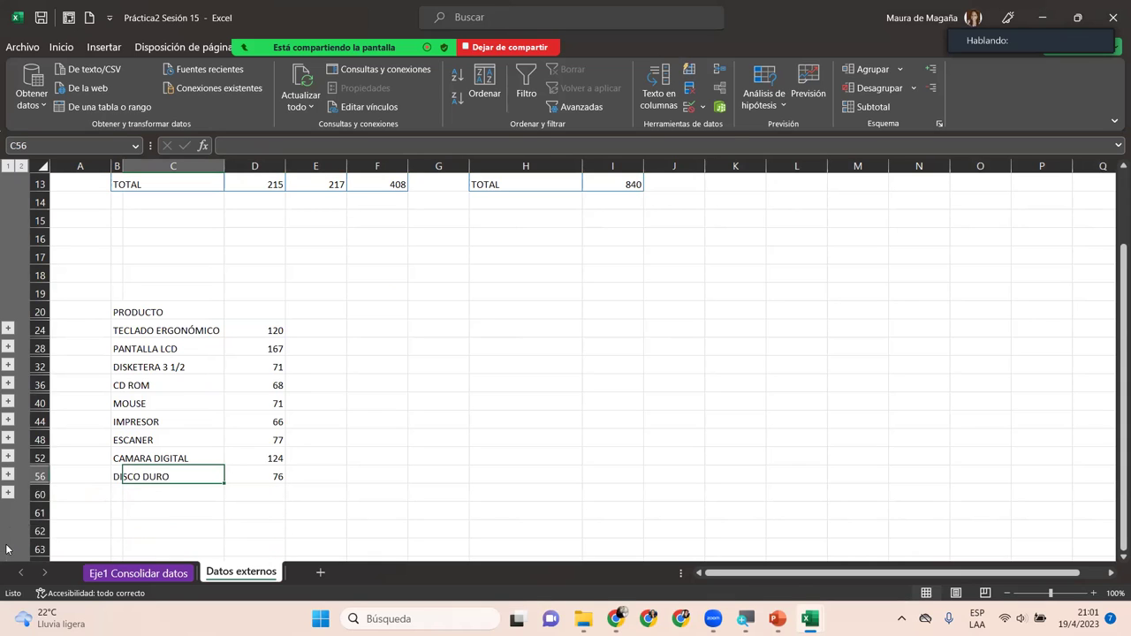
{"action": "left_click", "coordinate": [166, 346]}
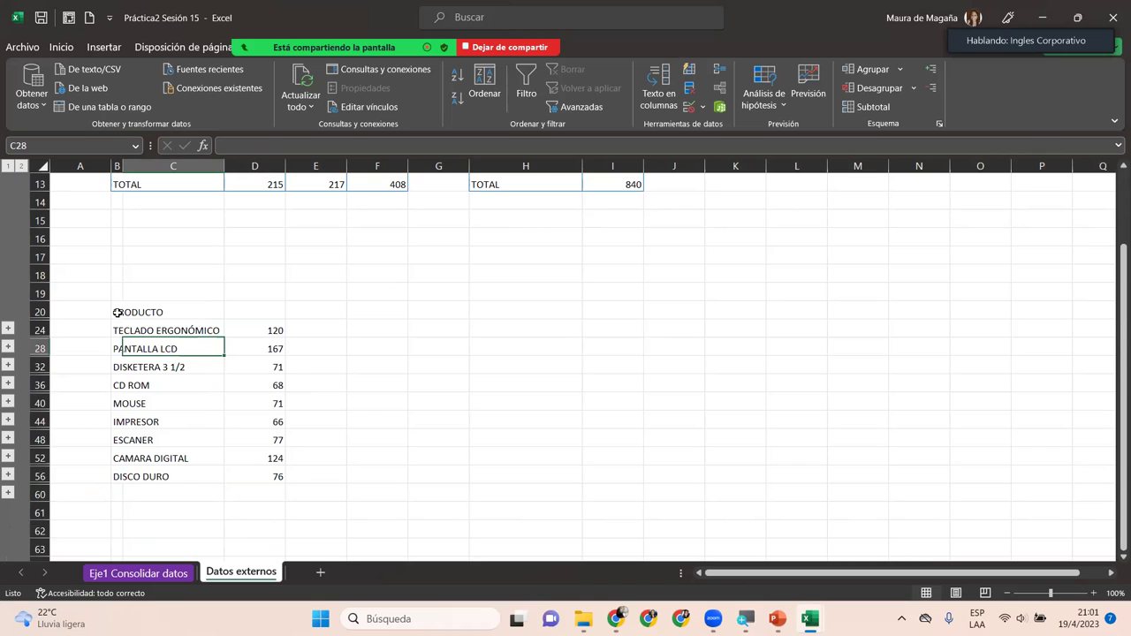
{"action": "left_click", "coordinate": [118, 312]}
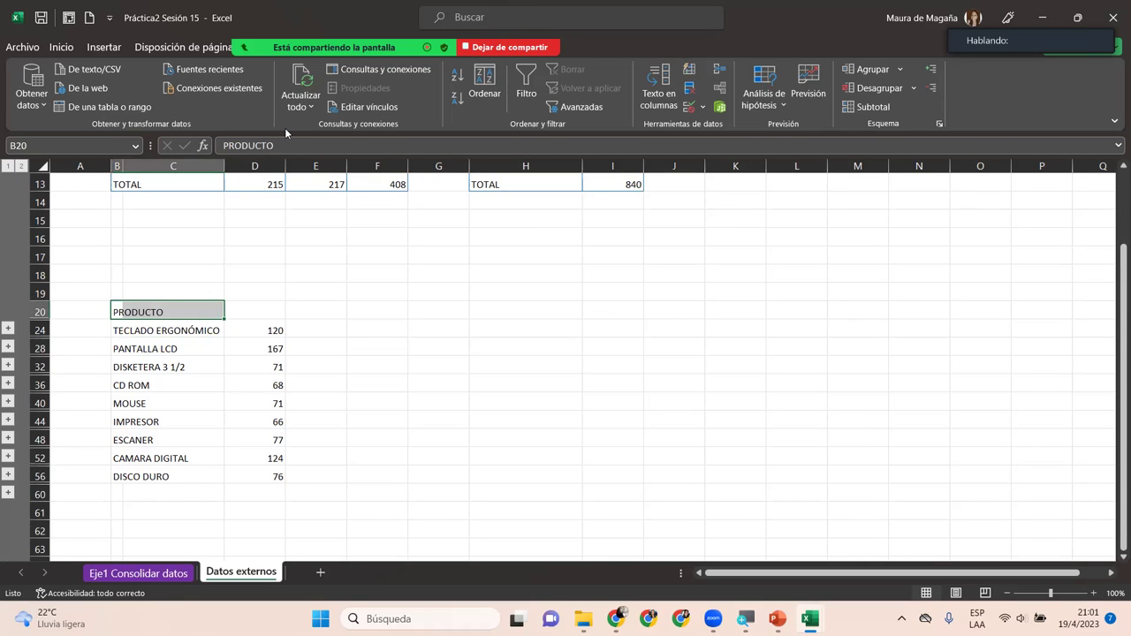
Step: Merge and centre PRODUCTO across B20:C20 and enter Ventas in D20
{"action": "key", "text": "alt+o"}
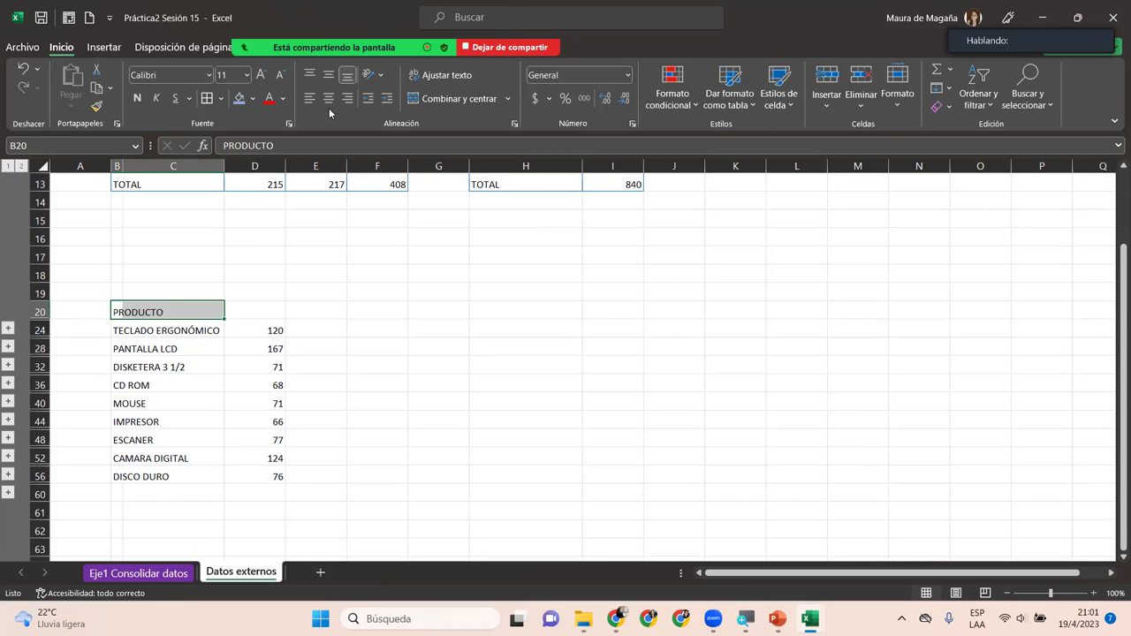
{"action": "left_click", "coordinate": [451, 98]}
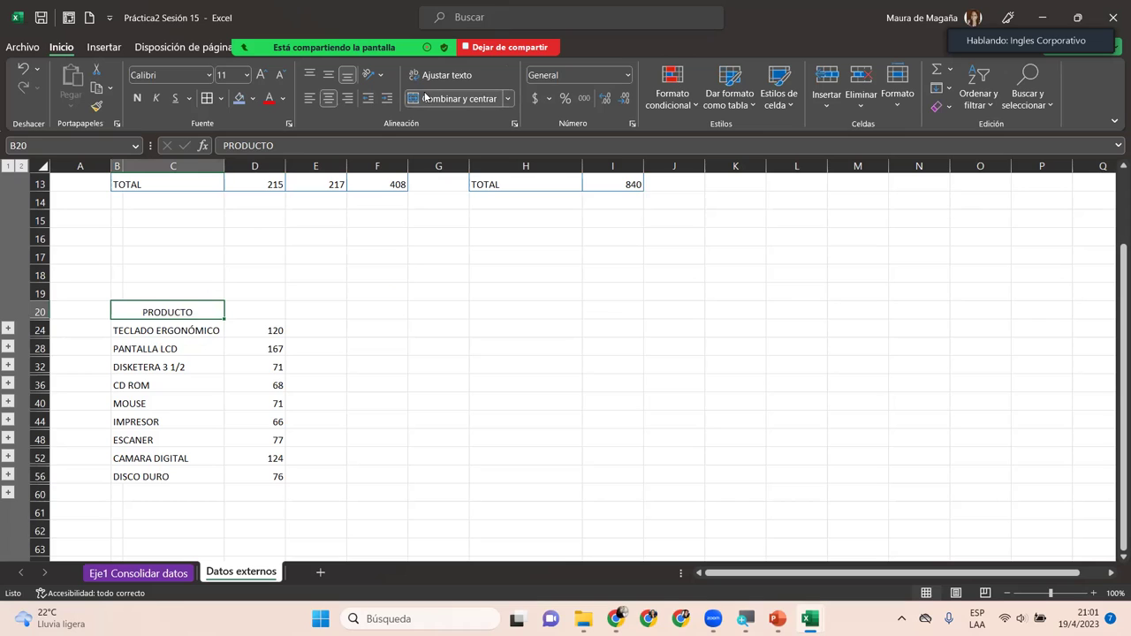
{"action": "left_click", "coordinate": [253, 303]}
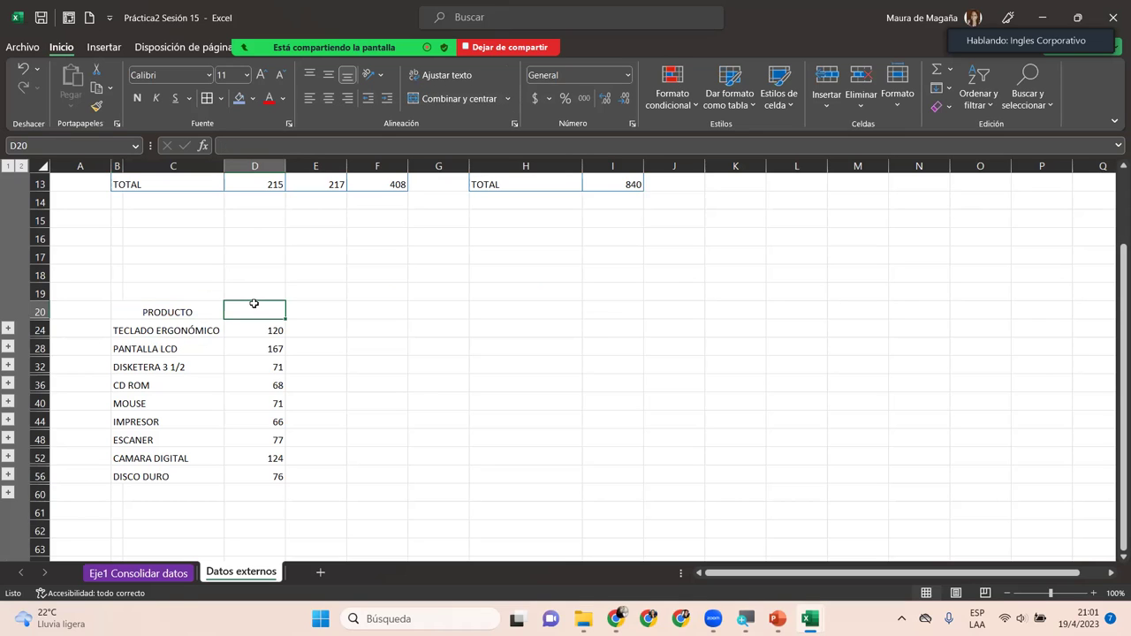
{"action": "type", "text": "Ventas"}
{"action": "key", "text": "Return"}
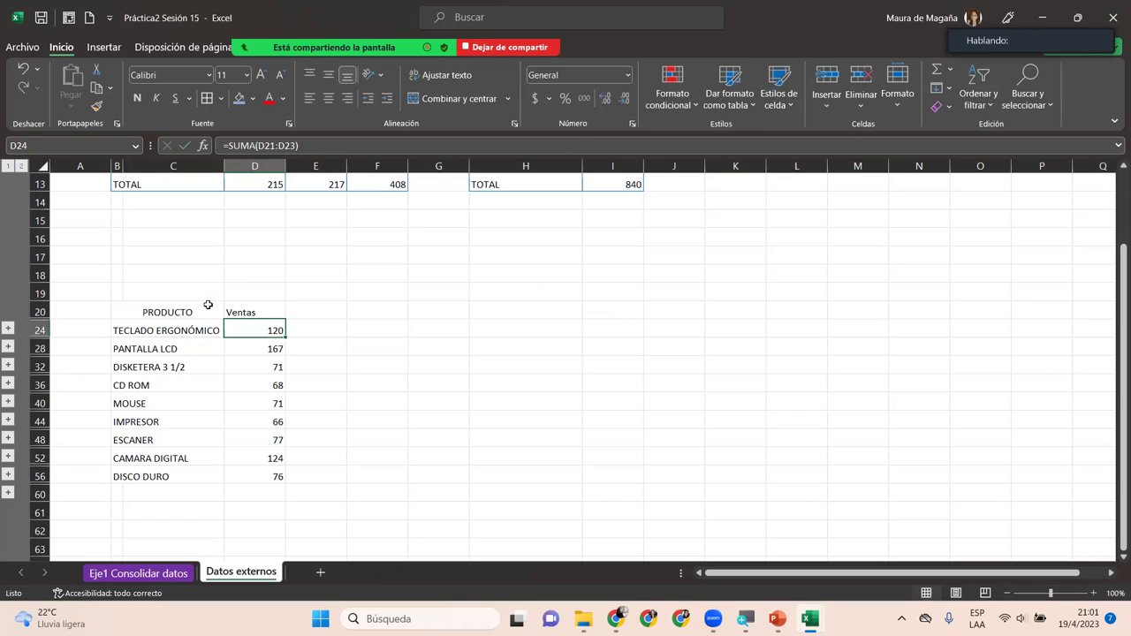
Step: Fill the header row blue and give the product rows blue borders down to DISCO DURO
{"action": "left_click", "coordinate": [119, 308]}
{"action": "left_click_drag", "start_coordinate": [199, 313], "coordinate": [238, 313]}
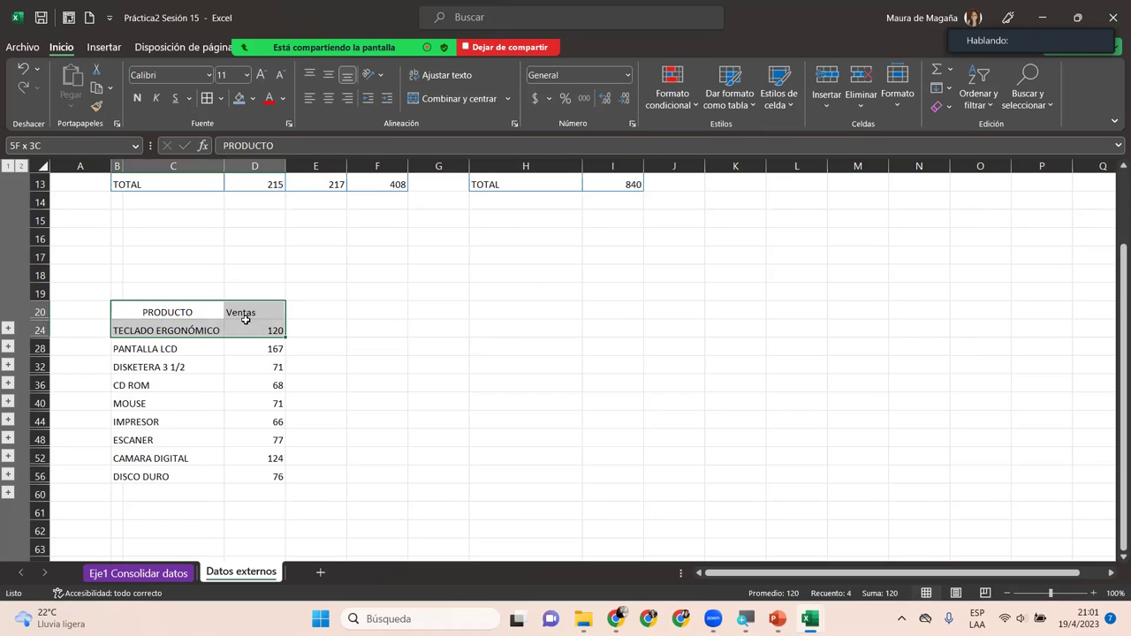
{"action": "left_click", "coordinate": [197, 328]}
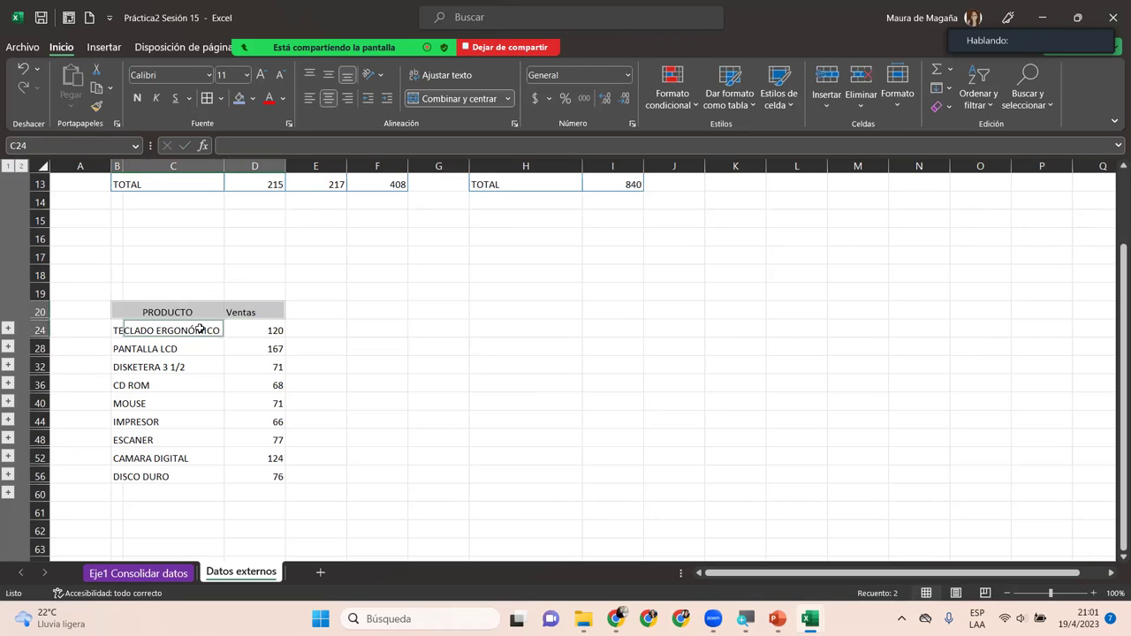
{"action": "left_click_drag", "start_coordinate": [112, 309], "coordinate": [247, 310]}
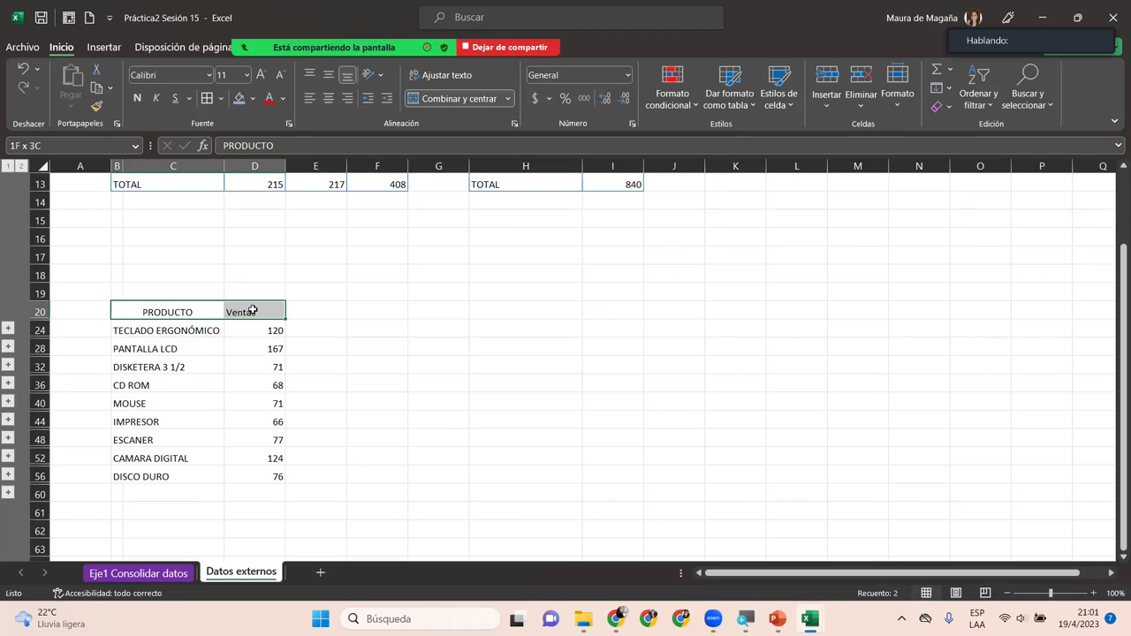
{"action": "left_click", "coordinate": [246, 103]}
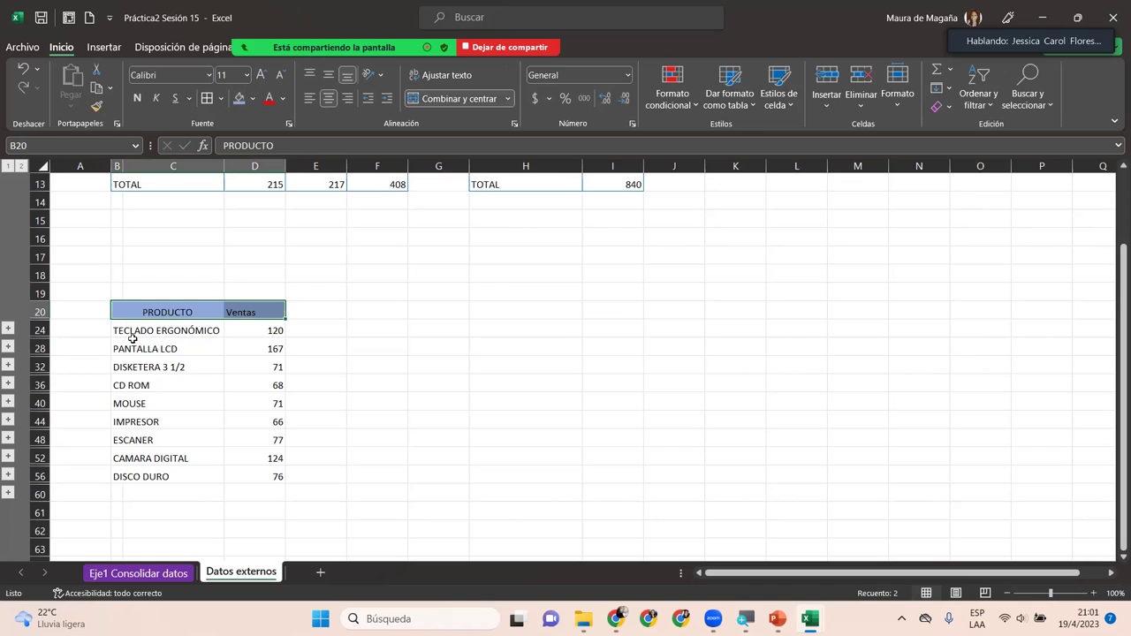
{"action": "mouse_move", "coordinate": [119, 328]}
{"action": "left_mouse_down"}
{"action": "mouse_move", "coordinate": [304, 424]}
{"action": "mouse_move", "coordinate": [277, 471]}
{"action": "left_mouse_up"}
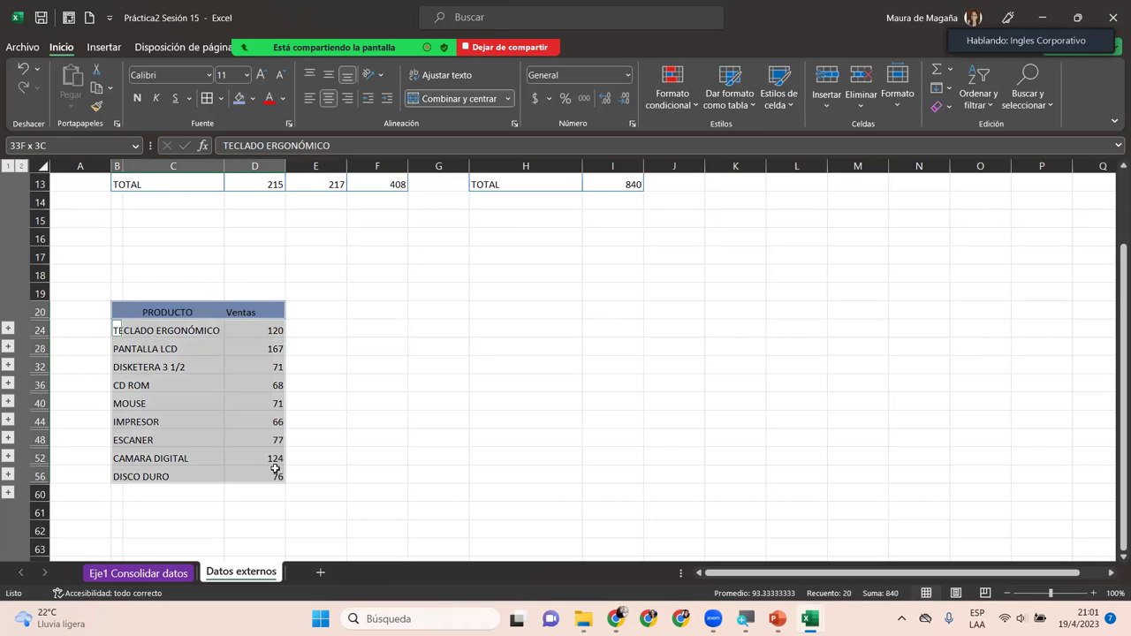
{"action": "left_click", "coordinate": [207, 98]}
{"action": "left_click", "coordinate": [210, 442]}
{"action": "left_click", "coordinate": [377, 371]}
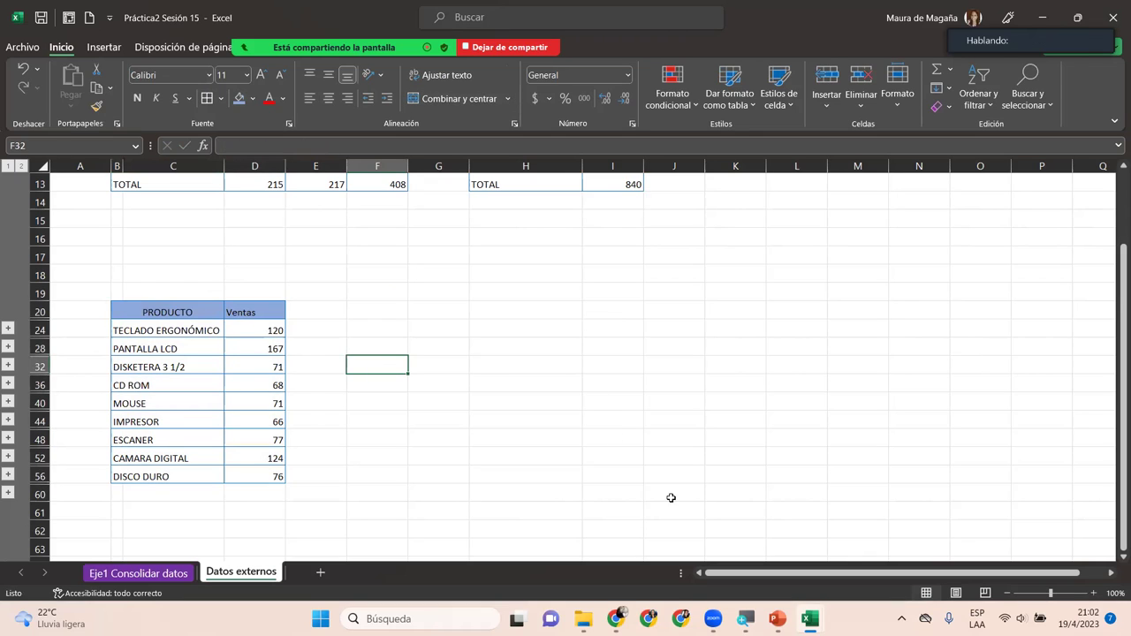
Step: Centre D20 and retype it as VENTAS, save the workbook, and return to PowerPoint
{"action": "left_click", "coordinate": [256, 311]}
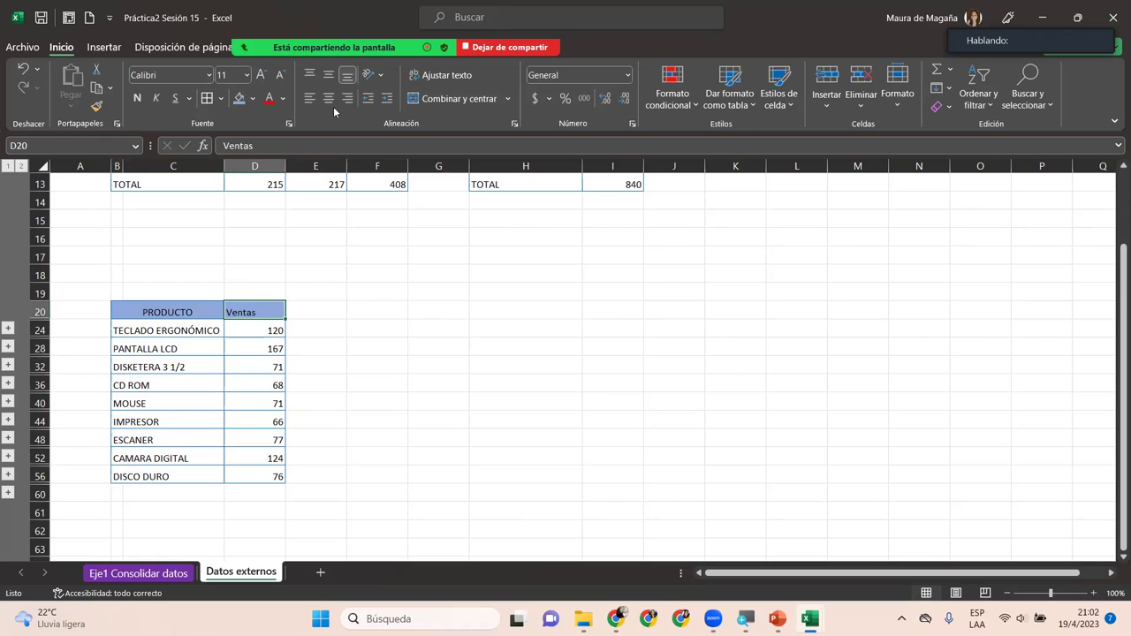
{"action": "left_click", "coordinate": [334, 102]}
{"action": "type", "text": "VENTAS"}
{"action": "key", "text": "Return"}
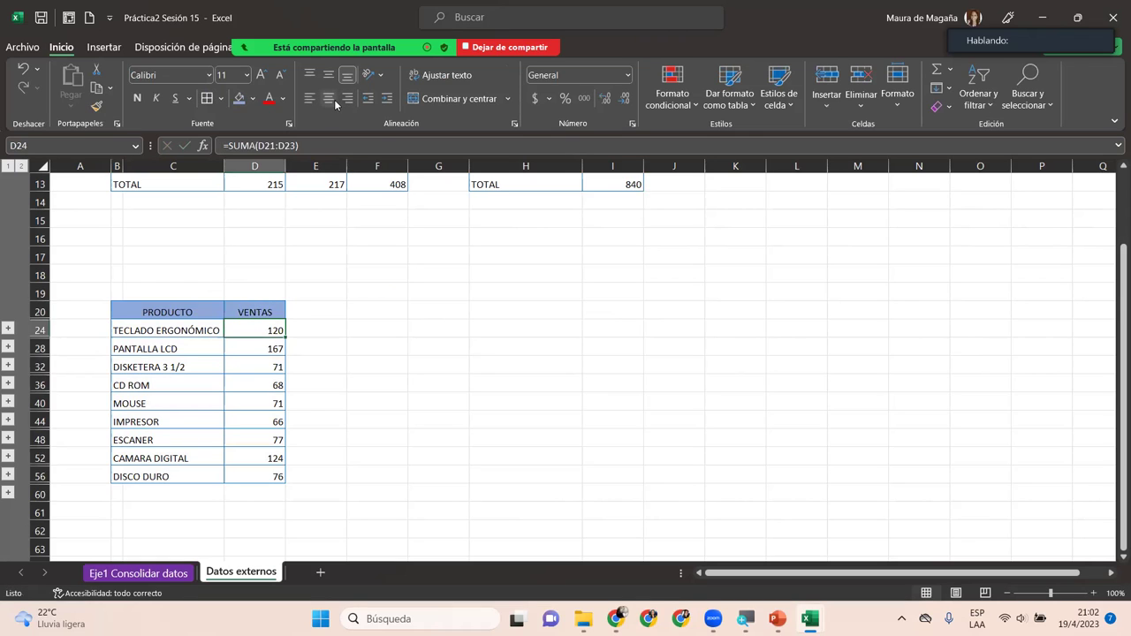
{"action": "key", "text": "ctrl+s"}
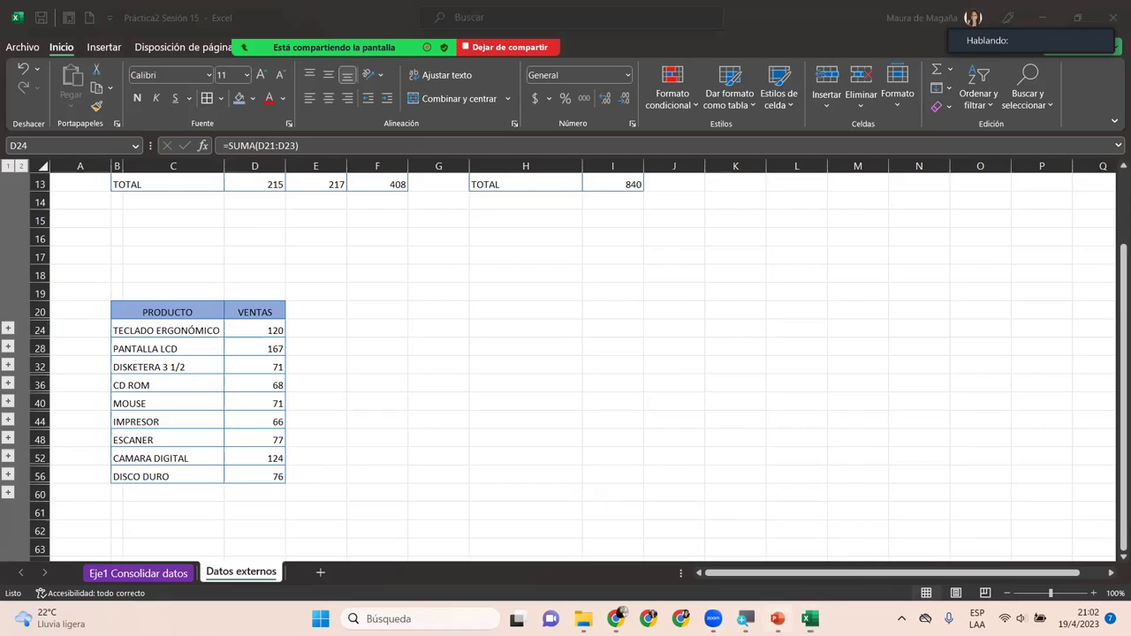
{"action": "left_click", "coordinate": [776, 619]}
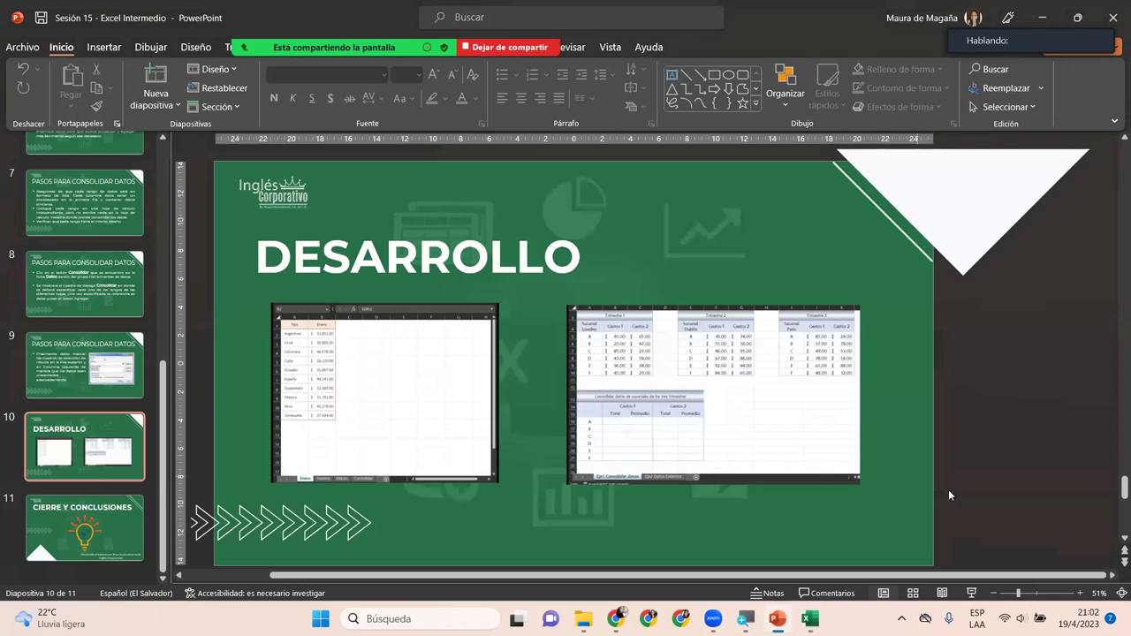
Step: Present the slideshow from the DESARROLLO slide and advance to CIERRE Y CONCLUSIONES
{"action": "left_click", "coordinate": [971, 594]}
{"action": "left_click", "coordinate": [1113, 333]}
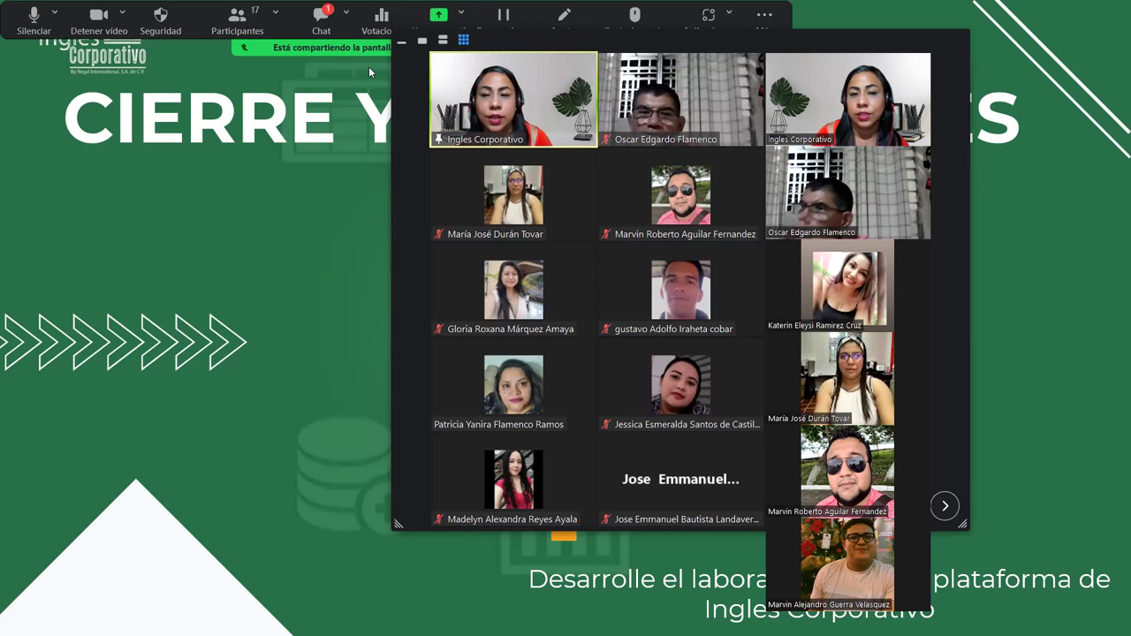
{"action": "key", "text": "alt+h"}
{"action": "key", "text": "alt+h"}
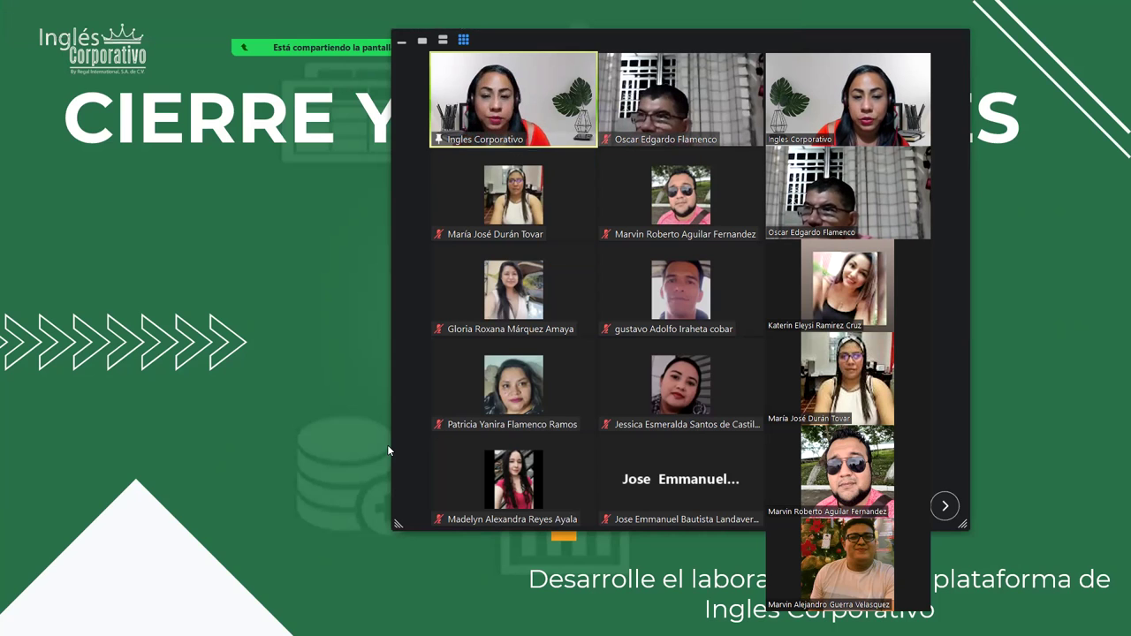